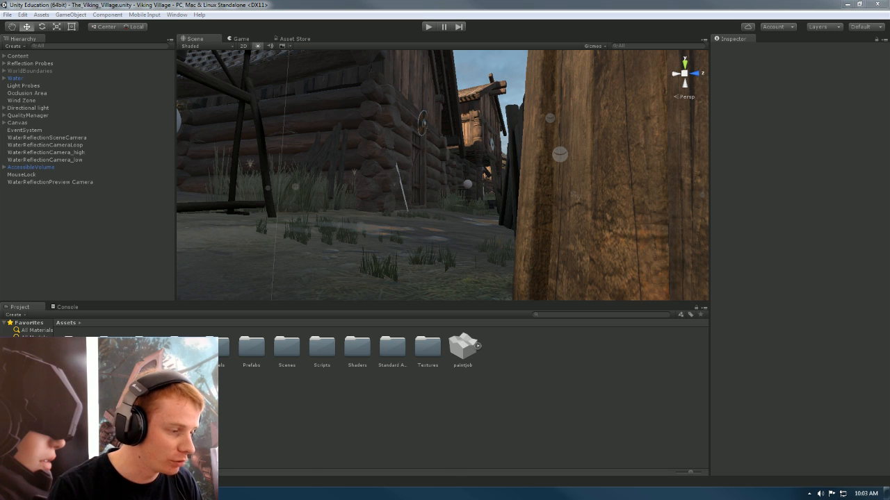
# Step: View the 3D artist's Facebook page in the browser and return to the Viking Village scene in Unity
pyautogui.moveTo(889, 125); pyautogui.dragTo(400, 2)
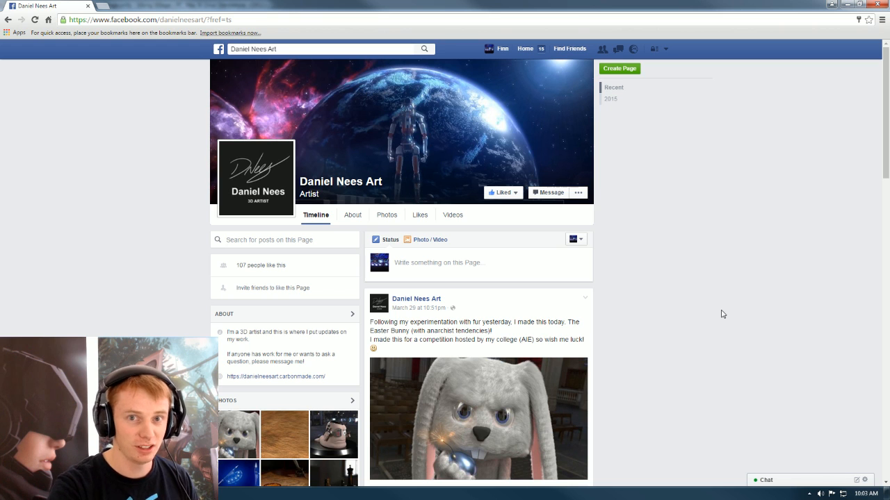
pyautogui.moveTo(34, 4); pyautogui.dragTo(0, 63)
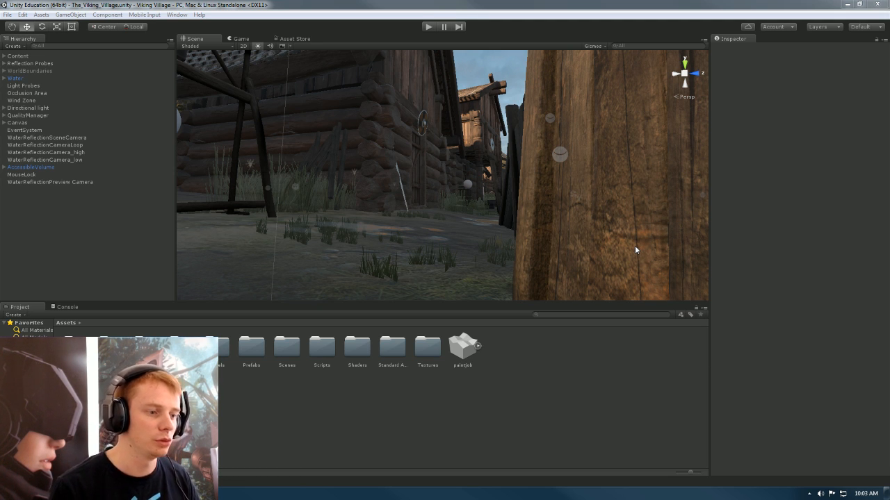
# Step: Survey the village's houses, fences and wooden walkways from above in the scene view
pyautogui.moveTo(445, 213); pyautogui.dragTo(460, 255, button='right')
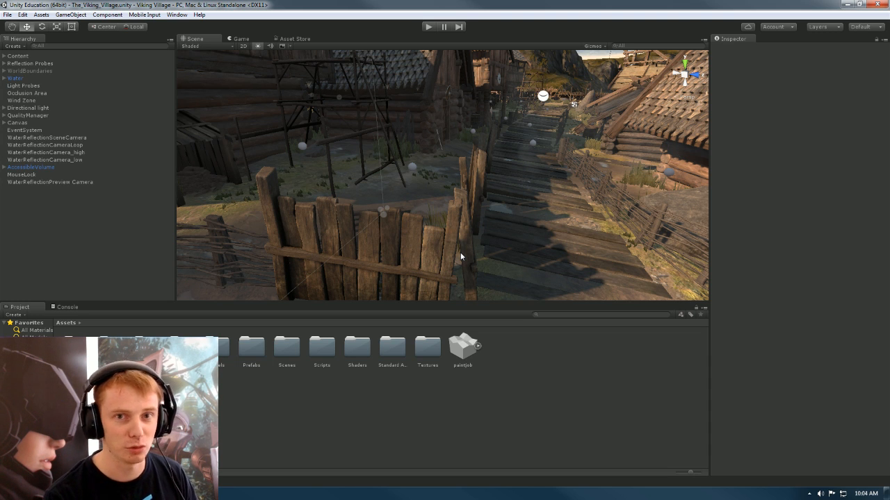
pyautogui.moveTo(460, 252); pyautogui.dragTo(523, 140, button='right')
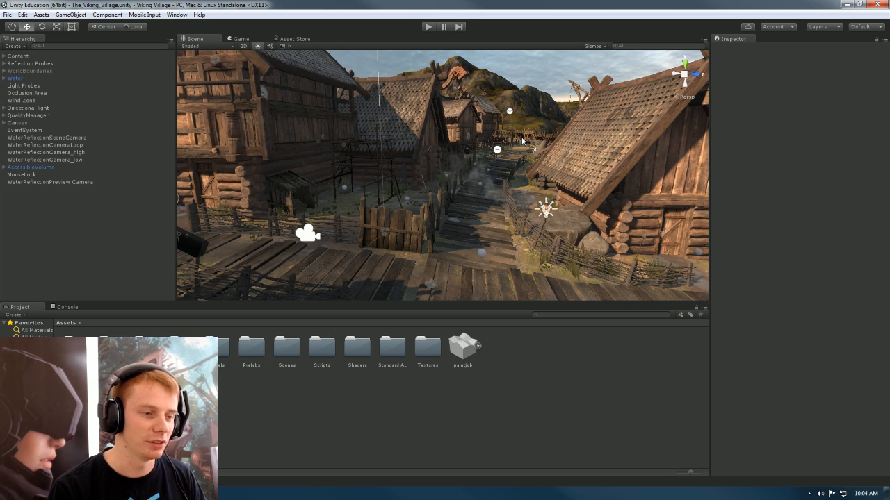
pyautogui.moveTo(497, 157); pyautogui.dragTo(499, 158, button='right')
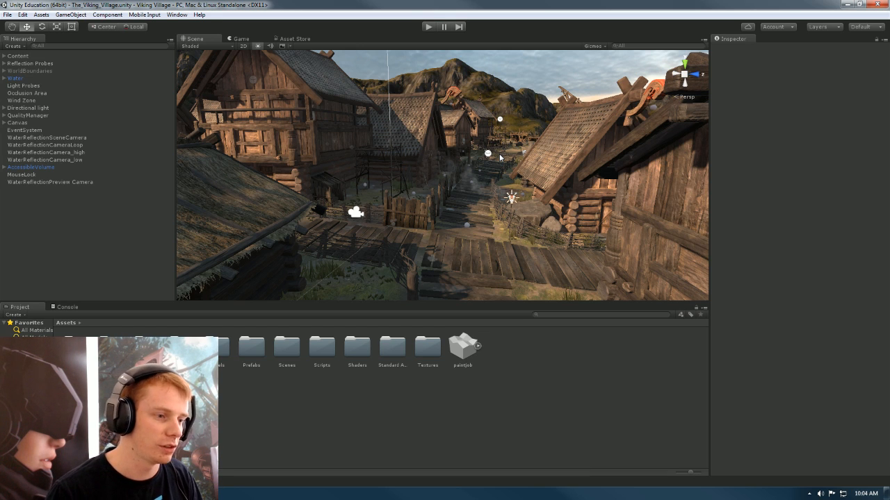
pyautogui.moveTo(499, 158); pyautogui.dragTo(482, 144, button='right')
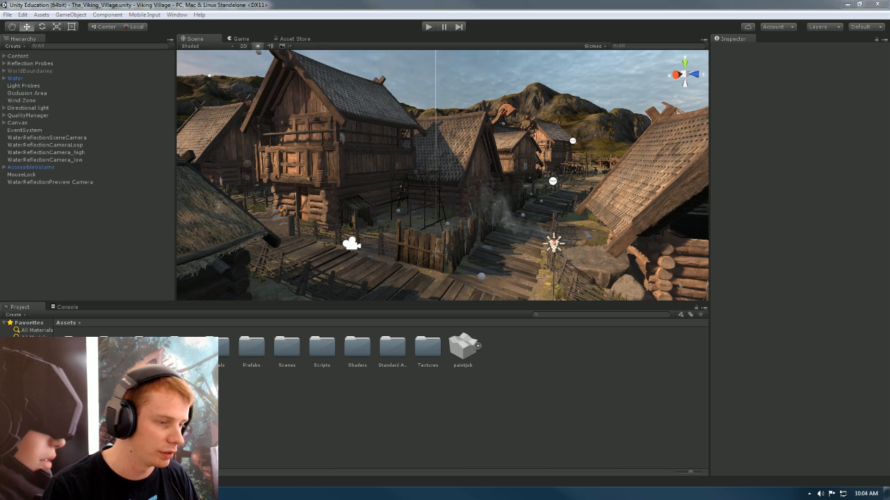
# Step: Switch to the browser, look over the Viking Village page on the Asset Store, and return to Unity
pyautogui.hotkey('alt', 'Tab')
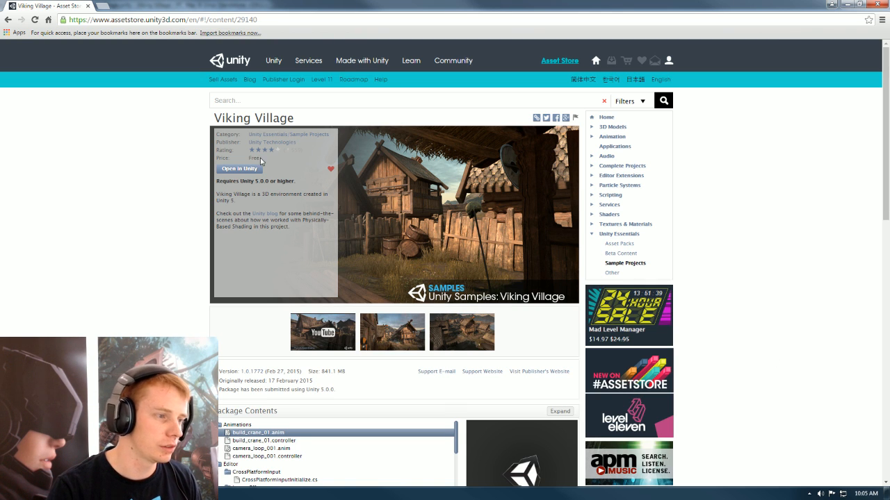
pyautogui.scroll(-4, 308, 217)
pyautogui.scroll(4, 308, 217)
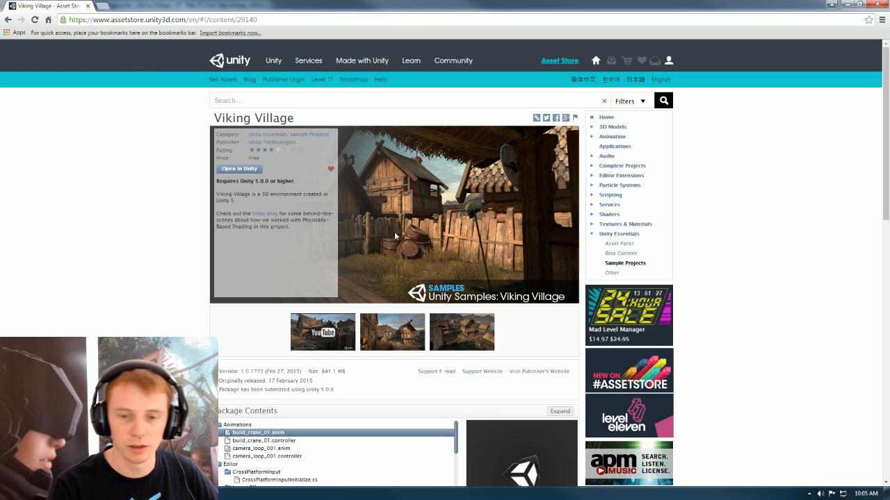
pyautogui.moveTo(30, 6); pyautogui.dragTo(889, 181)
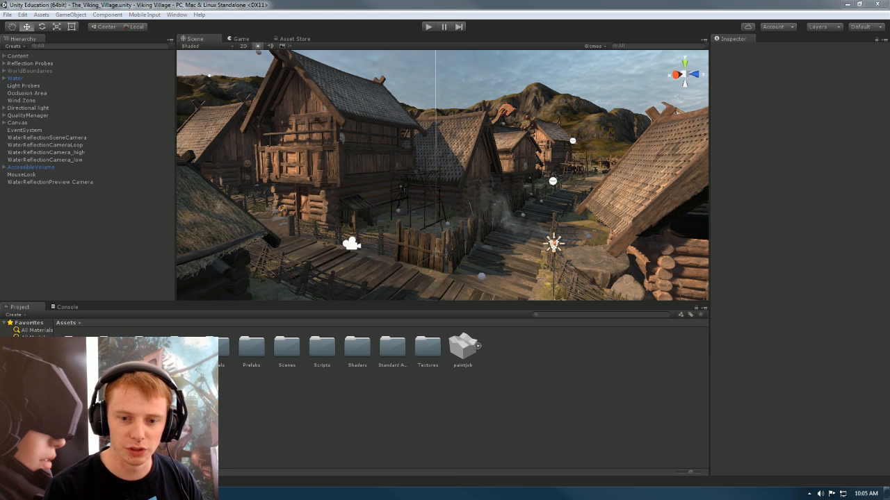
# Step: Look around the pier and walkway and select the torch stick beside the small log house
pyautogui.keyDown('alt'); pyautogui.moveTo(407, 205); pyautogui.dragTo(701, 165); pyautogui.keyUp('alt')
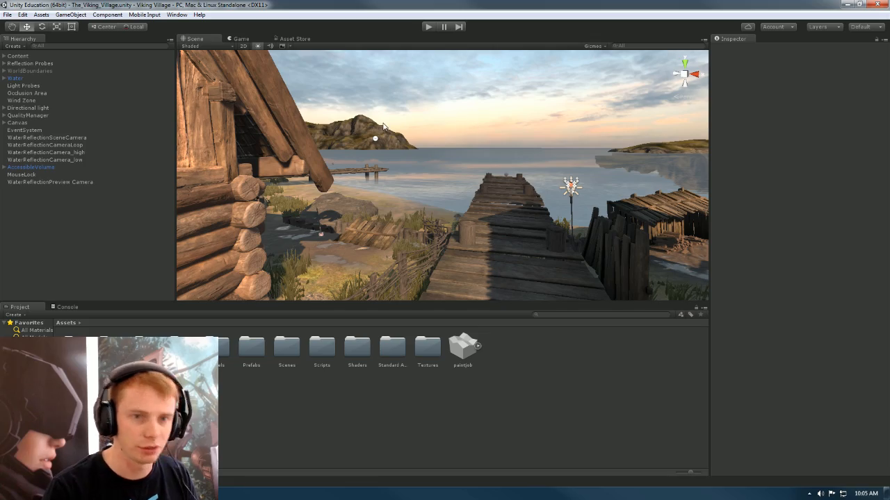
pyautogui.keyDown('alt'); pyautogui.moveTo(383, 126); pyautogui.dragTo(255, 124); pyautogui.keyUp('alt')
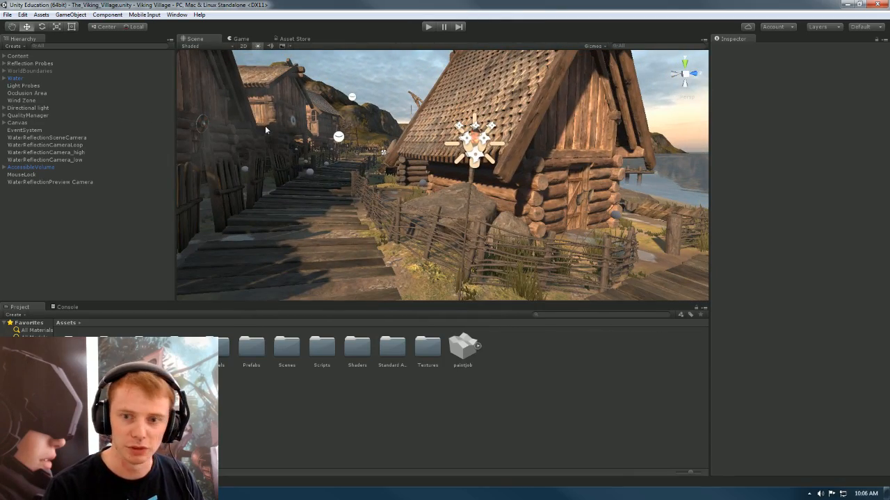
pyautogui.click(482, 161)
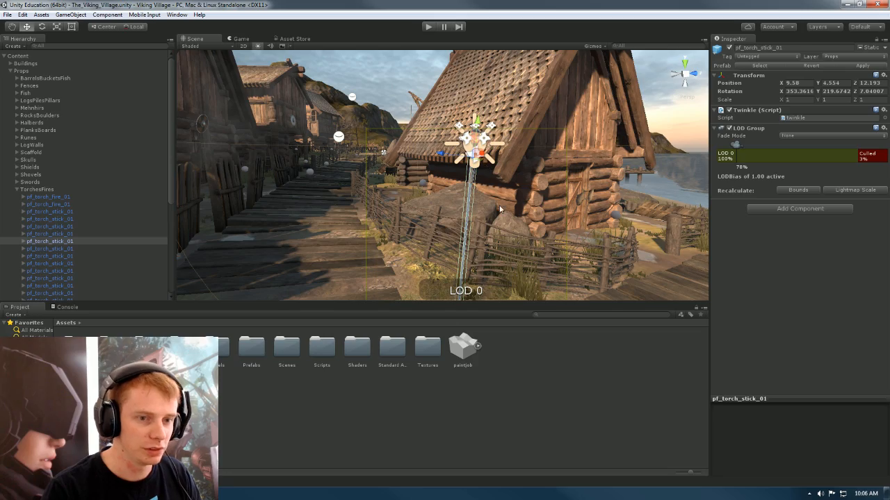
# Step: Select the large house beside the pier and examine it together with the nearby torch and small house
pyautogui.press('w')
pyautogui.moveTo(427, 184); pyautogui.dragTo(586, 112, button='right')
pyautogui.click(595, 142)
pyautogui.press('w')
pyautogui.scroll(-3, 455, 117)
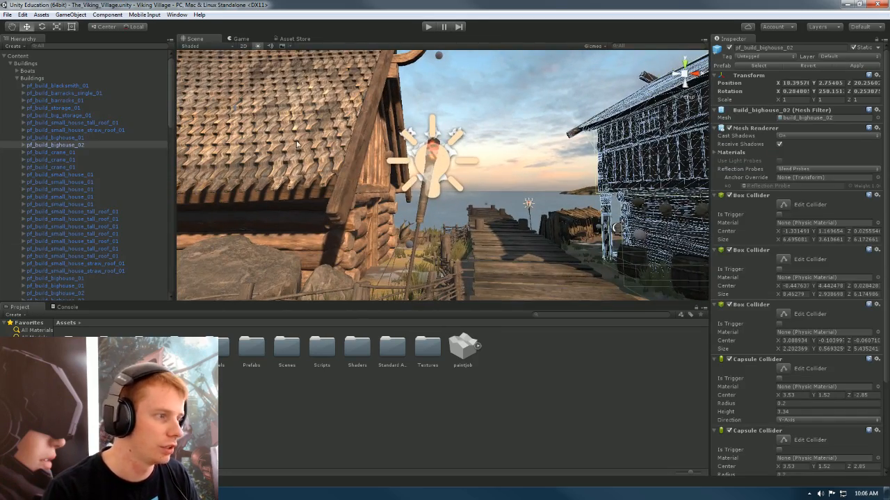
pyautogui.press('w')
pyautogui.moveTo(469, 164); pyautogui.dragTo(467, 174, button='right')
pyautogui.press('s')
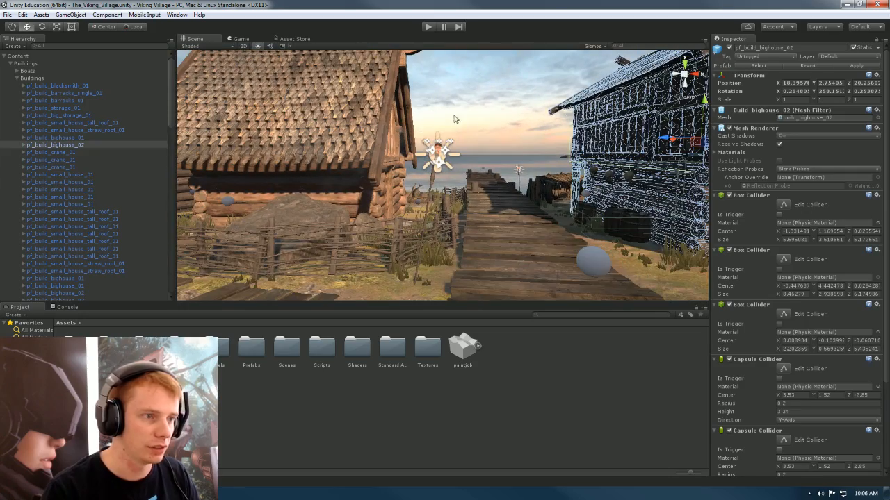
# Step: Run the scene in play mode, examine the burning torches and village walkway, and stop the playback
pyautogui.click(428, 27)
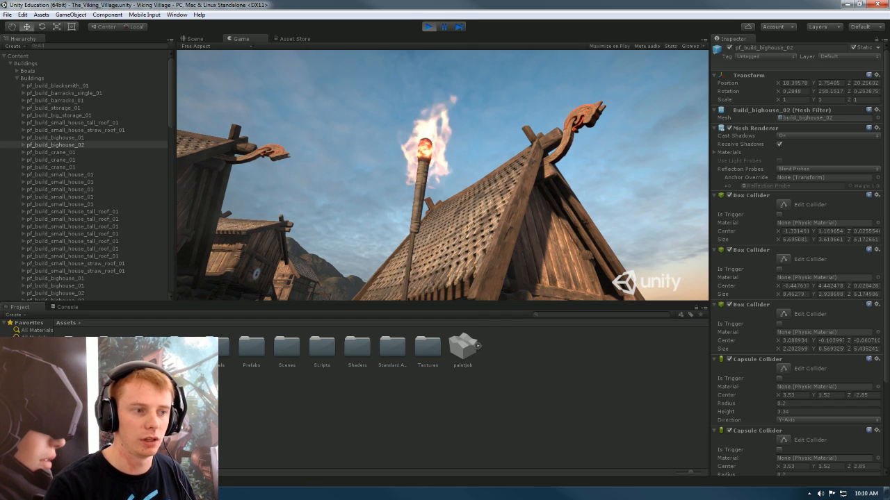
pyautogui.press('d')
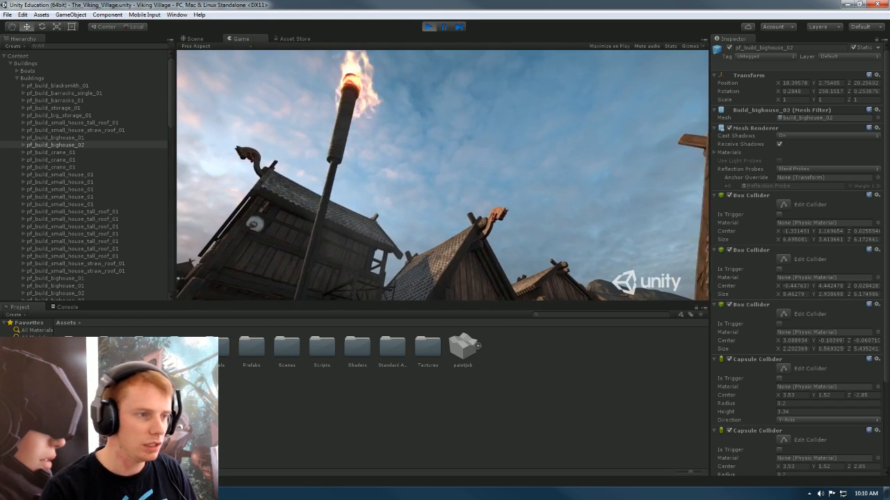
pyautogui.press('a')
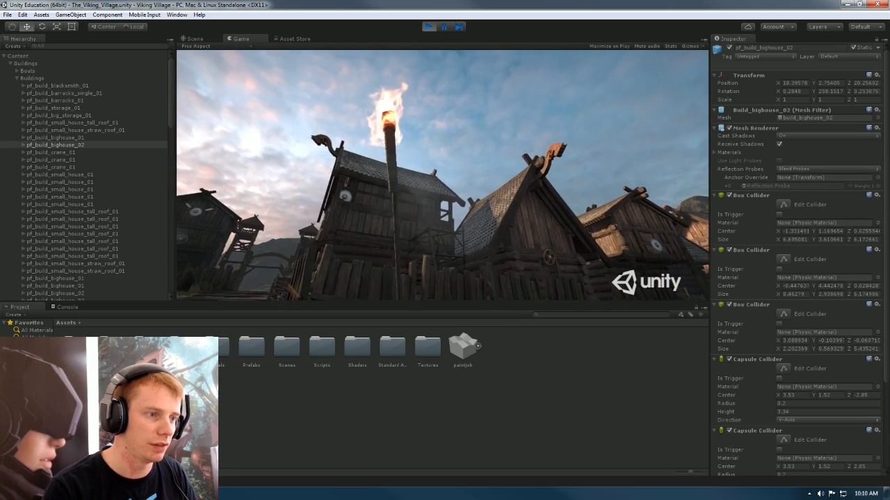
pyautogui.press('a')
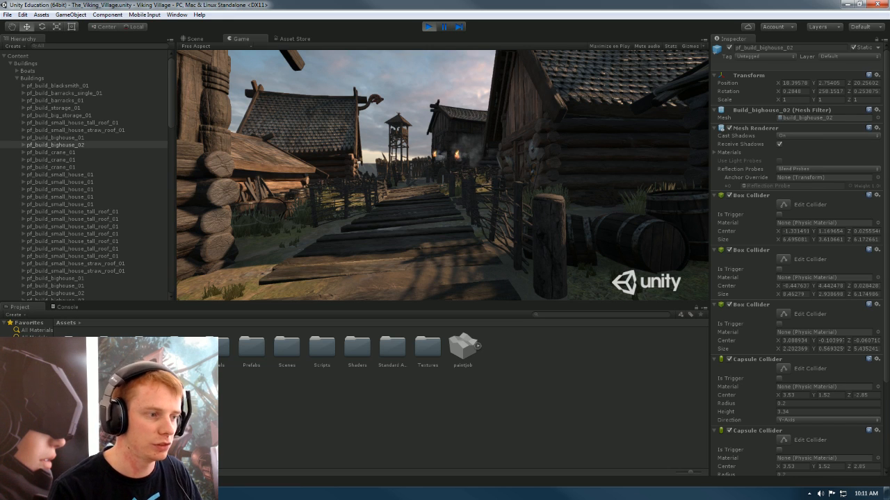
pyautogui.press('s')
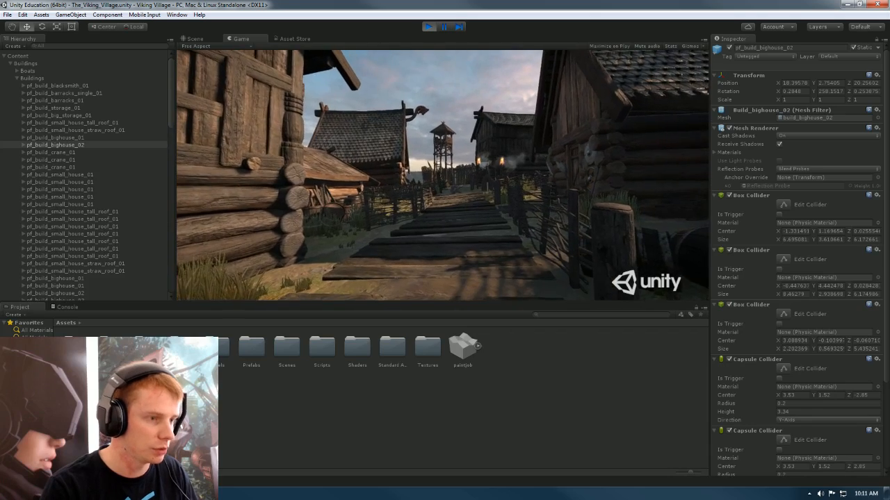
pyautogui.press('w')
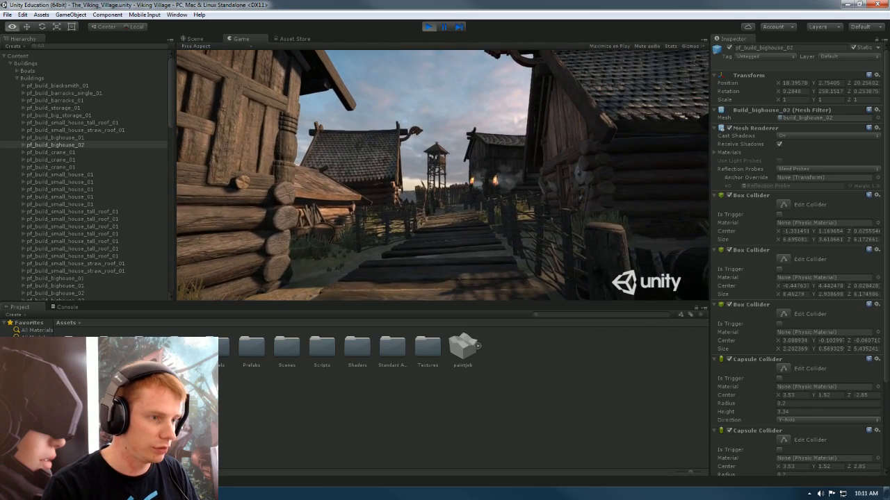
pyautogui.click(429, 27)
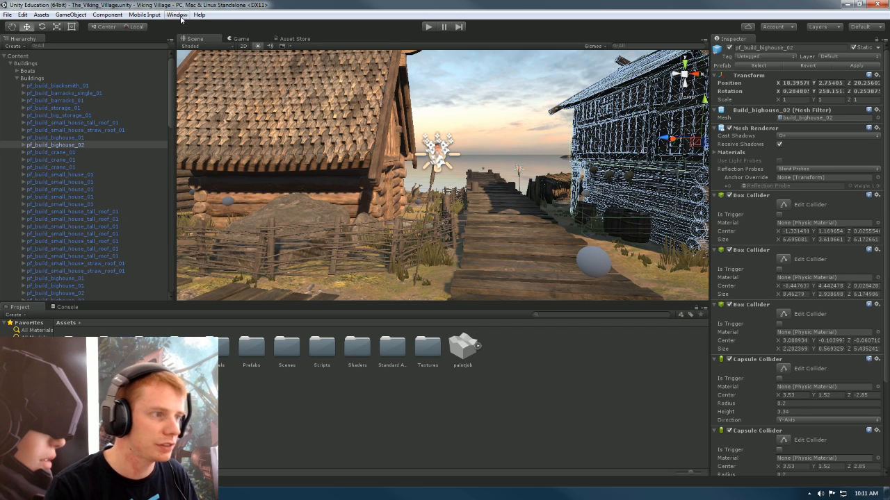
# Step: Show the Particle Systems page of the Unity online manual in the browser and return to Unity
pyautogui.click(179, 17)
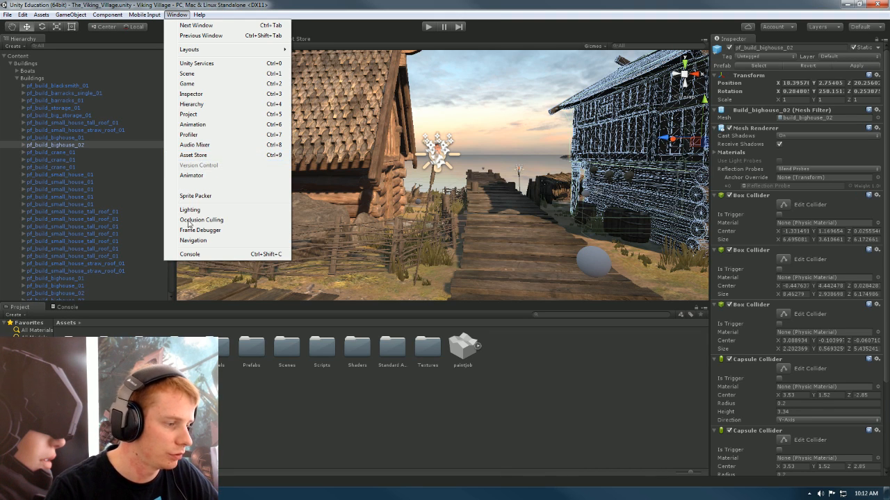
pyautogui.press('Escape')
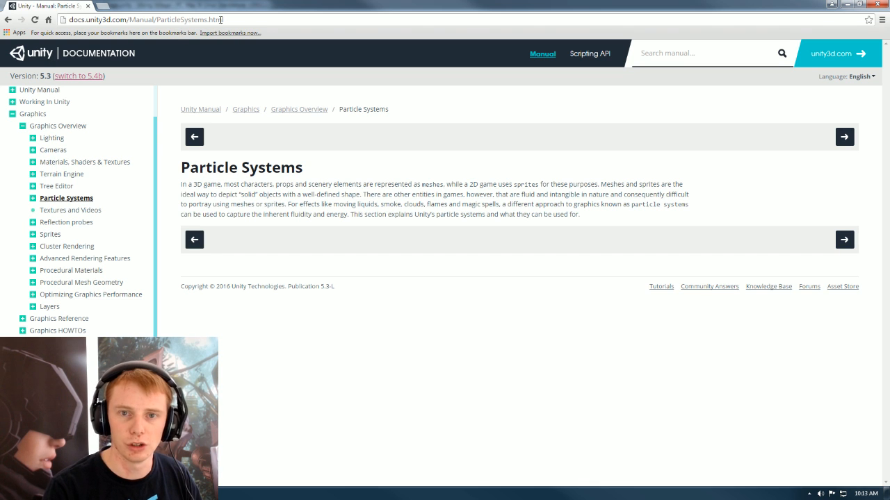
pyautogui.moveTo(57, 6); pyautogui.dragTo(0, 15)
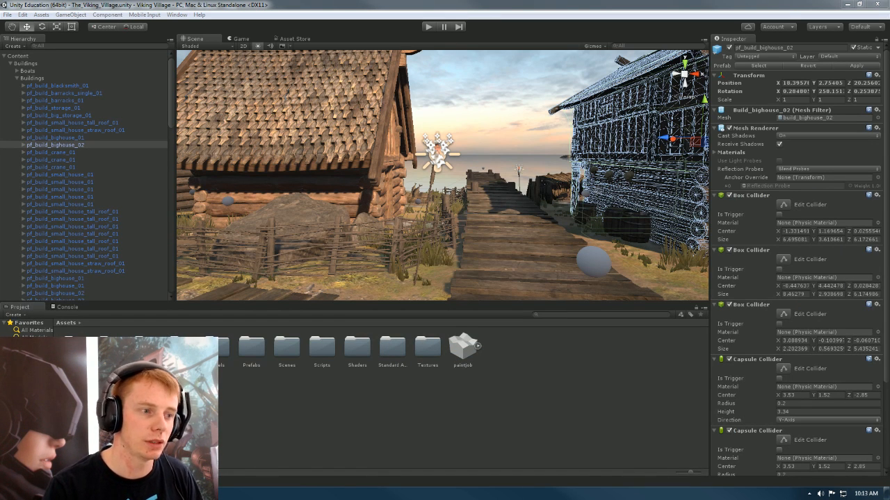
# Step: Open the manual page for the selected house's Mesh Filter component, read it, and close the browser window
pyautogui.press('w')
pyautogui.moveTo(580, 144)
pyautogui.mouseDown(button='right')
pyautogui.moveTo(600, 132)
pyautogui.moveTo(577, 135)
pyautogui.mouseUp(button='right')
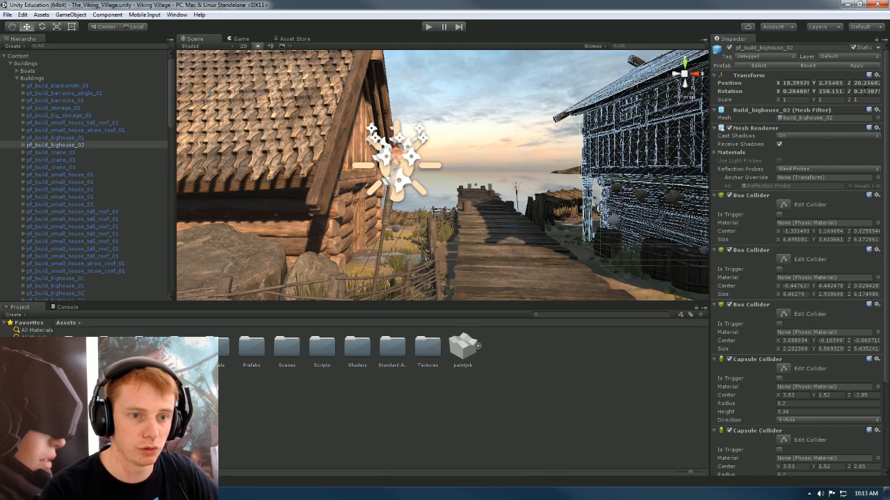
pyautogui.click(869, 110)
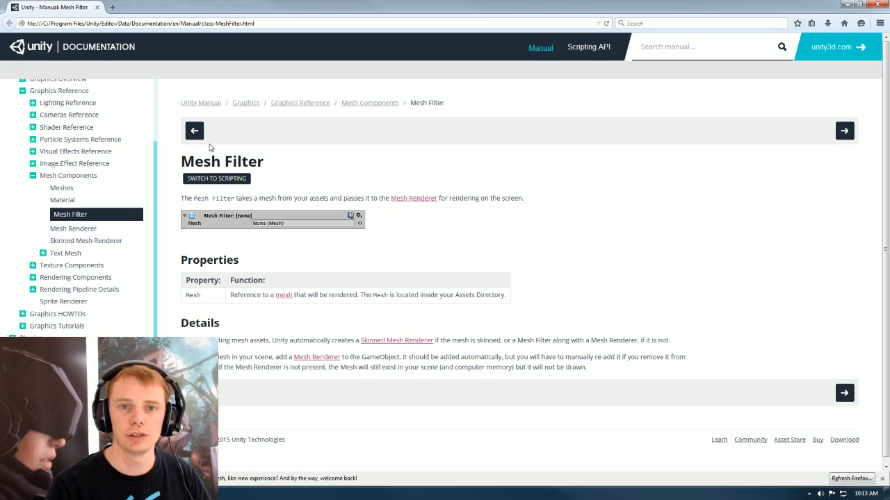
pyautogui.click(880, 5)
# Step: Open the existing project named New Unity Project
pyautogui.click(7, 14)
pyautogui.click(50, 84)
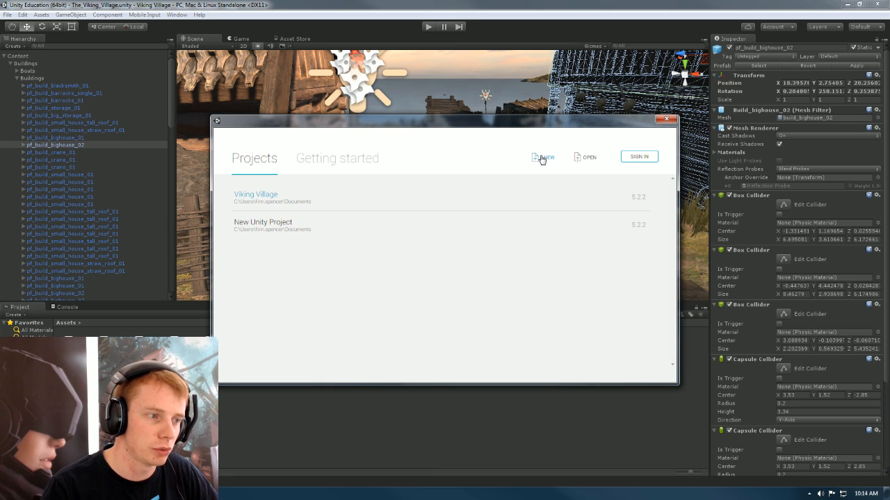
pyautogui.click(268, 223)
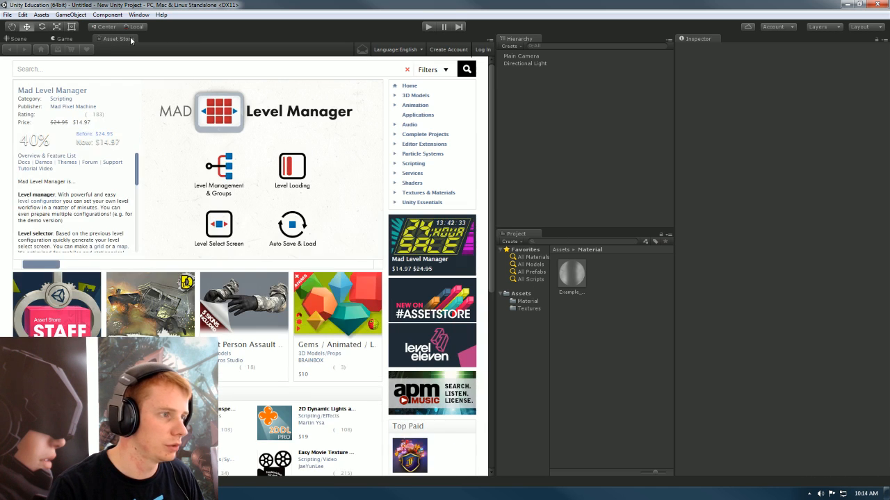
# Step: Close the Asset Store view and apply the Default window layout
pyautogui.rightClick(116, 40)
pyautogui.click(152, 70)
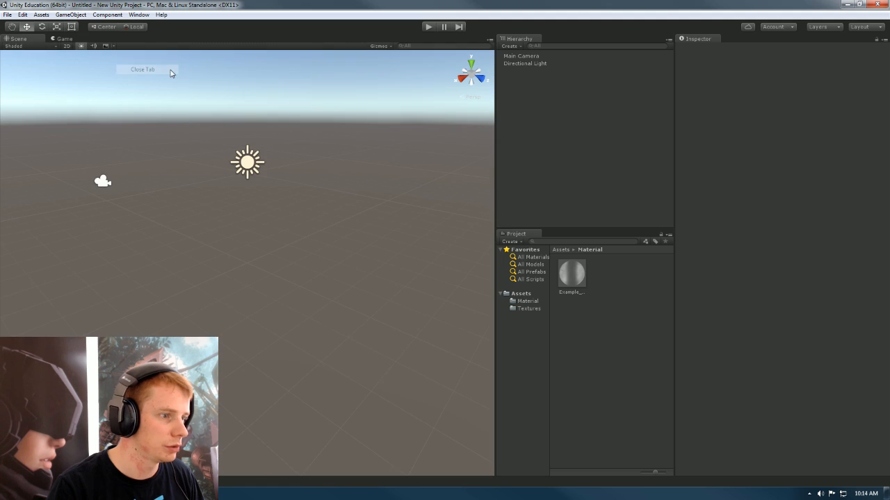
pyautogui.click(872, 28)
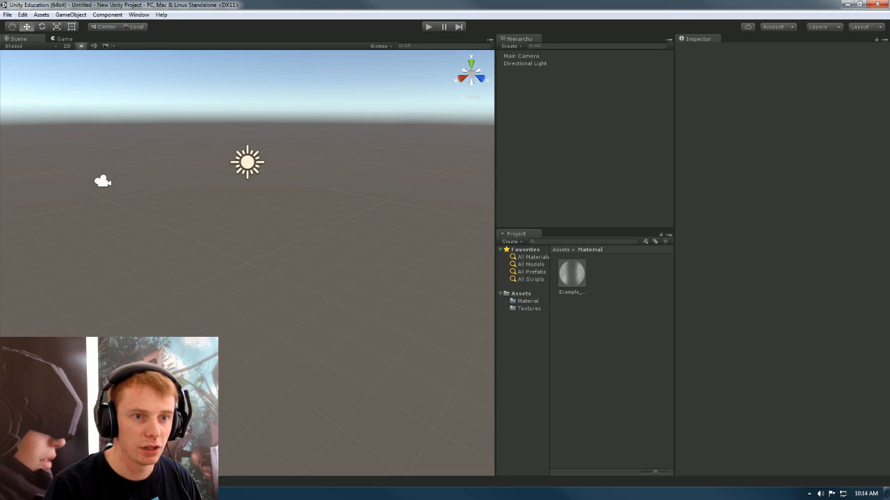
pyautogui.click(874, 28)
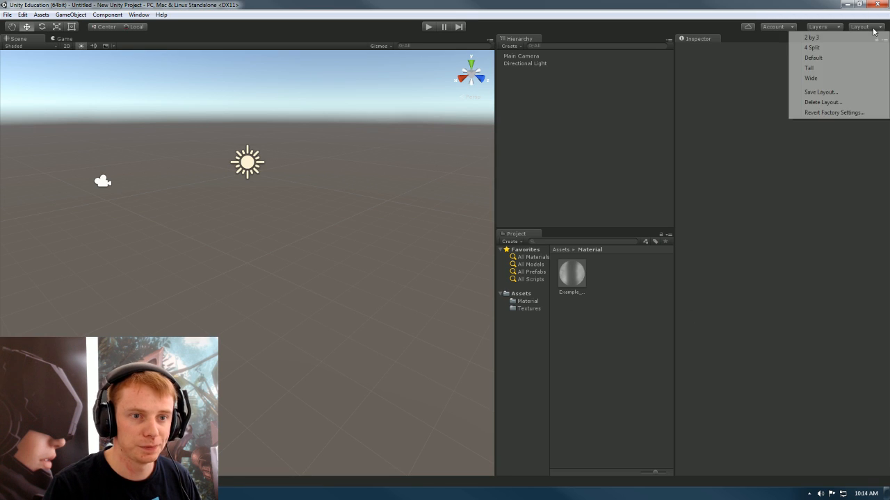
pyautogui.click(829, 59)
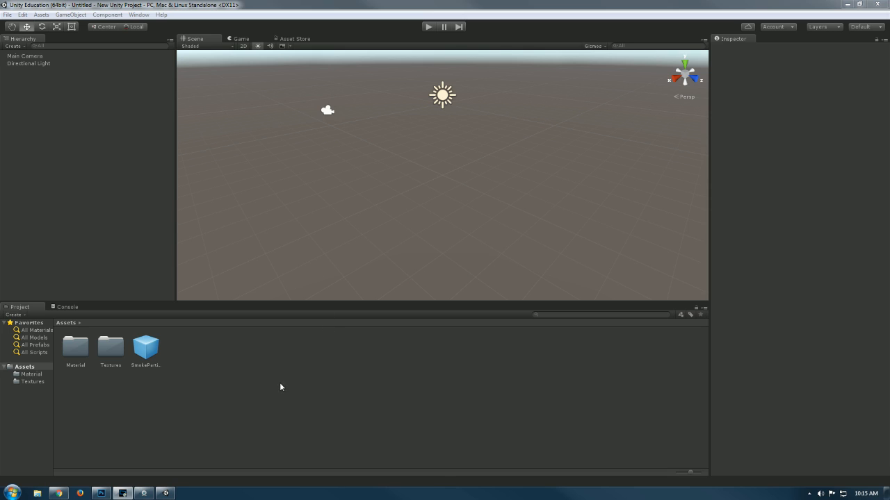
# Step: Apply the Tall window layout and widen the scene view
pyautogui.click(863, 28)
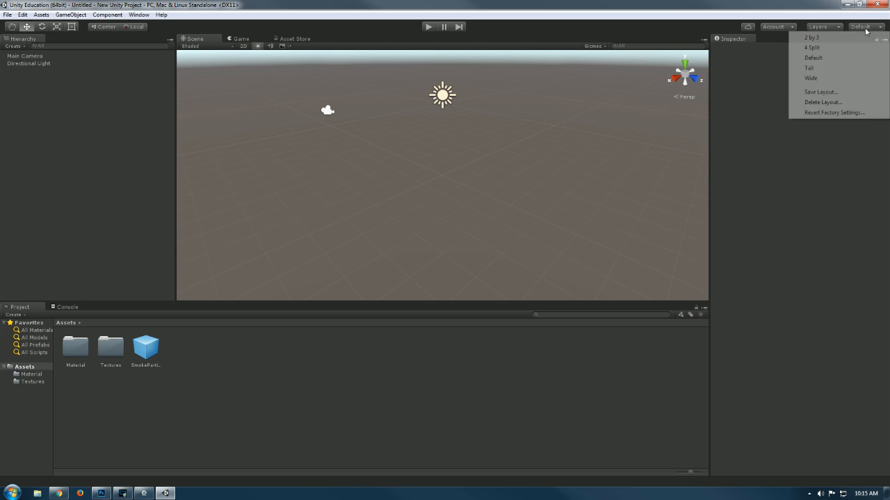
pyautogui.click(809, 68)
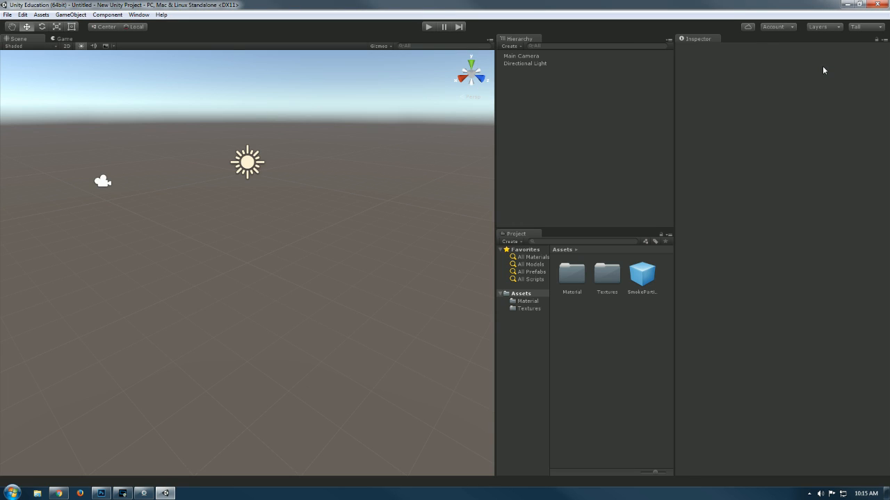
pyautogui.moveTo(493, 222); pyautogui.dragTo(549, 223)
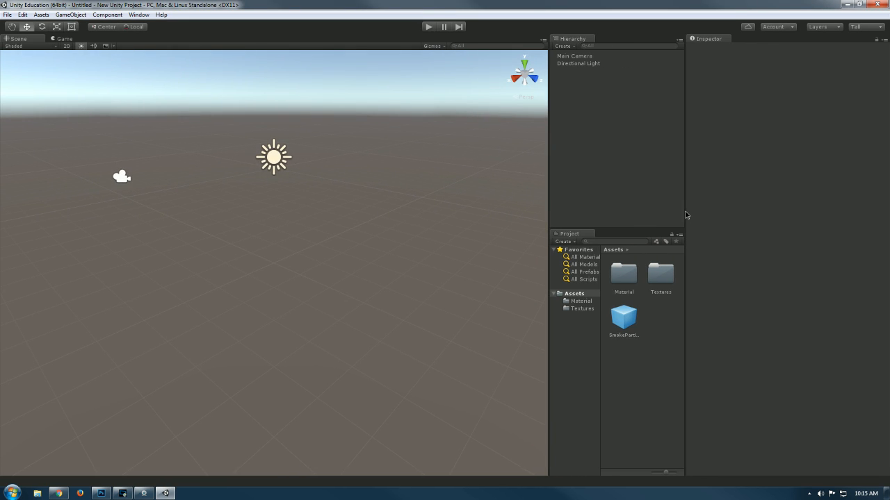
# Step: Widen the Hierarchy and Project column by narrowing the Inspector
pyautogui.moveTo(685, 211); pyautogui.dragTo(747, 210)
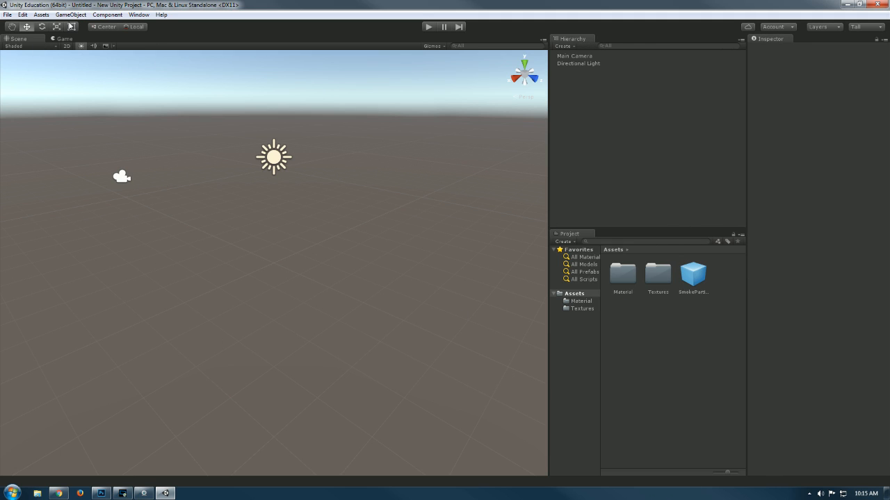
# Step: Compare the Scene view with the Game view, ending in the Scene view
pyautogui.click(61, 40)
pyautogui.click(33, 39)
pyautogui.click(55, 40)
pyautogui.click(23, 40)
pyautogui.click(49, 39)
pyautogui.click(33, 40)
pyautogui.click(54, 40)
pyautogui.click(29, 39)
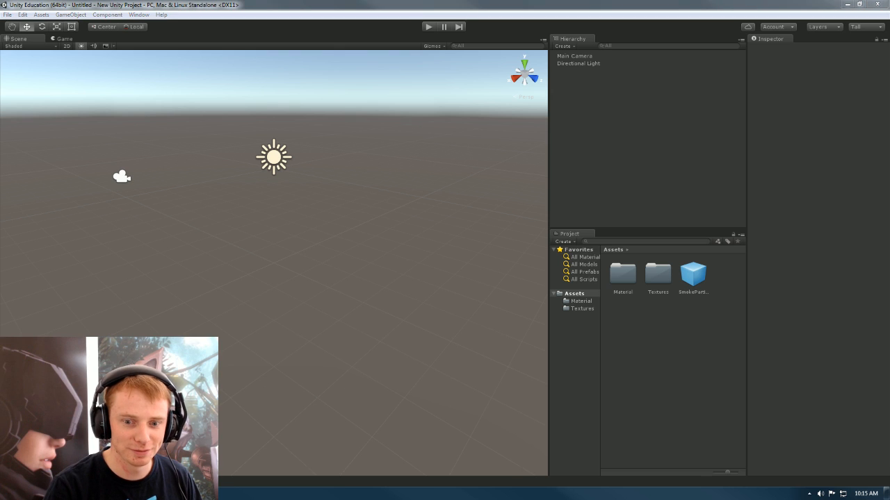
pyautogui.click(64, 38)
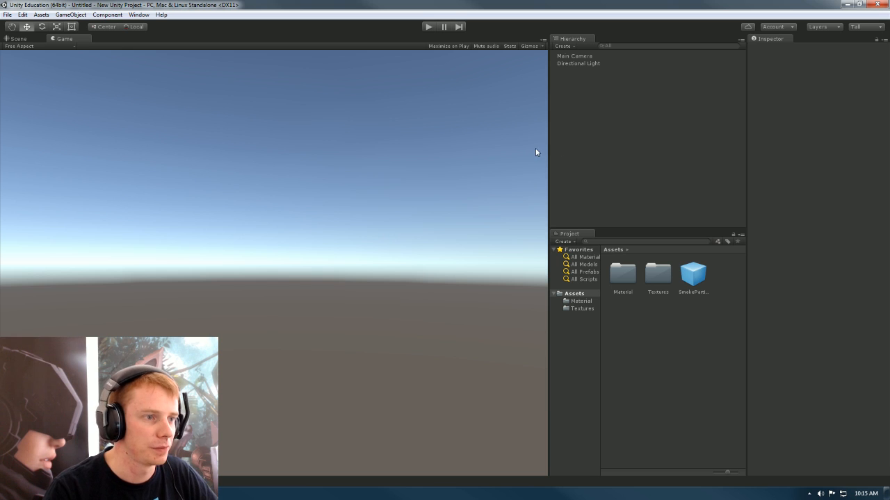
pyautogui.click(21, 39)
pyautogui.click(53, 39)
pyautogui.click(26, 38)
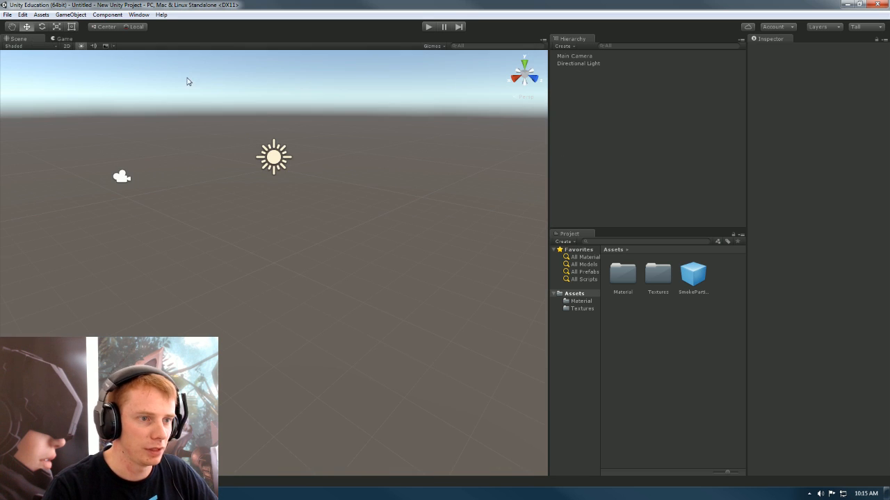
# Step: Inspect the components and settings of the Main Camera and the Directional Light
pyautogui.click(574, 56)
pyautogui.click(580, 64)
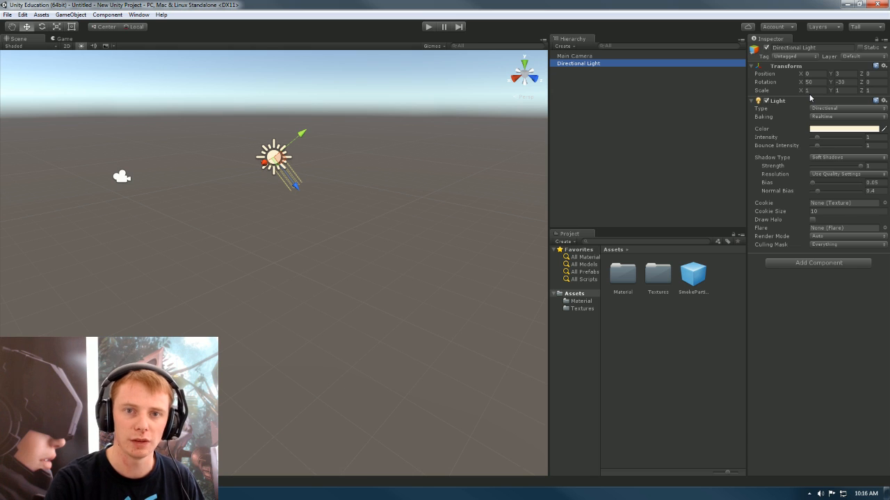
pyautogui.click(580, 56)
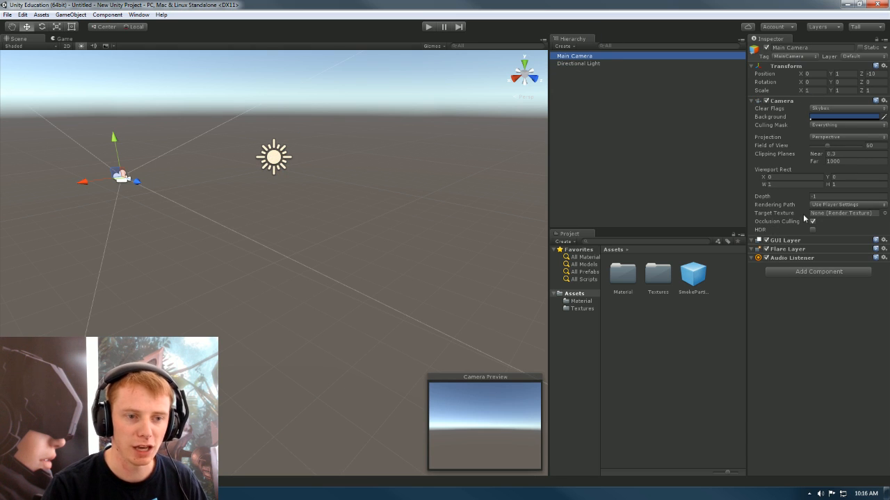
pyautogui.click(575, 63)
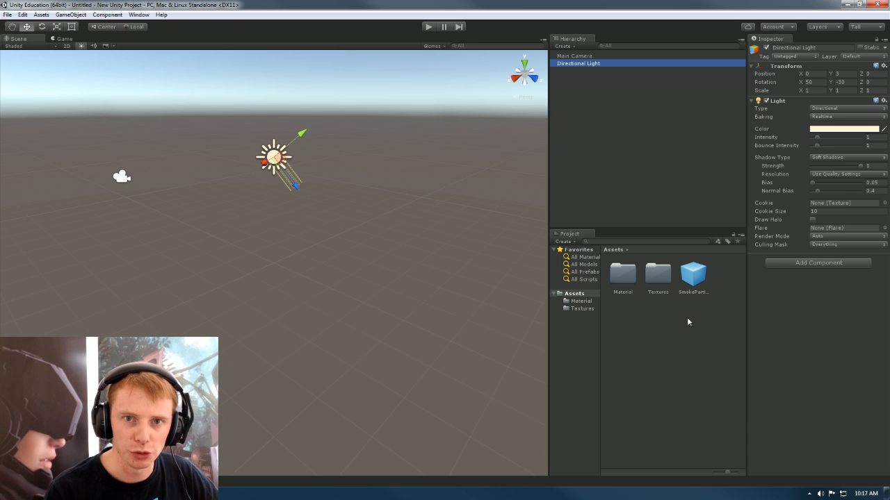
# Step: Add the SmokeParticle prefab from the project assets to the scene and view its smoke
pyautogui.moveTo(701, 279); pyautogui.dragTo(613, 128)
pyautogui.moveTo(389, 229); pyautogui.dragTo(288, 186, button='right')
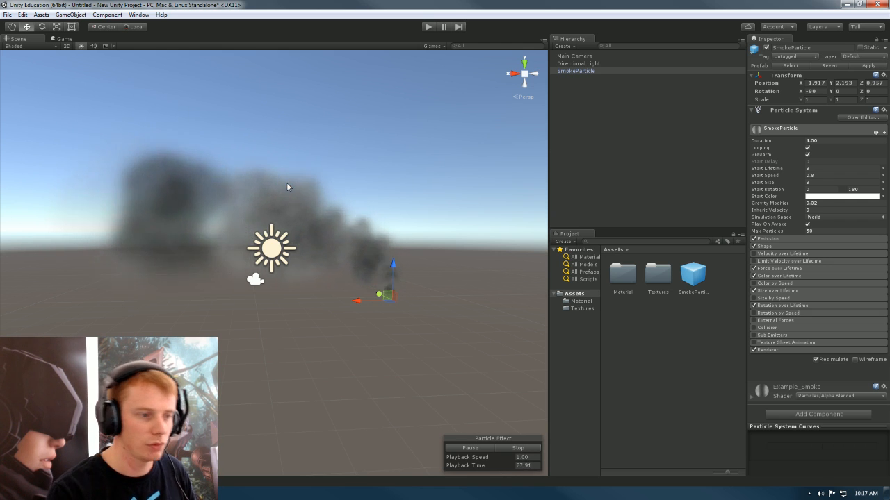
pyautogui.keyDown('alt'); pyautogui.moveTo(358, 273); pyautogui.dragTo(334, 269); pyautogui.keyUp('alt')
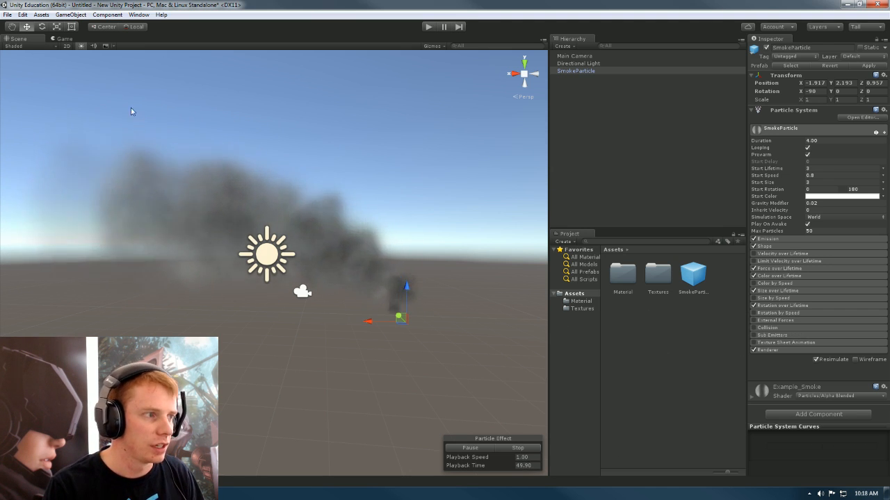
# Step: Look through the component categories available for the SmokeParticle object, close the list, and view the smoke in the scene
pyautogui.click(818, 415)
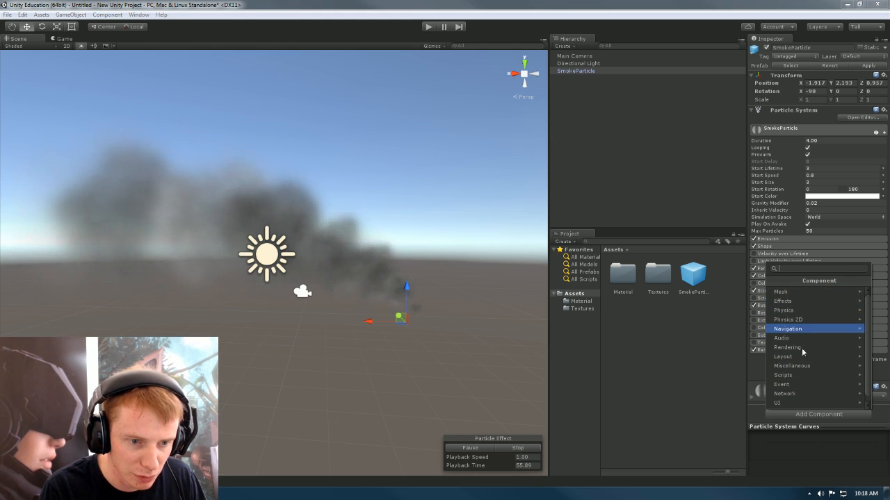
pyautogui.click(723, 372)
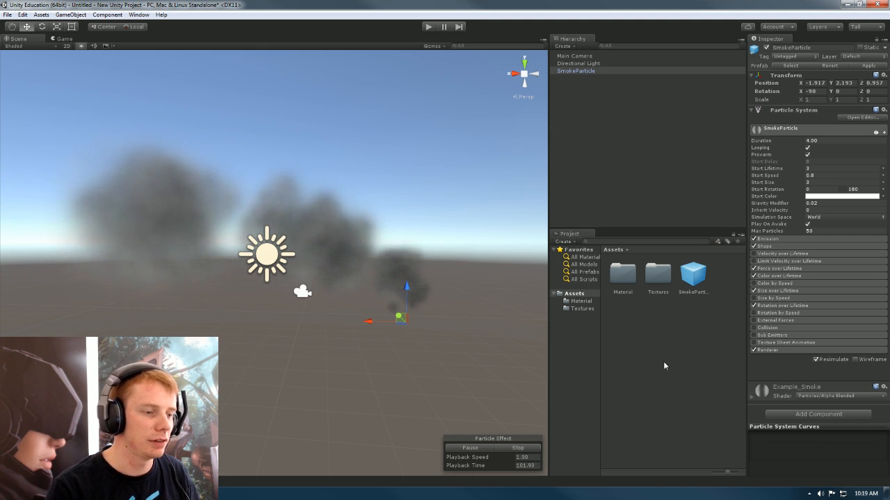
pyautogui.moveTo(428, 287)
pyautogui.keyDown('alt'); pyautogui.mouseDown()
pyautogui.moveTo(446, 282)
pyautogui.moveTo(441, 289)
pyautogui.mouseUp(); pyautogui.keyUp('alt')
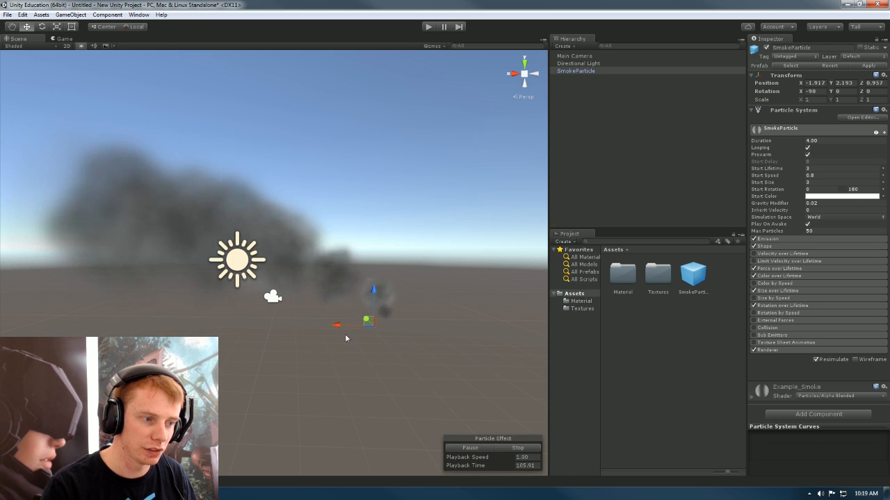
pyautogui.keyDown('alt'); pyautogui.moveTo(328, 289); pyautogui.dragTo(377, 325); pyautogui.keyUp('alt')
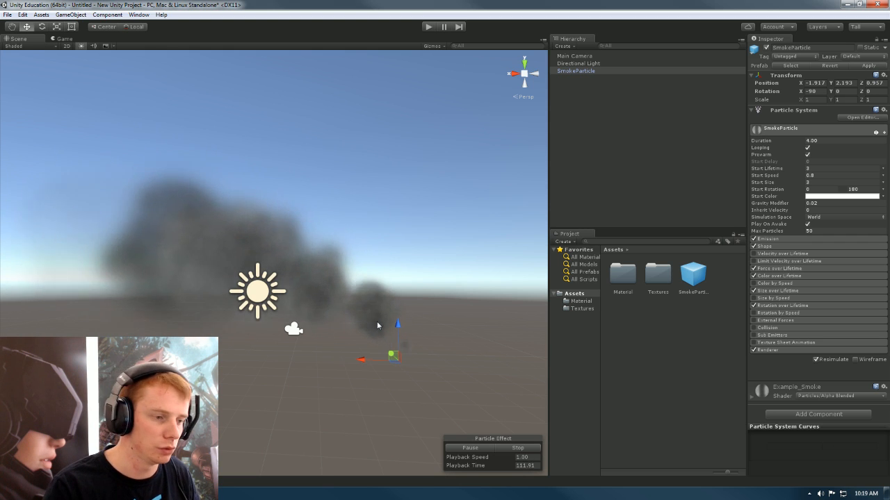
# Step: Delete the SmokeParticle object from the scene
pyautogui.click(598, 81)
pyautogui.click(602, 71)
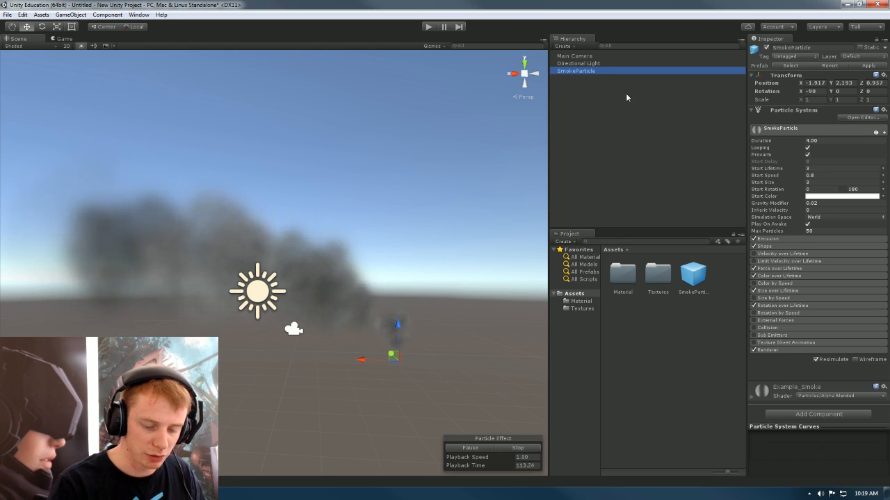
pyautogui.press('Delete')
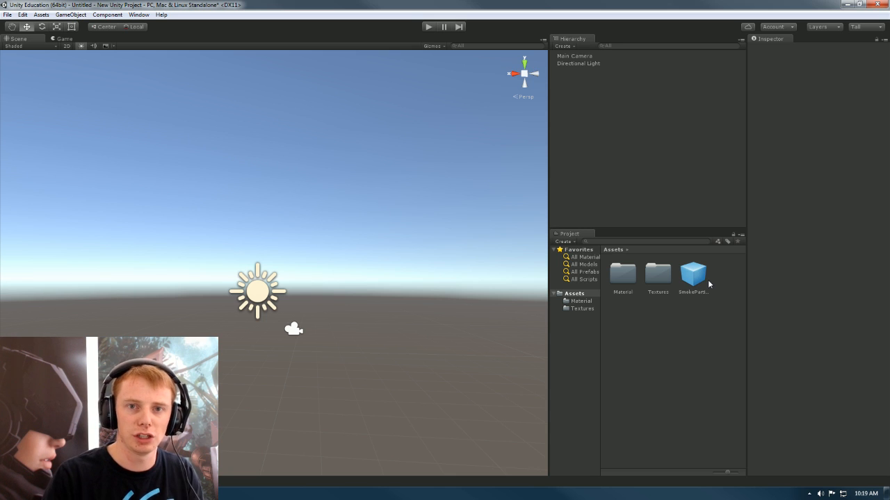
# Step: Add four instances of the SmokeParticle prefab to the scene, placing three at different spots near the camera
pyautogui.click(689, 273)
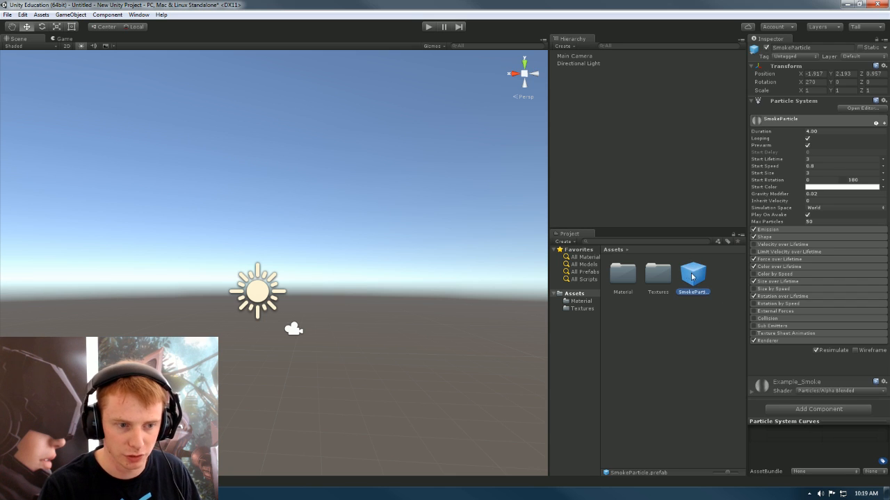
pyautogui.moveTo(698, 280); pyautogui.dragTo(588, 112)
pyautogui.moveTo(295, 401); pyautogui.dragTo(298, 391)
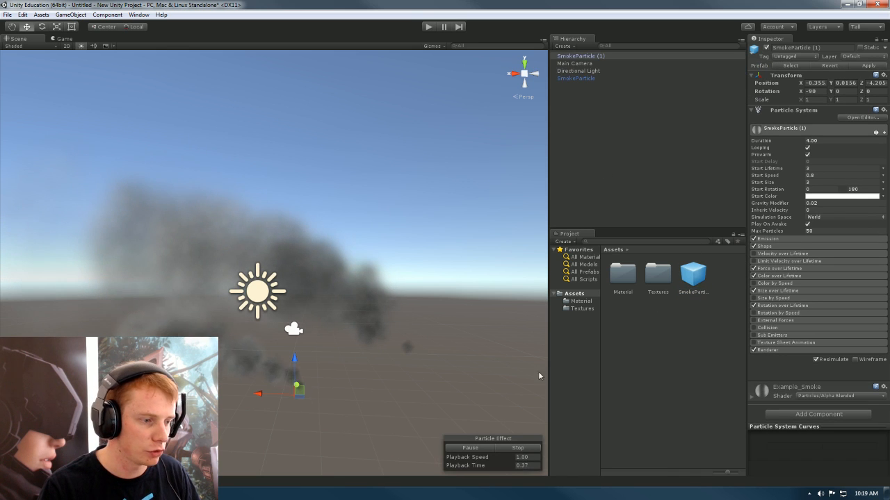
pyautogui.moveTo(700, 276); pyautogui.dragTo(379, 390)
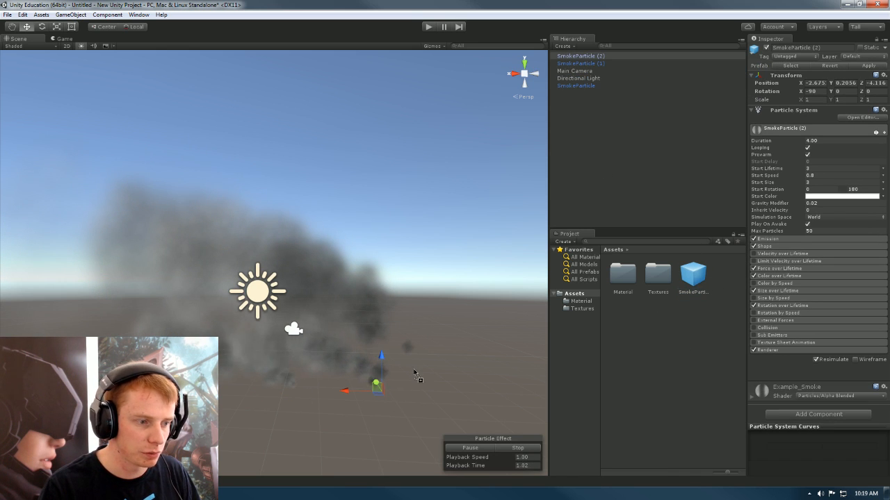
pyautogui.moveTo(693, 275); pyautogui.dragTo(417, 358)
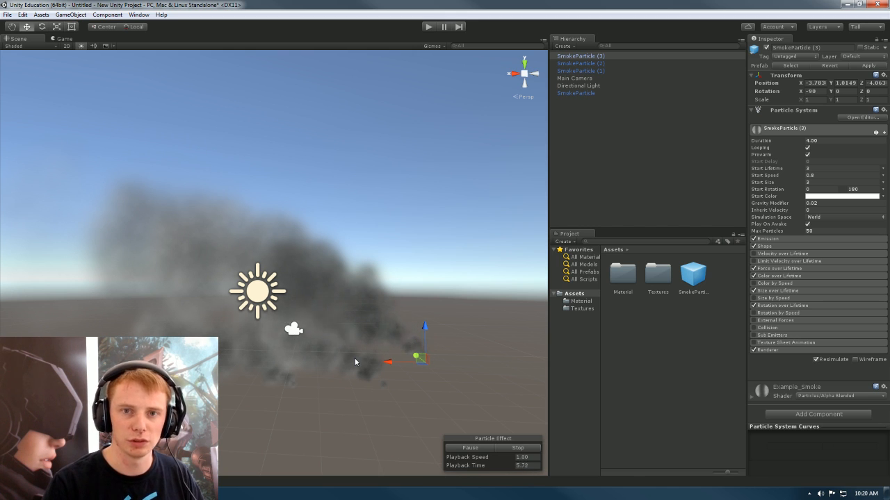
# Step: Delete all four SmokeParticle instances from the scene
pyautogui.keyDown('shift'); pyautogui.click(604, 72); pyautogui.keyUp('shift')
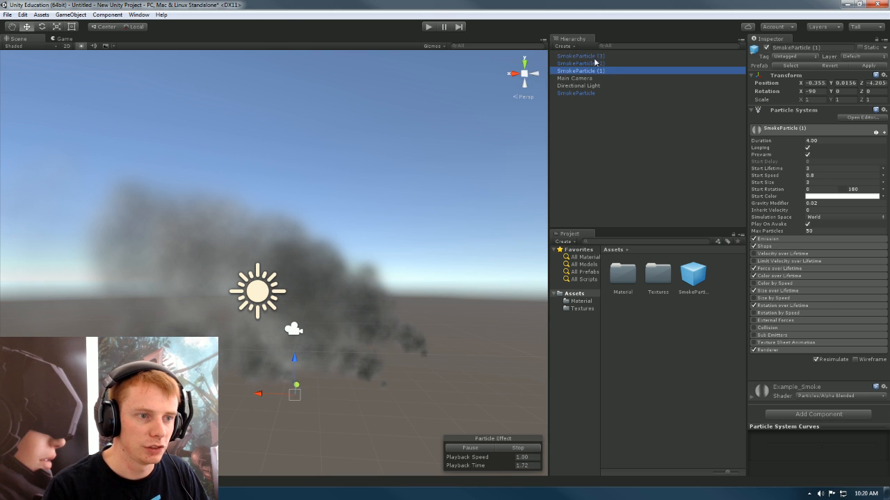
pyautogui.press('Delete')
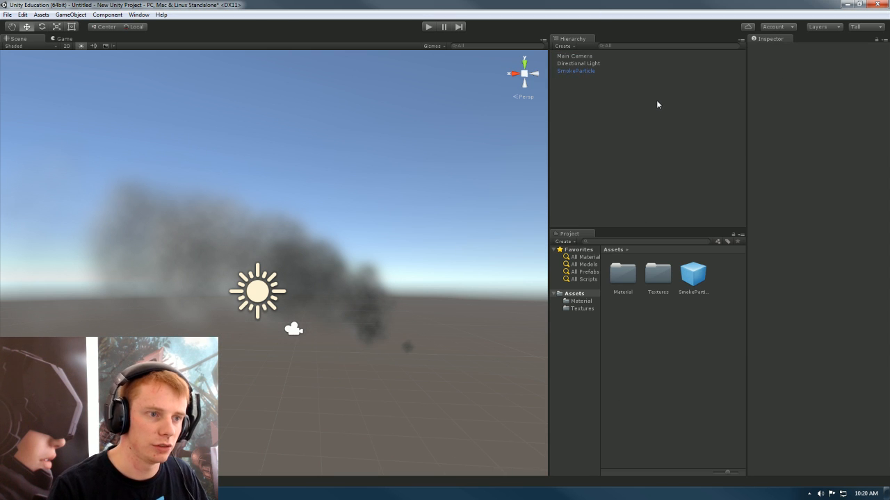
pyautogui.click(589, 71)
pyautogui.press('Delete')
pyautogui.moveTo(377, 341); pyautogui.dragTo(384, 343, button='right')
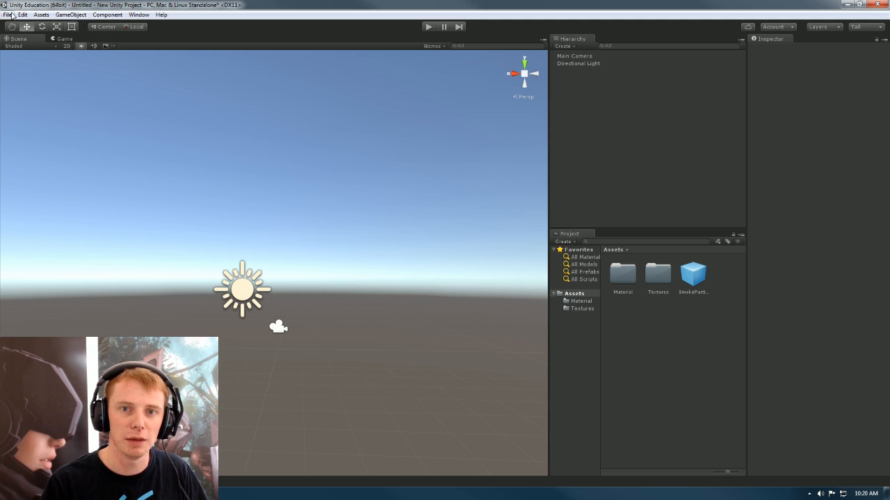
# Step: Create a new Particle System object in the scene
pyautogui.click(69, 16)
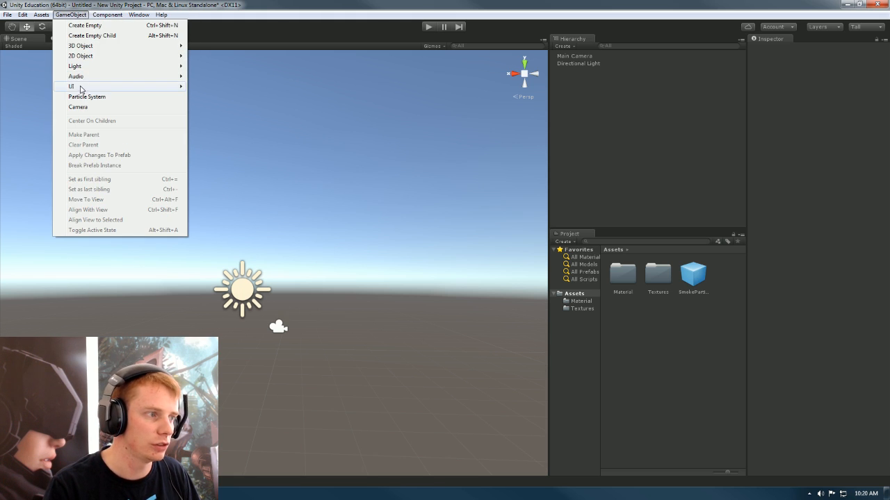
pyautogui.moveTo(114, 57)
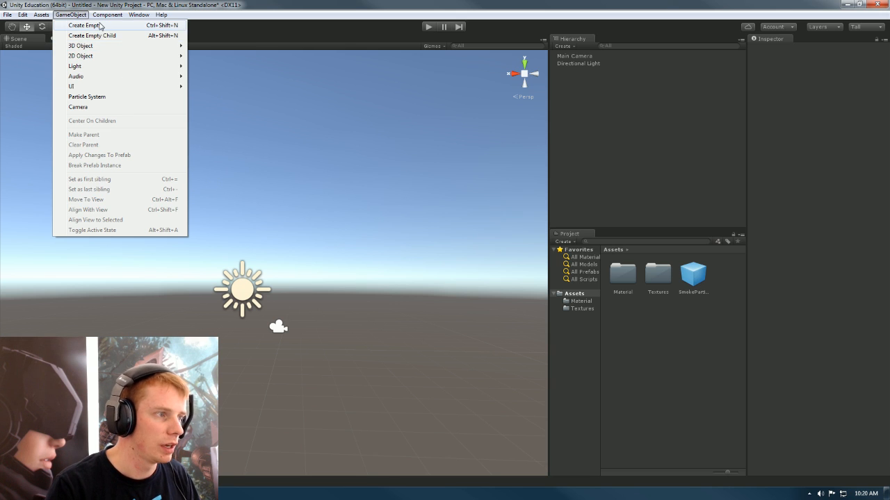
pyautogui.click(99, 99)
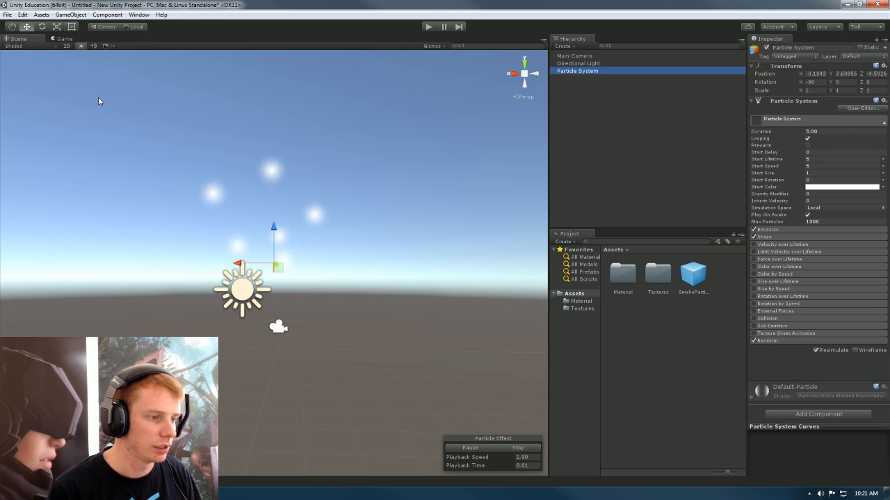
# Step: Examine the new particle system's emission in the scene from several angles and distances
pyautogui.moveTo(298, 264)
pyautogui.keyDown('alt'); pyautogui.mouseDown()
pyautogui.moveTo(367, 324)
pyautogui.moveTo(343, 270)
pyautogui.moveTo(268, 246)
pyautogui.moveTo(285, 304)
pyautogui.moveTo(287, 257)
pyautogui.mouseUp(); pyautogui.keyUp('alt')
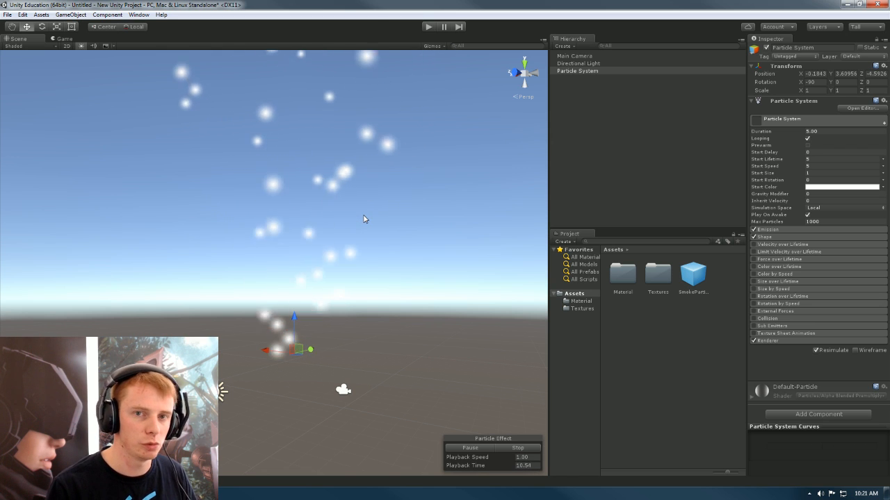
pyautogui.keyDown('alt'); pyautogui.moveTo(394, 282); pyautogui.dragTo(399, 258); pyautogui.keyUp('alt')
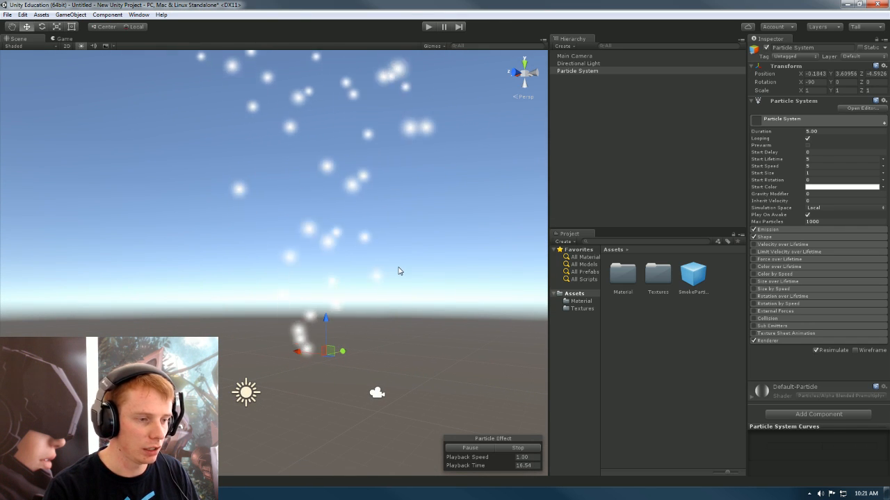
pyautogui.keyDown('alt'); pyautogui.moveTo(399, 270); pyautogui.dragTo(250, 299); pyautogui.keyUp('alt')
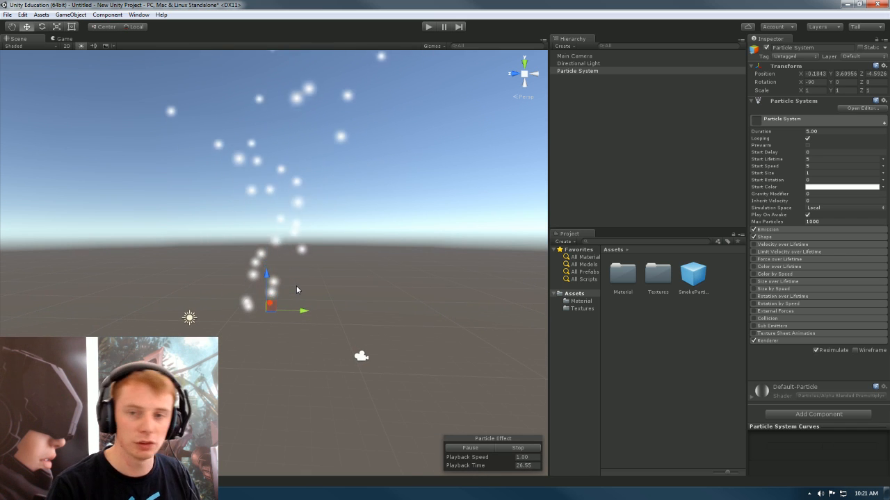
pyautogui.keyDown('alt'); pyautogui.moveTo(300, 297); pyautogui.dragTo(272, 368); pyautogui.keyUp('alt')
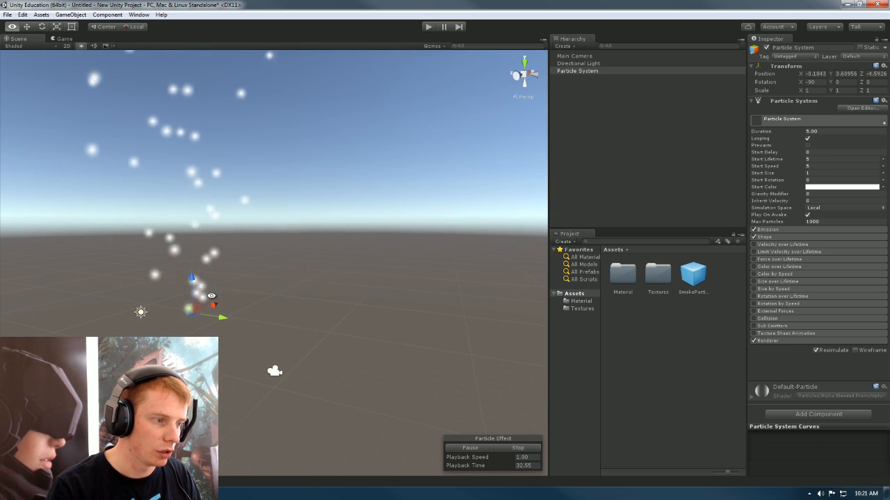
pyautogui.keyDown('alt'); pyautogui.moveTo(272, 368); pyautogui.dragTo(251, 322, button='right'); pyautogui.keyUp('alt')
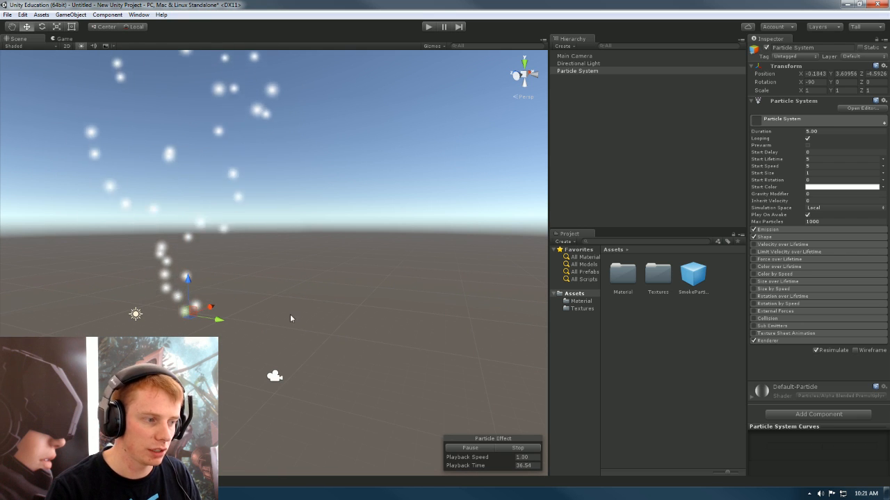
pyautogui.keyDown('alt'); pyautogui.moveTo(297, 311); pyautogui.dragTo(297, 337); pyautogui.keyUp('alt')
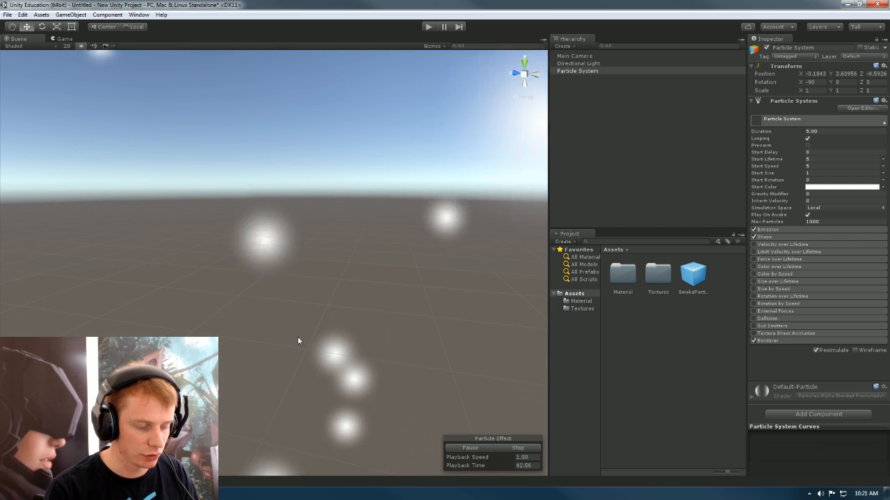
pyautogui.scroll(-5, 297, 337)
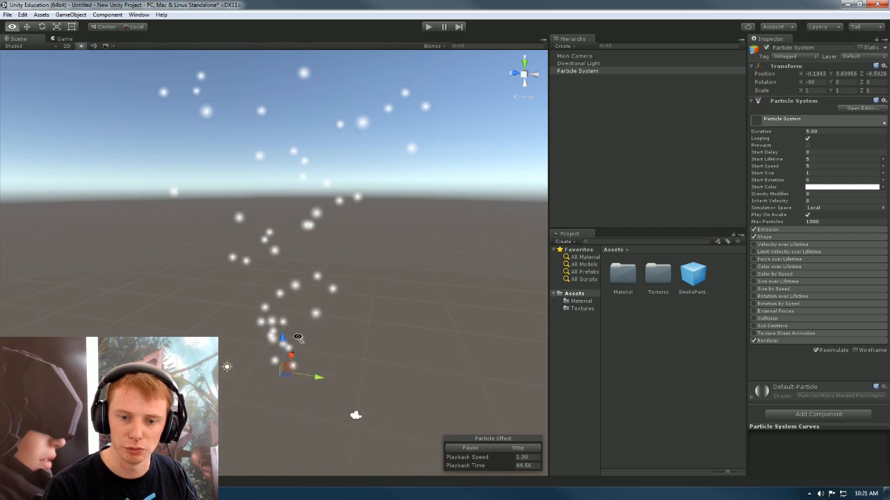
pyautogui.scroll(-6, 297, 337)
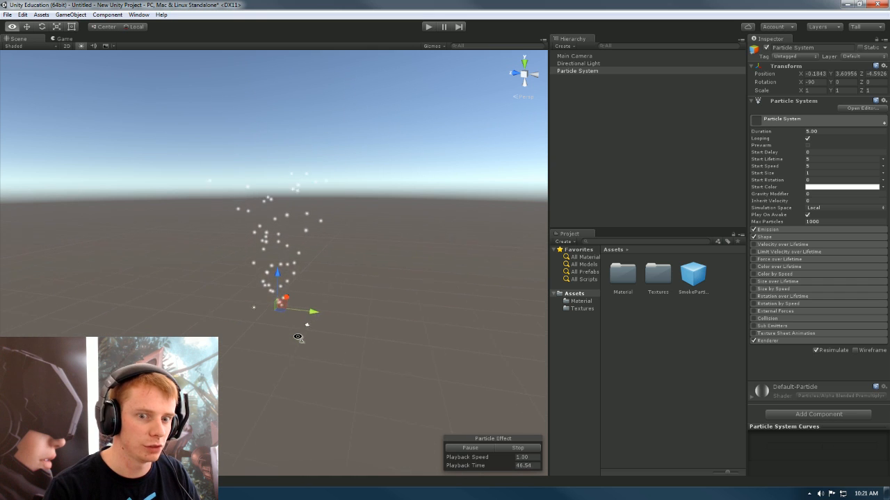
pyautogui.keyDown('alt'); pyautogui.moveTo(297, 337); pyautogui.dragTo(298, 328); pyautogui.keyUp('alt')
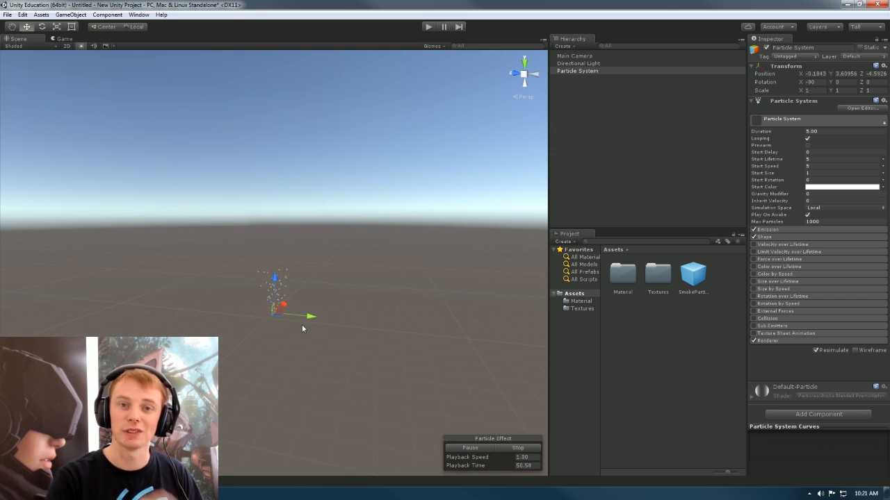
pyautogui.scroll(3, 302, 324)
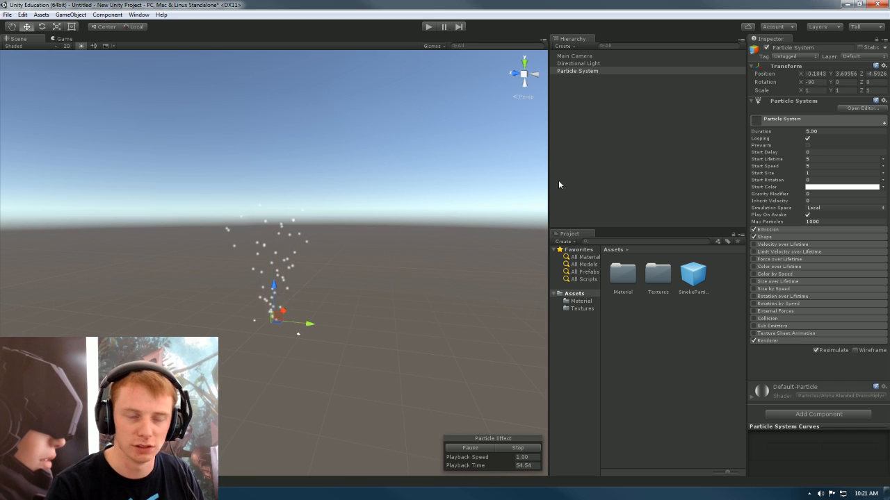
# Step: Examine how the particles play with the Particle System or the Directional Light selected, then inspect the emission close up
pyautogui.click(606, 96)
pyautogui.click(579, 71)
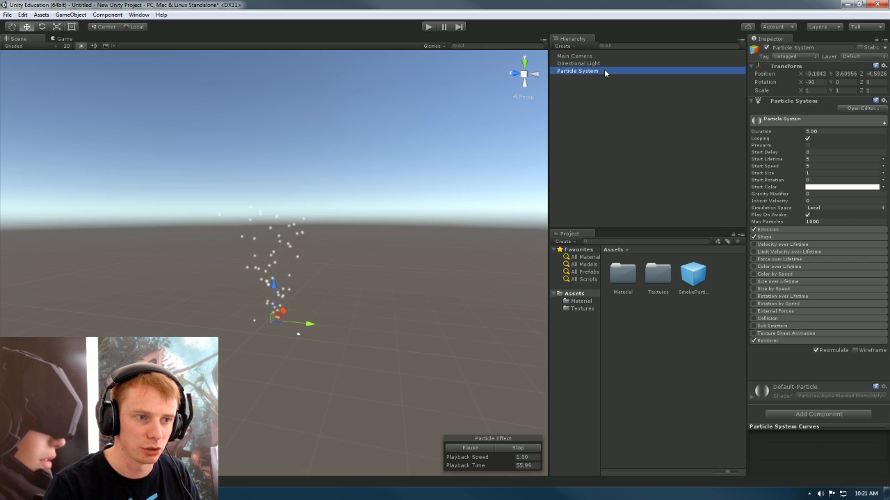
pyautogui.click(594, 63)
pyautogui.press('f')
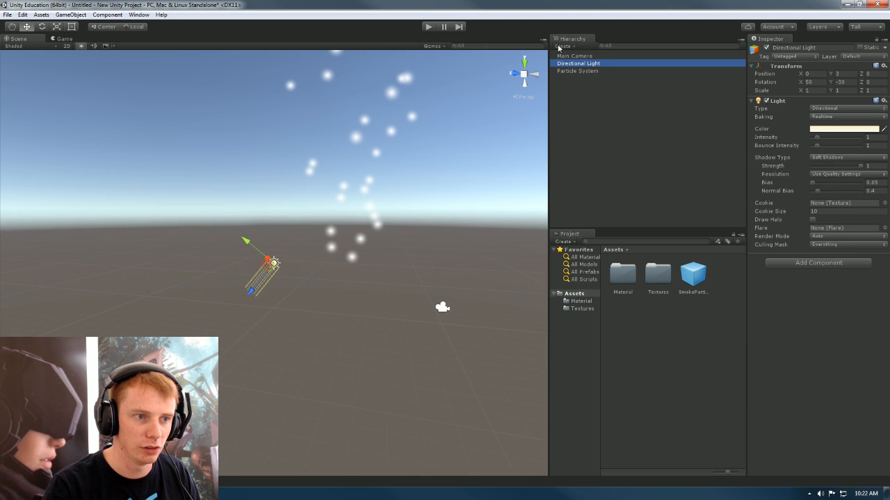
pyautogui.click(588, 71)
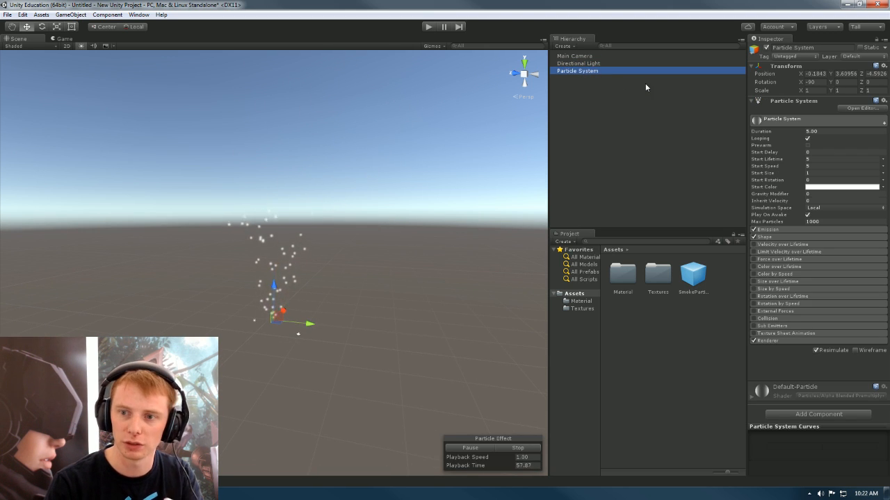
pyautogui.keyDown('alt'); pyautogui.scroll(3, 357, 278); pyautogui.keyUp('alt')
pyautogui.keyDown('alt'); pyautogui.moveTo(359, 281); pyautogui.dragTo(394, 297); pyautogui.keyUp('alt')
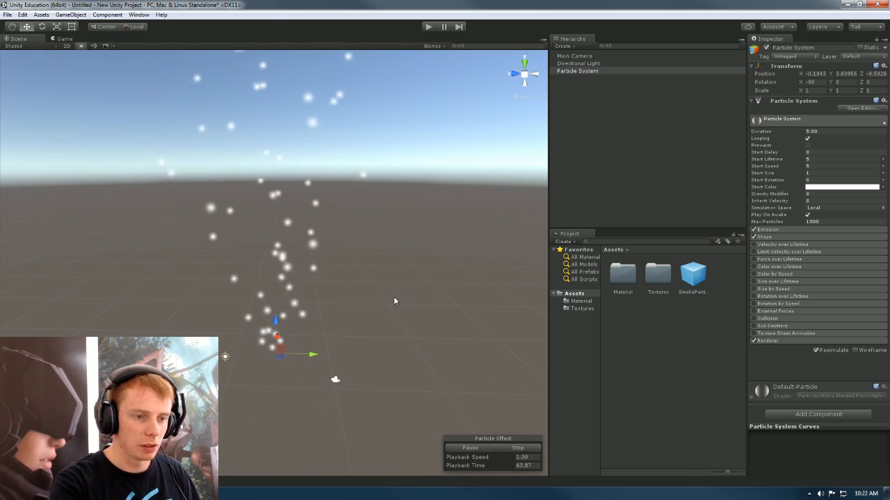
pyautogui.moveTo(403, 295)
pyautogui.keyDown('alt'); pyautogui.mouseDown()
pyautogui.moveTo(400, 327)
pyautogui.moveTo(376, 201)
pyautogui.moveTo(394, 308)
pyautogui.mouseUp(); pyautogui.keyUp('alt')
# Step: Create a 3D cube in the scene and rename it Floor
pyautogui.click(71, 15)
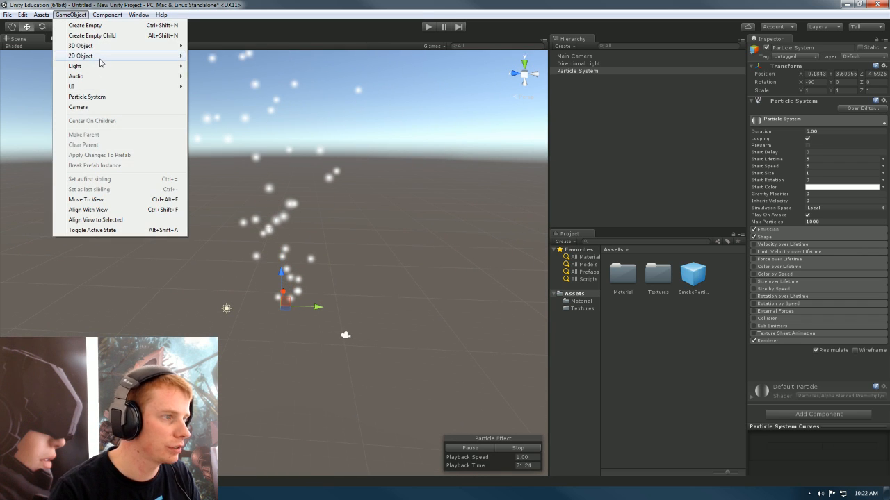
pyautogui.moveTo(100, 51)
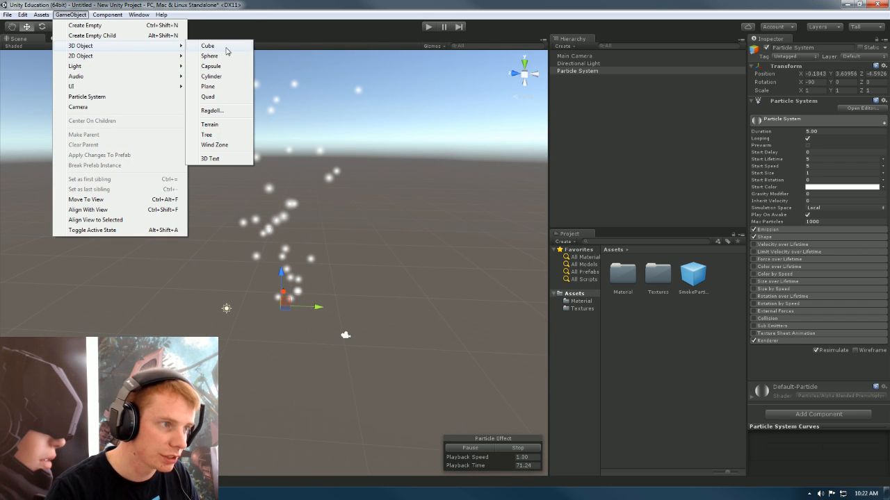
pyautogui.click(209, 46)
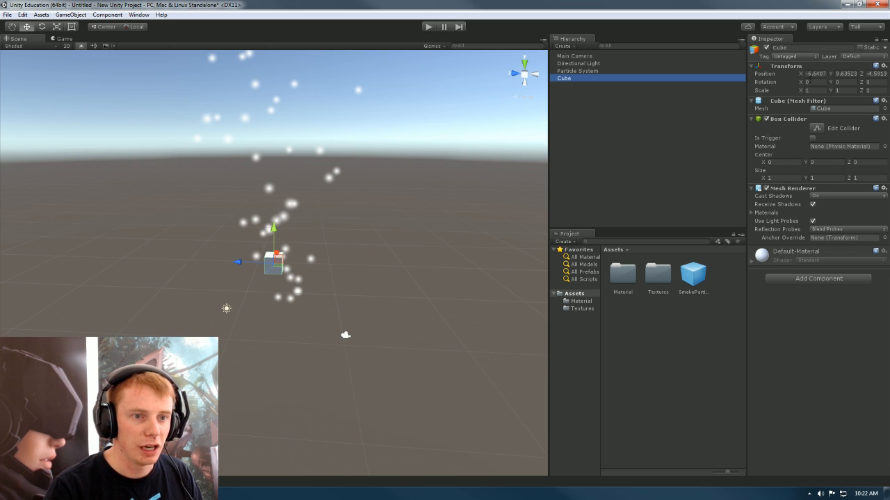
pyautogui.doubleClick(567, 79)
pyautogui.click(568, 79)
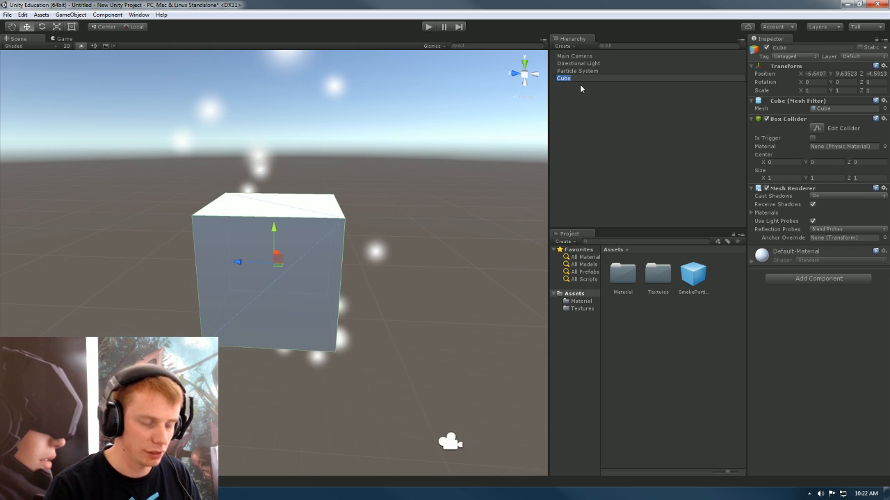
pyautogui.write('Floor')
pyautogui.press('Return')
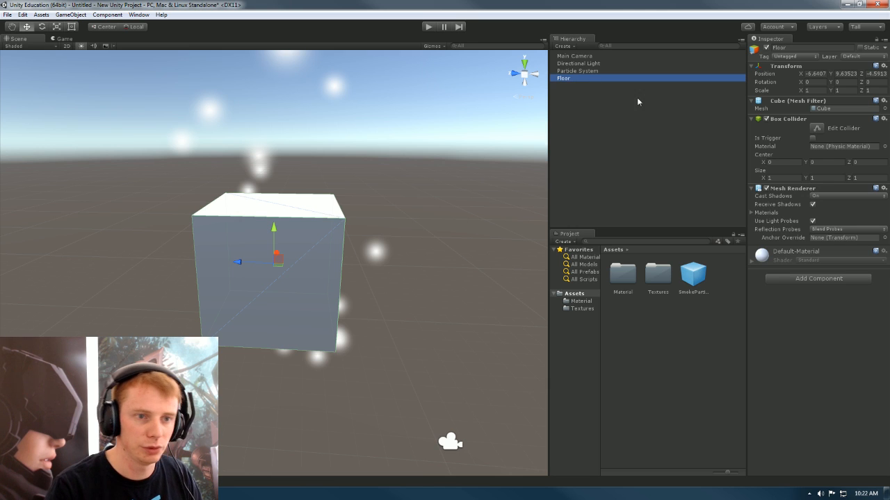
# Step: Set the Floor's position to 0, 0, 0 on X, Y and Z
pyautogui.click(821, 74)
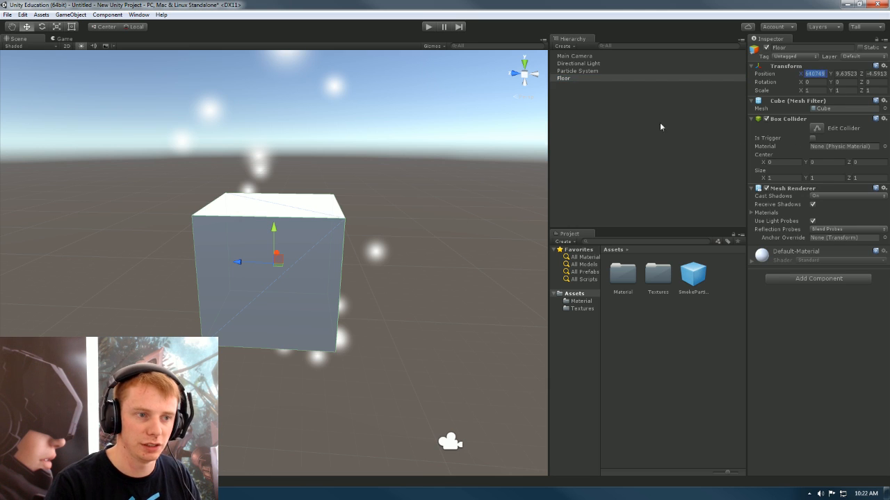
pyautogui.click(565, 78)
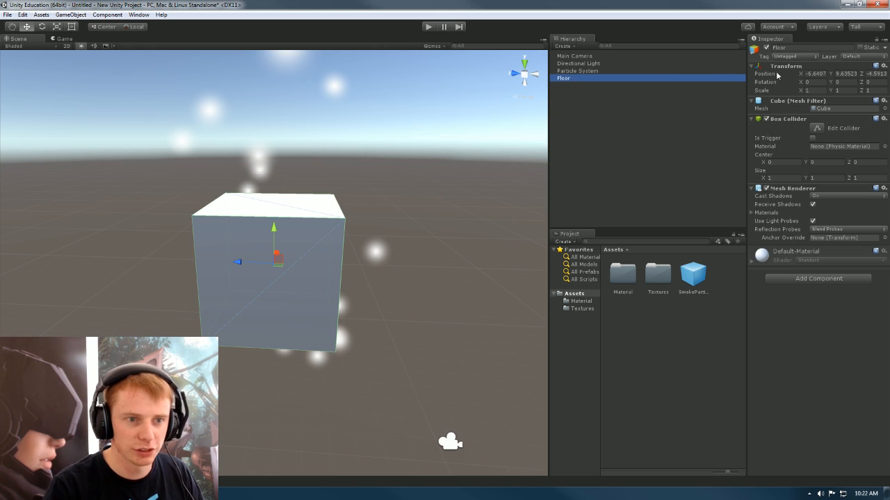
pyautogui.click(815, 74)
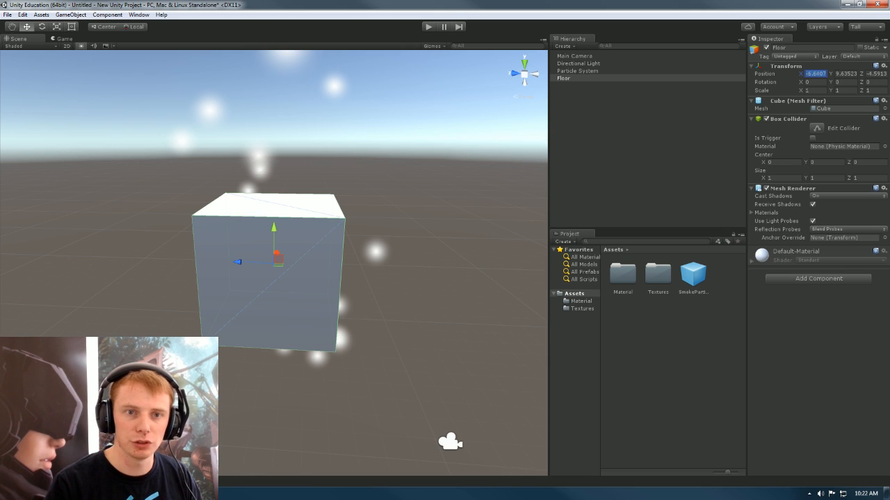
pyautogui.write('0')
pyautogui.press('Tab')
pyautogui.write('0')
pyautogui.press('Tab')
pyautogui.write('0')
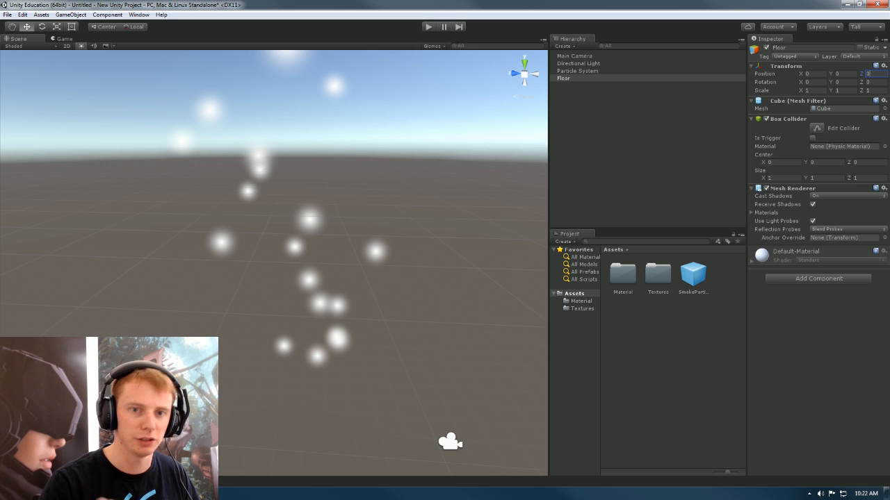
# Step: Scale the Floor into a wide slab, to about 17.56 along Z and about 26.29 along X
pyautogui.keyDown('alt'); pyautogui.moveTo(327, 264); pyautogui.dragTo(350, 308); pyautogui.keyUp('alt')
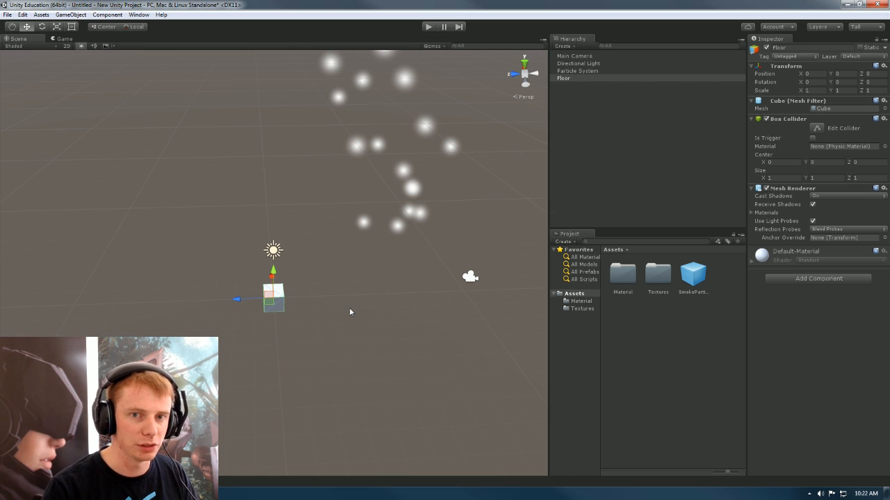
pyautogui.press('r')
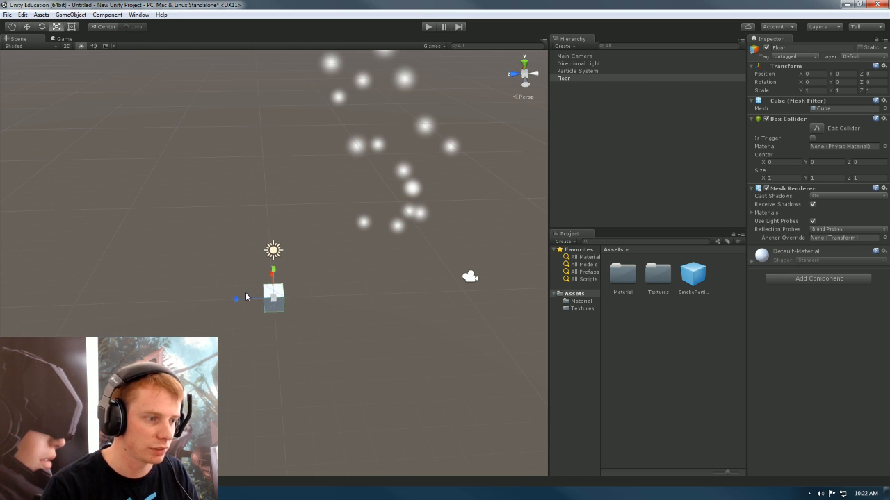
pyautogui.moveTo(239, 301); pyautogui.dragTo(474, 299)
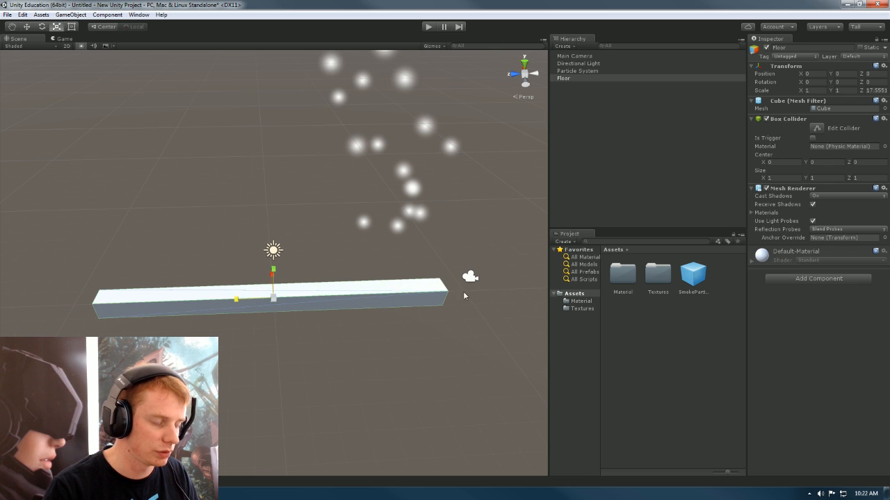
pyautogui.keyDown('alt'); pyautogui.moveTo(299, 308); pyautogui.dragTo(316, 327); pyautogui.keyUp('alt')
pyautogui.press('w')
pyautogui.press('e')
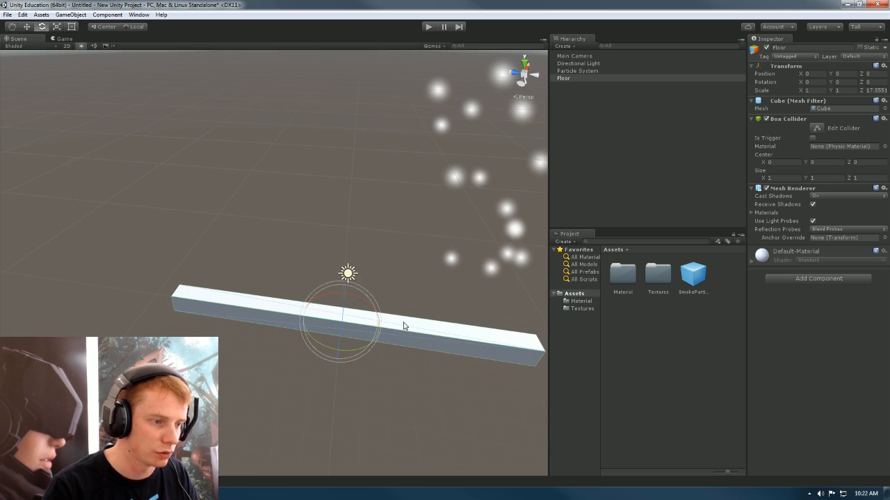
pyautogui.press('r')
pyautogui.moveTo(405, 327); pyautogui.dragTo(660, 347, button='right')
pyautogui.moveTo(253, 265); pyautogui.dragTo(298, 243)
pyautogui.moveTo(298, 243); pyautogui.dragTo(396, 256, button='right')
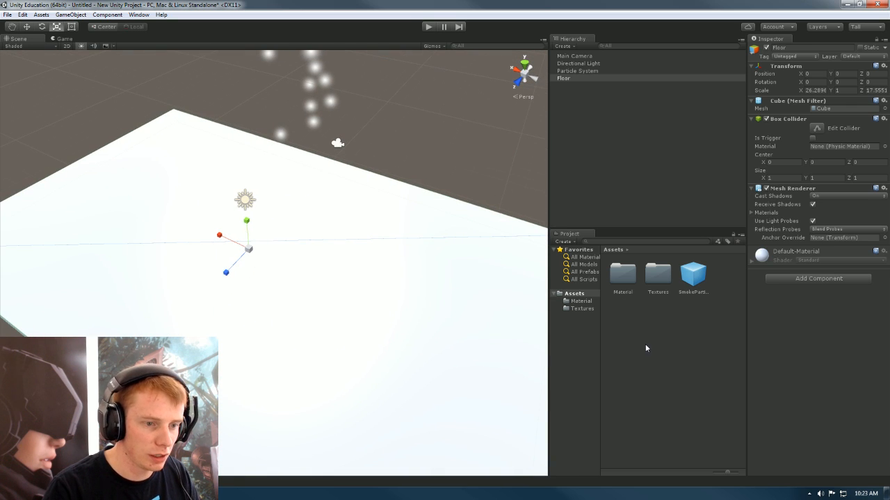
# Step: Switch the Project window to the one-column layout and widen the Scene view
pyautogui.doubleClick(623, 273)
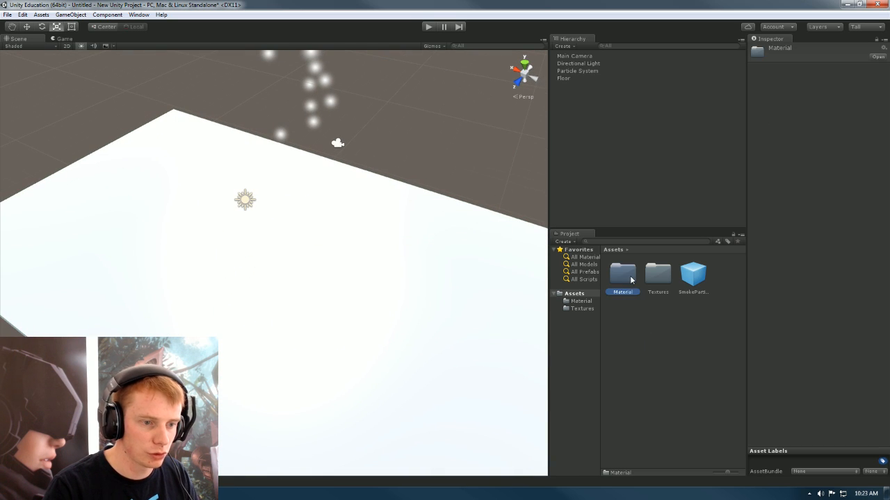
pyautogui.click(572, 294)
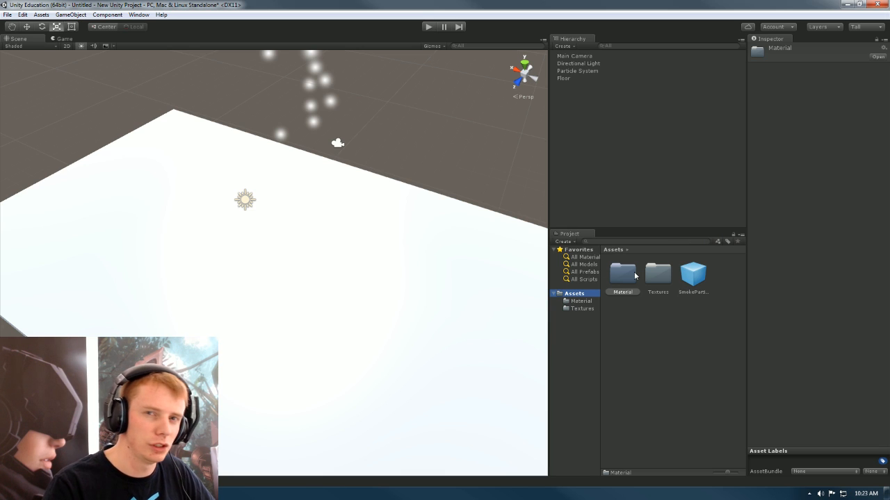
pyautogui.click(743, 235)
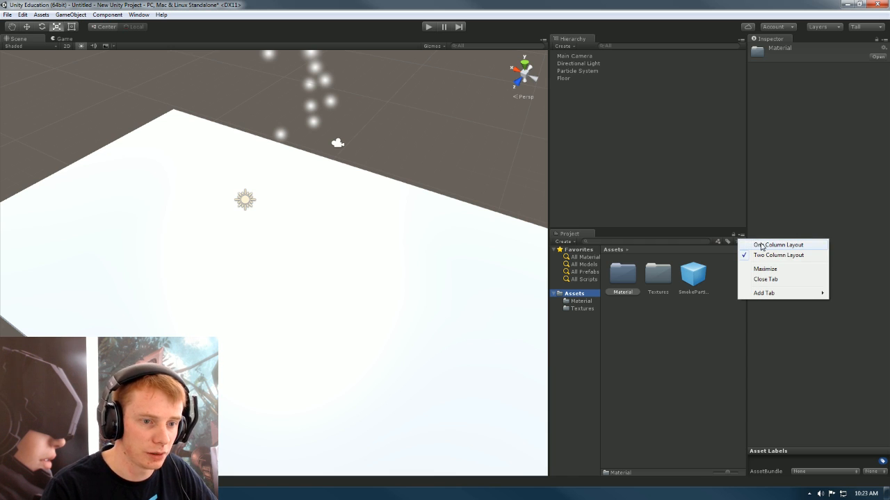
pyautogui.click(762, 245)
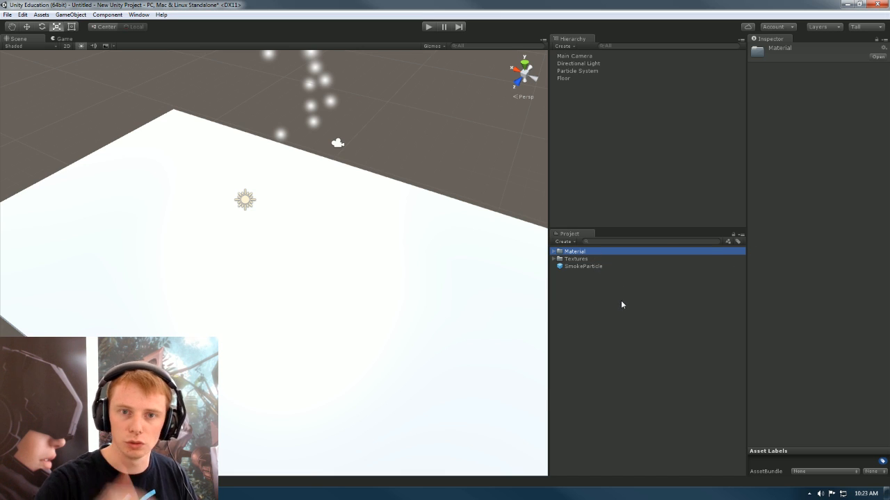
pyautogui.moveTo(548, 287); pyautogui.dragTo(655, 298)
pyautogui.moveTo(561, 314); pyautogui.dragTo(260, 209, button='right')
pyautogui.scroll(6, 260, 209)
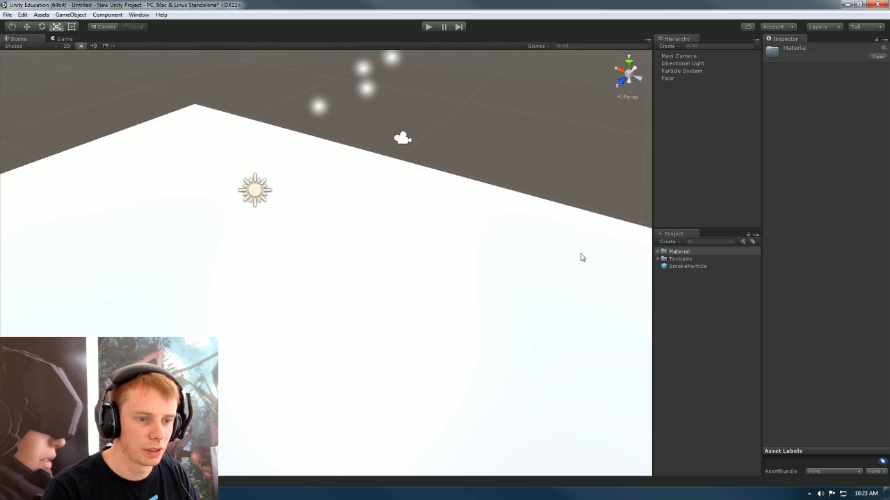
# Step: Create a new material named Brown inside the Material folder
pyautogui.click(697, 297)
pyautogui.click(660, 253)
pyautogui.rightClick(678, 253)
pyautogui.moveTo(702, 258)
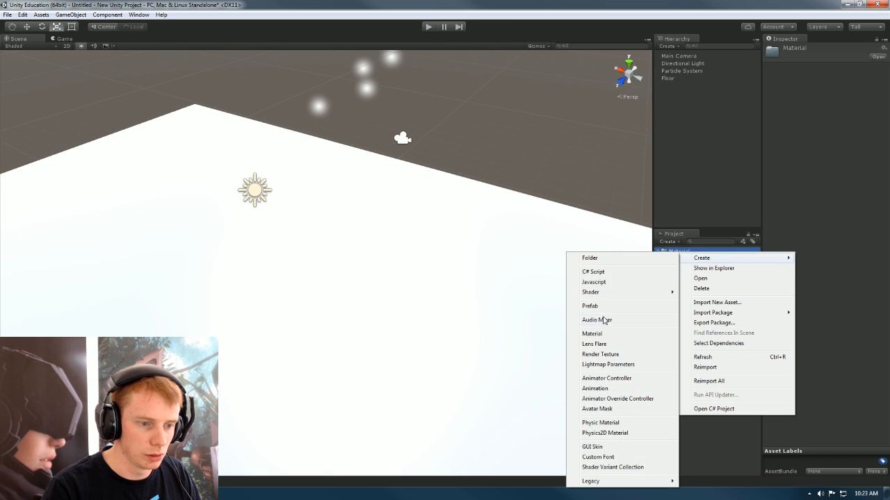
pyautogui.click(629, 334)
pyautogui.press('BackSpace')
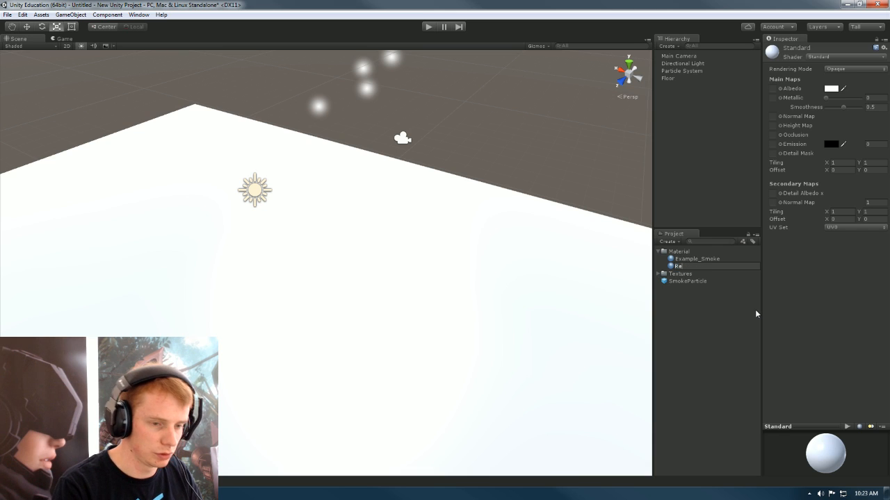
pyautogui.write('Brown')
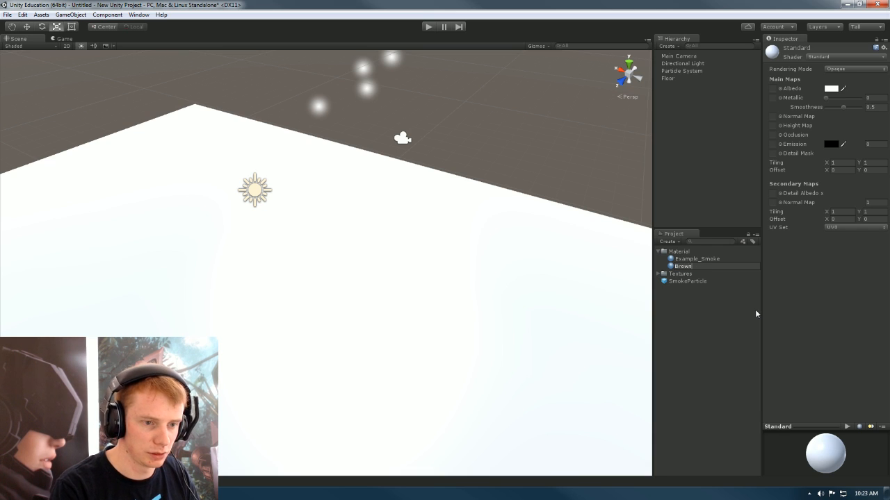
pyautogui.press('Return')
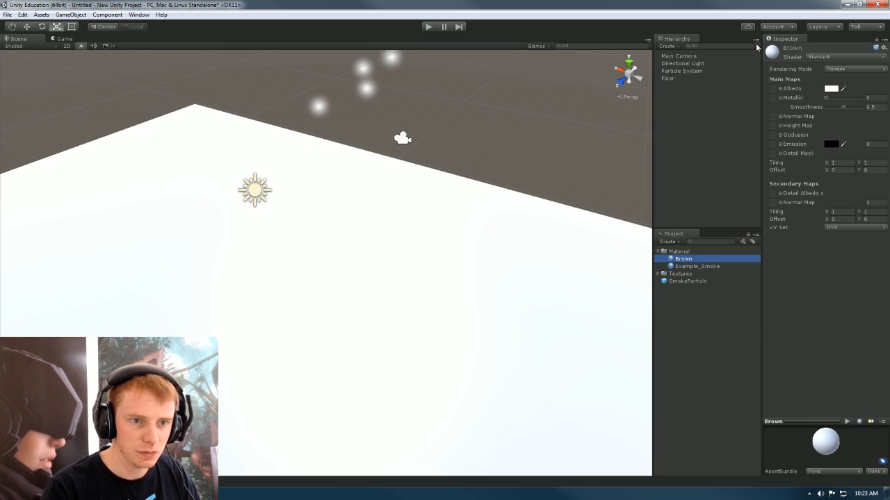
# Step: Set the Brown material's albedo to a muted brown, about RGB 116, 99, 65, and apply the material to the Floor
pyautogui.click(830, 90)
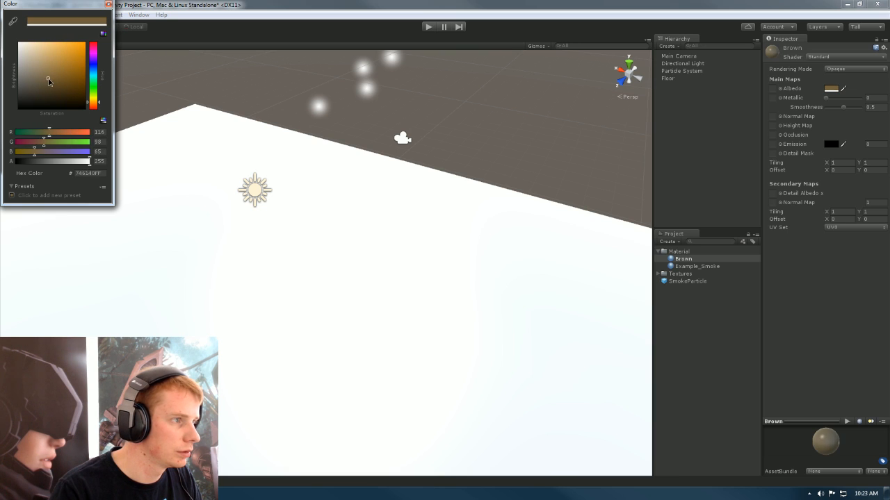
pyautogui.click(108, 4)
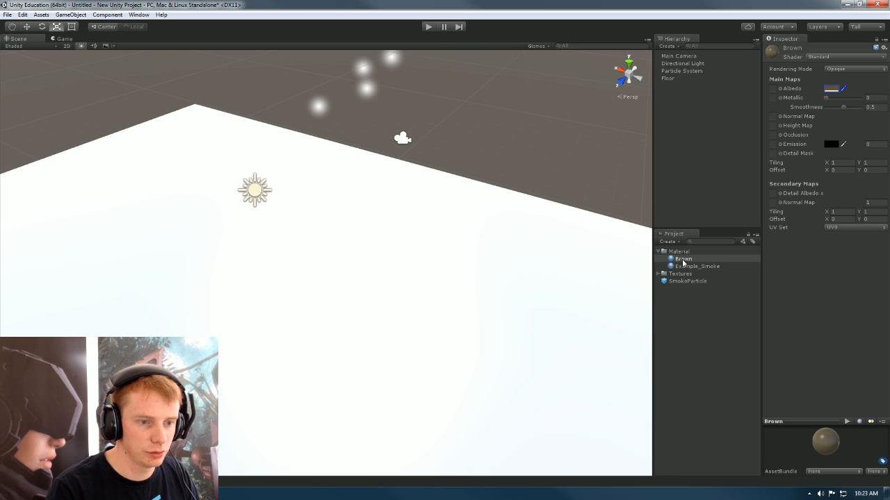
pyautogui.moveTo(683, 262); pyautogui.dragTo(425, 264)
pyautogui.scroll(-3, 482, 265)
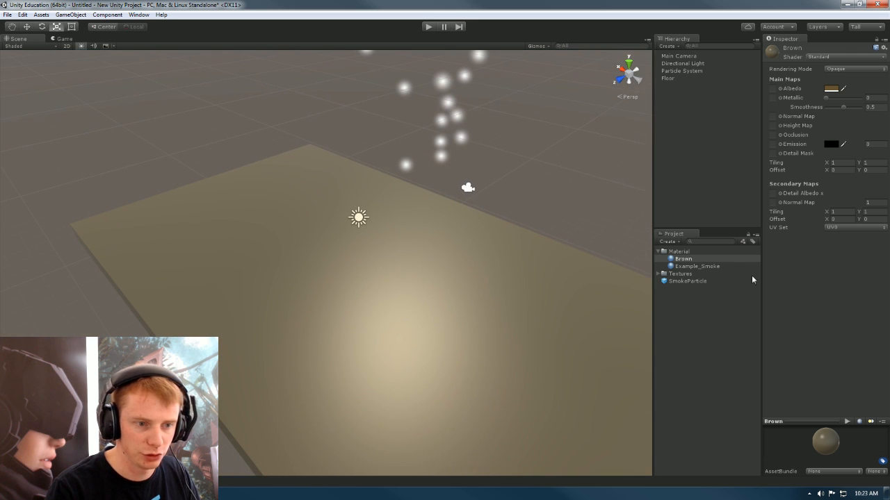
# Step: Set the Particle System's position to 0, 0, 0 so it sits at the Floor's centre
pyautogui.moveTo(393, 304); pyautogui.dragTo(425, 208, button='right')
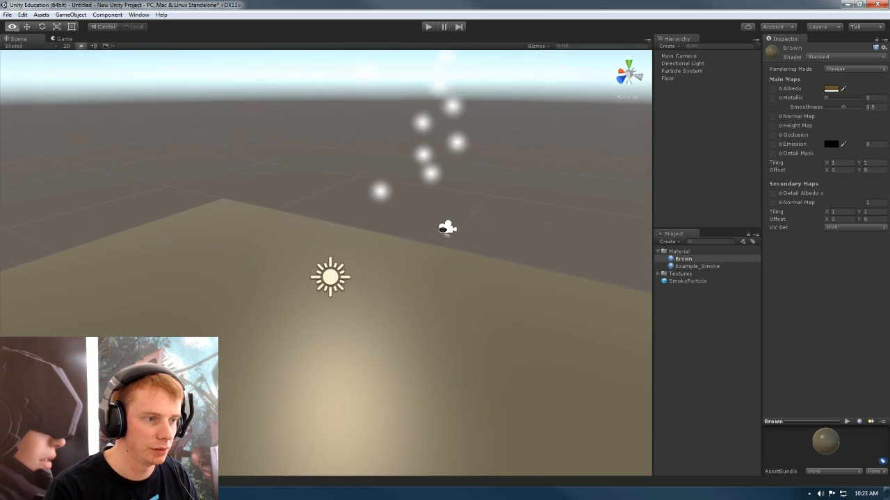
pyautogui.click(432, 188)
pyautogui.click(820, 74)
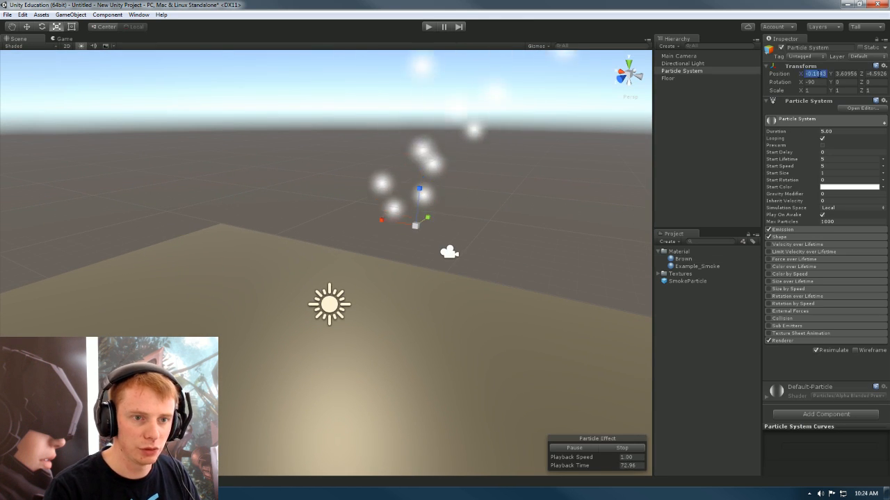
pyautogui.write('0')
pyautogui.press('Tab')
pyautogui.write('0')
pyautogui.press('Tab')
pyautogui.write('0')
# Step: Inspect the light and Main Camera placement around the particles, and check the camera's framing in the Game view
pyautogui.moveTo(588, 276); pyautogui.dragTo(410, 334, button='right')
pyautogui.click(325, 303)
pyautogui.moveTo(325, 302); pyautogui.dragTo(432, 314, button='right')
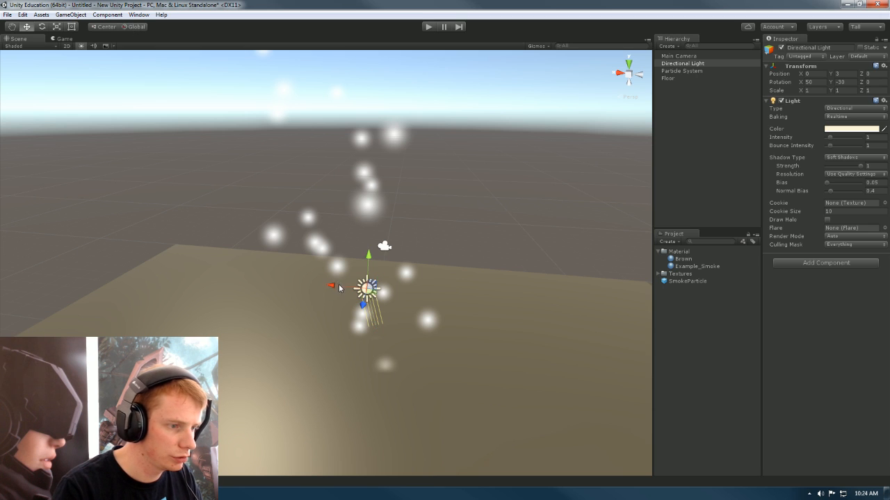
pyautogui.click(384, 247)
pyautogui.keyDown('alt'); pyautogui.moveTo(377, 247); pyautogui.dragTo(334, 221); pyautogui.keyUp('alt')
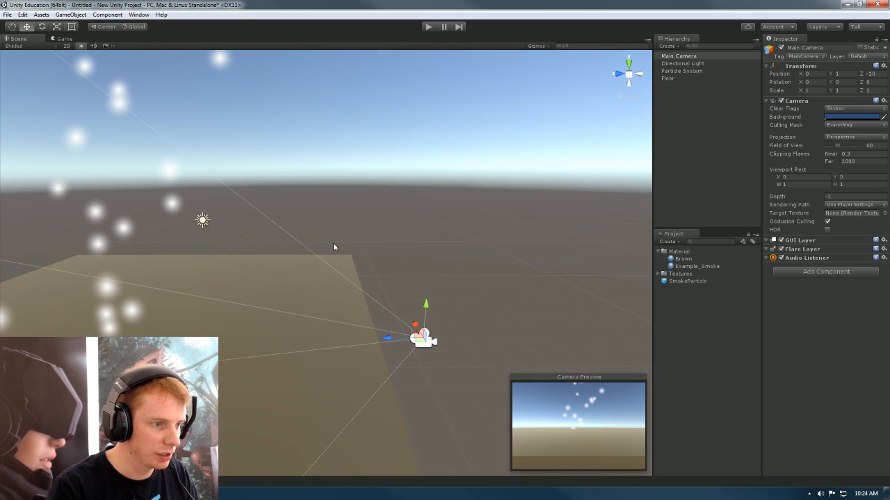
pyautogui.click(54, 40)
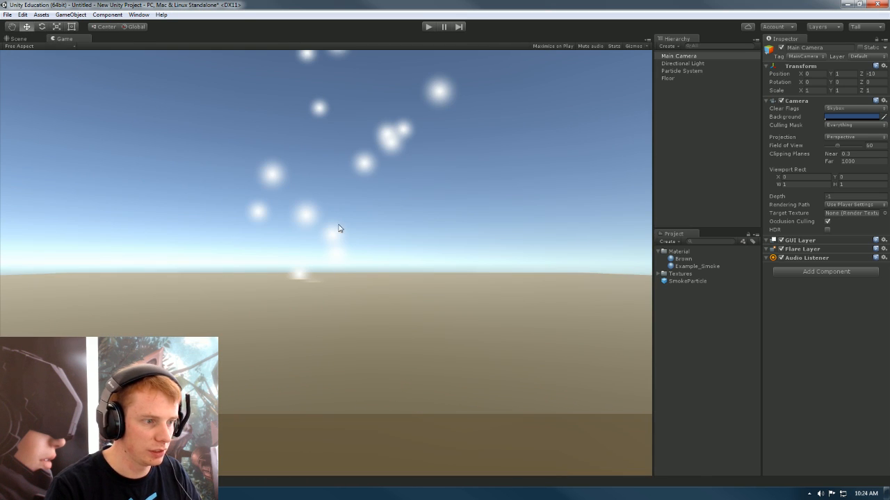
# Step: Raise the Main Camera to about Y 2.38 and the Particle System to about Y 1.72 in the Scene view
pyautogui.click(17, 39)
pyautogui.moveTo(428, 312); pyautogui.dragTo(436, 269)
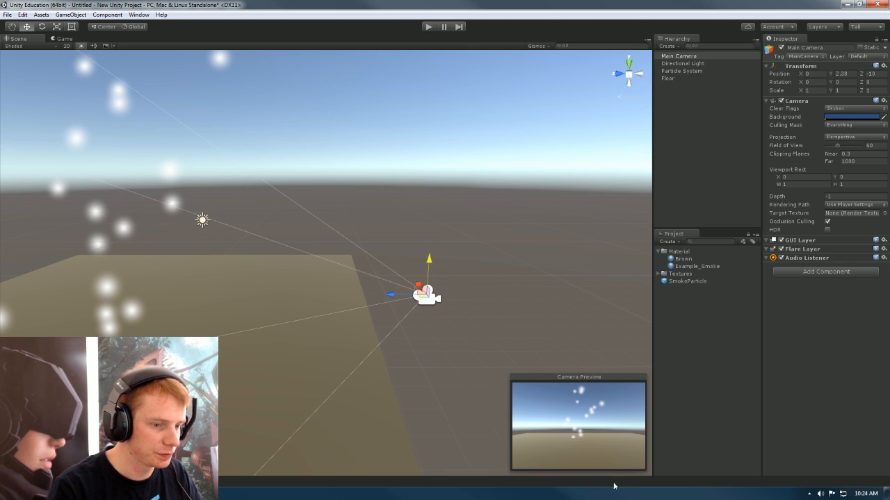
pyautogui.click(109, 307)
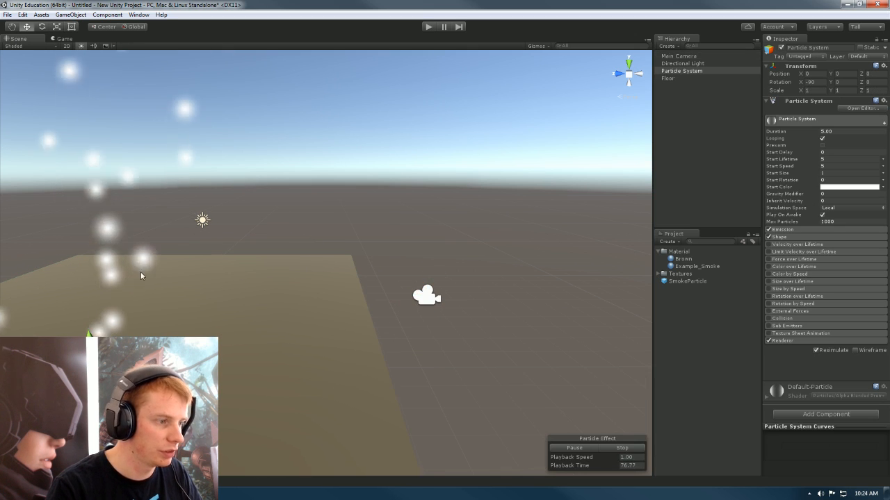
pyautogui.moveTo(88, 325); pyautogui.dragTo(87, 293)
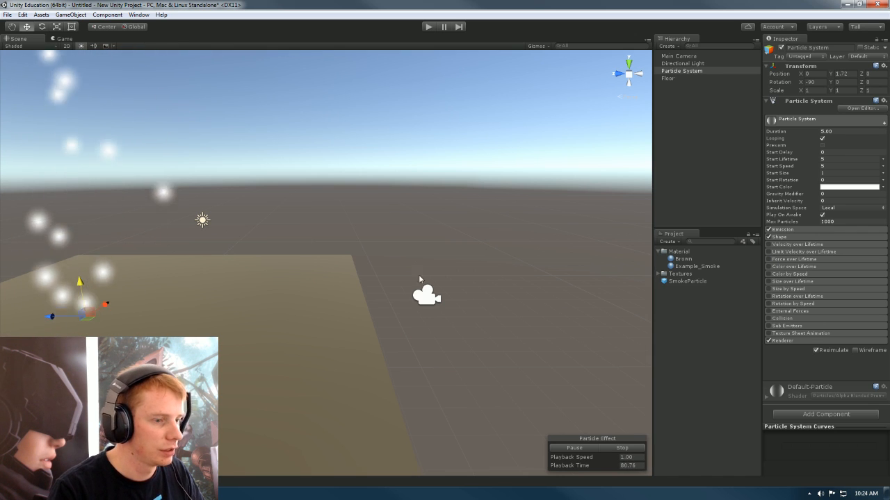
# Step: Move the Main Camera further back and higher, to about Y 6.79 and Z -11.73, so the particles are better framed
pyautogui.click(426, 296)
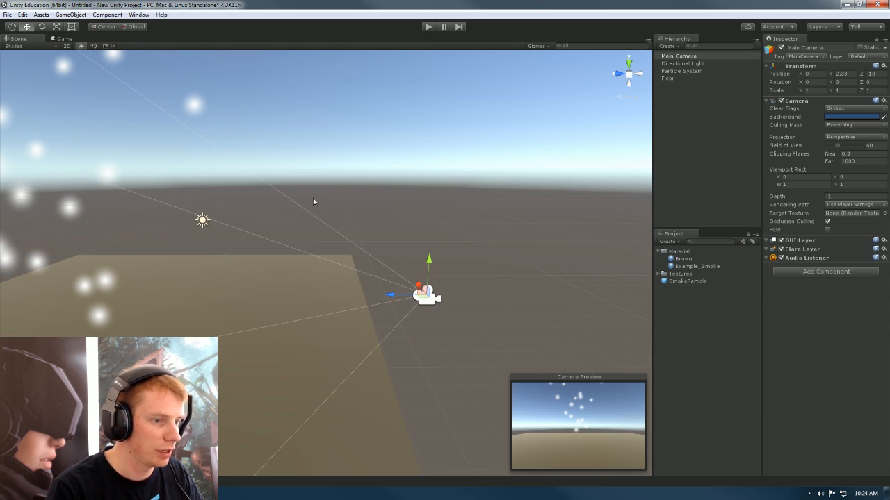
pyautogui.moveTo(387, 290); pyautogui.dragTo(451, 303)
pyautogui.moveTo(490, 261); pyautogui.dragTo(505, 187)
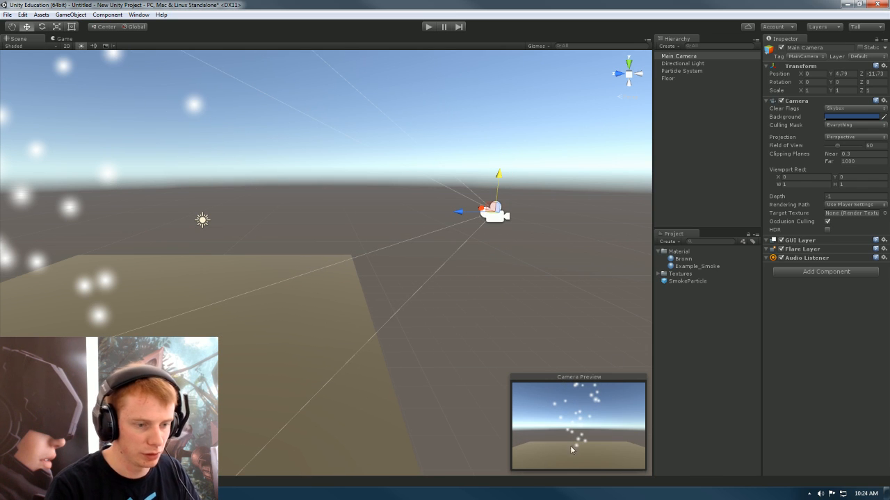
# Step: Frame the Particle System in the Scene view and examine its emission up close from different angles
pyautogui.click(88, 289)
pyautogui.moveTo(280, 223); pyautogui.dragTo(203, 219, button='right')
pyautogui.click(124, 211)
pyautogui.click(124, 211)
pyautogui.keyDown('alt'); pyautogui.moveTo(230, 215); pyautogui.dragTo(434, 242); pyautogui.keyUp('alt')
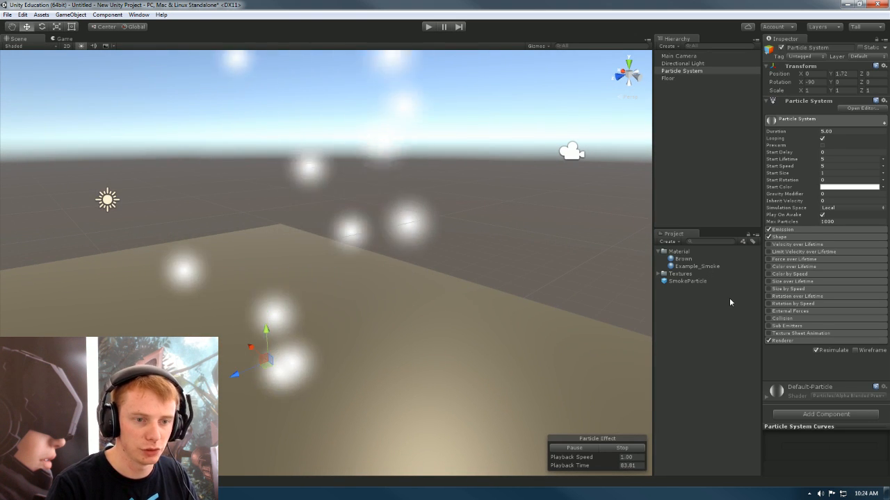
pyautogui.keyDown('alt'); pyautogui.moveTo(401, 284); pyautogui.dragTo(419, 264); pyautogui.keyUp('alt')
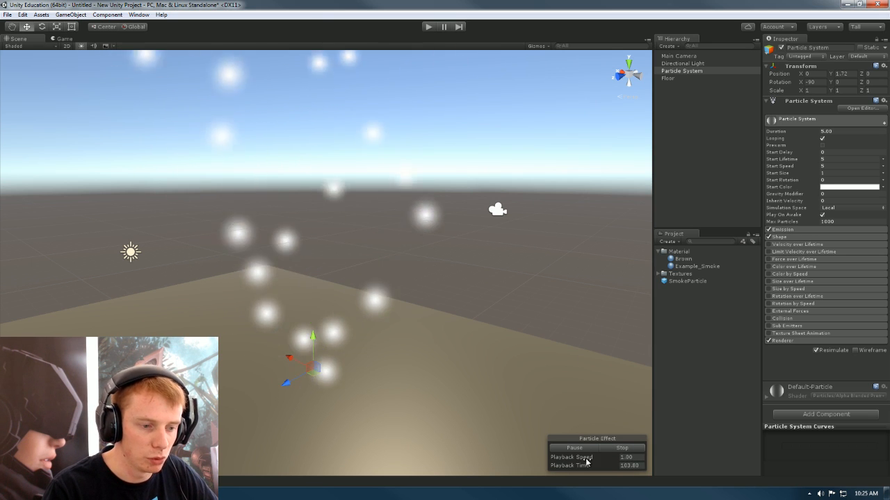
# Step: Compare the Scene view with the Floor and the Particle System selected, and try the effect's pause, simulate, stop and playback controls
pyautogui.click(472, 319)
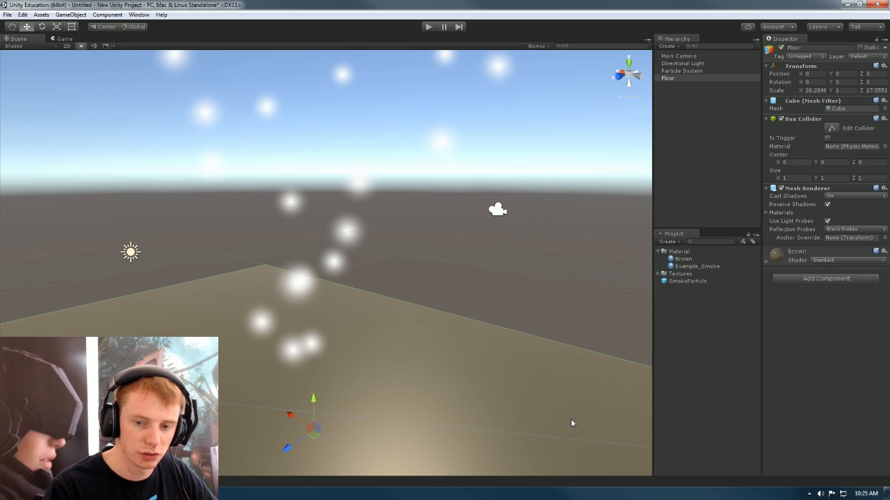
pyautogui.click(303, 344)
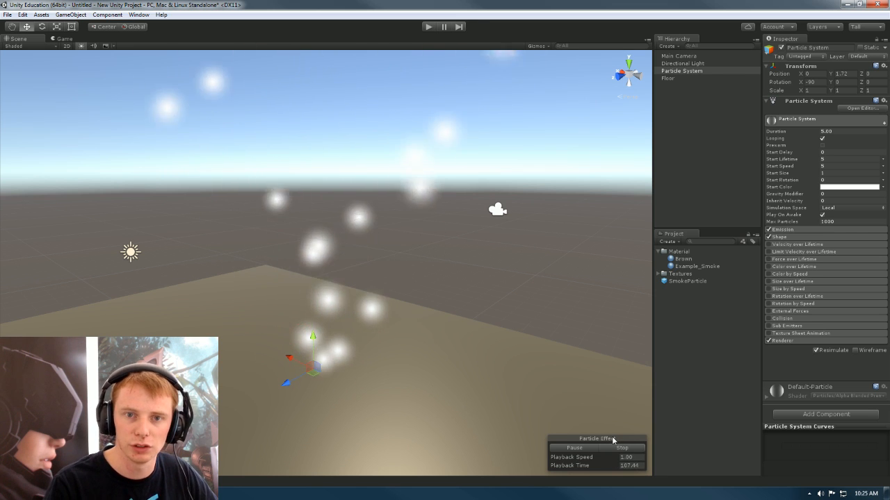
pyautogui.click(586, 449)
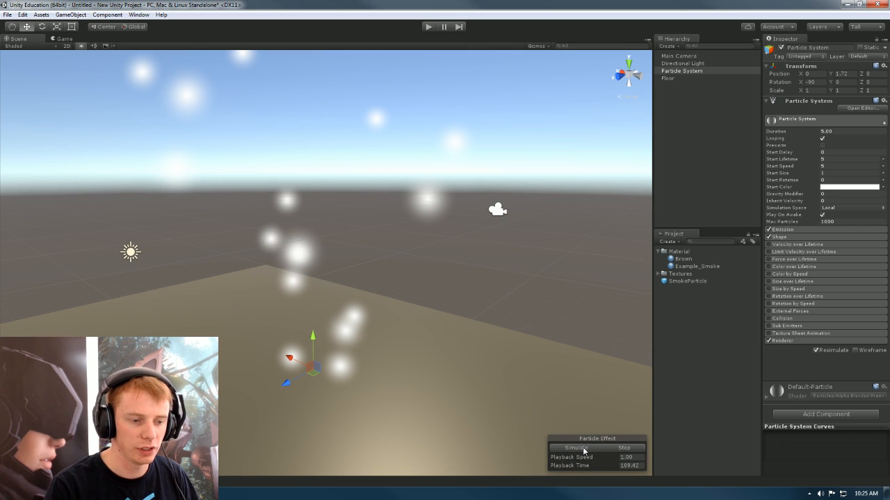
pyautogui.click(584, 449)
pyautogui.click(625, 449)
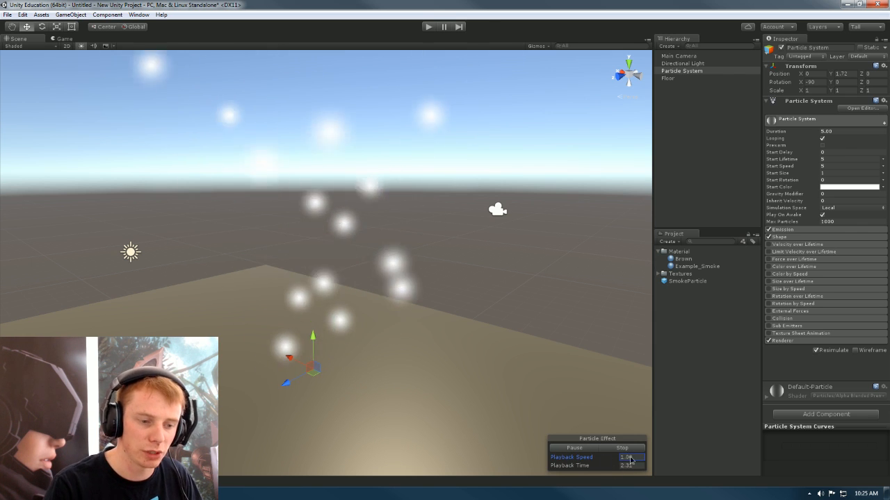
pyautogui.click(629, 466)
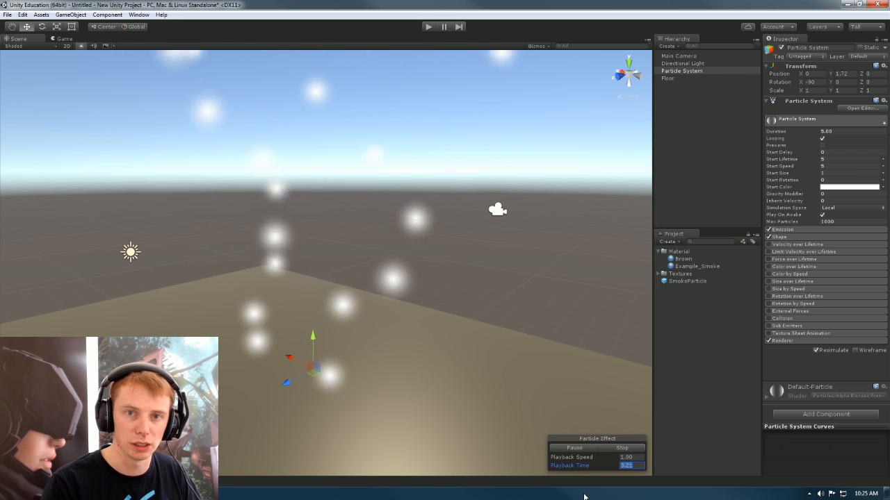
pyautogui.keyDown('alt'); pyautogui.moveTo(502, 307); pyautogui.dragTo(504, 290); pyautogui.keyUp('alt')
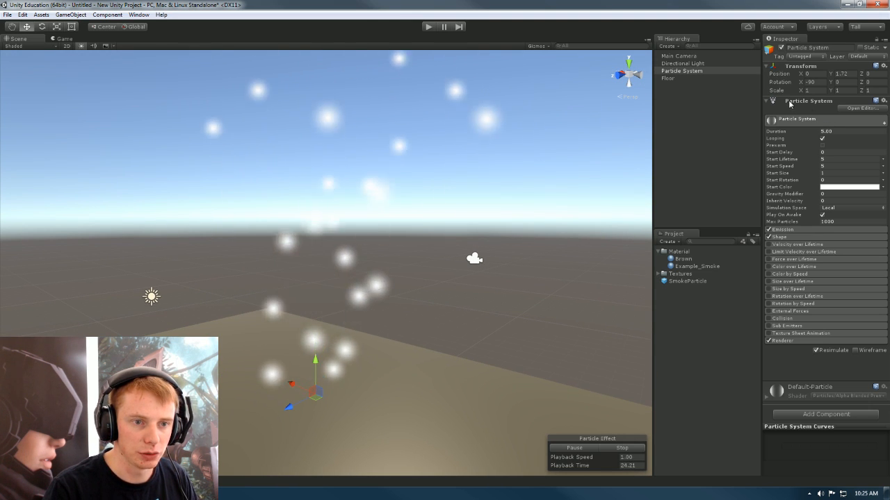
# Step: Widen the Inspector and expand the Particle System's Emission and Shape modules to examine their settings and the emission cone
pyautogui.moveTo(762, 345); pyautogui.dragTo(587, 345)
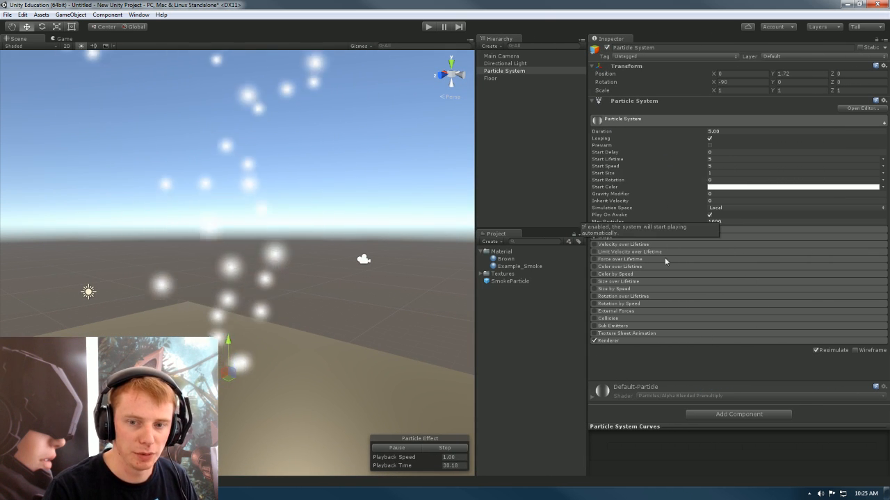
pyautogui.keyDown('alt'); pyautogui.moveTo(324, 291); pyautogui.dragTo(324, 284); pyautogui.keyUp('alt')
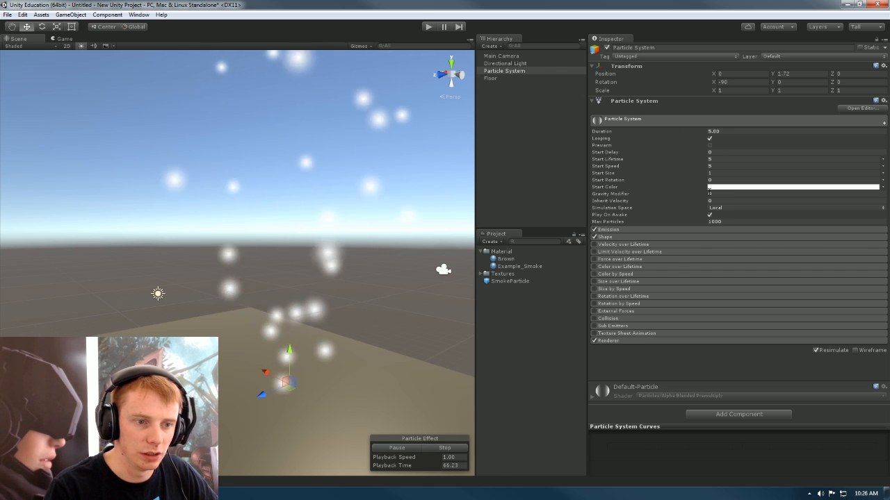
pyautogui.click(623, 229)
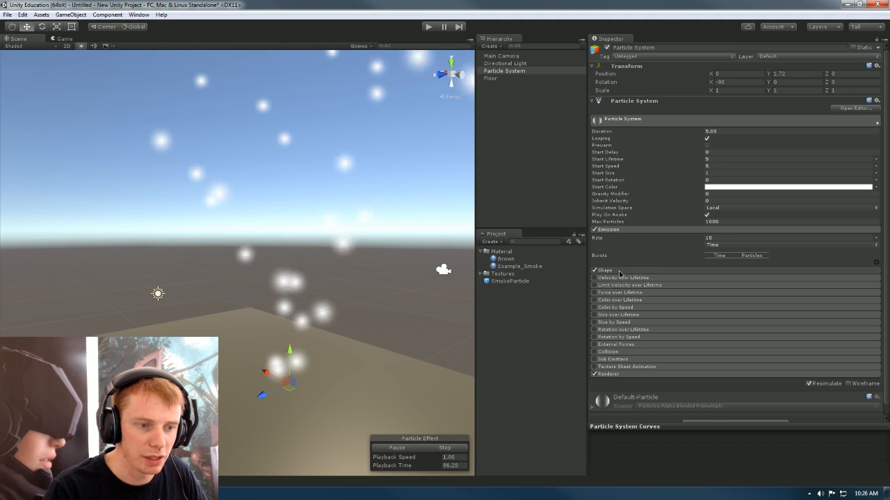
pyautogui.click(646, 269)
pyautogui.keyDown('alt'); pyautogui.moveTo(402, 274); pyautogui.dragTo(472, 375); pyautogui.keyUp('alt')
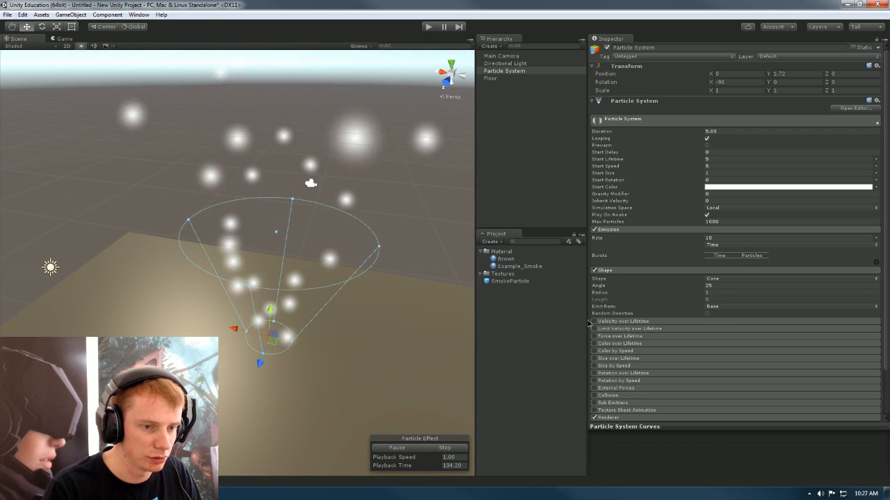
# Step: Enlarge the Scene view and reshape the emission cone to an angle of about 24.34 and a start speed of about 5.71
pyautogui.moveTo(587, 314); pyautogui.dragTo(713, 314)
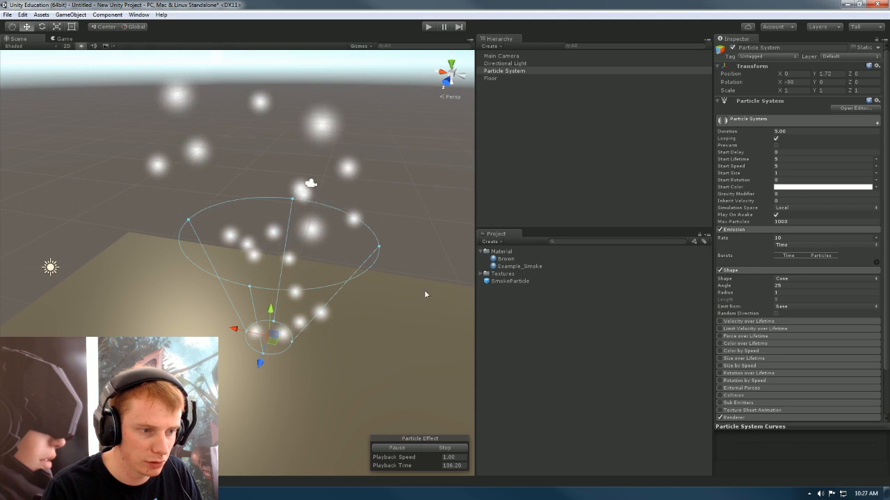
pyautogui.moveTo(476, 299); pyautogui.dragTo(616, 299)
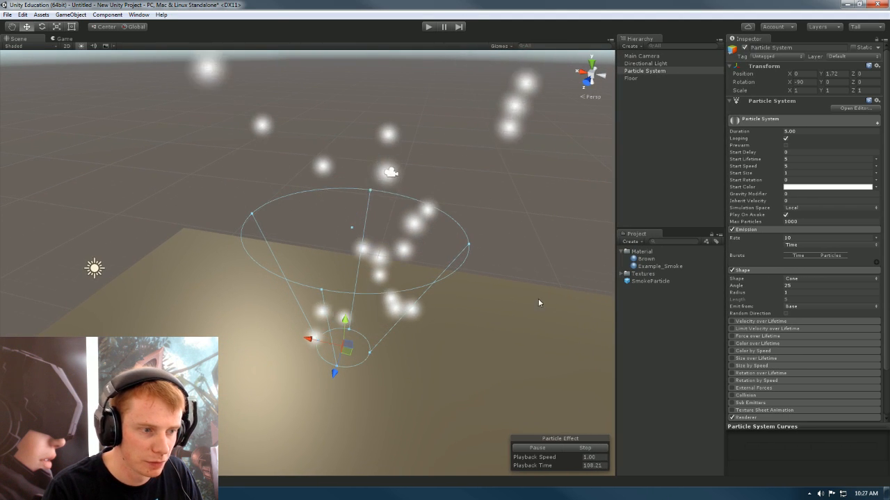
pyautogui.keyDown('alt'); pyautogui.moveTo(538, 299); pyautogui.dragTo(535, 297); pyautogui.keyUp('alt')
pyautogui.keyDown('alt'); pyautogui.scroll(3, 534, 297); pyautogui.keyUp('alt')
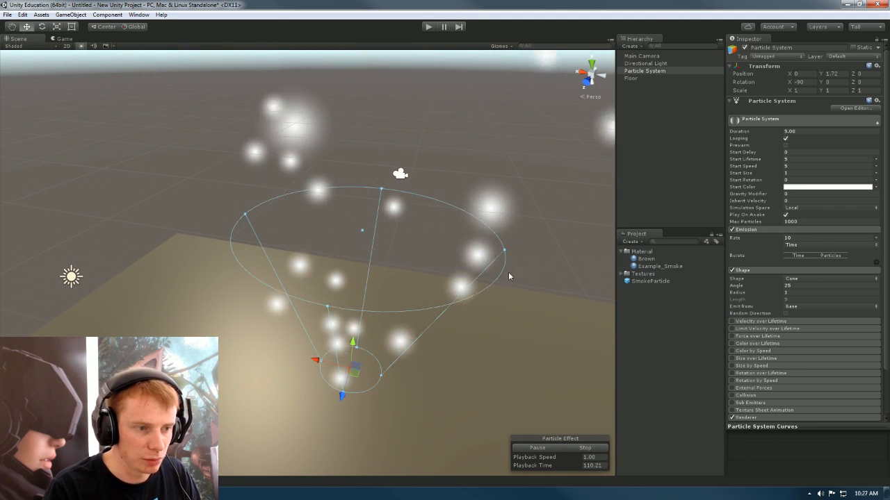
pyautogui.moveTo(504, 251); pyautogui.dragTo(459, 255)
pyautogui.moveTo(362, 230); pyautogui.dragTo(371, 206)
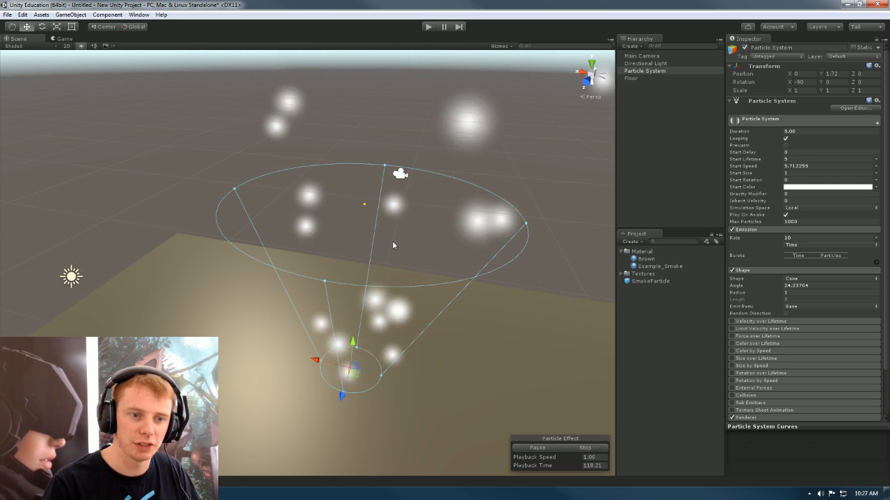
# Step: Expand the Renderer module and examine its Billboard render mode and material settings while viewing the particles from several angles
pyautogui.scroll(-2, 761, 295)
pyautogui.scroll(-2, 761, 294)
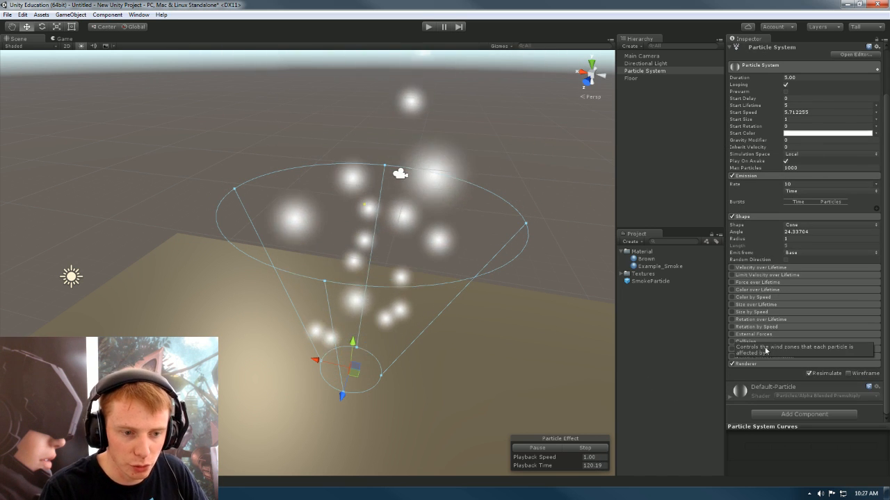
pyautogui.click(747, 364)
pyautogui.scroll(-6, 827, 334)
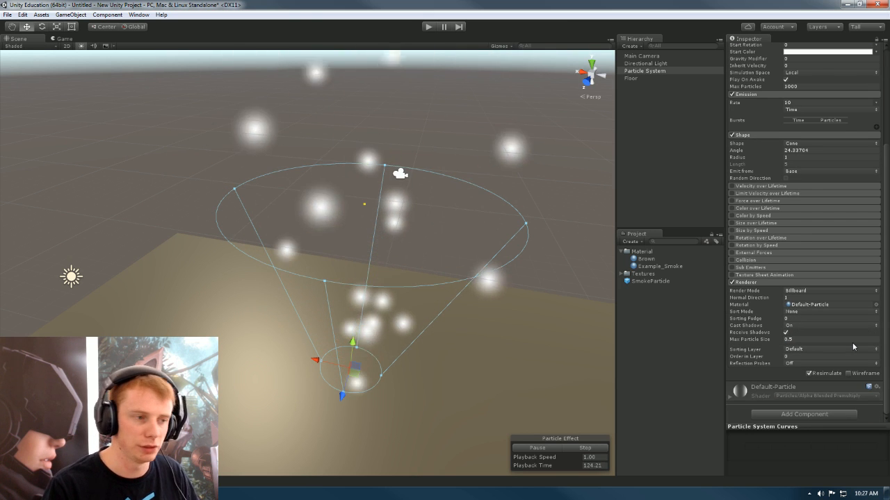
pyautogui.keyDown('alt'); pyautogui.moveTo(546, 284); pyautogui.dragTo(215, 260); pyautogui.keyUp('alt')
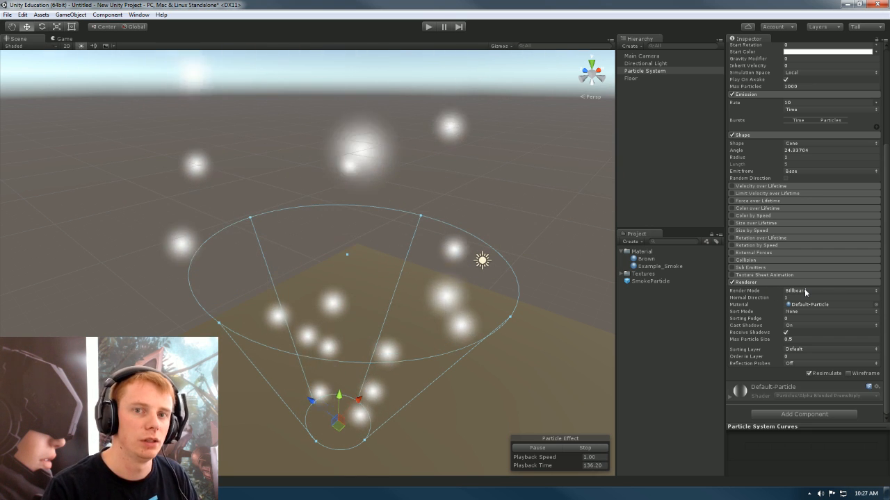
pyautogui.press('alt')
pyautogui.keyDown('alt'); pyautogui.moveTo(548, 249); pyautogui.dragTo(516, 244); pyautogui.keyUp('alt')
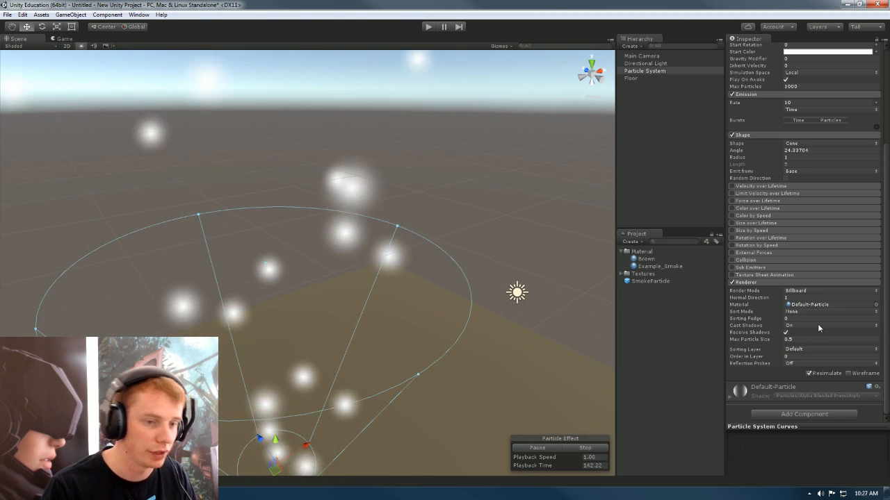
pyautogui.scroll(-5, 552, 313)
pyautogui.moveTo(552, 314)
pyautogui.keyDown('alt'); pyautogui.mouseDown()
pyautogui.moveTo(518, 312)
pyautogui.moveTo(559, 322)
pyautogui.mouseUp(); pyautogui.keyUp('alt')
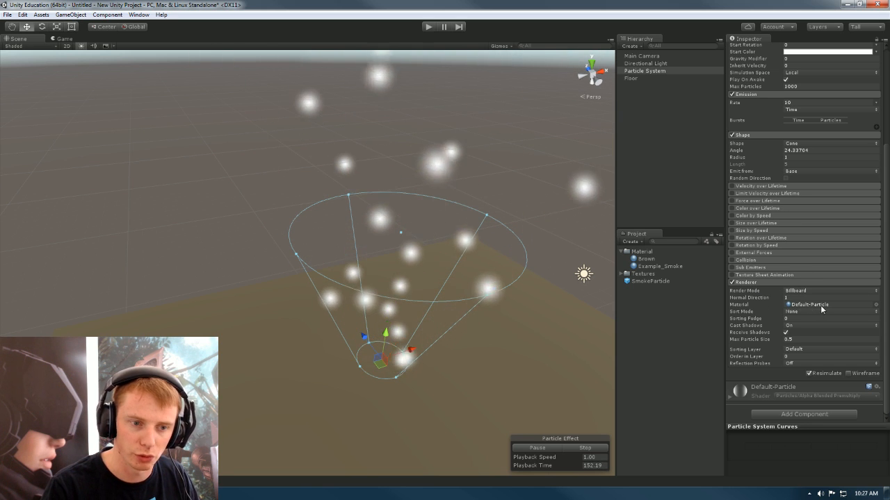
# Step: Collapse the Renderer, Shape and Emission modules, and try toggling the Size by Speed module before leaving it disabled
pyautogui.click(741, 283)
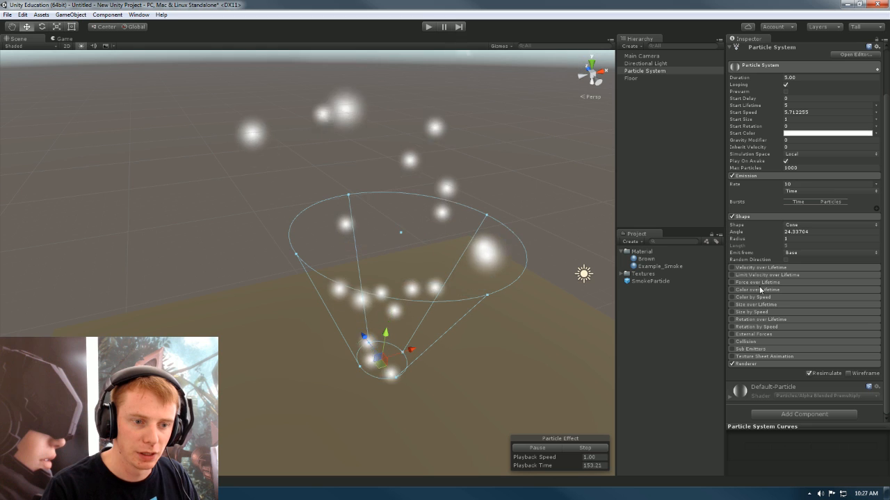
pyautogui.click(757, 217)
pyautogui.click(759, 219)
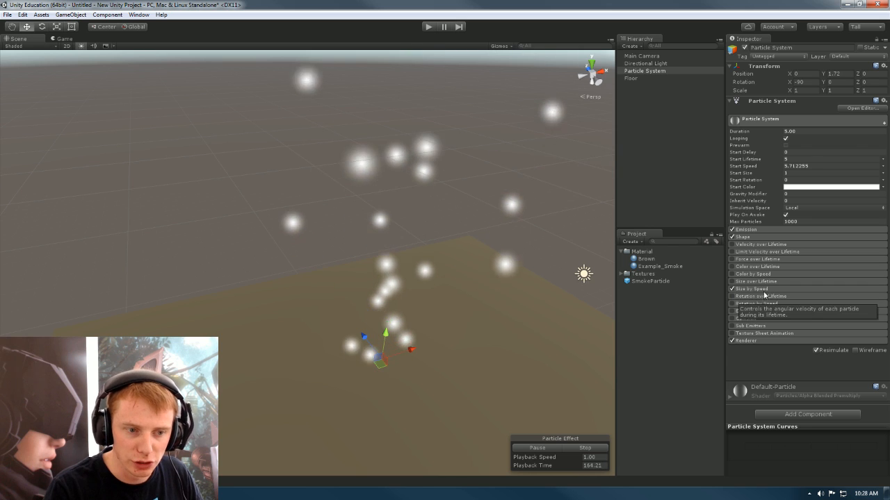
pyautogui.click(731, 288)
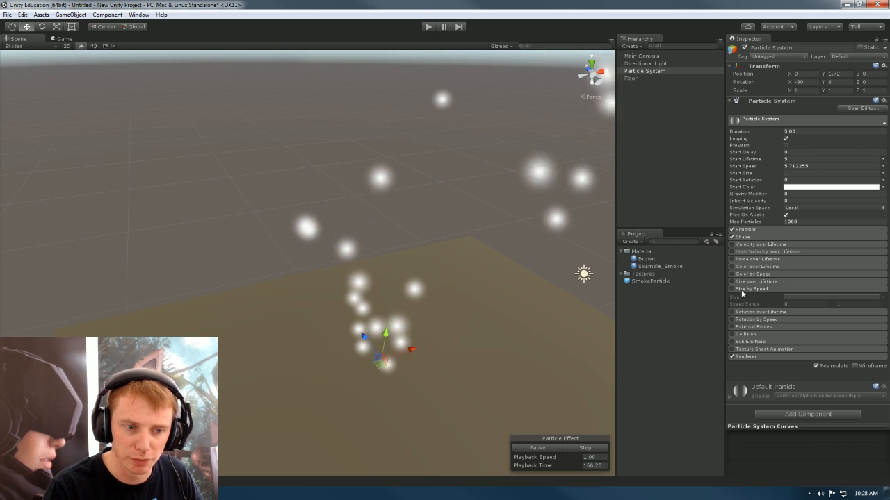
pyautogui.click(731, 289)
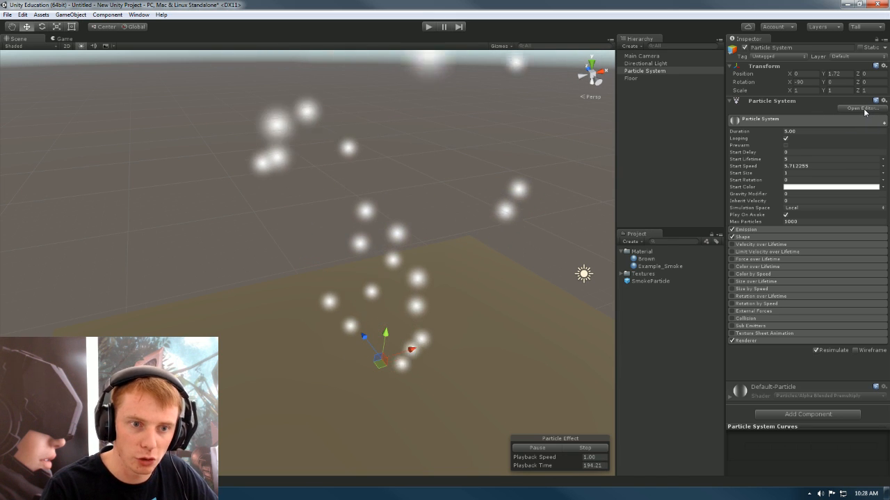
# Step: Open the Particle System's separate editor window, enlarge it, widen its settings column and move it over the Scene view
pyautogui.click(862, 109)
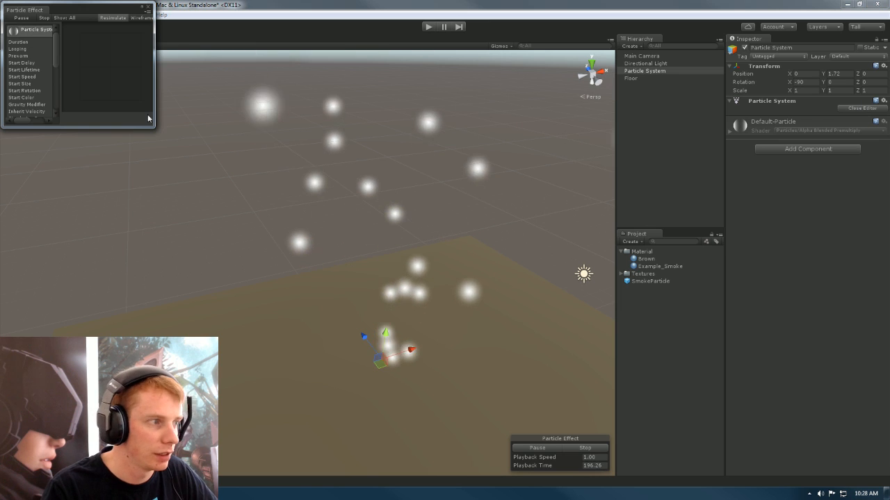
pyautogui.moveTo(155, 127); pyautogui.dragTo(447, 379)
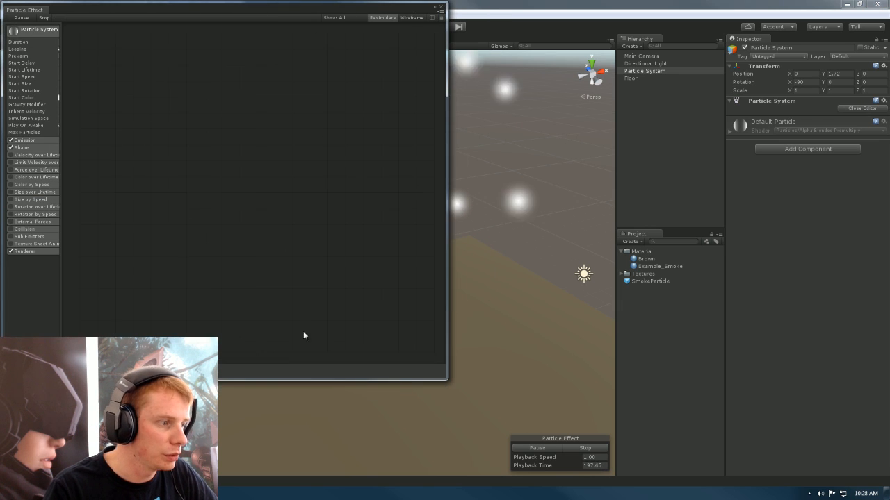
pyautogui.moveTo(61, 288); pyautogui.dragTo(178, 293)
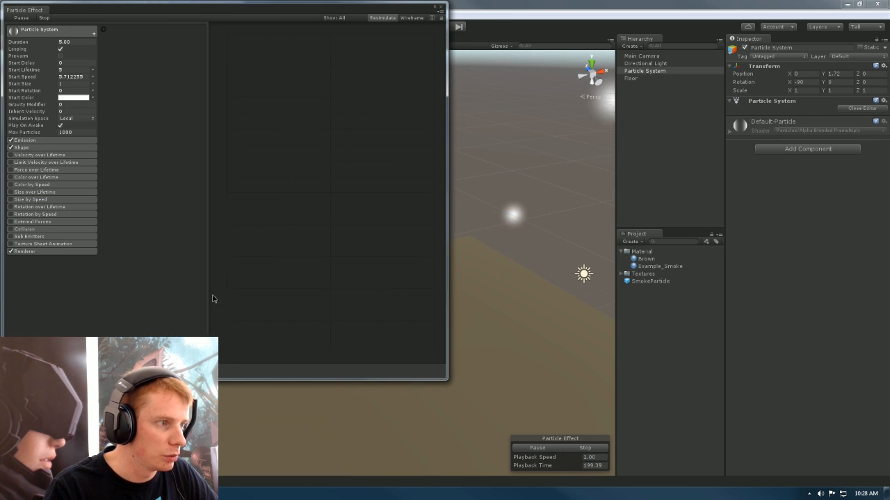
pyautogui.moveTo(252, 4); pyautogui.dragTo(447, 39)
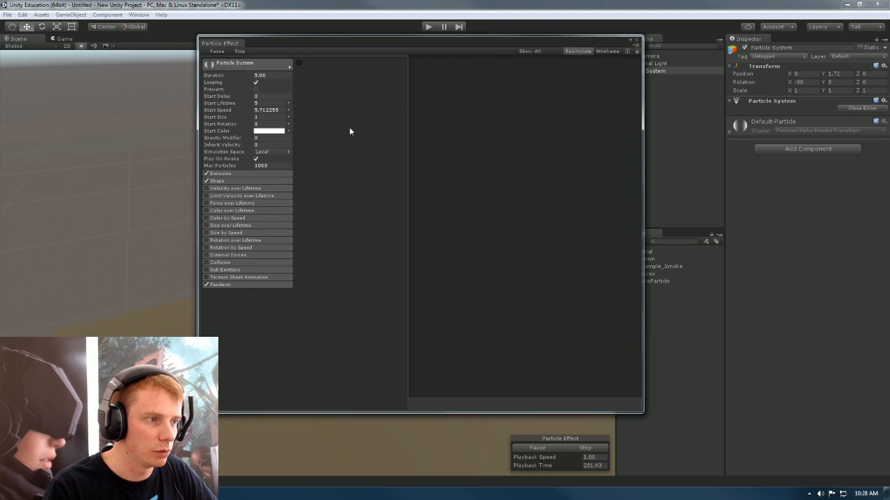
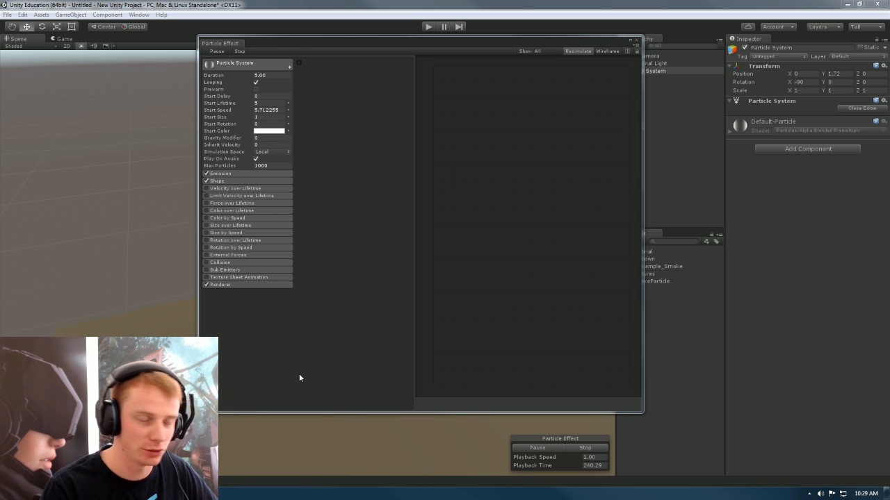
# Step: Move the Particle Effect window aside to uncover the Scene view, and switch to Photoshop
pyautogui.moveTo(334, 51); pyautogui.dragTo(298, 53)
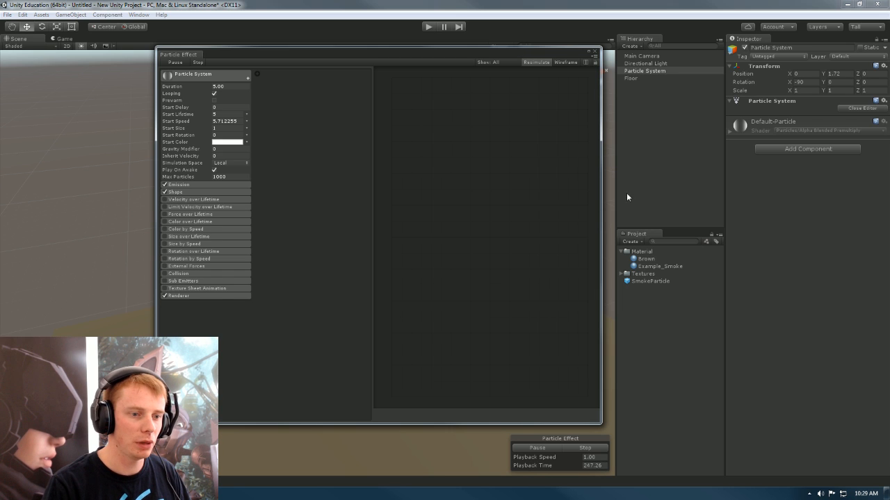
pyautogui.moveTo(257, 62); pyautogui.dragTo(723, 107)
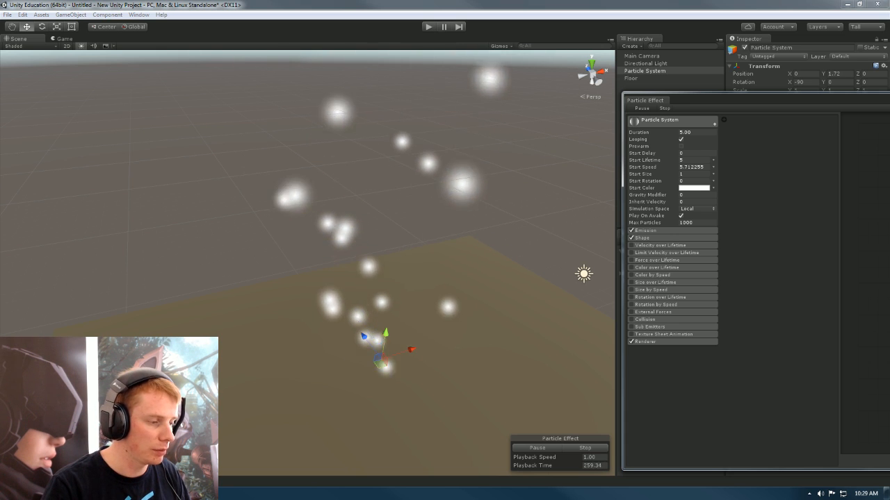
pyautogui.click(175, 494)
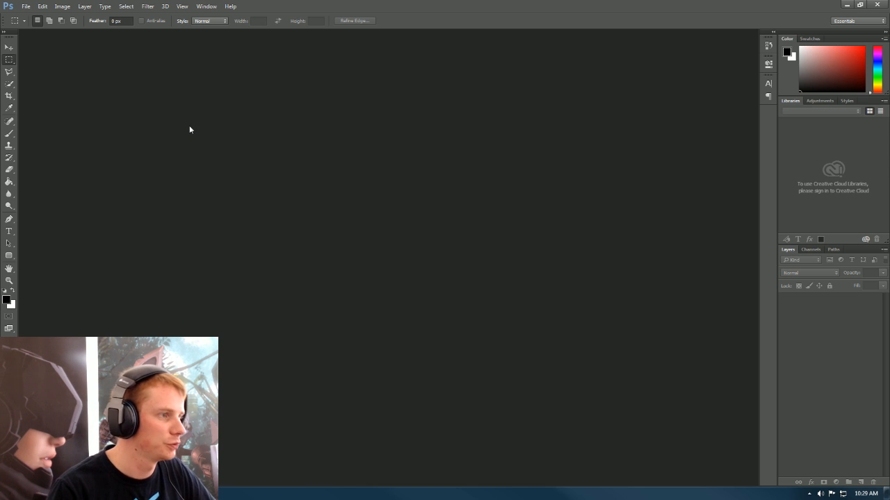
# Step: Create a new document 256 by 256 pixels at 72 pixels/inch in RGB Color with transparent background contents
pyautogui.click(26, 7)
pyautogui.click(35, 16)
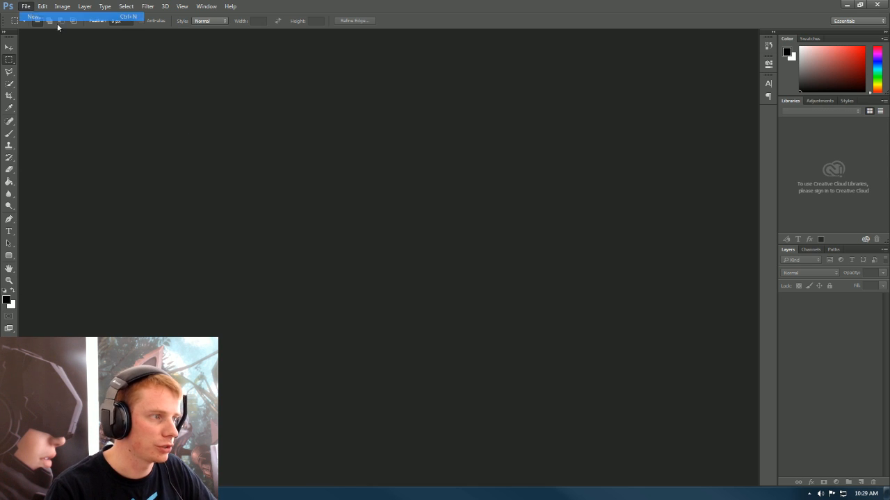
pyautogui.click(471, 160)
pyautogui.click(464, 161)
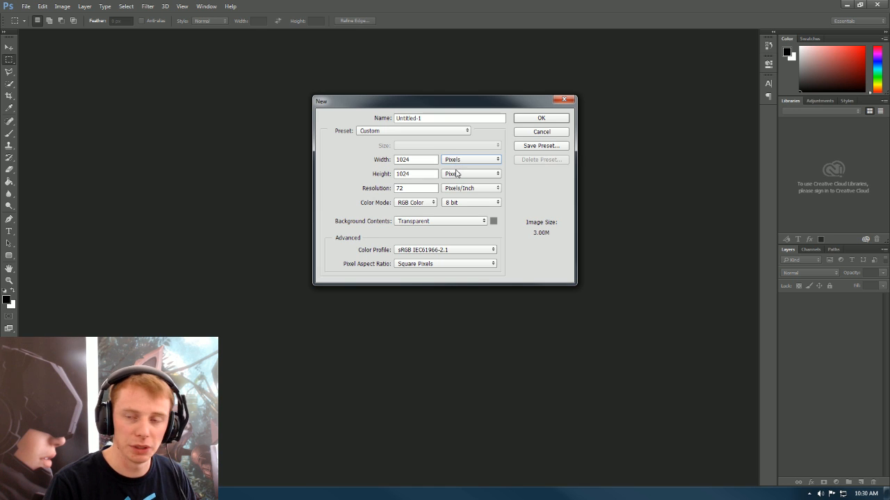
pyautogui.moveTo(431, 160); pyautogui.dragTo(290, 165)
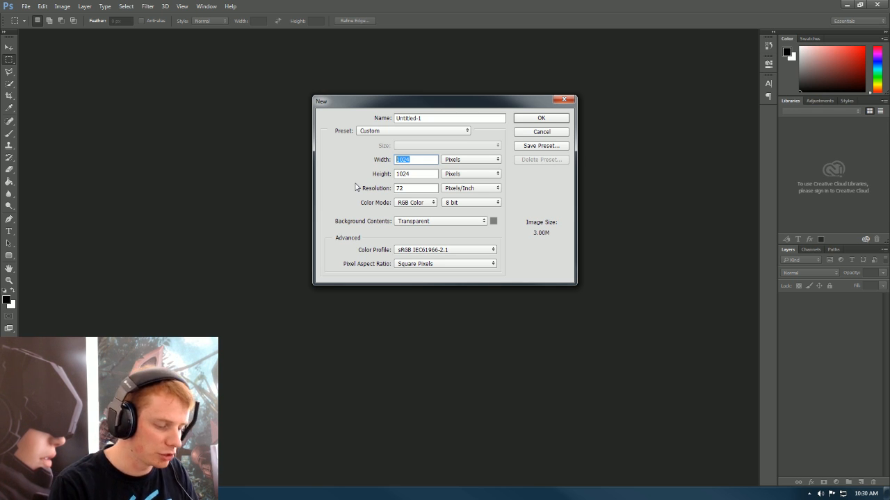
pyautogui.write('256')
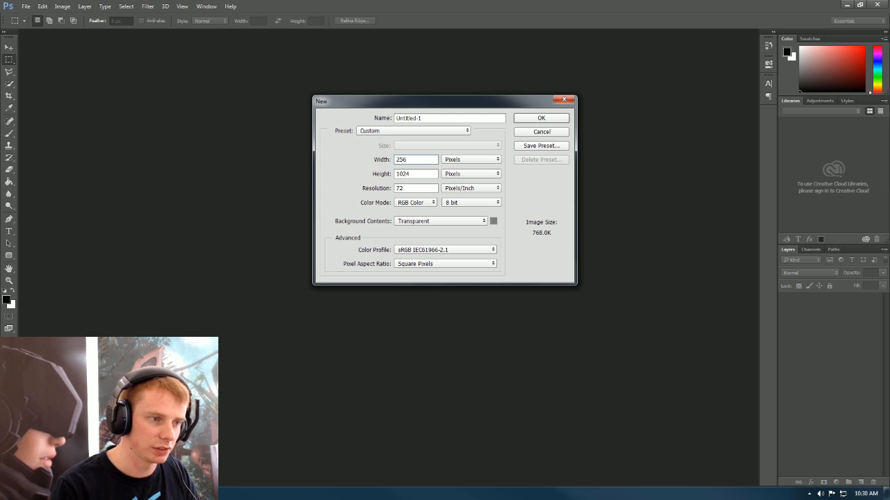
pyautogui.press('Tab')
pyautogui.write('25')
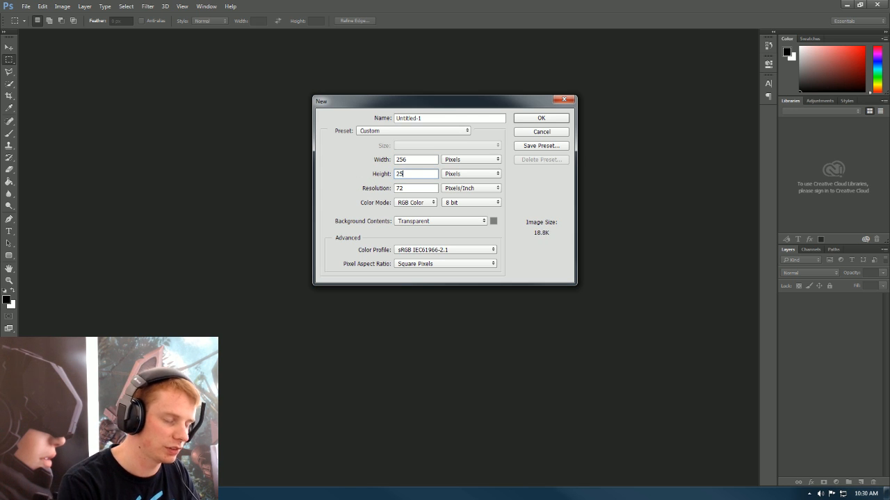
pyautogui.write('6')
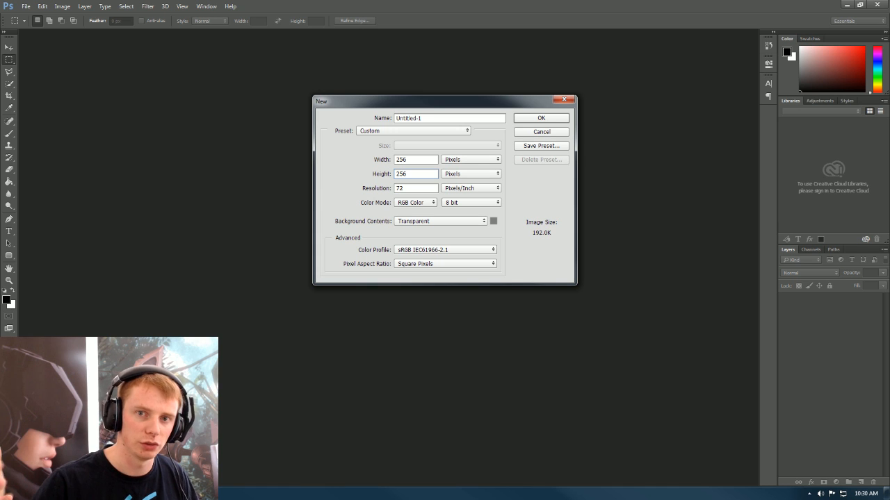
pyautogui.hotkey('shift', 'Tab')
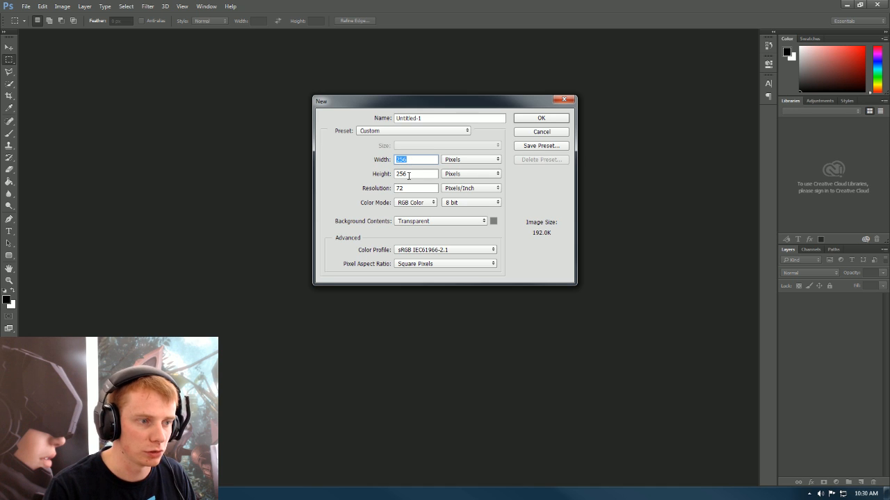
pyautogui.click(536, 120)
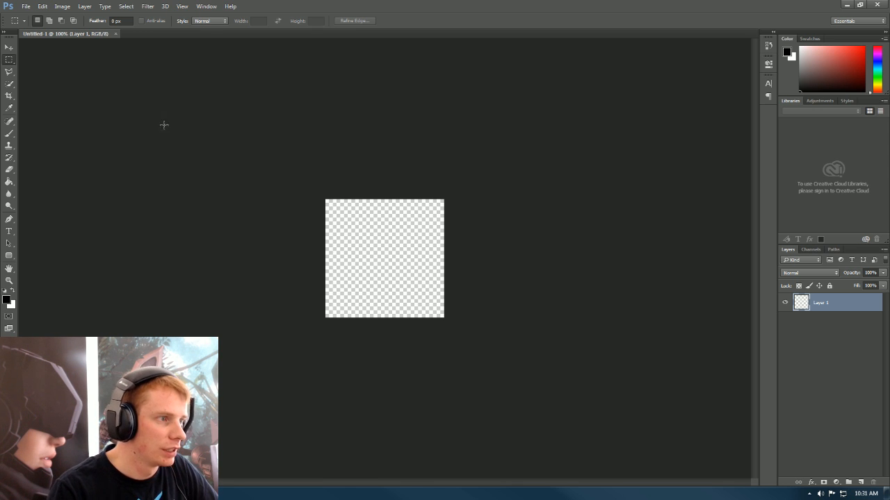
# Step: Fill Layer 1 with the Clouds render filter using black and white, and reapply it once for a different pattern
pyautogui.click(148, 7)
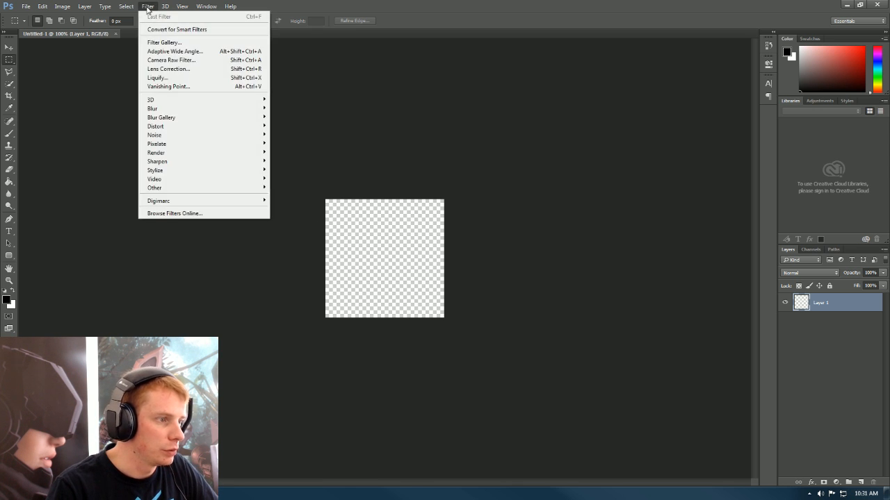
pyautogui.moveTo(193, 154)
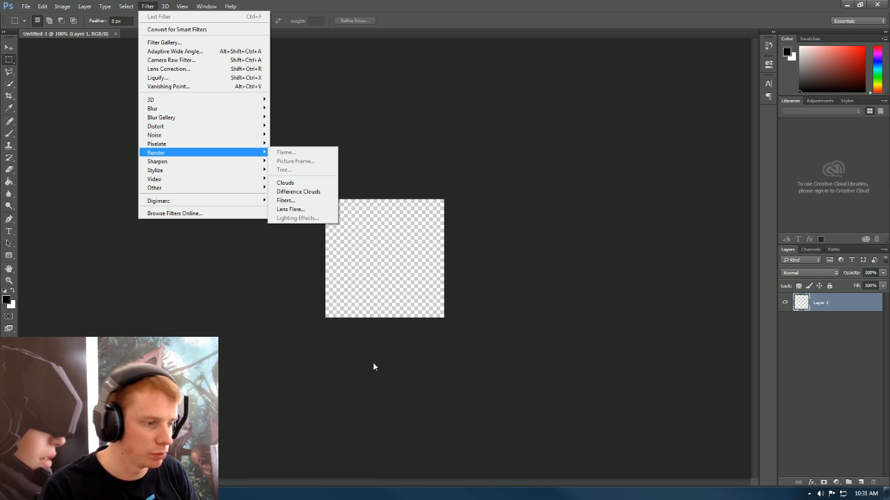
pyautogui.press('Escape')
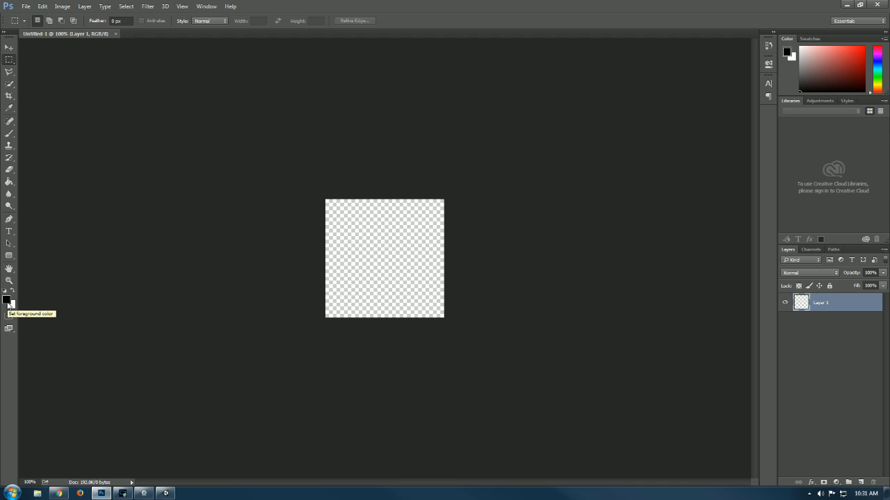
pyautogui.click(148, 6)
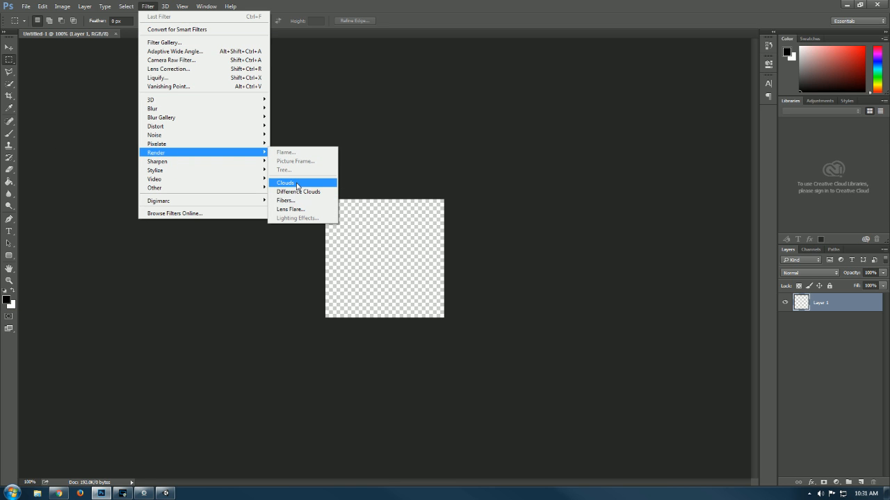
pyautogui.click(292, 183)
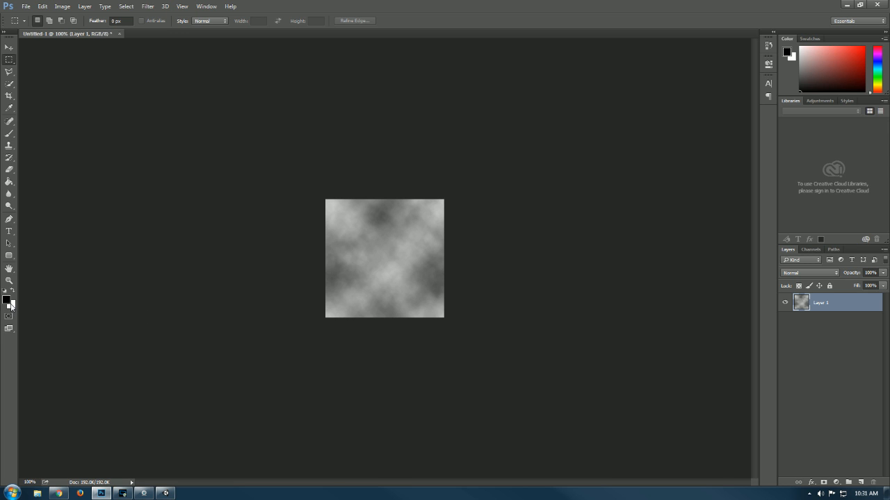
pyautogui.click(148, 6)
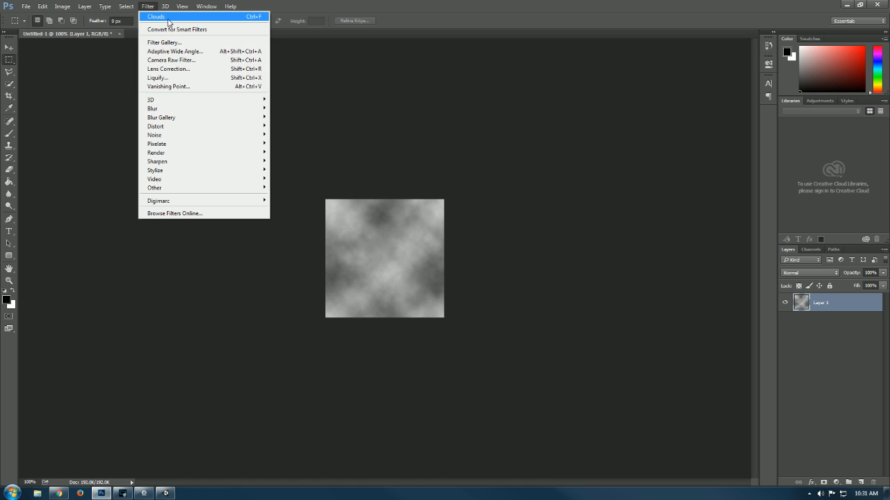
pyautogui.click(168, 23)
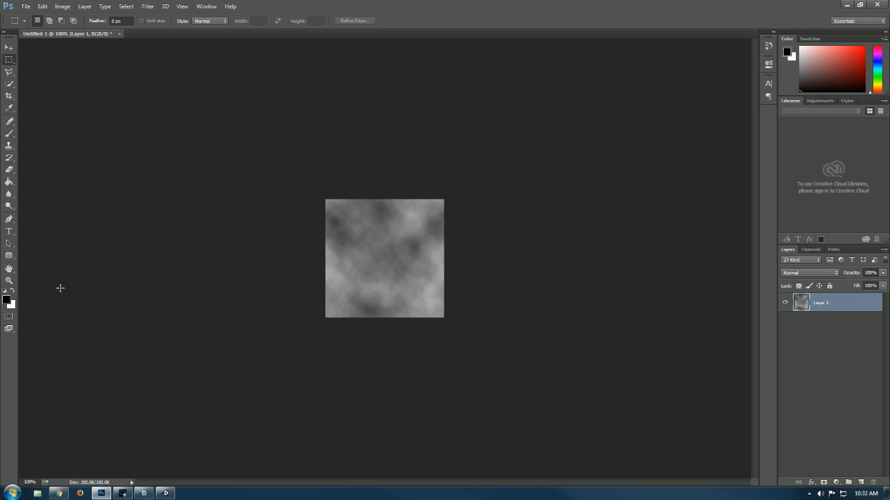
# Step: Set the foreground color to a very dark neutral grey and the background color to light grey d1d1d1
pyautogui.click(7, 301)
pyautogui.click(325, 230)
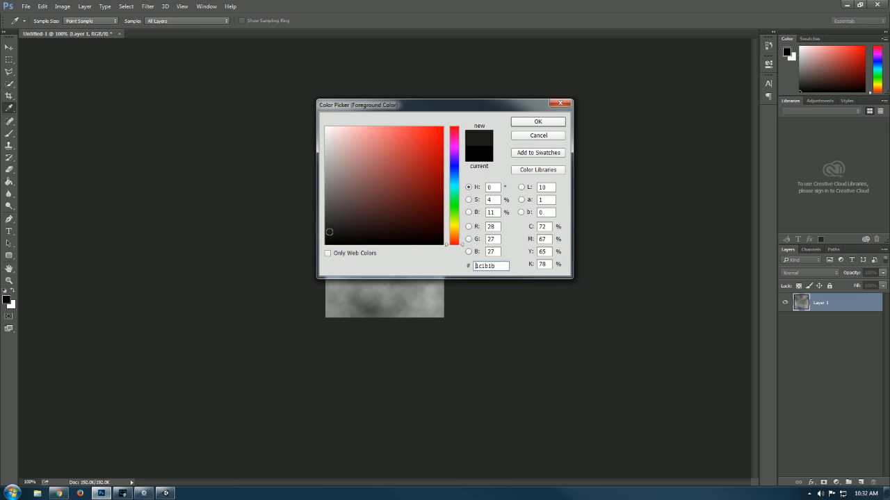
pyautogui.moveTo(324, 231)
pyautogui.mouseDown()
pyautogui.moveTo(319, 253)
pyautogui.moveTo(351, 221)
pyautogui.moveTo(317, 235)
pyautogui.mouseUp()
pyautogui.click(538, 122)
pyautogui.click(12, 305)
pyautogui.moveTo(346, 228); pyautogui.dragTo(373, 148)
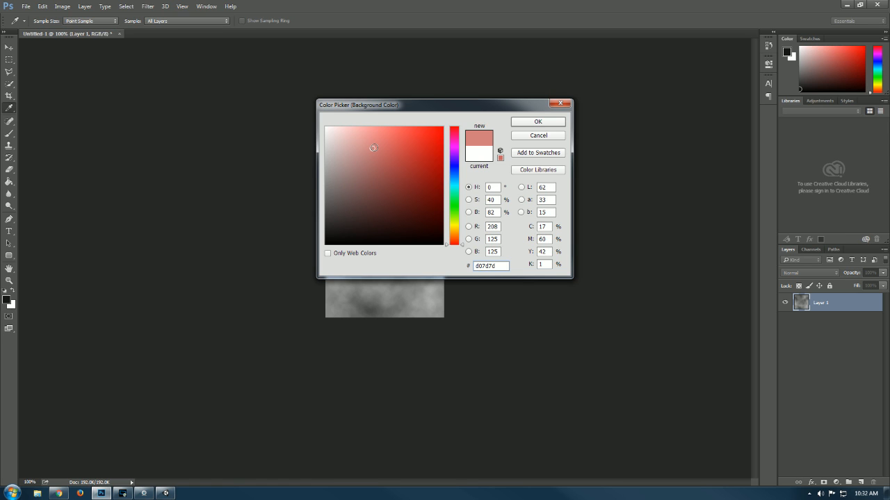
pyautogui.moveTo(373, 148); pyautogui.dragTo(279, 147)
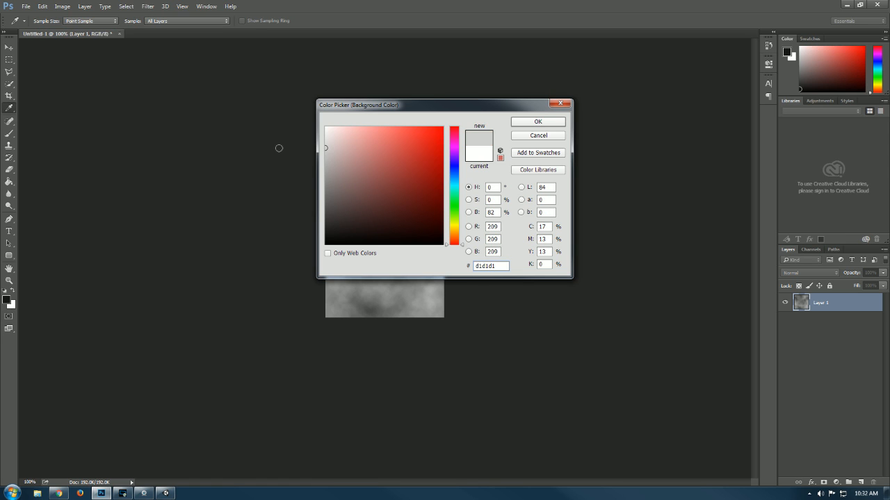
pyautogui.click(541, 123)
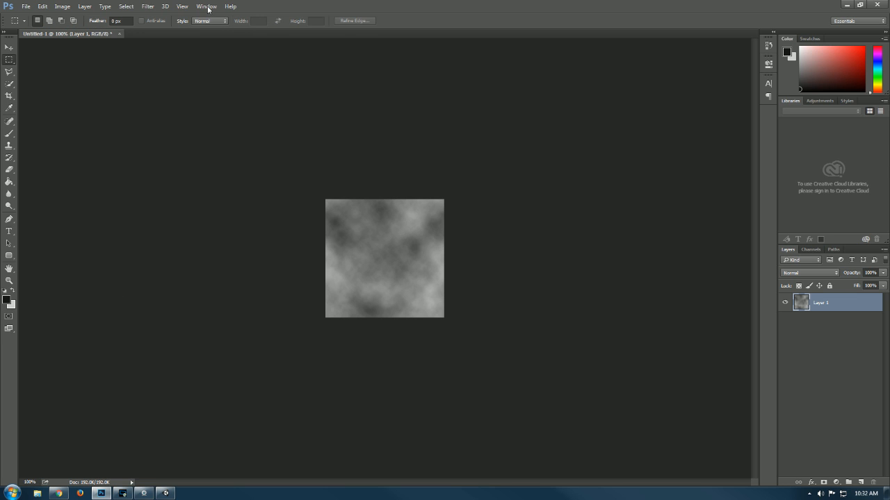
# Step: Render Clouds on Layer 1 twice more with the new dark and light grey colors
pyautogui.click(147, 7)
pyautogui.click(162, 16)
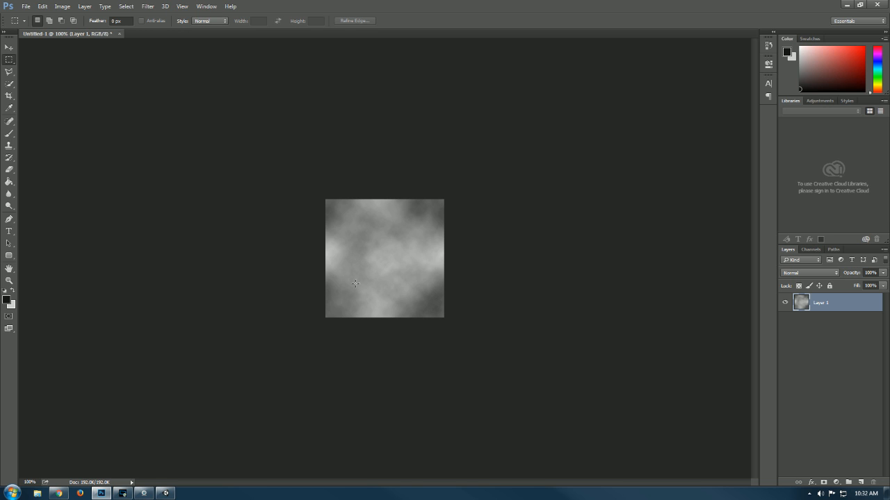
pyautogui.click(147, 6)
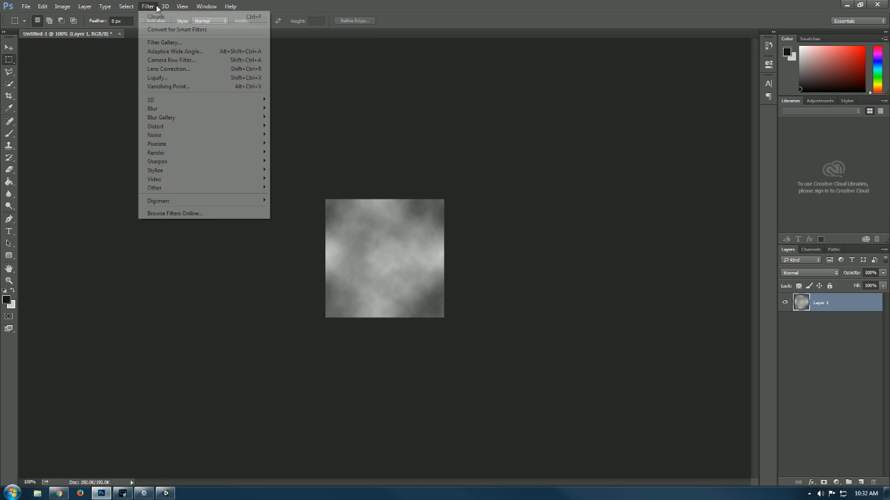
pyautogui.click(156, 17)
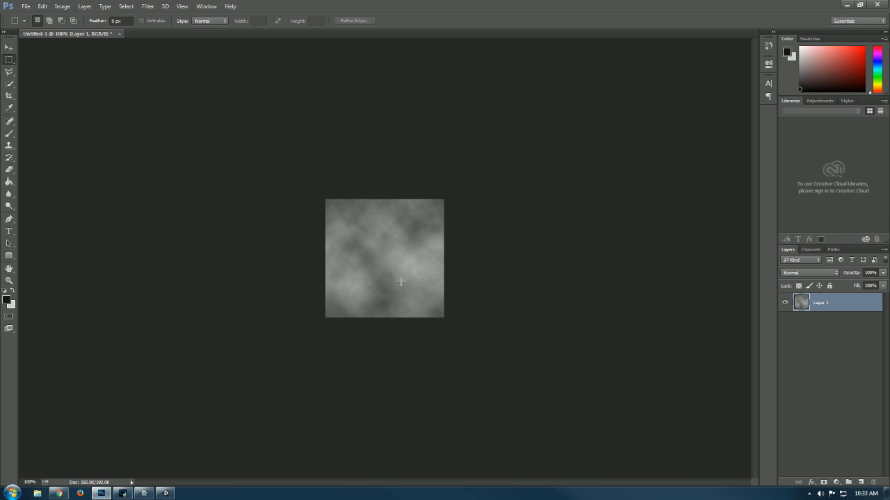
# Step: Show the document's channels and add a new alpha channel
pyautogui.rightClick(436, 272)
pyautogui.click(515, 208)
pyautogui.click(810, 249)
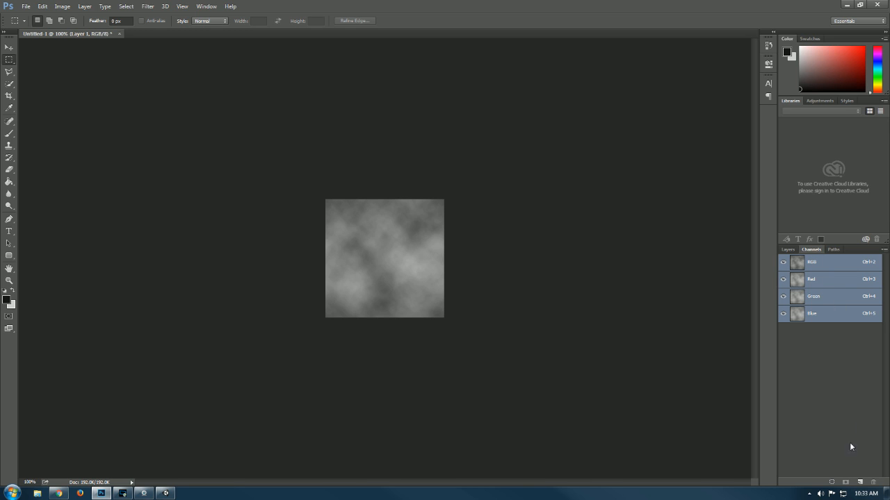
pyautogui.click(860, 482)
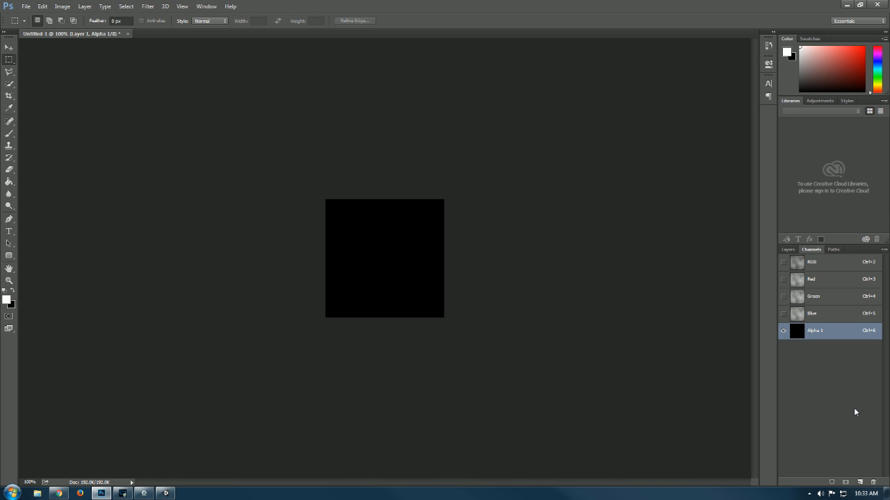
# Step: Paint a soft white dab above the alpha channel's centre with a 45 px brush at 0% hardness, and check the brush settings
pyautogui.click(9, 134)
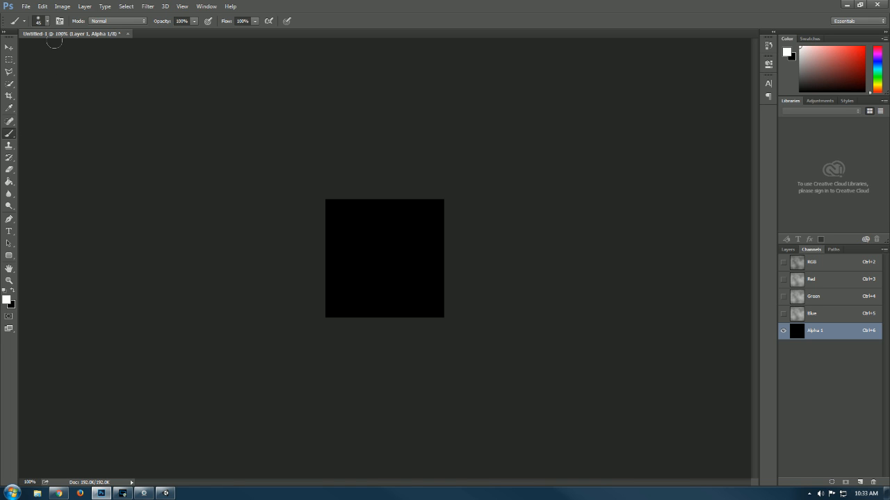
pyautogui.rightClick(379, 249)
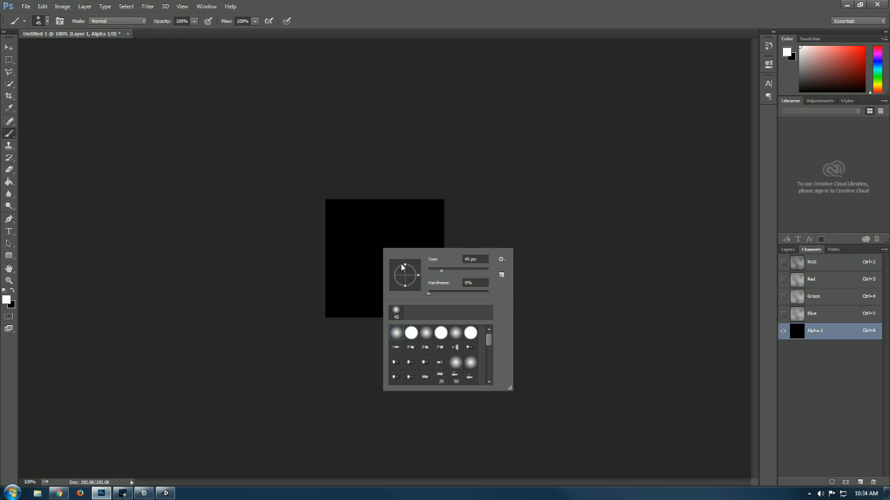
pyautogui.click(378, 241)
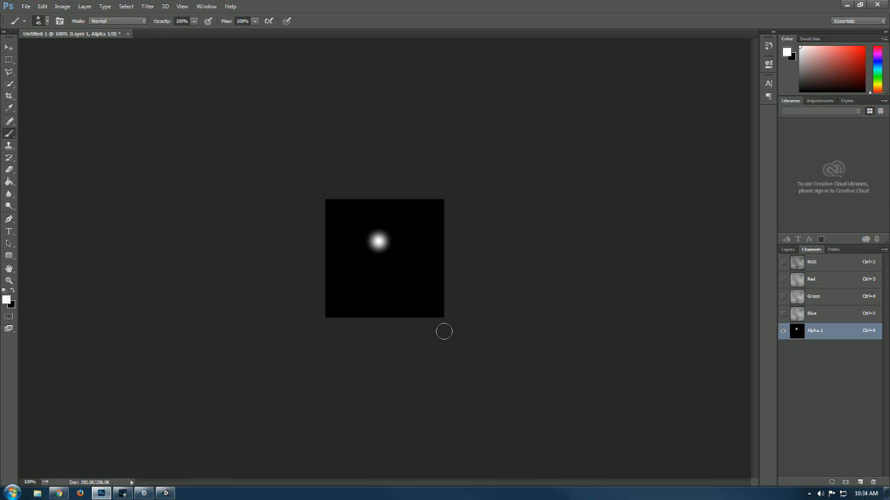
pyautogui.click(48, 21)
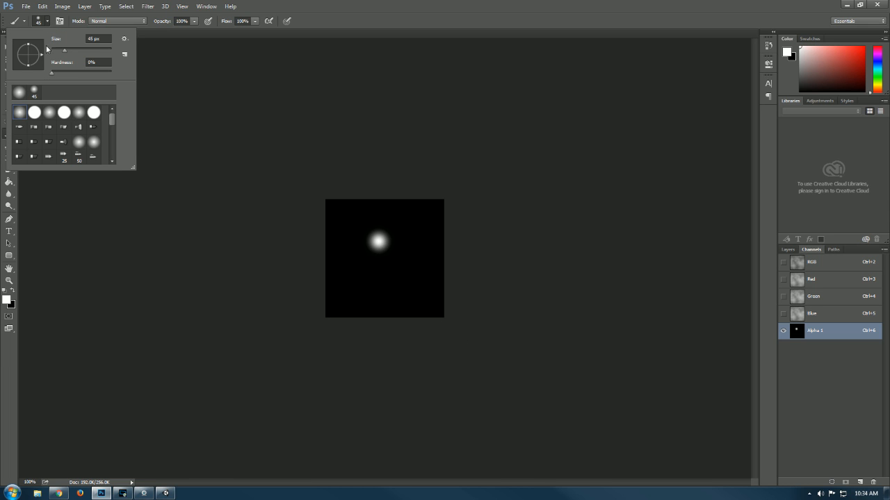
pyautogui.click(427, 23)
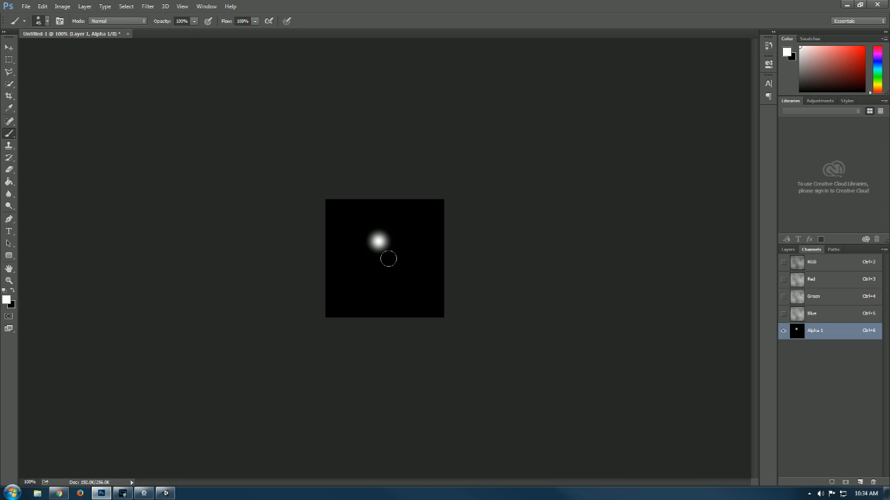
# Step: Enlarge the brush to 70 px and paint a second soft dab over the first one
pyautogui.keyDown('alt'); pyautogui.moveTo(388, 258); pyautogui.dragTo(403, 259, button='right'); pyautogui.keyUp('alt')
pyautogui.rightClick(388, 259)
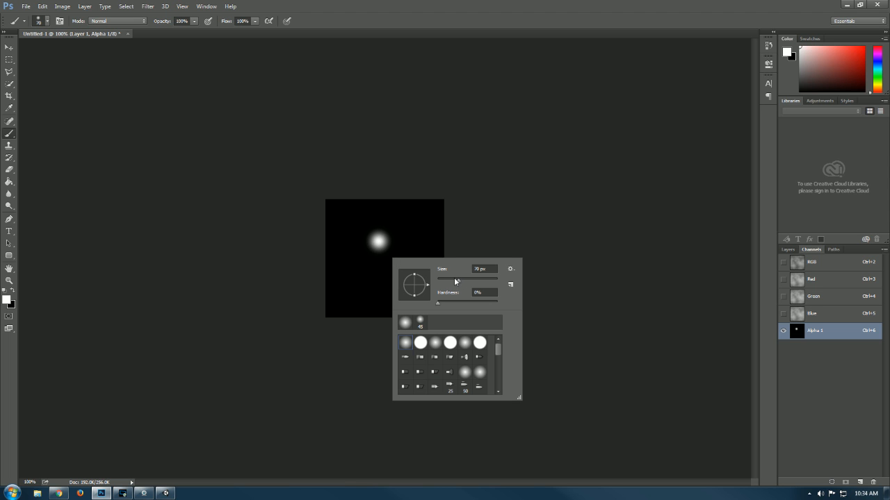
pyautogui.click(381, 243)
# Step: Enlarge the brush to 200 px, try a large soft dab at the alpha channel's centre, and undo that dab
pyautogui.keyDown('alt'); pyautogui.moveTo(387, 257); pyautogui.dragTo(445, 256, button='right'); pyautogui.keyUp('alt')
pyautogui.press(']')
pyautogui.click(384, 255)
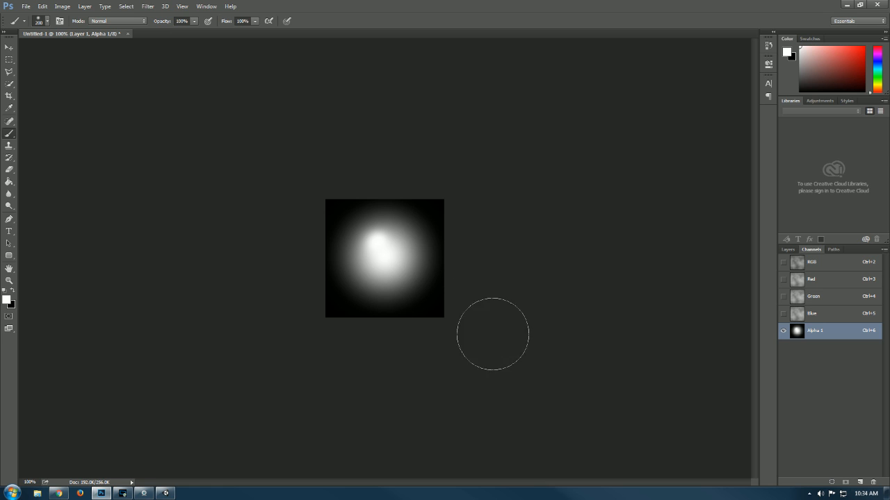
pyautogui.hotkey('ctrl', 'z')
pyautogui.hotkey('ctrl', 'z')
pyautogui.hotkey('ctrl', 'z')
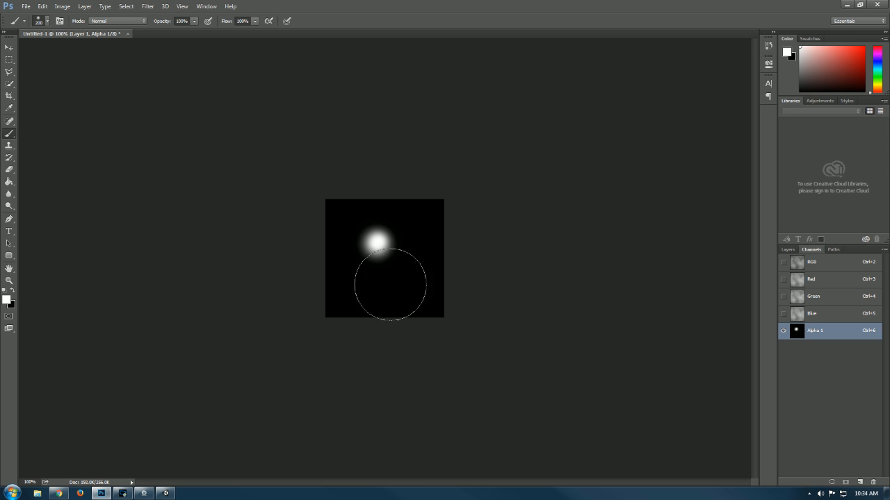
# Step: Set the foreground colour to light grey e6e6e6
pyautogui.click(9, 301)
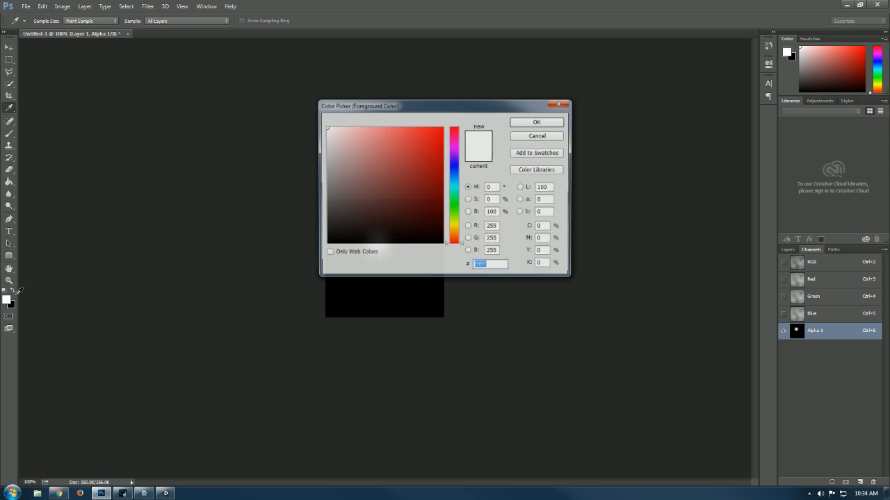
pyautogui.click(323, 138)
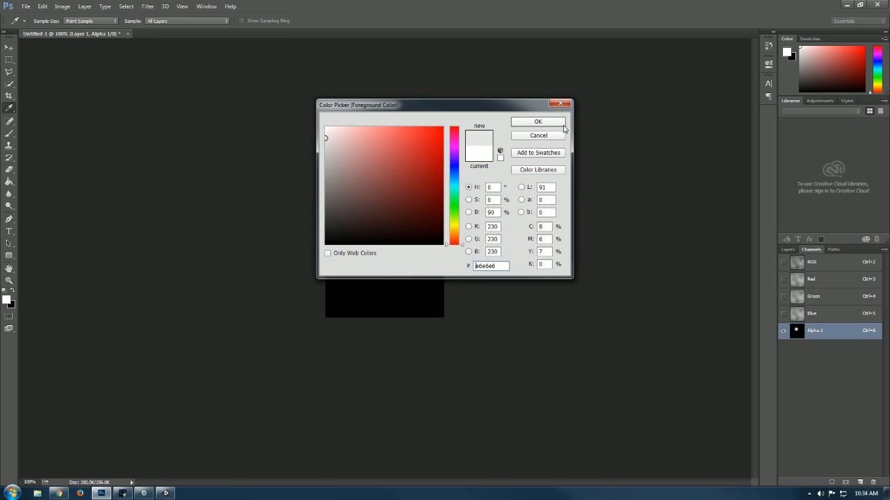
pyautogui.click(538, 121)
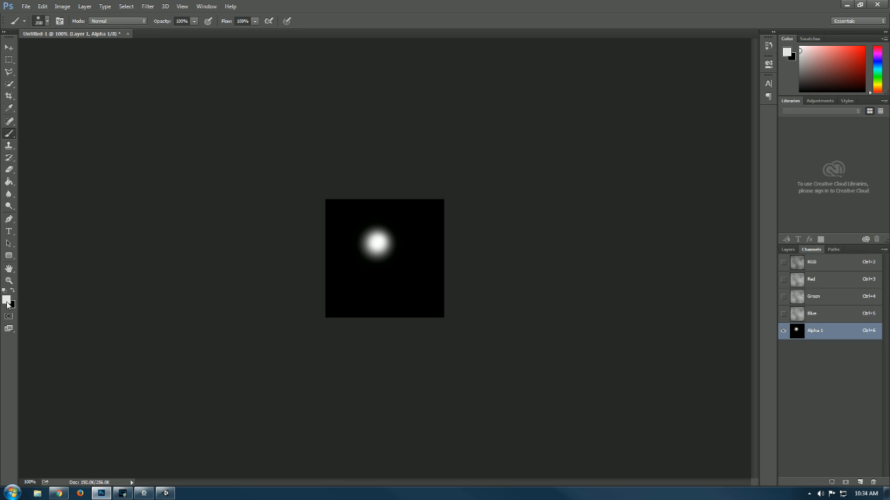
# Step: Try a large light grey dab over the existing spot, and undo it together with all earlier dabs on the alpha channel
pyautogui.click(379, 246)
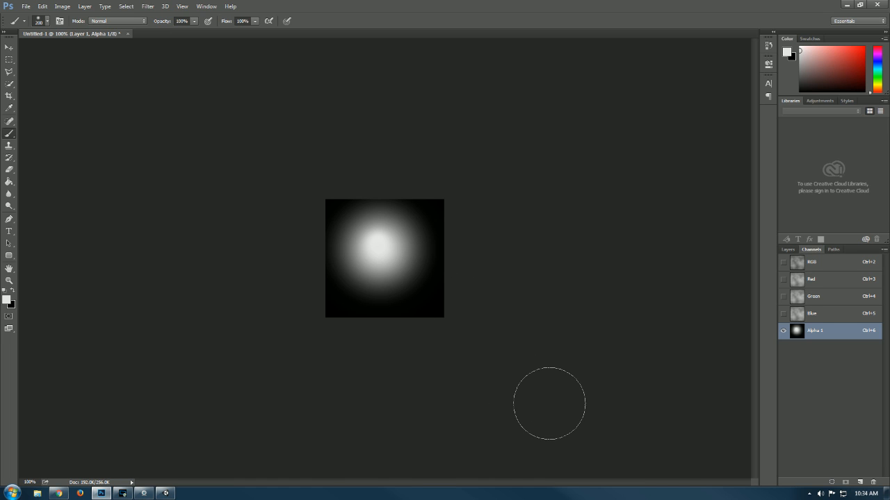
pyautogui.hotkey('ctrl', 'alt', 'z')
pyautogui.hotkey('ctrl', 'alt', 'z')
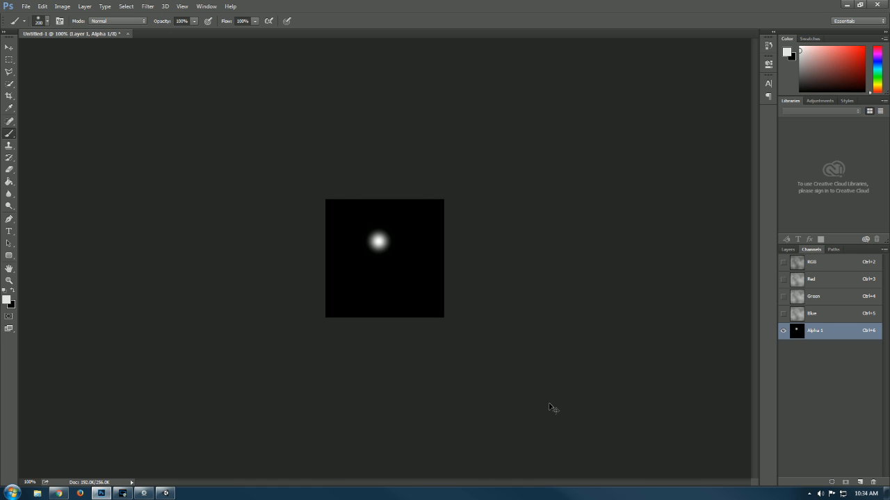
pyautogui.hotkey('ctrl', 'alt', 'z')
# Step: Lower the brush opacity to 68% and paint one 200 px soft dab at the alpha channel's centre
pyautogui.click(193, 21)
pyautogui.moveTo(191, 34); pyautogui.dragTo(179, 32)
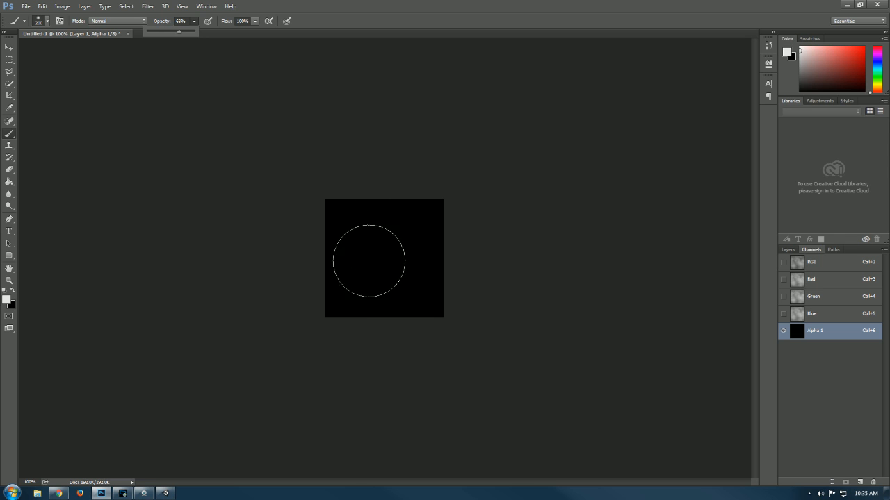
pyautogui.click(386, 256)
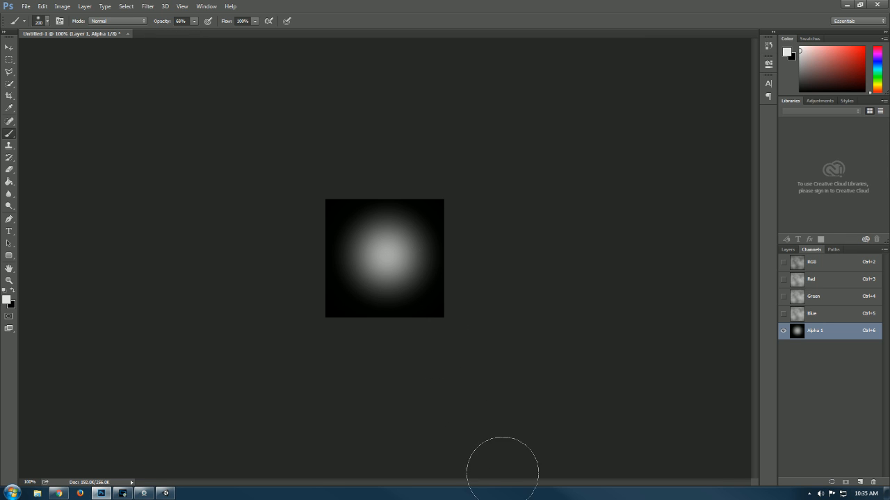
# Step: Reduce the brush to 50 px at 42% opacity and paint small overlapping dabs across the lower half of the soft spot
pyautogui.click(195, 22)
pyautogui.press('[')
pyautogui.press('[')
pyautogui.press('[')
pyautogui.press('[')
pyautogui.press('[')
pyautogui.press('[')
pyautogui.press('[')
pyautogui.press('[')
pyautogui.press('[')
pyautogui.click(409, 288)
pyautogui.click(395, 294)
pyautogui.click(398, 279)
pyautogui.click(400, 284)
pyautogui.click(388, 280)
pyautogui.moveTo(389, 271)
pyautogui.mouseDown()
pyautogui.moveTo(393, 259)
pyautogui.moveTo(371, 288)
pyautogui.moveTo(351, 285)
pyautogui.moveTo(388, 271)
pyautogui.mouseUp()
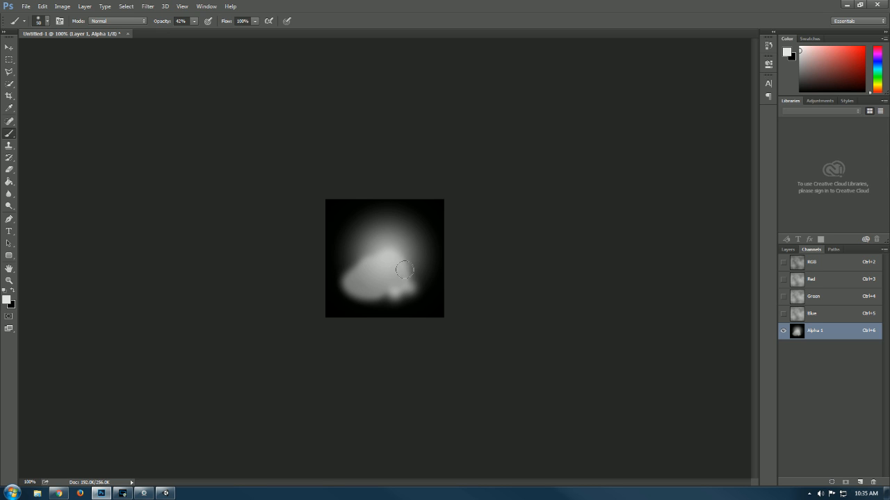
# Step: Enlarge the brush, add a soft dab over the middle of the cloud shape, and raise the brush size to 175 px
pyautogui.press(']')
pyautogui.press(']')
pyautogui.press(']')
pyautogui.press(']')
pyautogui.press(']')
pyautogui.press(']')
pyautogui.click(373, 261)
pyautogui.press(']')
pyautogui.press(']')
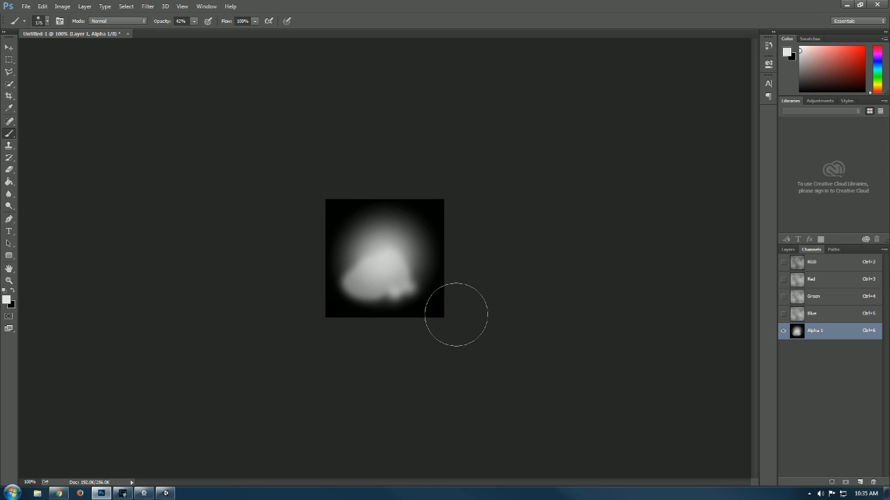
# Step: Swap the foreground colour to black and paint away the cloud's edges and parts of its interior, using an 80 px brush at 25% opacity
pyautogui.click(14, 293)
pyautogui.moveTo(437, 288)
pyautogui.mouseDown()
pyautogui.moveTo(368, 298)
pyautogui.moveTo(344, 290)
pyautogui.mouseUp()
pyautogui.click(194, 21)
pyautogui.moveTo(192, 32); pyautogui.dragTo(185, 32)
pyautogui.moveTo(346, 285)
pyautogui.mouseDown()
pyautogui.moveTo(333, 288)
pyautogui.moveTo(378, 302)
pyautogui.moveTo(408, 285)
pyautogui.moveTo(386, 250)
pyautogui.moveTo(400, 259)
pyautogui.moveTo(403, 238)
pyautogui.moveTo(427, 241)
pyautogui.moveTo(416, 226)
pyautogui.moveTo(436, 223)
pyautogui.moveTo(345, 215)
pyautogui.moveTo(394, 214)
pyautogui.moveTo(423, 232)
pyautogui.moveTo(439, 271)
pyautogui.moveTo(422, 284)
pyautogui.moveTo(427, 259)
pyautogui.moveTo(306, 243)
pyautogui.moveTo(341, 204)
pyautogui.moveTo(479, 309)
pyautogui.mouseUp()
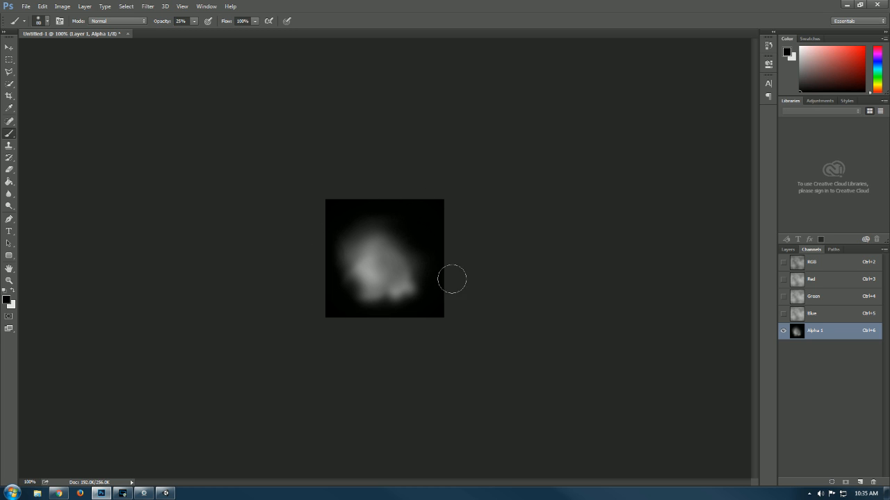
pyautogui.moveTo(424, 294)
pyautogui.mouseDown()
pyautogui.moveTo(409, 266)
pyautogui.moveTo(360, 271)
pyautogui.moveTo(403, 292)
pyautogui.moveTo(410, 286)
pyautogui.mouseUp()
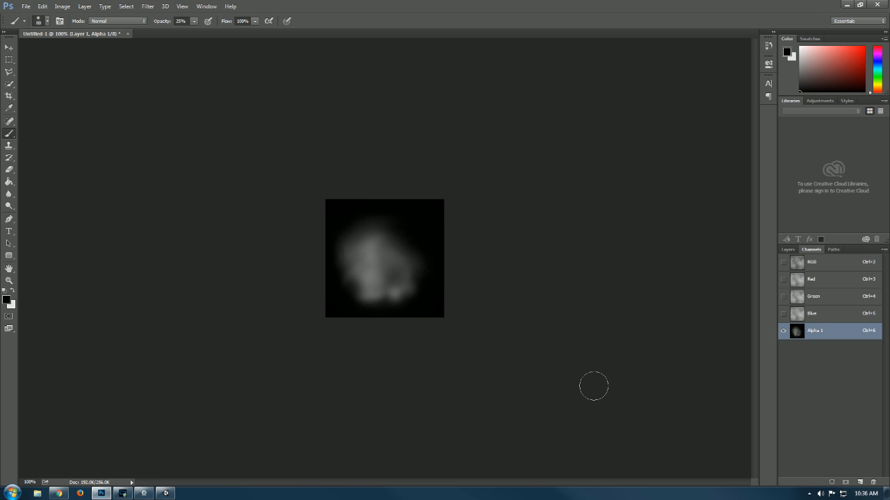
# Step: Swap the foreground colour back to light grey and brush soft strokes along the right side of the cloud shape
pyautogui.click(12, 291)
pyautogui.moveTo(430, 277)
pyautogui.mouseDown()
pyautogui.moveTo(401, 264)
pyautogui.moveTo(390, 243)
pyautogui.mouseUp()
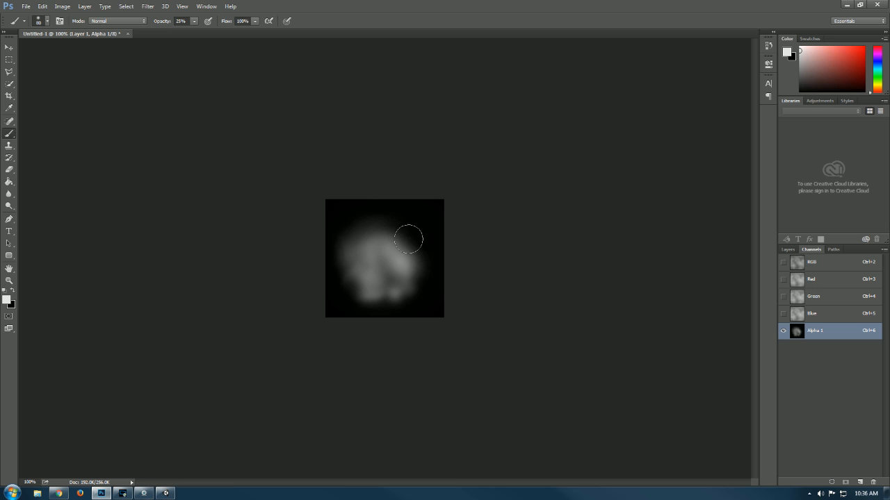
pyautogui.moveTo(414, 270); pyautogui.dragTo(417, 250)
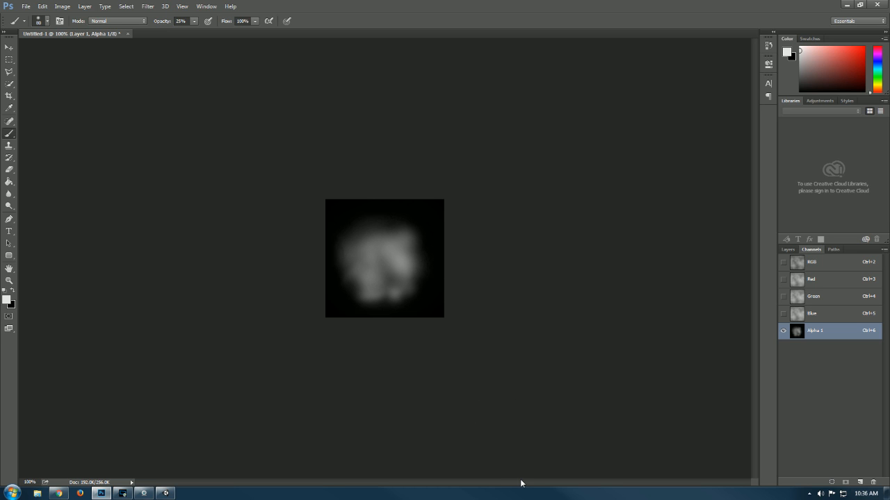
# Step: Toggle the RGB and Alpha 1 channels to compare the cloud texture with its mask, leave only the alpha visible, and show the layers
pyautogui.click(787, 249)
pyautogui.click(807, 251)
pyautogui.click(782, 262)
pyautogui.click(783, 331)
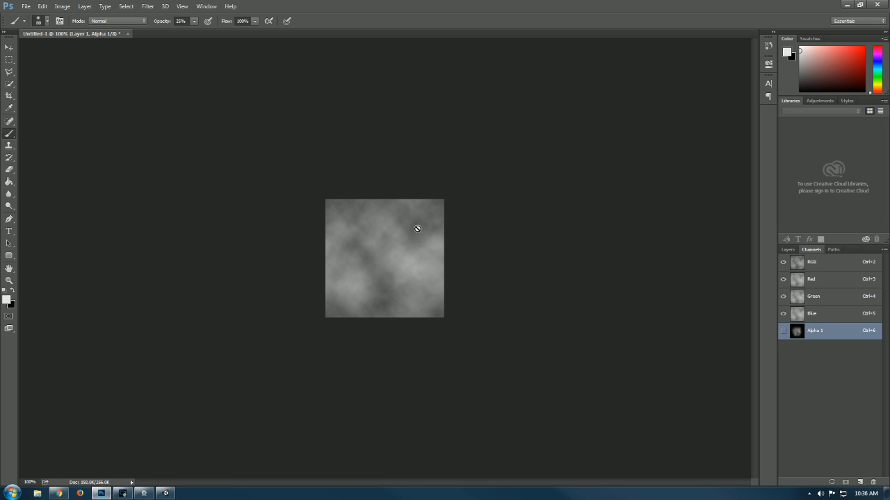
pyautogui.click(783, 332)
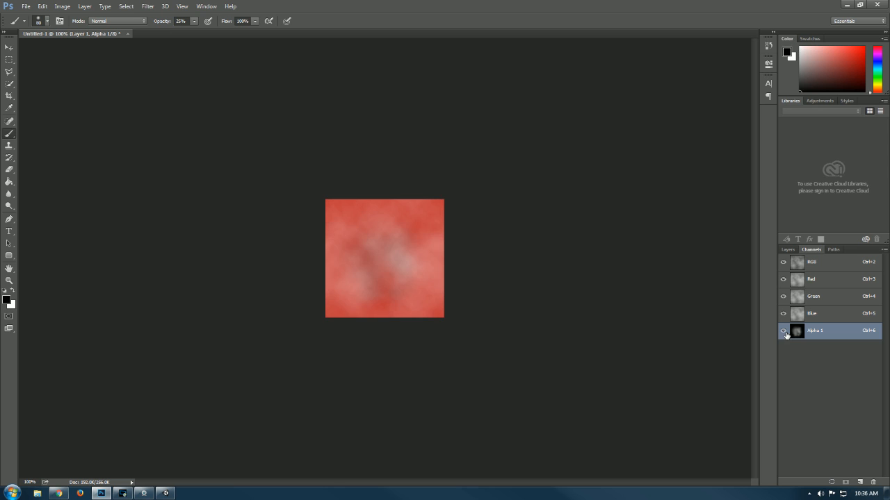
pyautogui.click(784, 262)
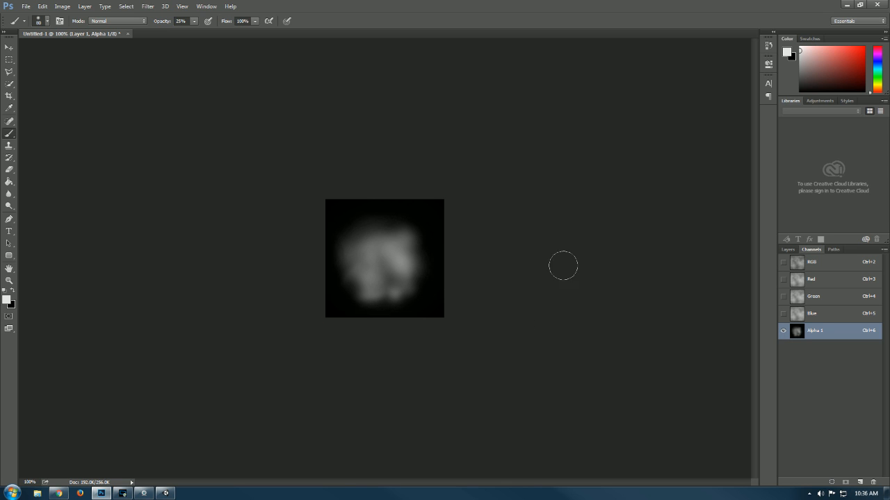
pyautogui.click(784, 250)
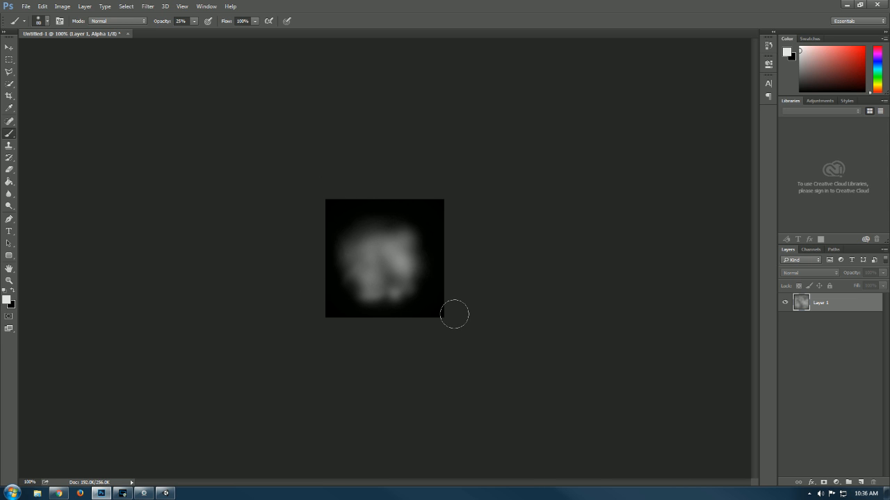
# Step: Start saving the document under a new name in Targa format with alpha channels included
pyautogui.click(25, 6)
pyautogui.click(61, 108)
pyautogui.click(296, 319)
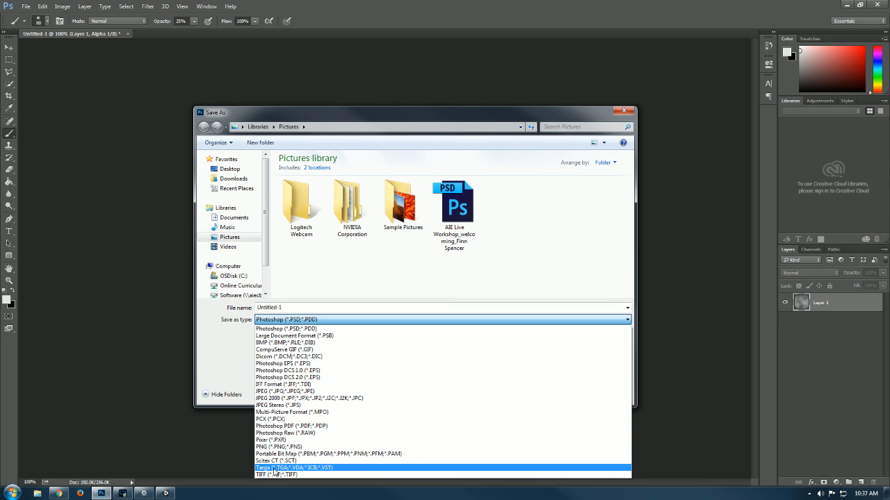
pyautogui.click(275, 469)
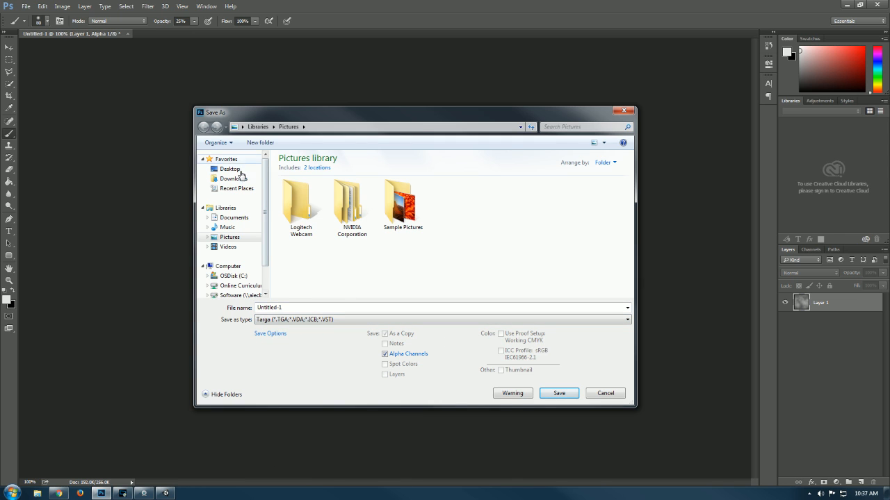
# Step: Save the texture to the Desktop as TXT_Smoke with a resolution of 32 bits/pixel
pyautogui.click(314, 306)
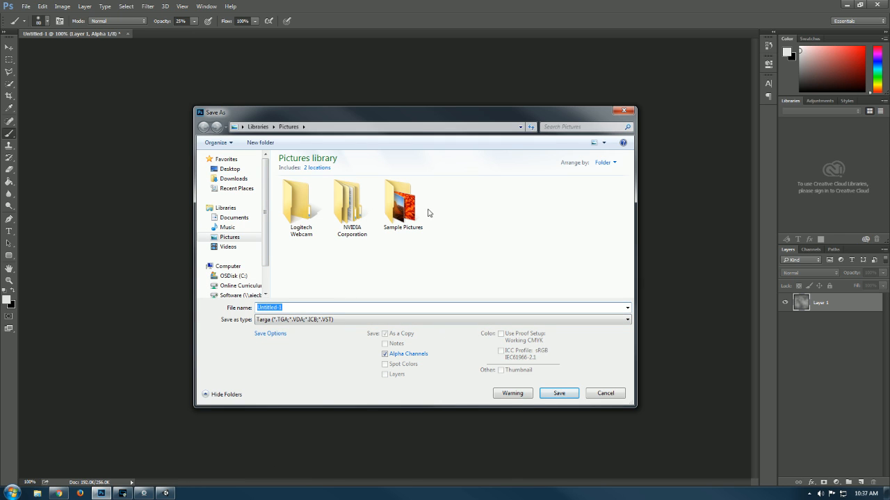
pyautogui.click(298, 309)
pyautogui.click(229, 169)
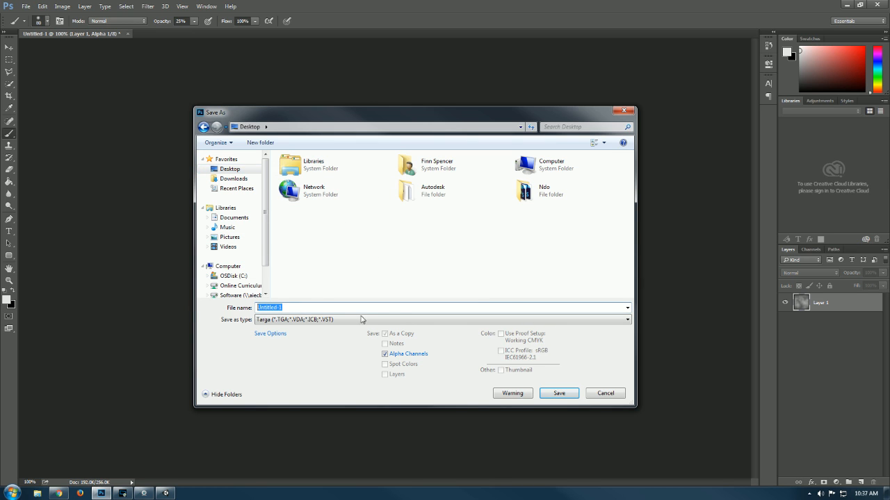
pyautogui.write('TXT_Smoke')
pyautogui.press('Return')
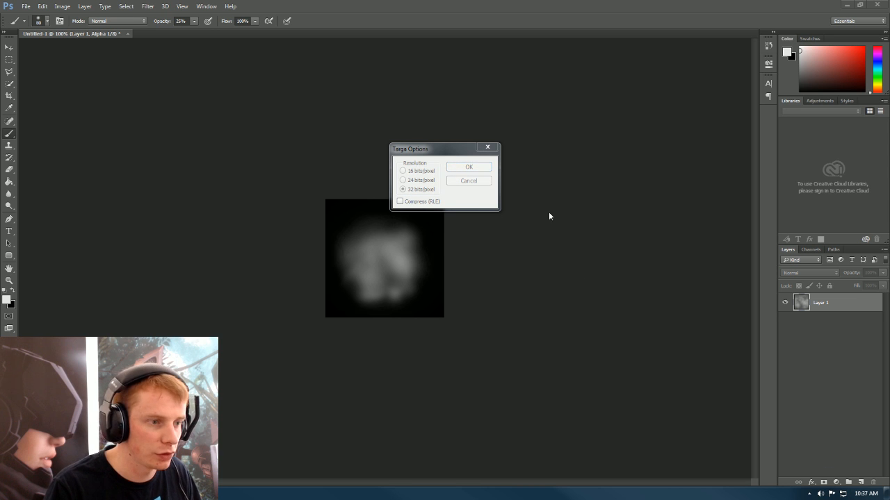
pyautogui.moveTo(417, 151); pyautogui.dragTo(420, 146)
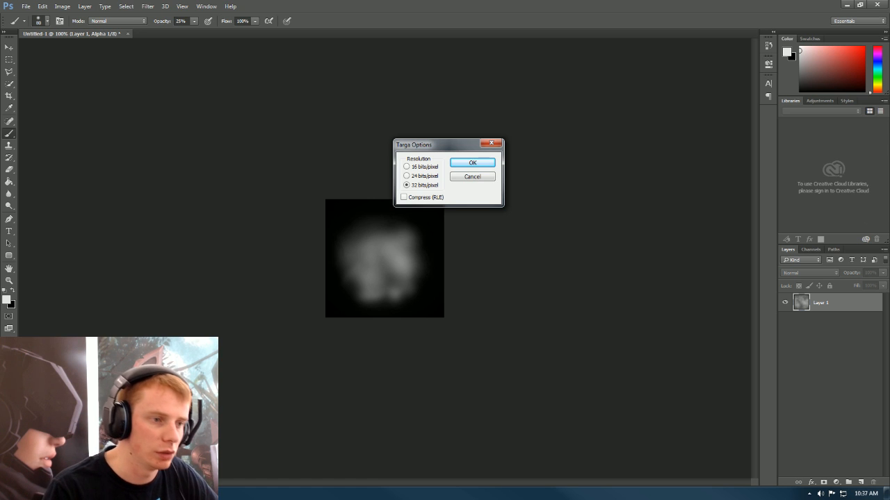
pyautogui.click(466, 164)
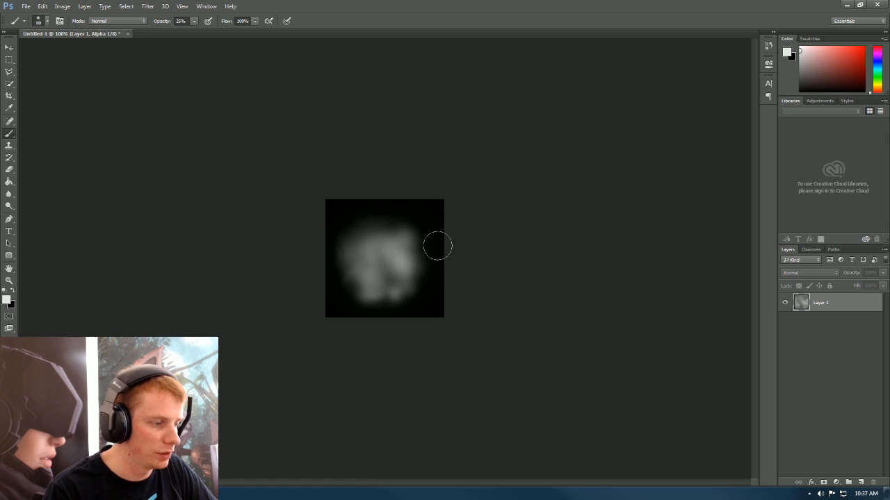
# Step: Switch to Unity, close the separate Particle Effect editor window, and deselect the particle system
pyautogui.hotkey('alt', 'Tab')
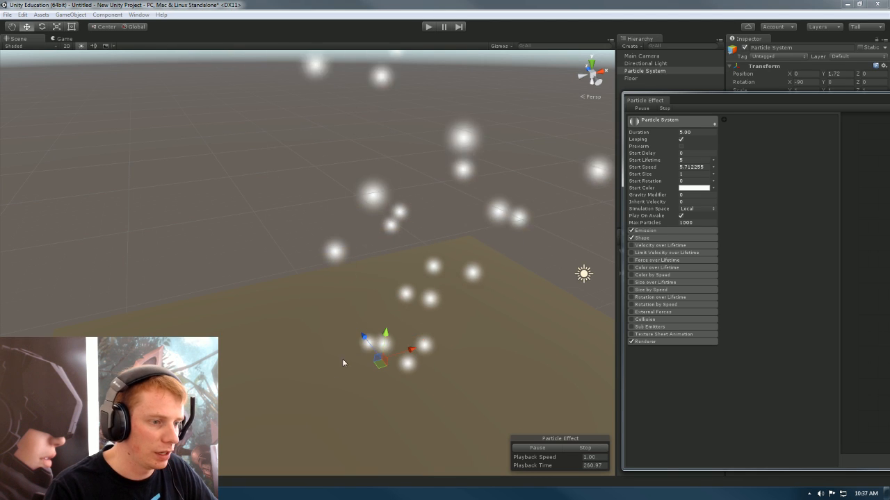
pyautogui.moveTo(781, 106); pyautogui.dragTo(327, 70)
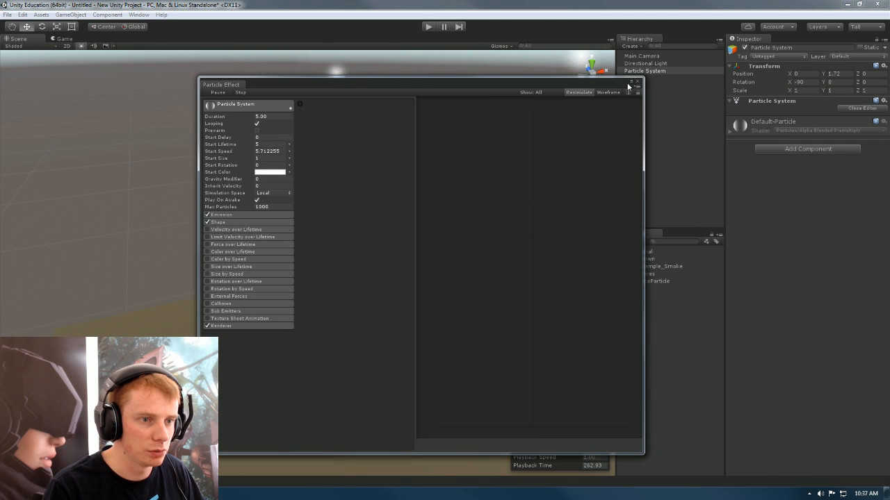
pyautogui.click(812, 385)
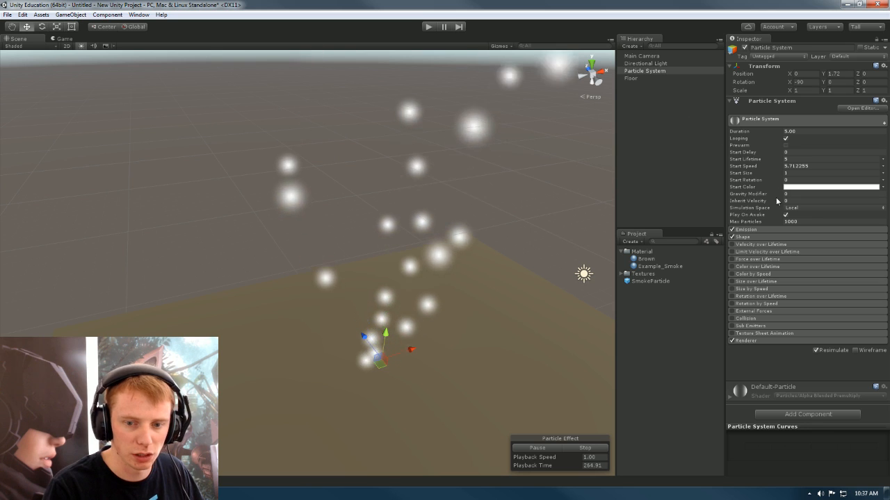
pyautogui.click(657, 336)
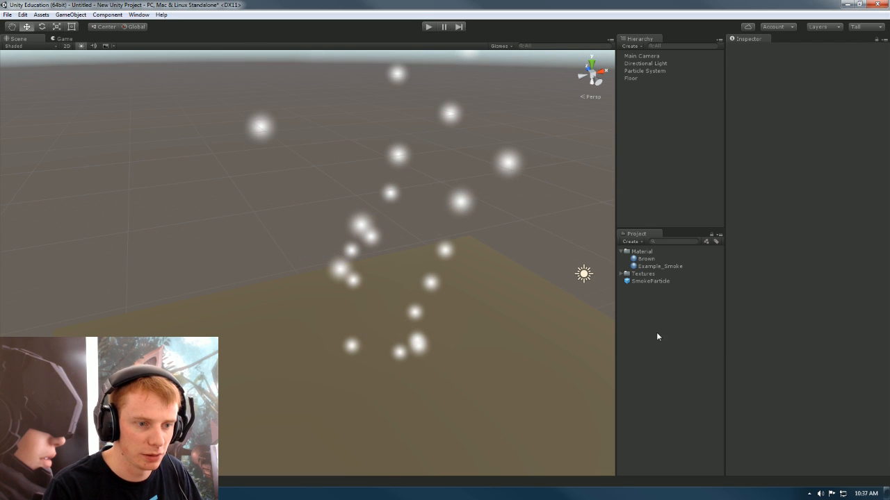
pyautogui.click(641, 274)
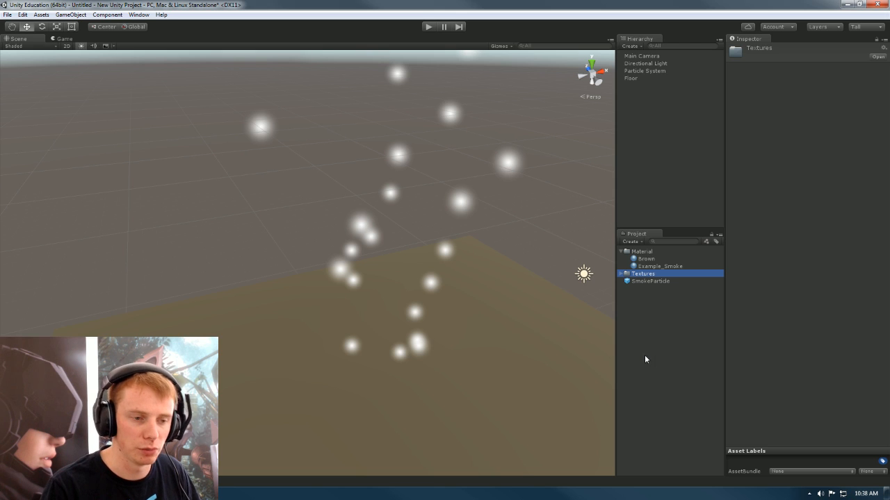
pyautogui.rightClick(645, 326)
pyautogui.moveTo(688, 330)
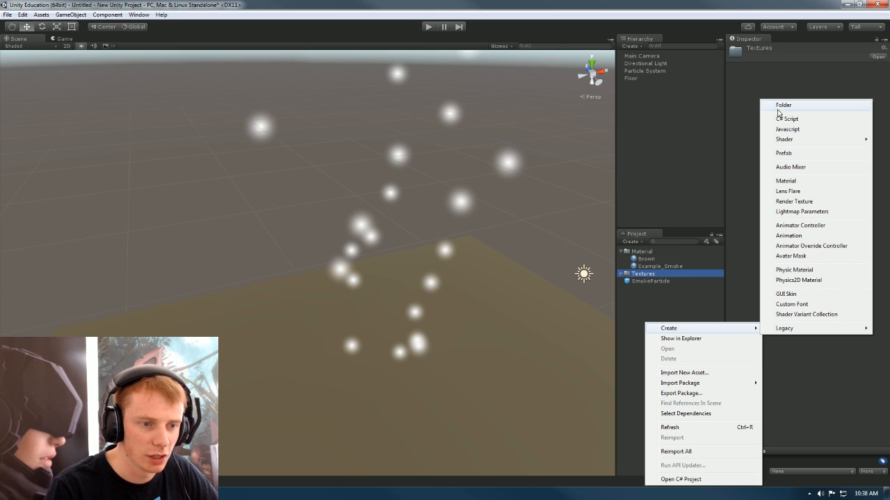
pyautogui.click(646, 285)
pyautogui.rightClick(641, 336)
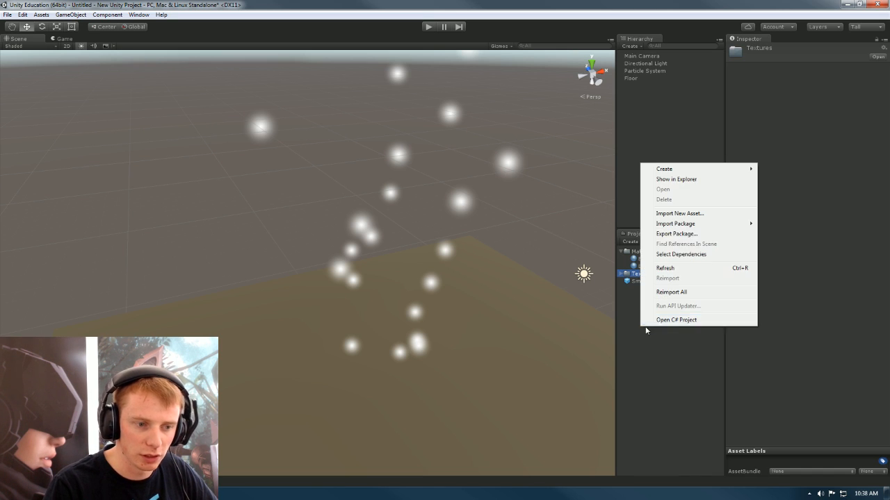
pyautogui.moveTo(646, 171)
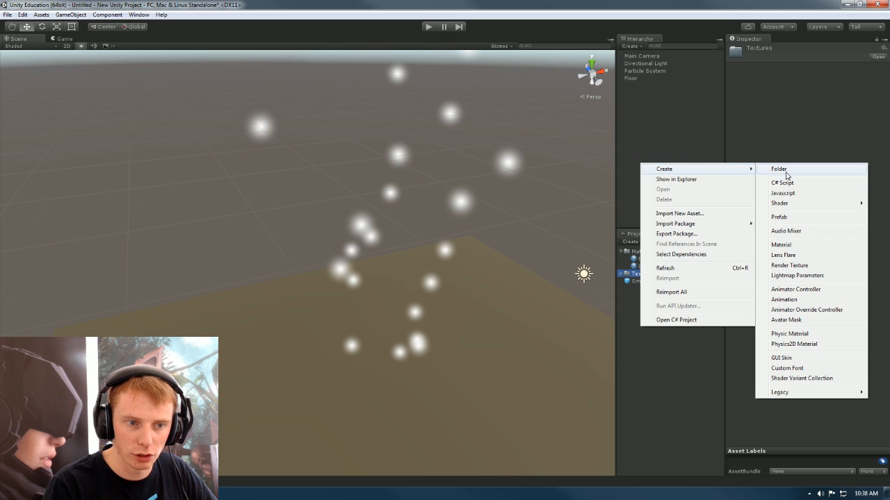
pyautogui.click(657, 378)
# Step: Expand the Textures folder, check the (Example) TXT_Smoke_Particle texture's import settings, and select the folder again
pyautogui.click(626, 275)
pyautogui.click(626, 277)
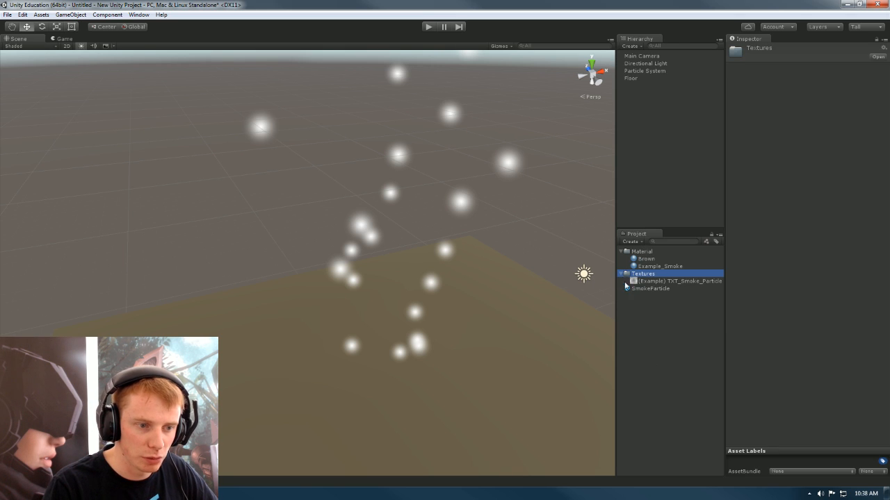
pyautogui.click(659, 281)
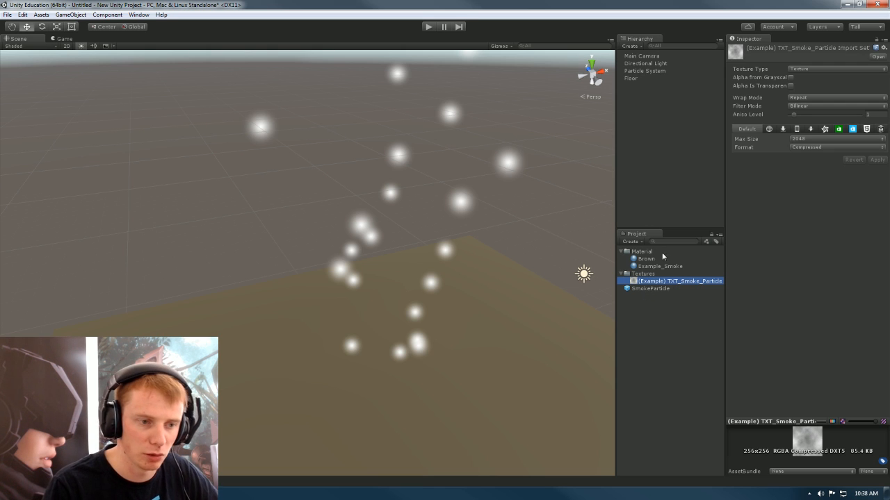
pyautogui.click(643, 275)
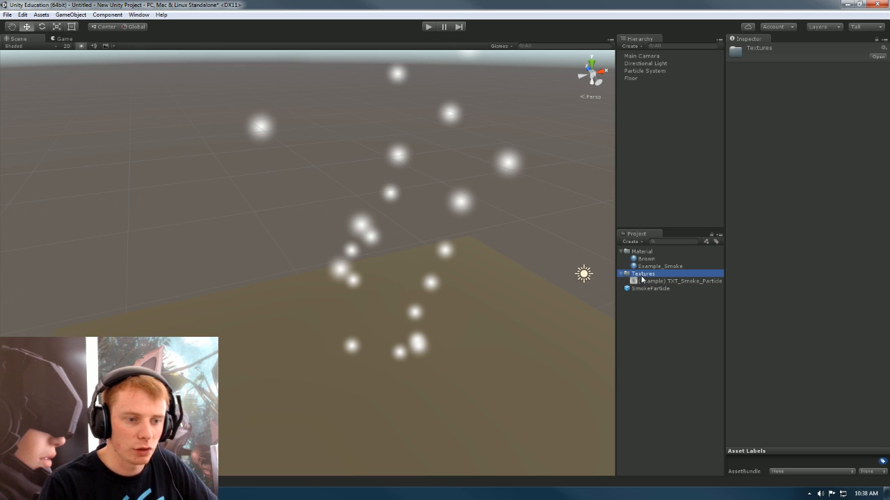
# Step: Import the TXT_Smoke TGA file from the Desktop into the project's Textures folder
pyautogui.rightClick(642, 275)
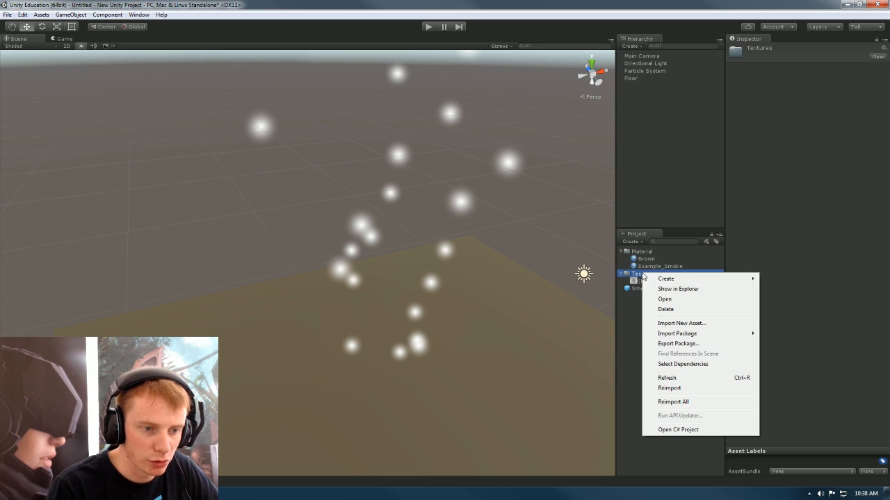
pyautogui.click(699, 324)
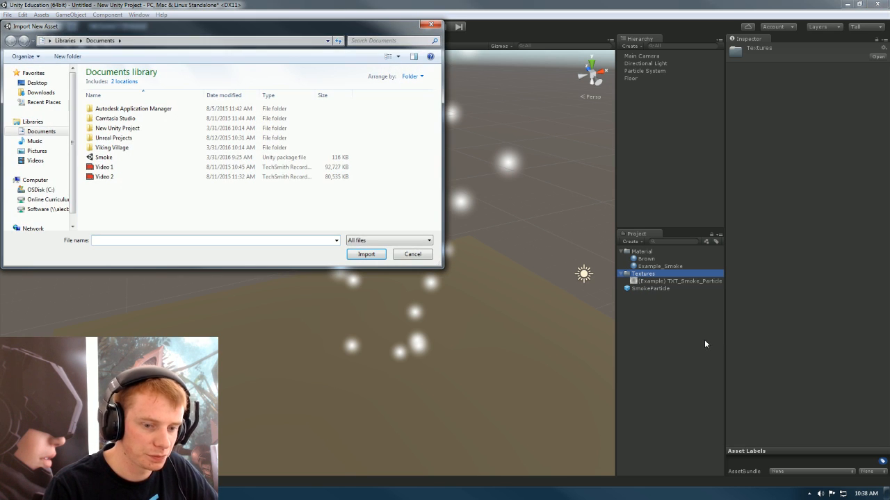
pyautogui.click(37, 83)
pyautogui.click(125, 133)
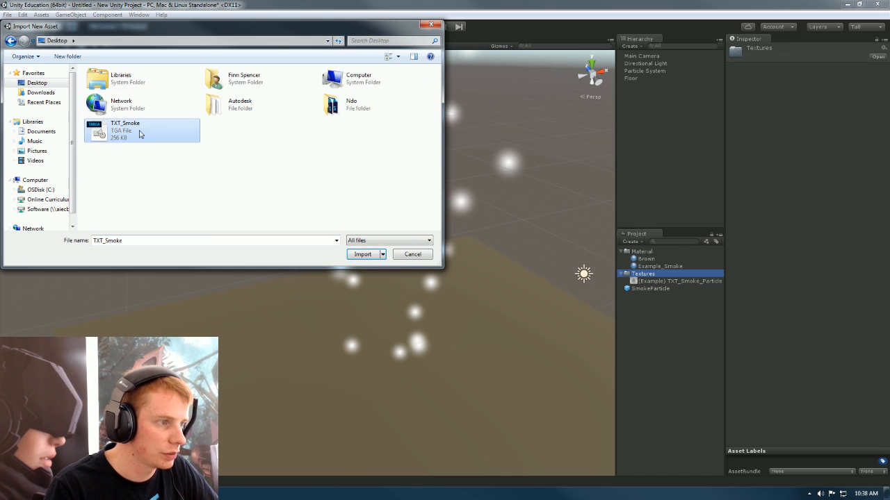
pyautogui.click(363, 254)
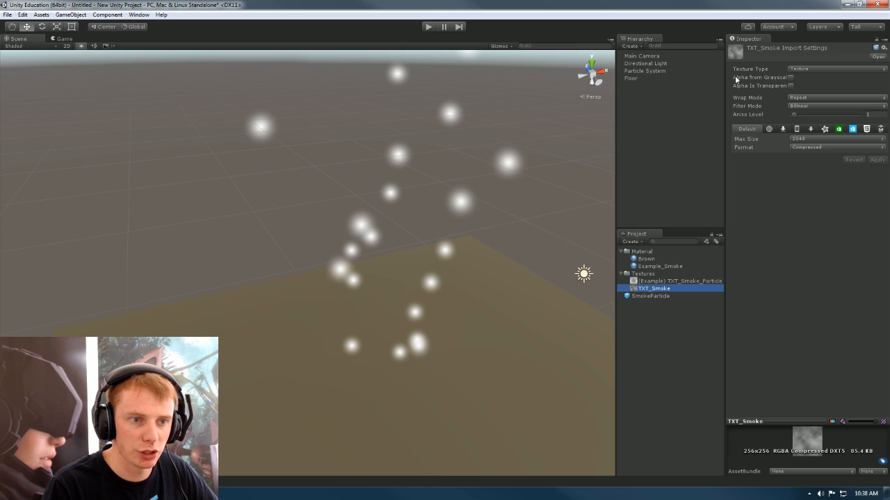
# Step: Try enabling Alpha Is Transparency on the TXT_Smoke texture, reverting the unapplied import settings
pyautogui.click(791, 86)
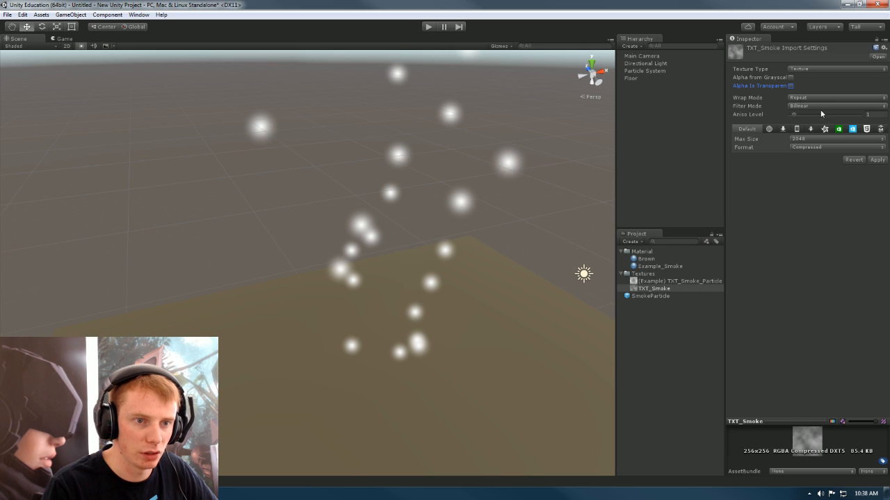
pyautogui.click(634, 327)
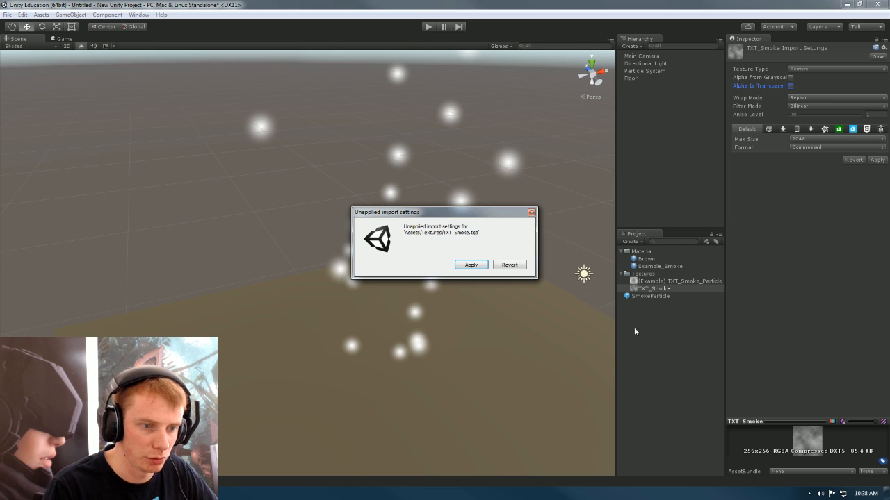
pyautogui.click(513, 265)
pyautogui.click(653, 288)
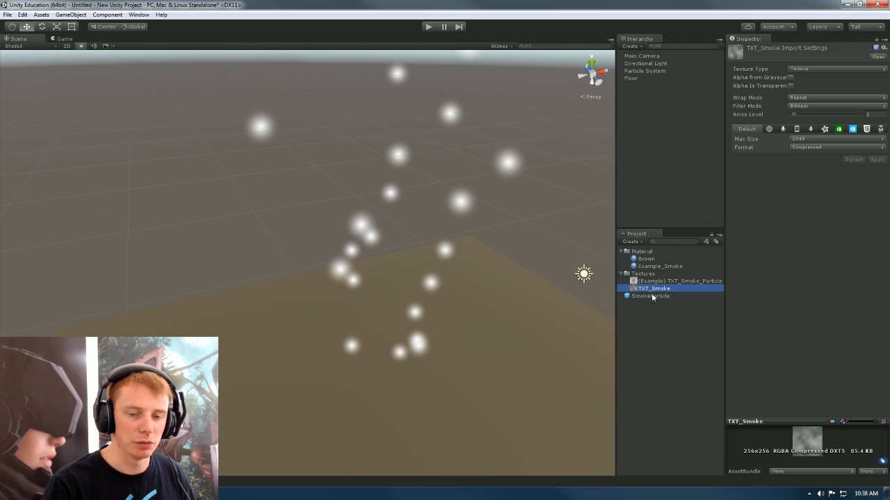
pyautogui.click(651, 325)
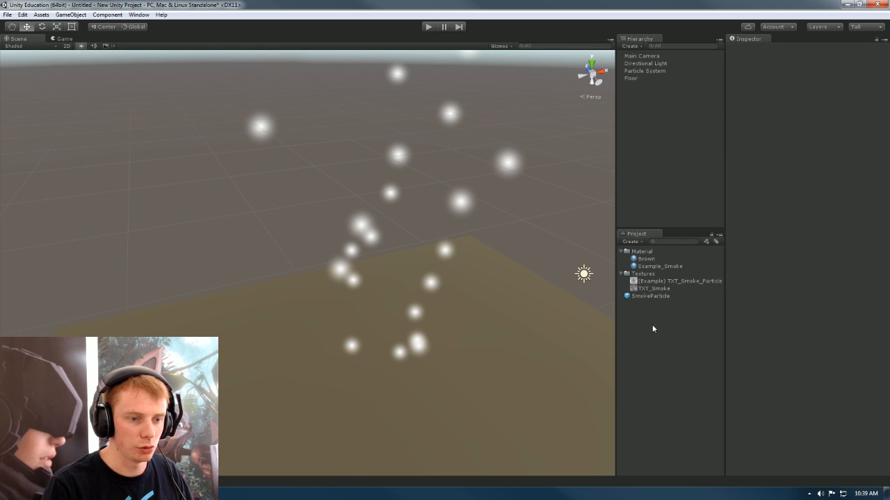
# Step: Collapse the Textures folder and create a new material named MAT_Smoke in the Material folder
pyautogui.click(622, 276)
pyautogui.click(638, 253)
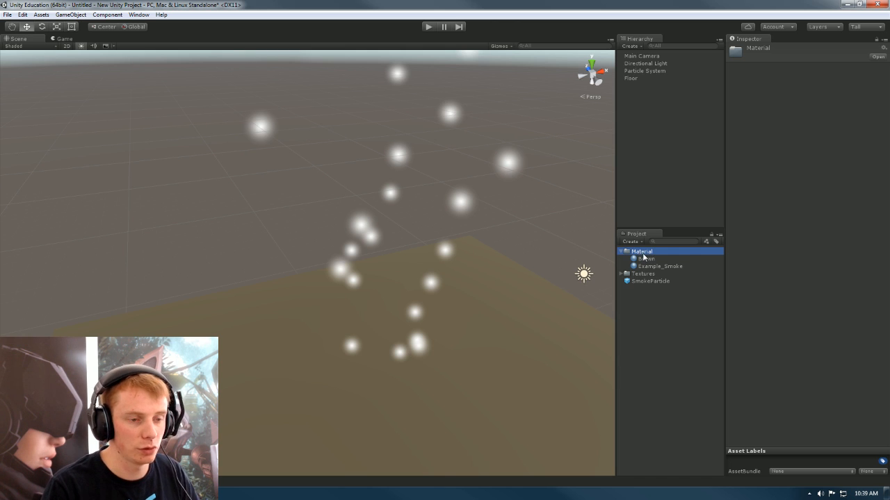
pyautogui.rightClick(644, 254)
pyautogui.moveTo(680, 259)
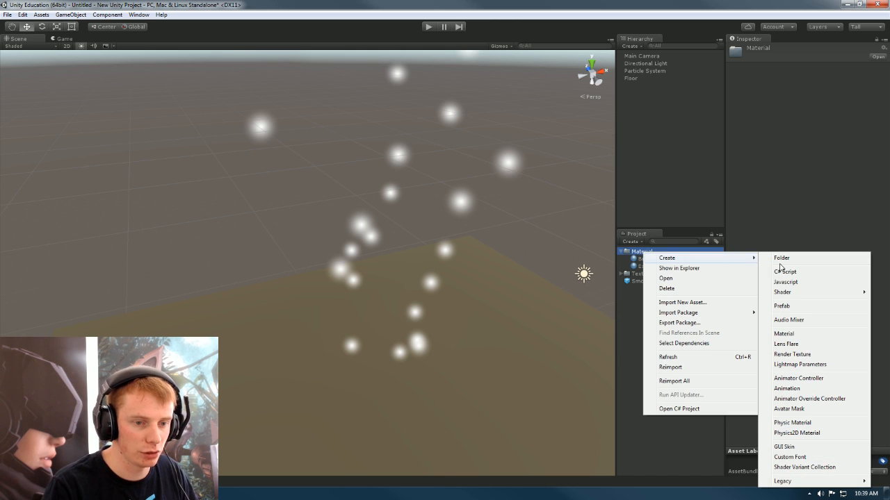
pyautogui.click(794, 335)
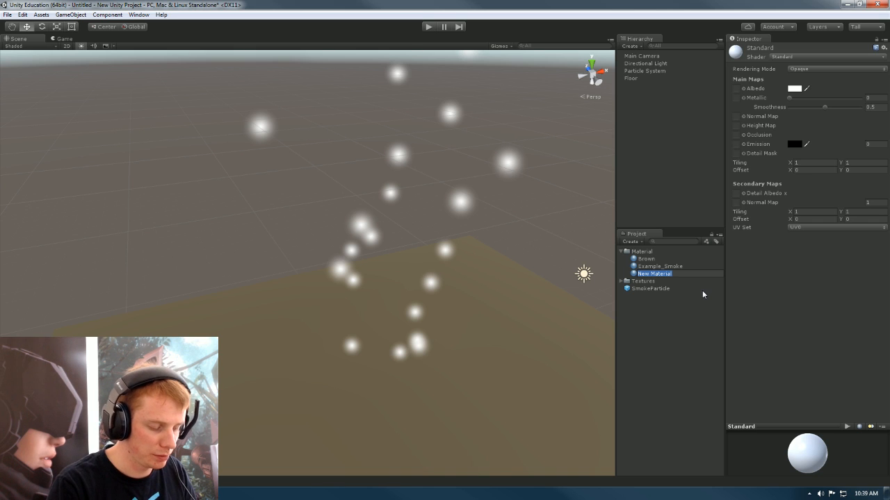
pyautogui.write('MAT')
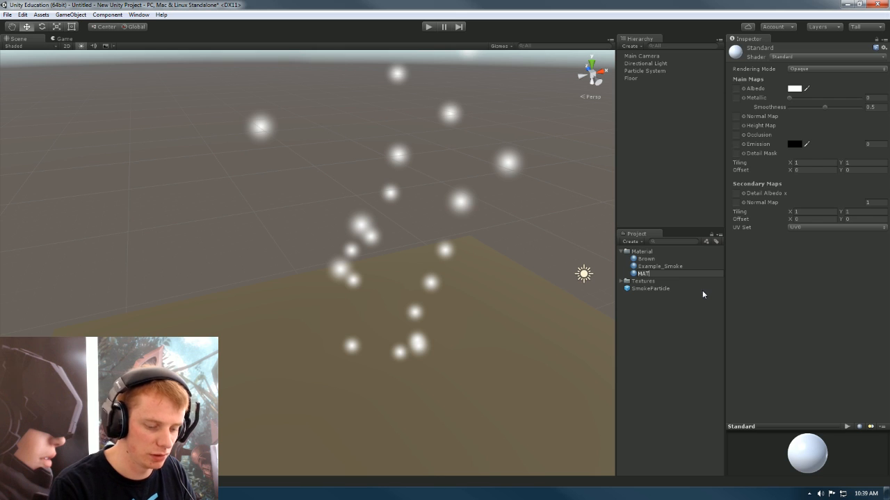
pyautogui.write('_')
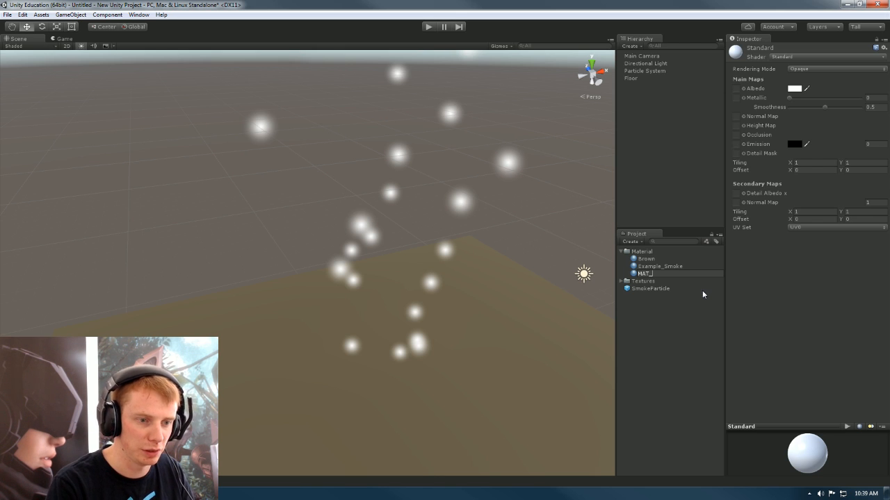
pyautogui.hotkey('ctrl', 's')
pyautogui.write('mok')
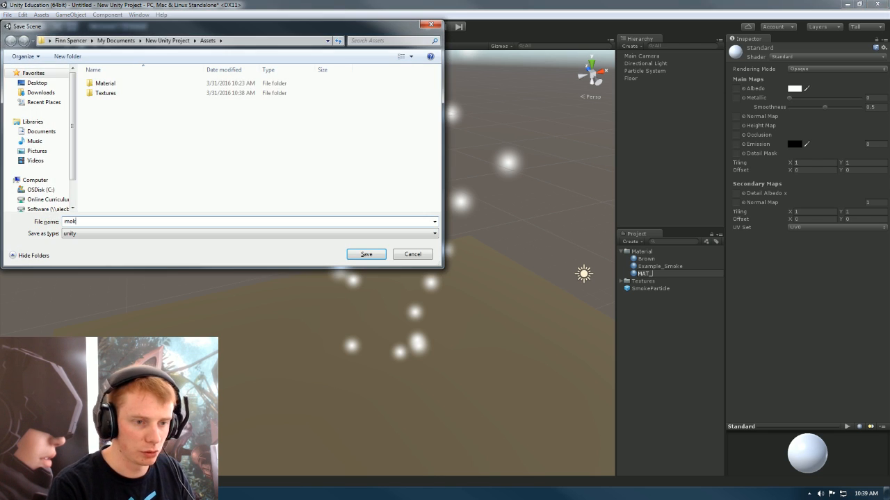
pyautogui.click(413, 254)
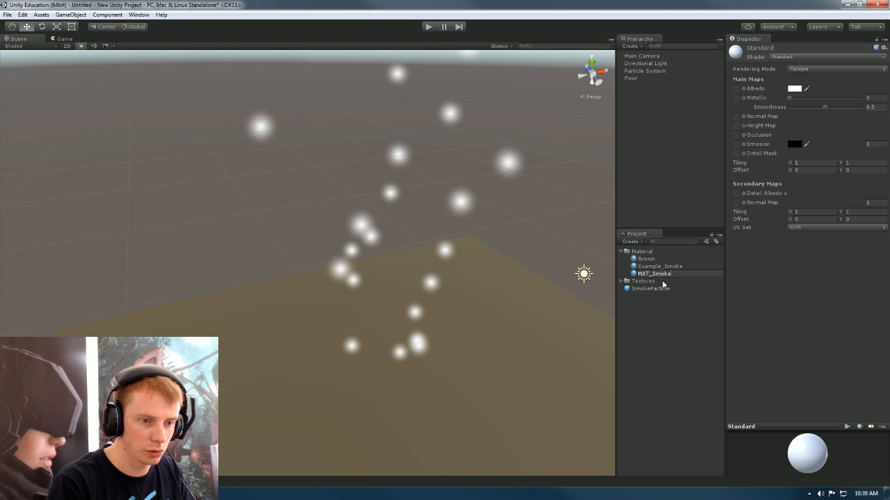
pyautogui.press('Return')
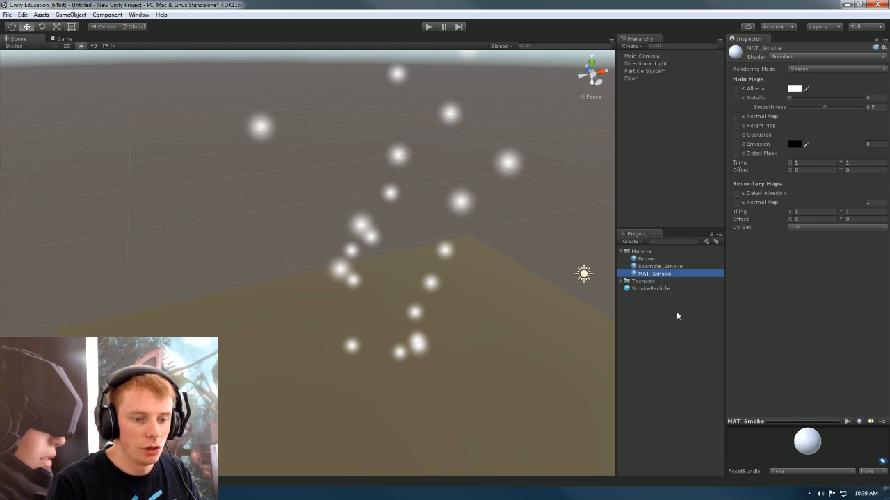
# Step: Set the MAT_Smoke material's shader to Particles/Alpha Blended
pyautogui.click(801, 59)
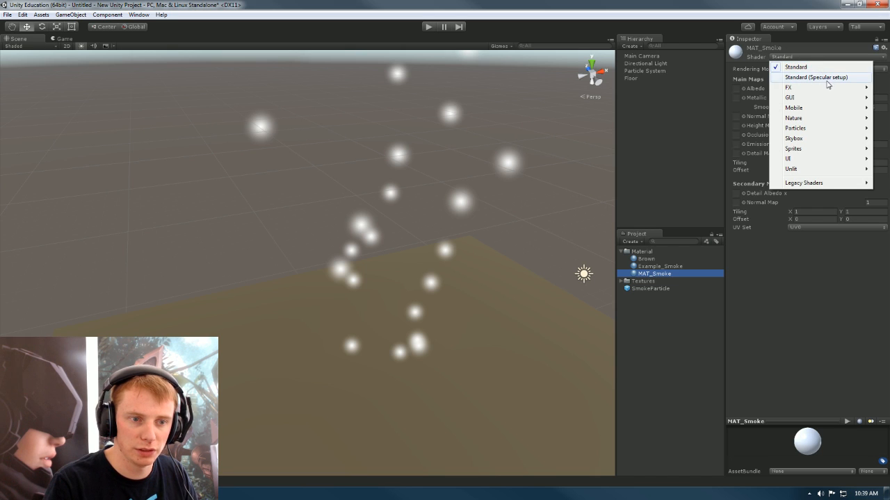
pyautogui.moveTo(818, 151)
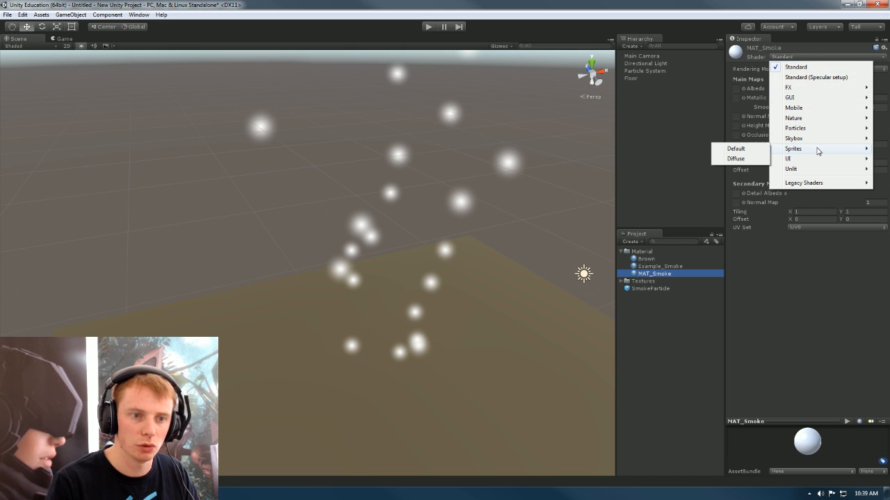
pyautogui.moveTo(809, 129)
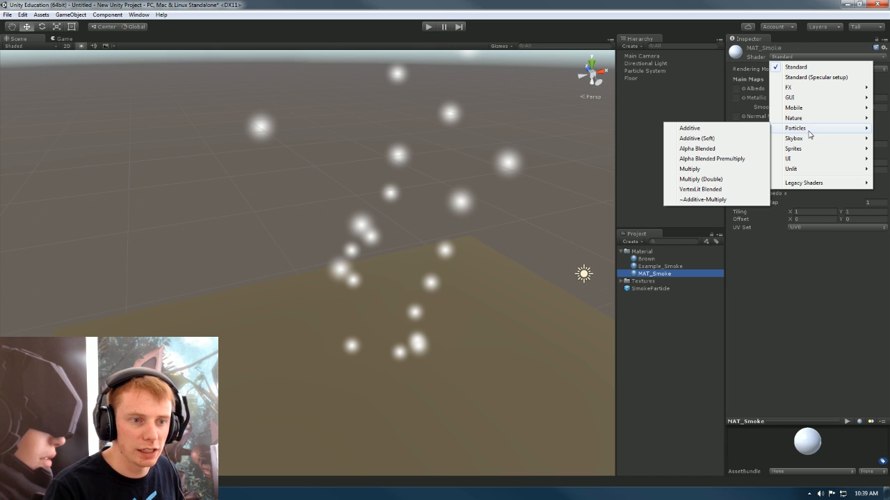
pyautogui.click(710, 151)
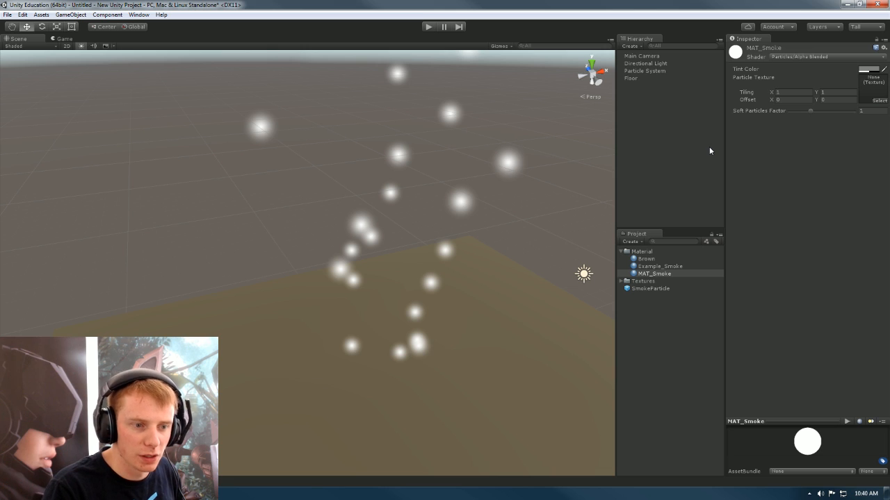
# Step: Assign the TXT_Smoke texture as MAT_Smoke's particle texture, and enlarge and rotate the material preview
pyautogui.click(622, 281)
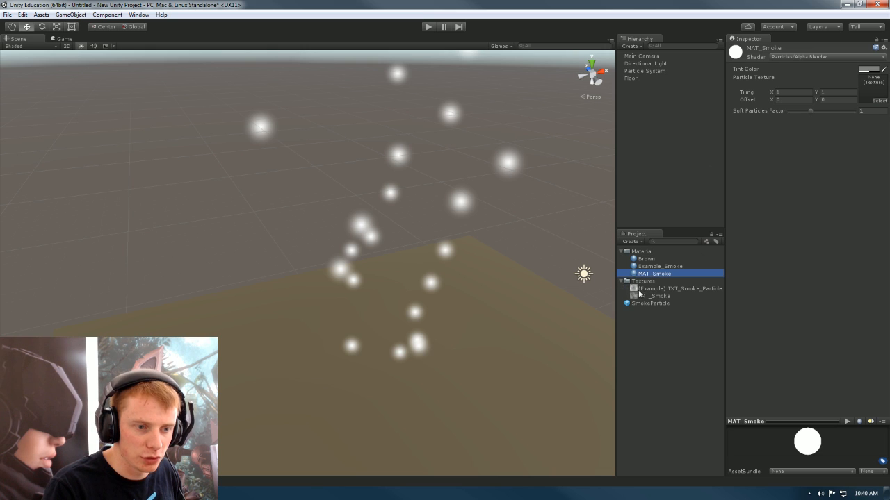
pyautogui.moveTo(646, 298); pyautogui.dragTo(790, 247)
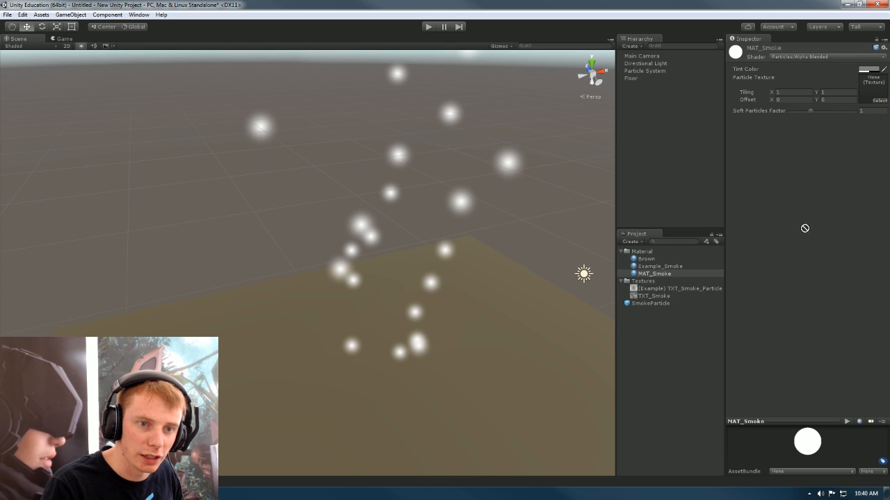
pyautogui.moveTo(873, 90); pyautogui.dragTo(871, 89)
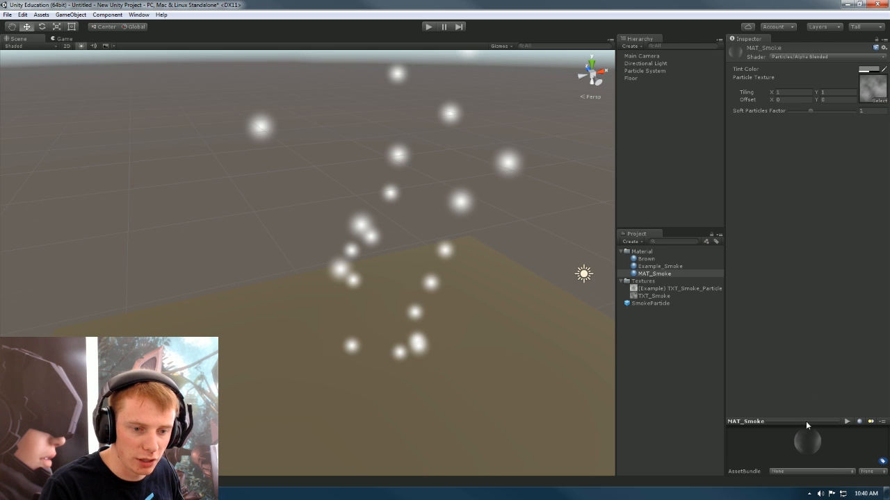
pyautogui.moveTo(805, 421); pyautogui.dragTo(810, 266)
pyautogui.moveTo(839, 404); pyautogui.dragTo(855, 355)
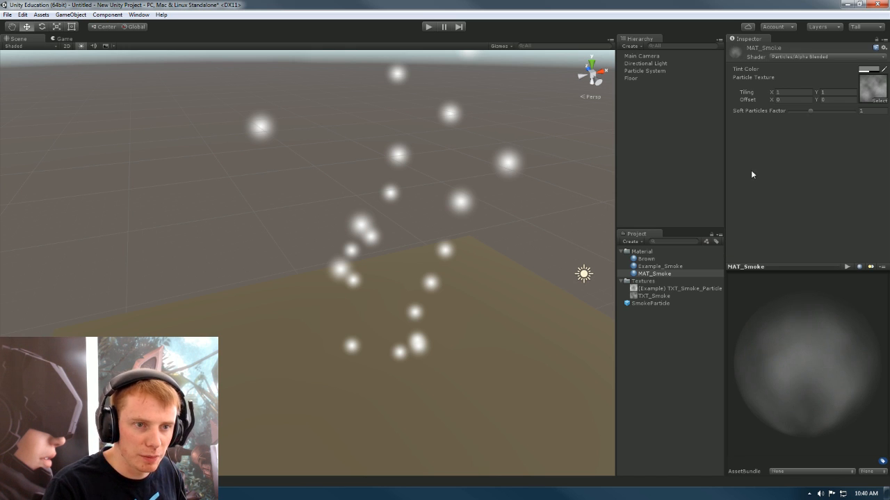
# Step: Apply the MAT_Smoke material to the particle system in the scene and select the system to play its particles
pyautogui.click(653, 275)
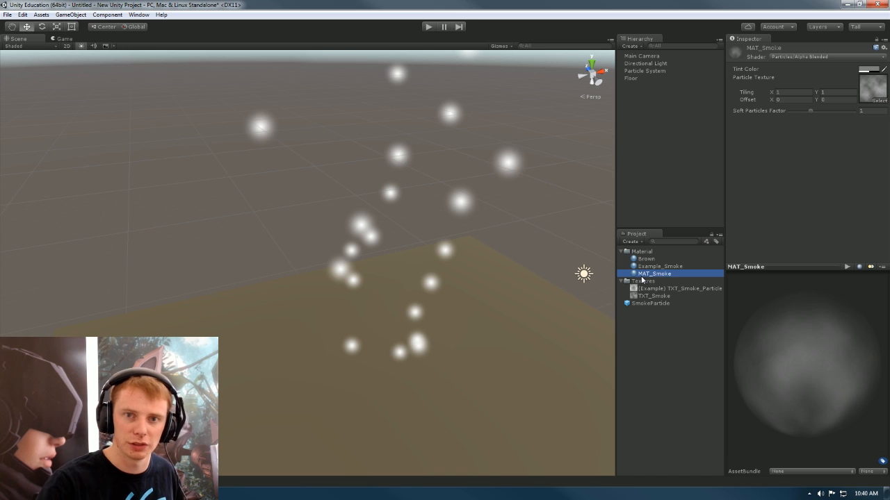
pyautogui.moveTo(654, 275); pyautogui.dragTo(427, 324)
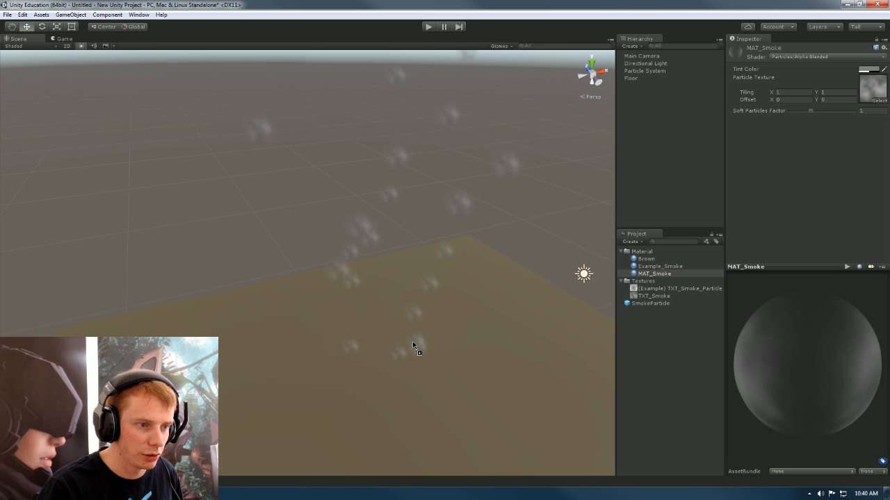
pyautogui.moveTo(653, 276); pyautogui.dragTo(672, 274)
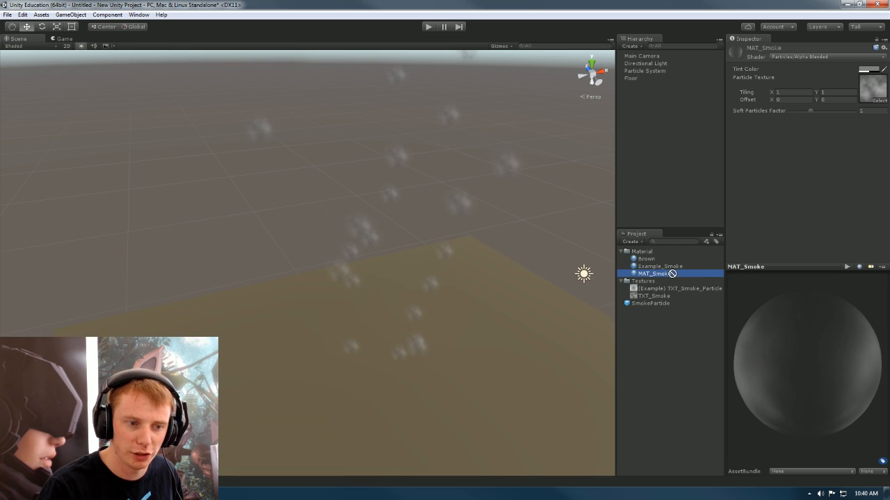
pyautogui.click(425, 285)
pyautogui.keyDown('alt'); pyautogui.moveTo(481, 320); pyautogui.dragTo(581, 315); pyautogui.keyUp('alt')
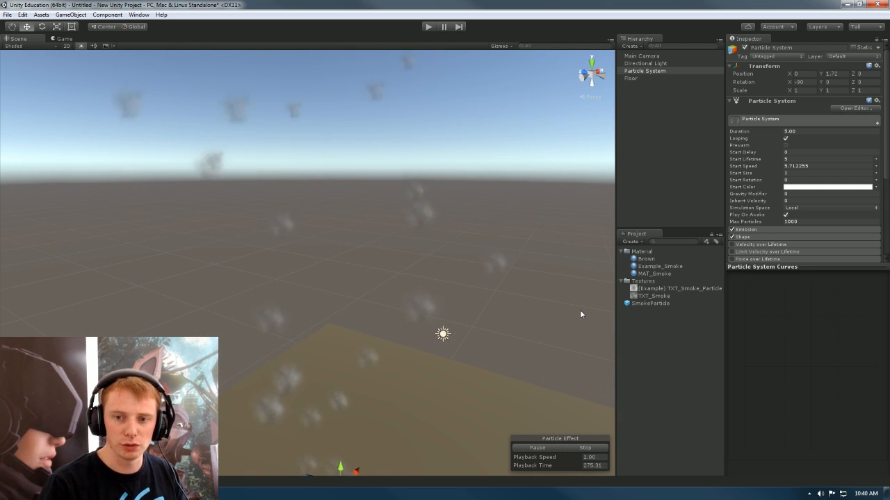
# Step: Check the TXT_Smoke texture's import settings and try the Particles/Additive (Soft) shader on MAT_Smoke
pyautogui.click(659, 296)
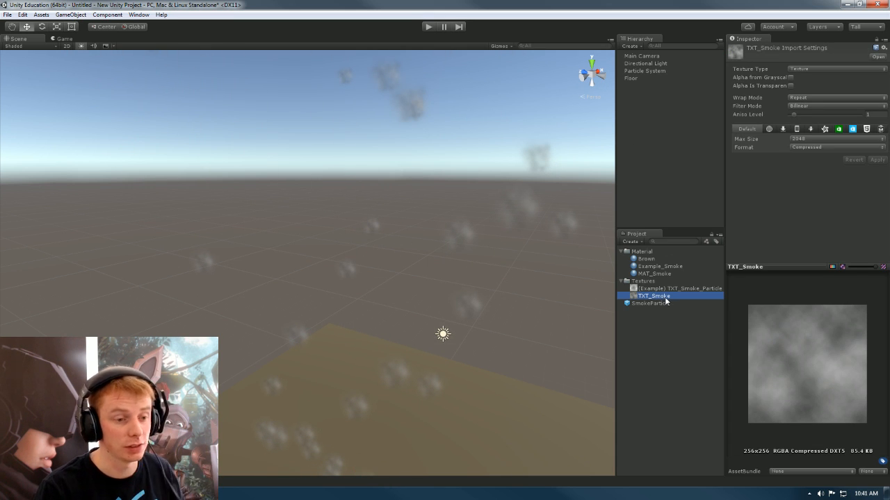
pyautogui.click(654, 274)
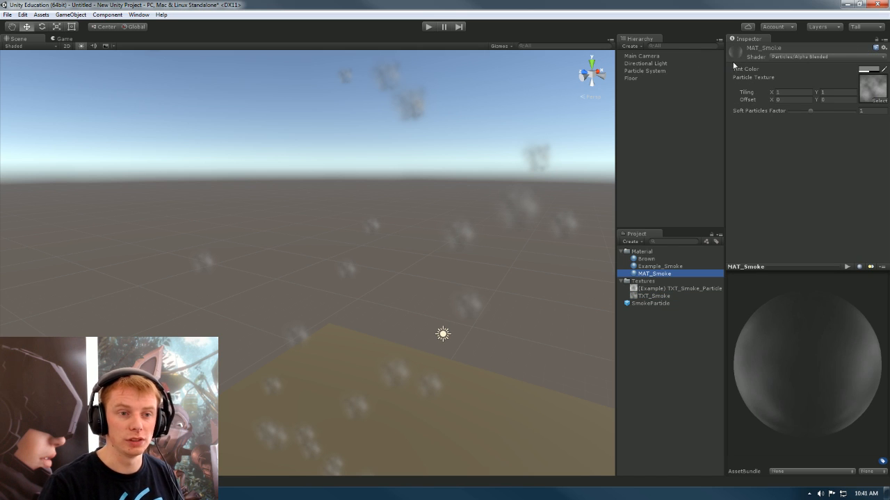
pyautogui.click(828, 57)
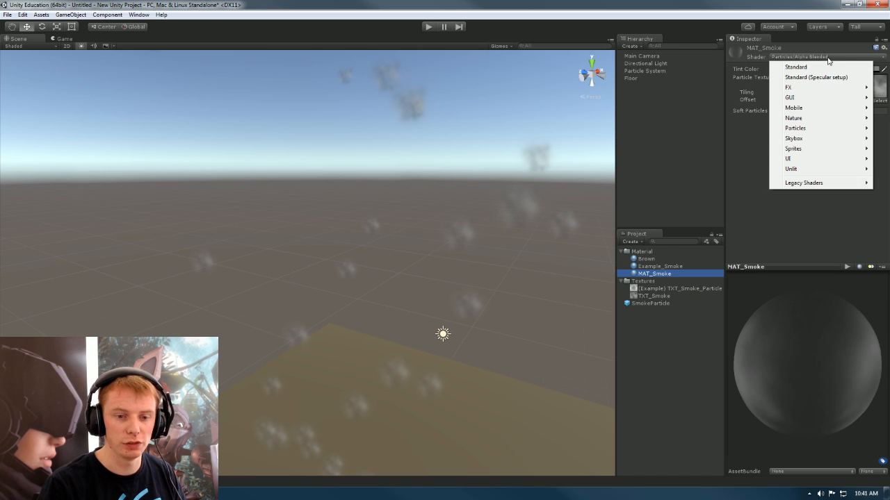
pyautogui.moveTo(806, 130)
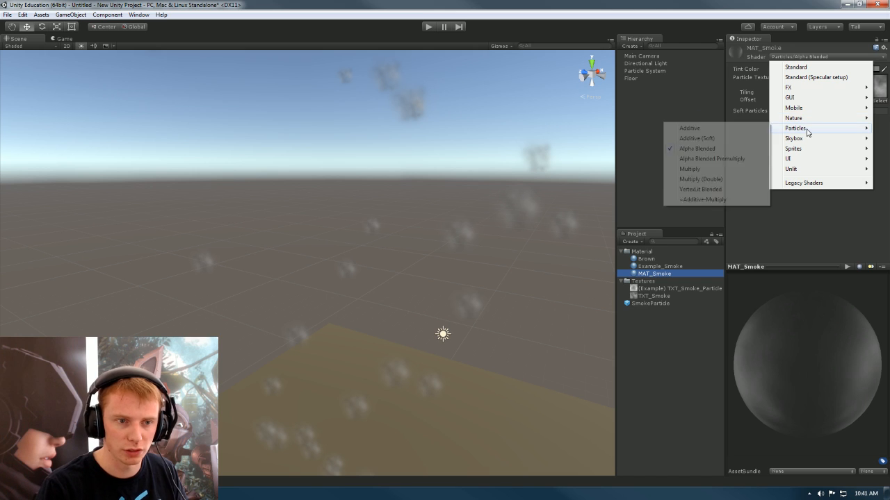
pyautogui.click(715, 139)
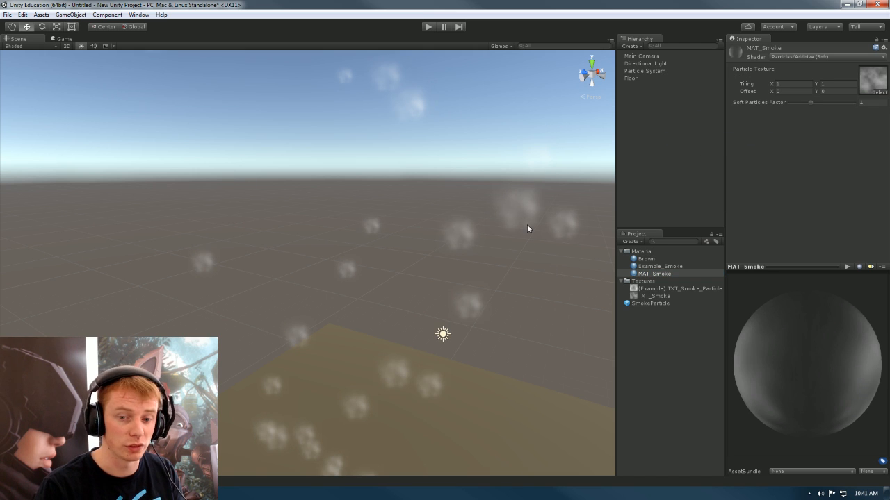
# Step: Switch the MAT_Smoke material's shader to Particles/Multiply
pyautogui.click(813, 59)
pyautogui.moveTo(809, 130)
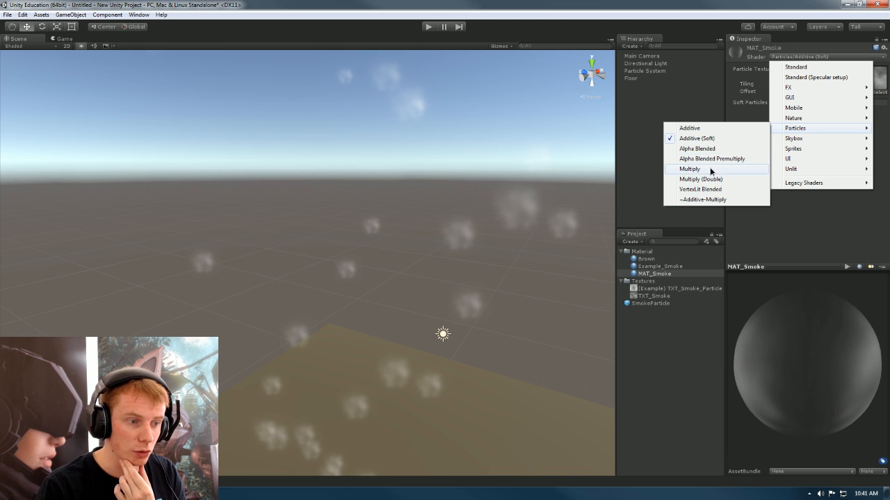
pyautogui.click(710, 169)
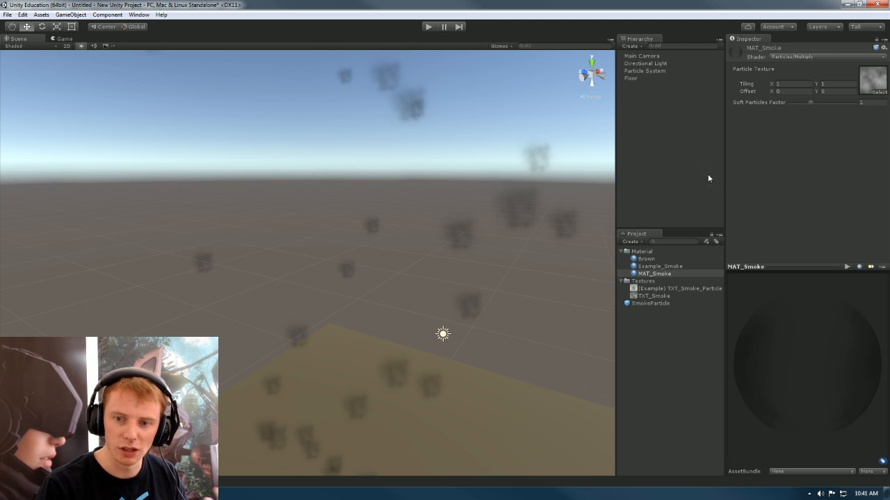
# Step: Switch the MAT_Smoke material's shader to Particles/Additive (Soft) and select the particle system in the scene to view its particles
pyautogui.click(801, 59)
pyautogui.moveTo(806, 141)
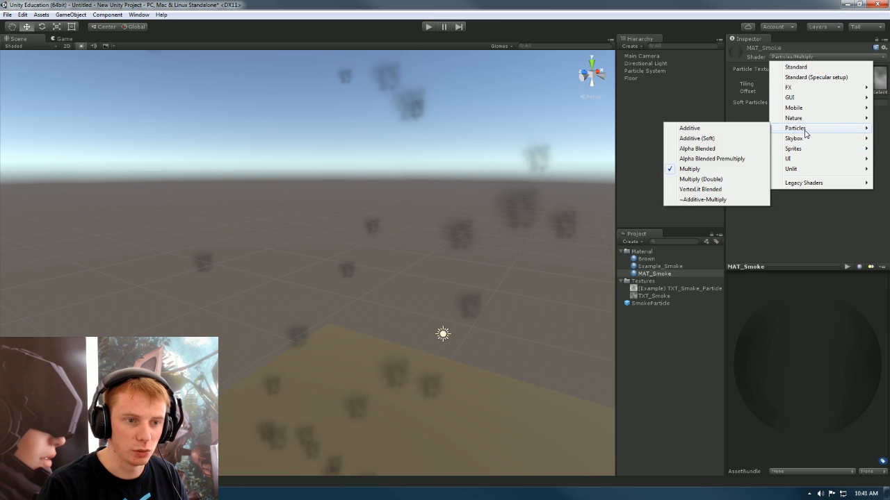
pyautogui.click(695, 138)
pyautogui.moveTo(500, 257); pyautogui.dragTo(562, 289, button='right')
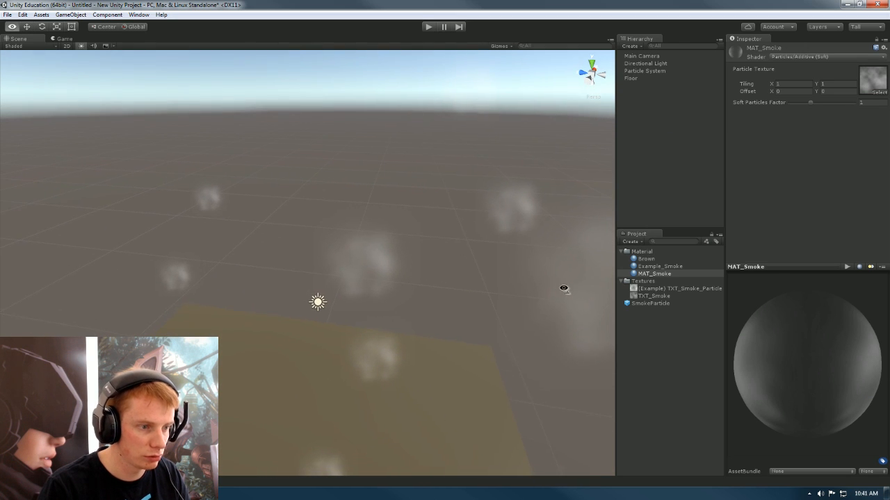
pyautogui.click(349, 278)
pyautogui.moveTo(348, 279); pyautogui.dragTo(413, 294, button='right')
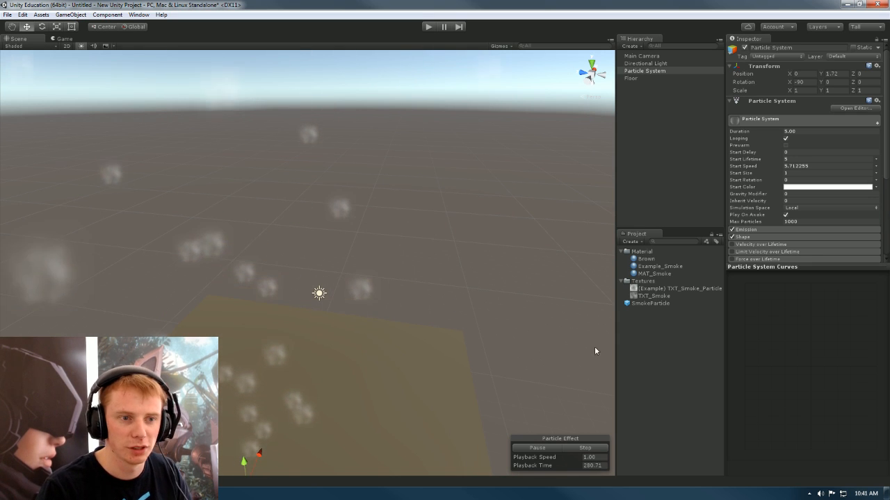
# Step: Try adjusting MAT_Smoke's Soft Particles Factor and reselect the particle system in the scene
pyautogui.click(656, 274)
pyautogui.moveTo(807, 102); pyautogui.dragTo(792, 121)
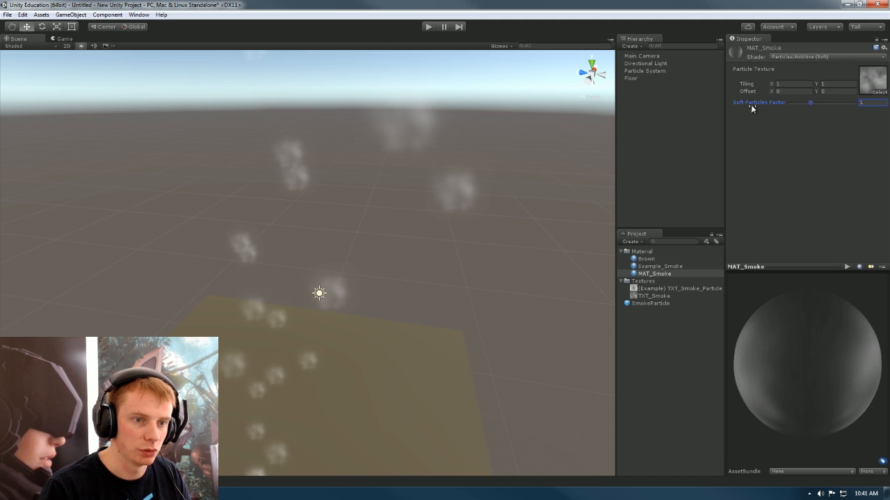
pyautogui.moveTo(319, 282); pyautogui.dragTo(439, 334, button='right')
pyautogui.click(335, 244)
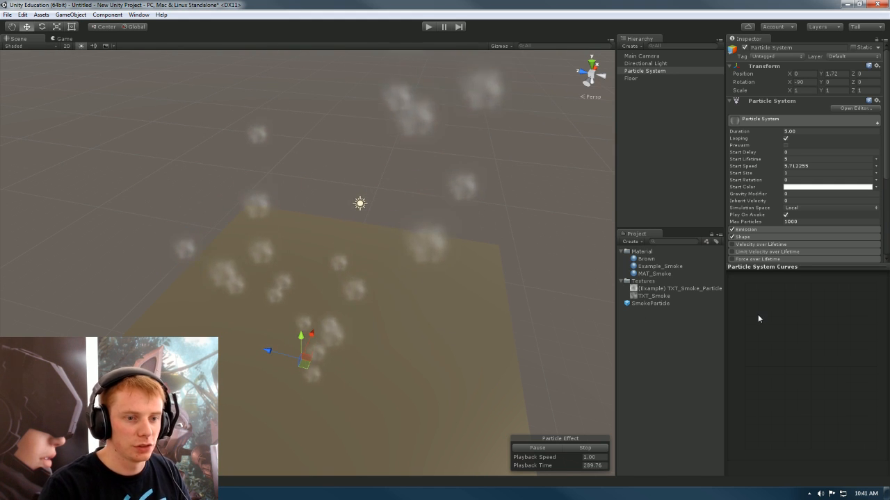
# Step: Shrink the Particle System Curves area and widen the Inspector and Hierarchy to show all of the particle system's modules
pyautogui.moveTo(763, 267); pyautogui.dragTo(763, 395)
pyautogui.moveTo(725, 191); pyautogui.dragTo(653, 191)
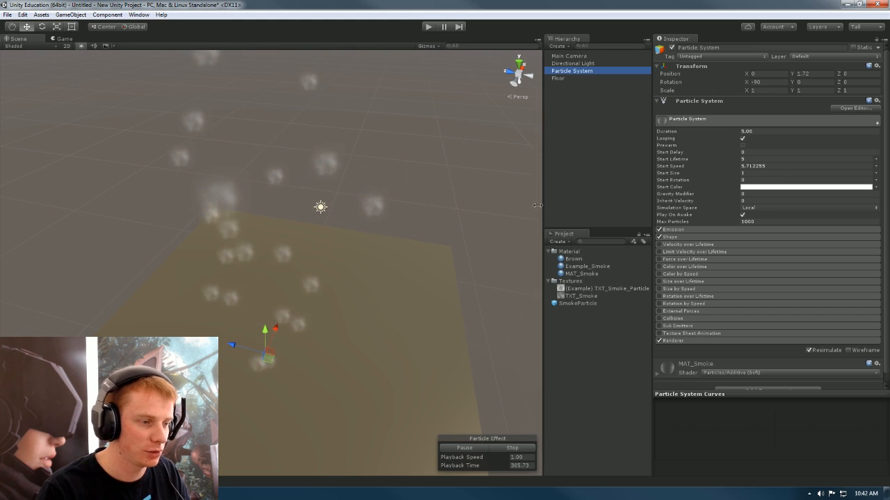
pyautogui.moveTo(545, 204); pyautogui.dragTo(537, 204)
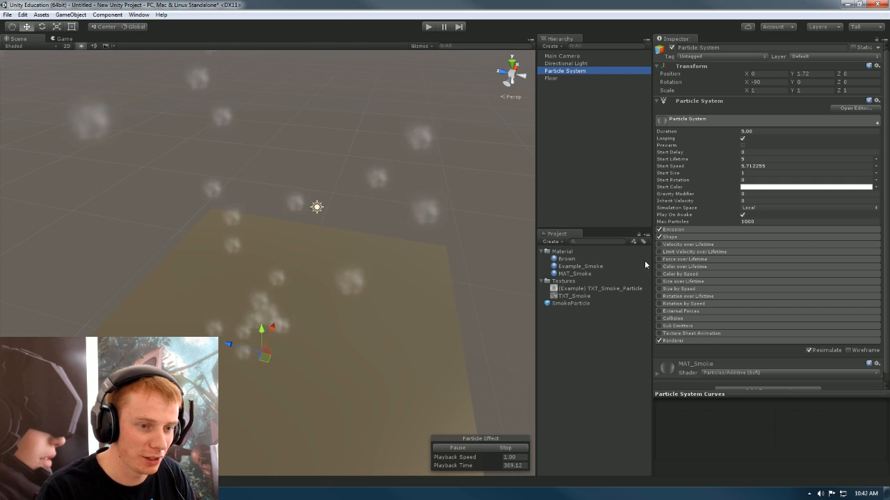
pyautogui.click(735, 128)
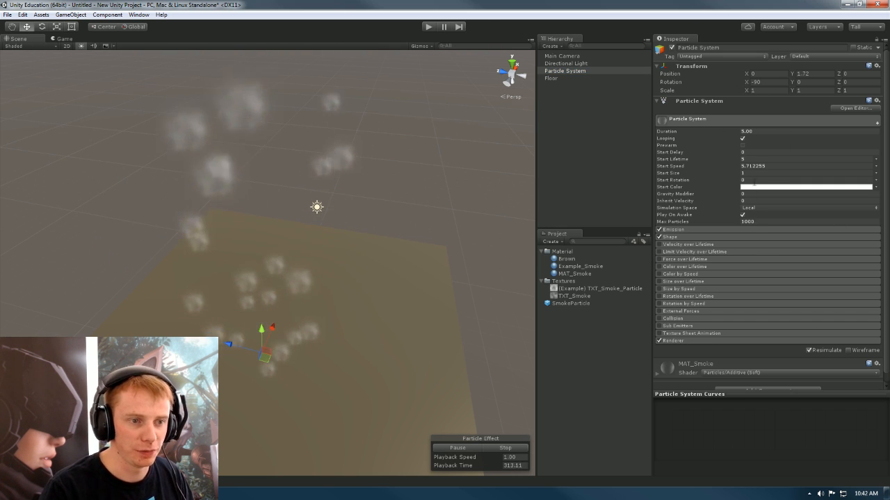
# Step: Turn off looping for the particle system and try a duration of 3.00
pyautogui.keyDown('alt'); pyautogui.moveTo(332, 265); pyautogui.dragTo(312, 187); pyautogui.keyUp('alt')
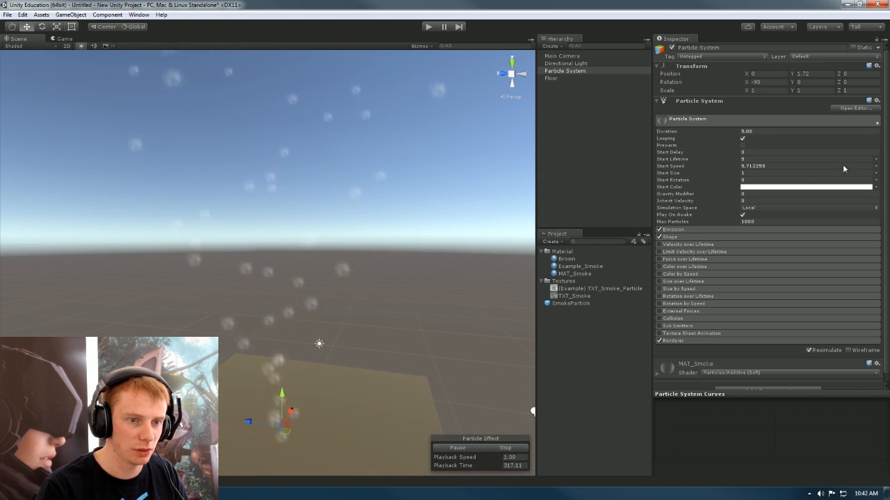
pyautogui.click(743, 138)
pyautogui.click(756, 132)
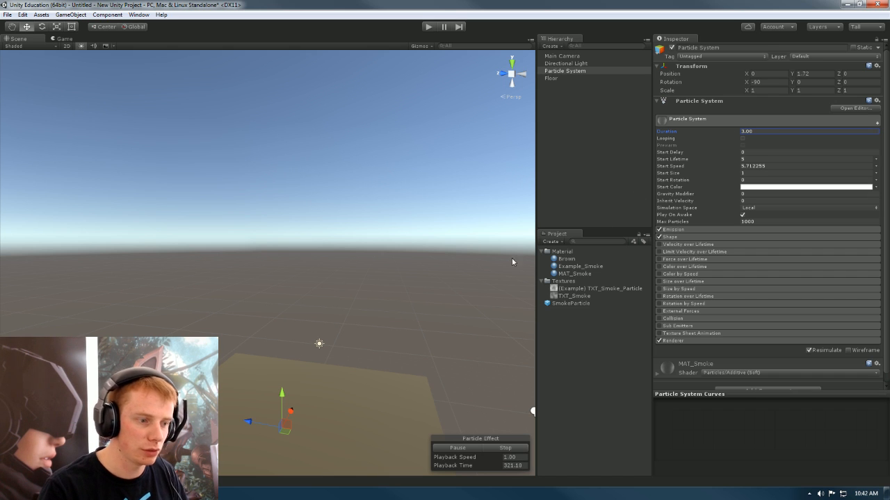
pyautogui.keyDown('alt'); pyautogui.moveTo(288, 427); pyautogui.dragTo(387, 404); pyautogui.keyUp('alt')
pyautogui.click(397, 252)
# Step: Try to move the particle system upward above the floor and undo the recent changes
pyautogui.click(264, 346)
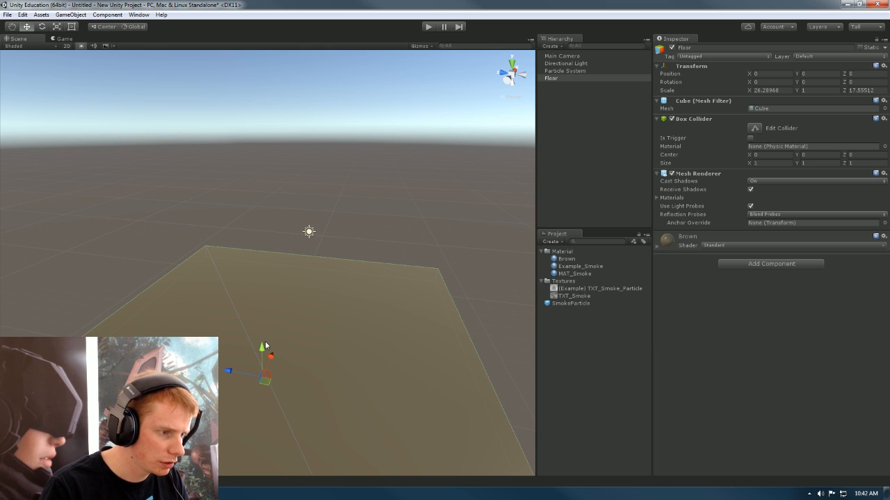
pyautogui.click(565, 71)
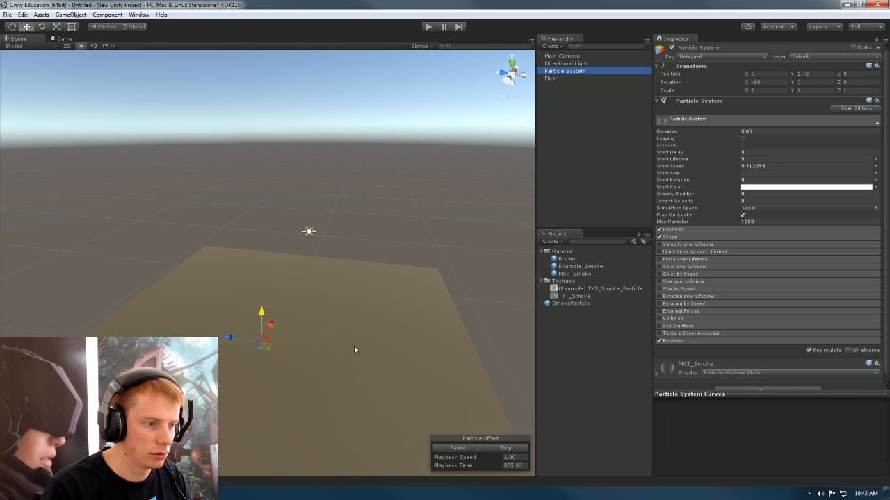
pyautogui.moveTo(263, 318); pyautogui.dragTo(276, 243)
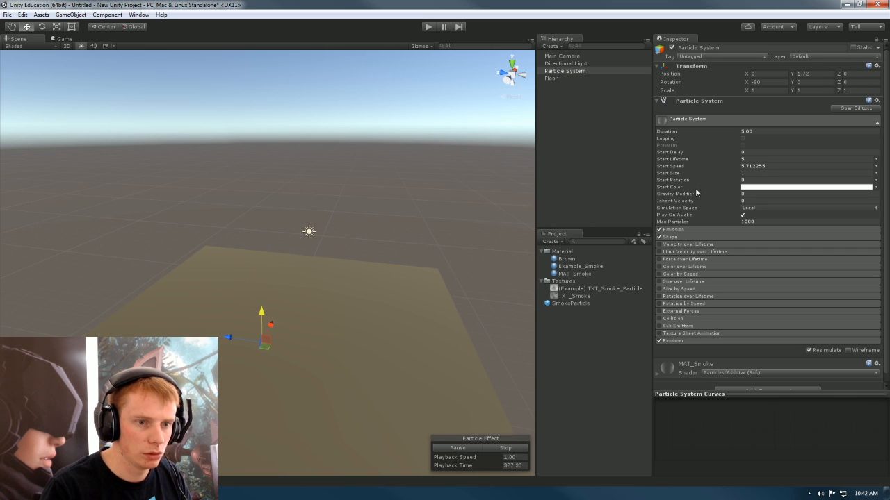
pyautogui.hotkey('ctrl', 'z')
pyautogui.hotkey('ctrl', 'z')
# Step: Reselect the particle system and replay its particle effect in the scene
pyautogui.click(594, 66)
pyautogui.click(576, 78)
pyautogui.click(574, 73)
pyautogui.press('w')
pyautogui.moveTo(400, 303); pyautogui.dragTo(375, 331, button='right')
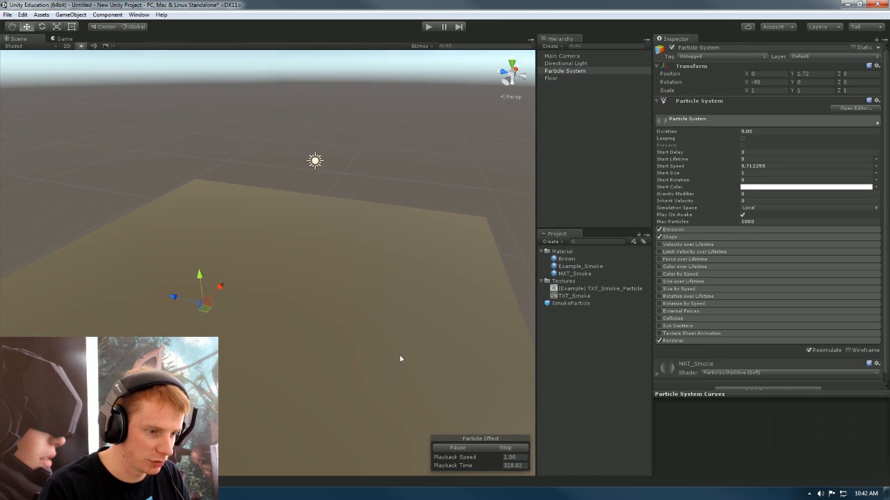
pyautogui.click(459, 447)
pyautogui.moveTo(405, 383); pyautogui.dragTo(334, 285, button='right')
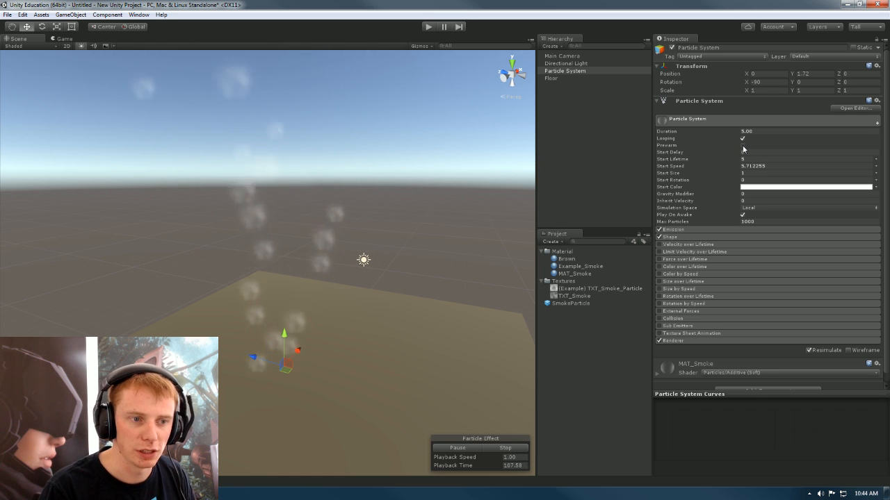
# Step: Try the particle system's Prewarm option, stop the playback, and leave Prewarm turned off
pyautogui.click(743, 145)
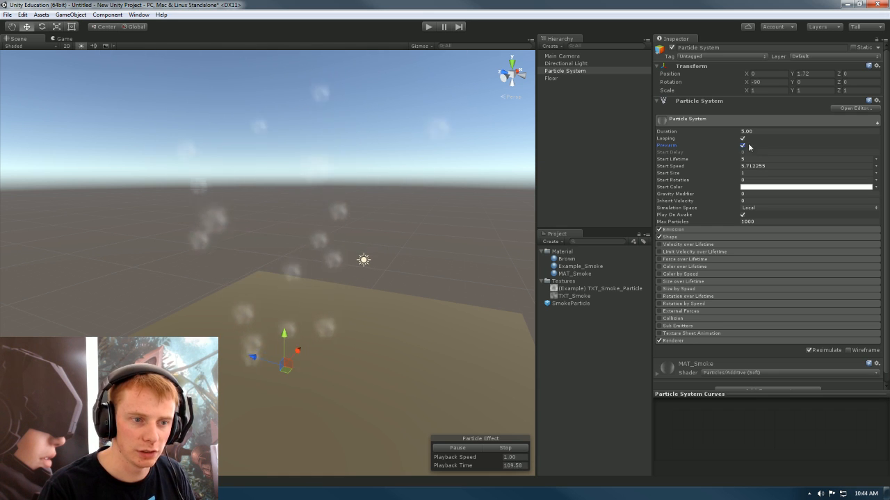
pyautogui.click(742, 146)
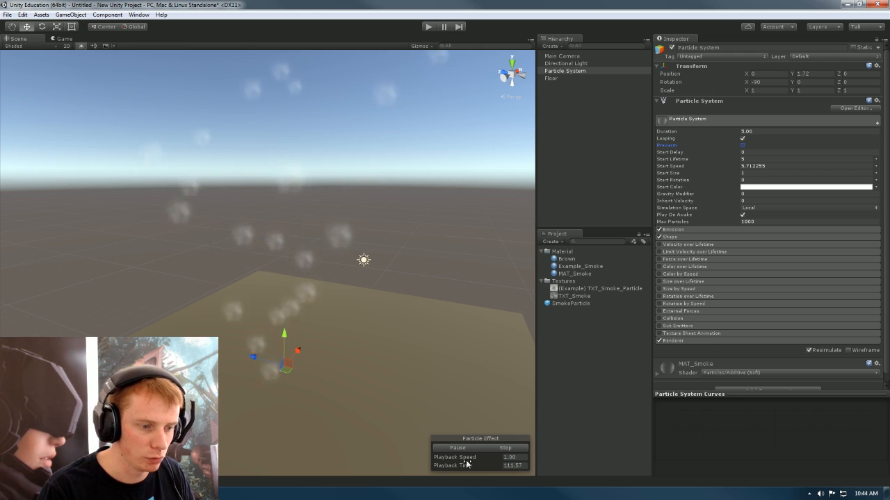
pyautogui.click(502, 449)
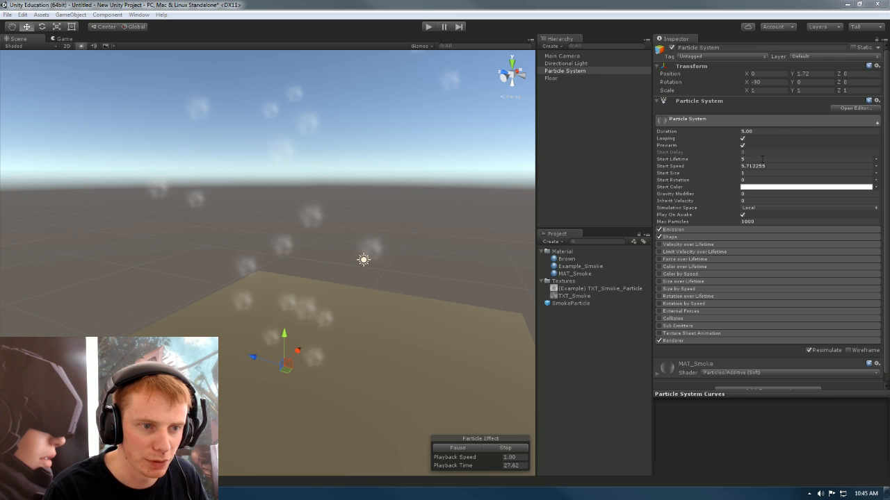
pyautogui.click(742, 145)
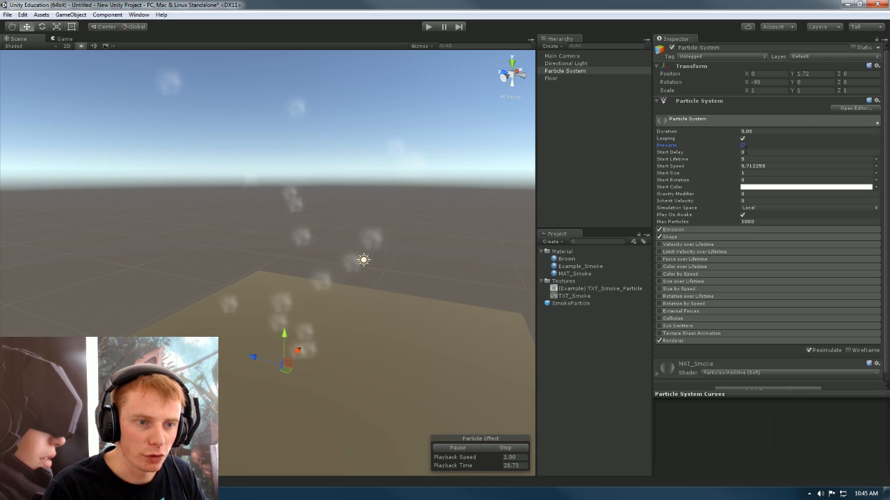
# Step: Examine the particle system's start delay, start lifetime and duration settings
pyautogui.click(755, 153)
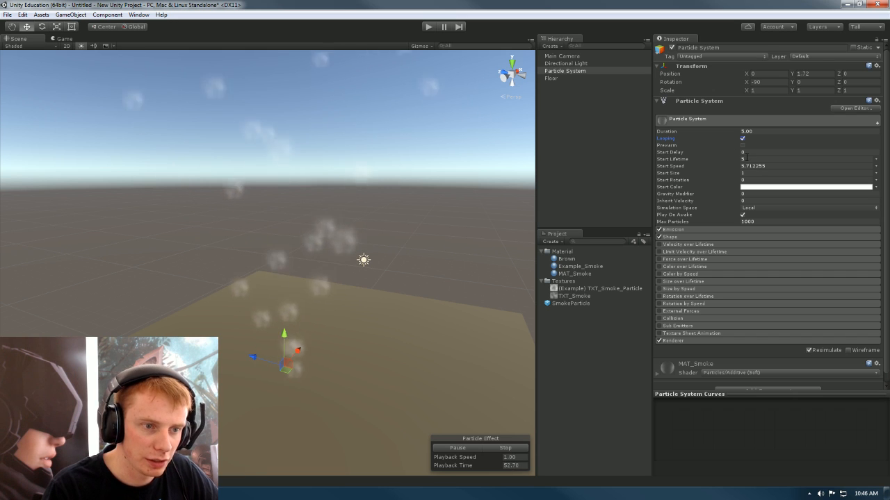
pyautogui.click(749, 159)
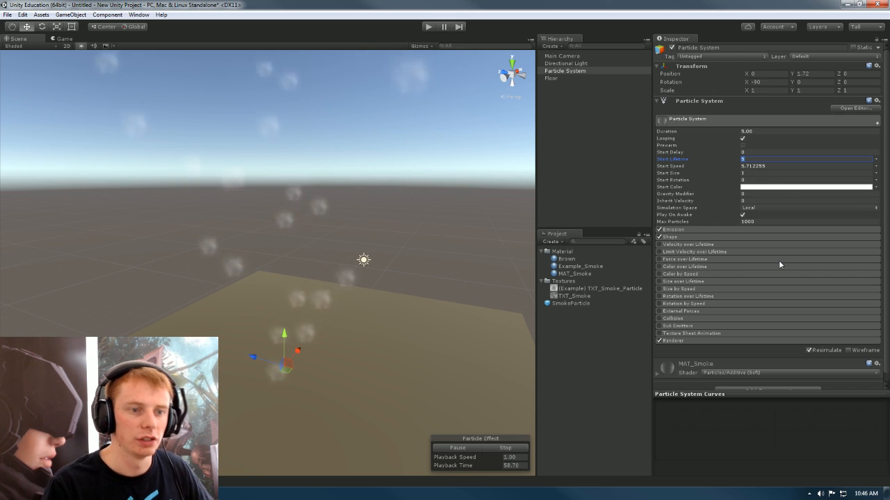
pyautogui.click(770, 132)
pyautogui.doubleClick(770, 132)
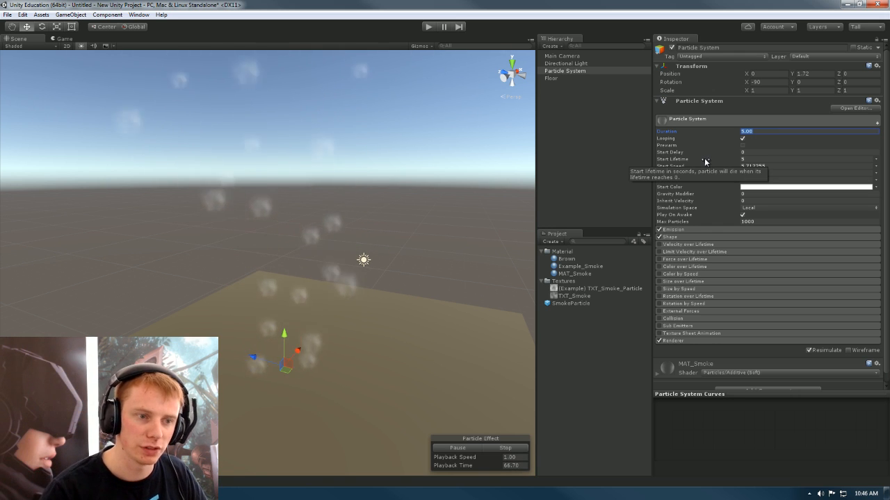
# Step: Set the particle system's Start Lifetime to 3
pyautogui.click(747, 159)
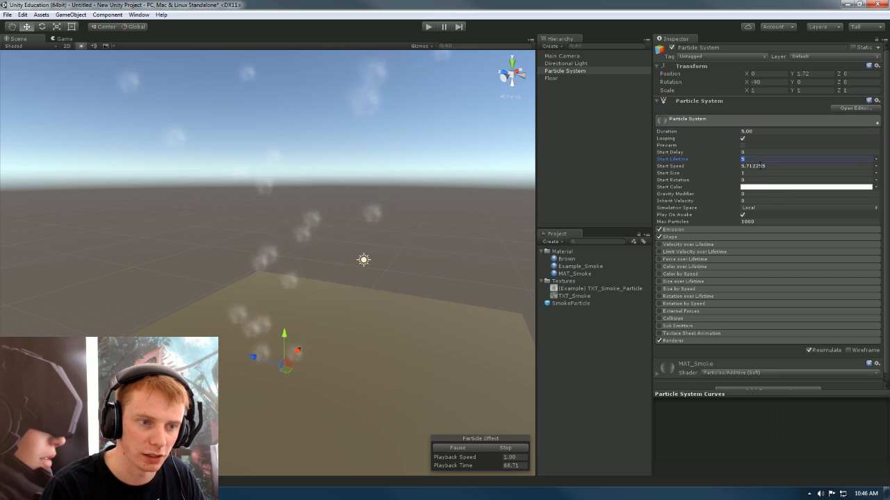
pyautogui.keyDown('alt'); pyautogui.moveTo(293, 255); pyautogui.dragTo(292, 214); pyautogui.keyUp('alt')
pyautogui.click(751, 160)
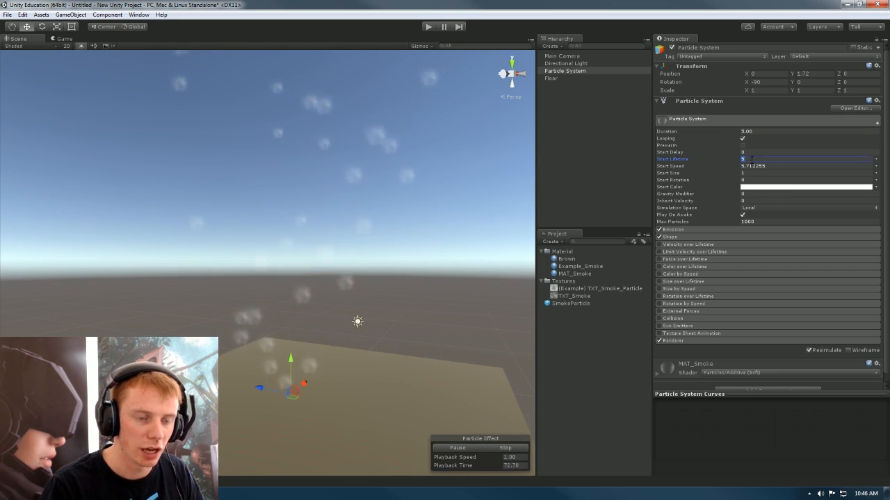
pyautogui.write('3')
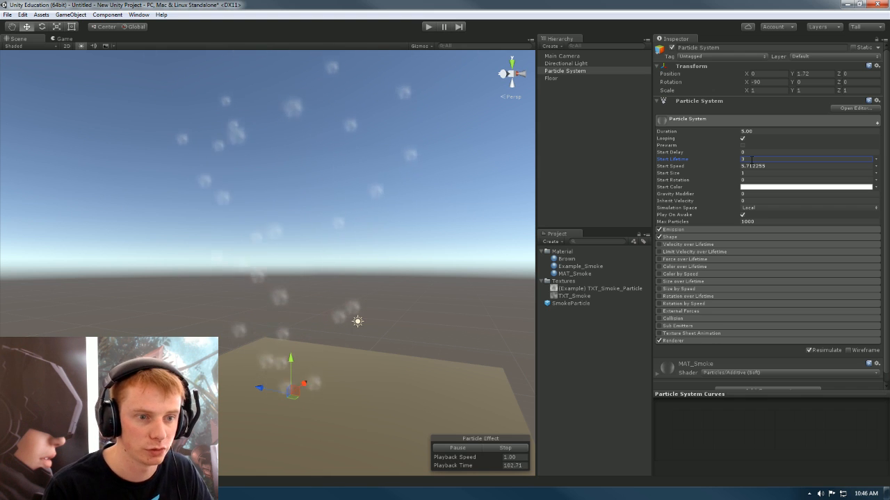
# Step: Lower the particle system's Start Speed to 1.5
pyautogui.moveTo(394, 244)
pyautogui.keyDown('alt'); pyautogui.mouseDown()
pyautogui.moveTo(397, 199)
pyautogui.moveTo(408, 252)
pyautogui.mouseUp(); pyautogui.keyUp('alt')
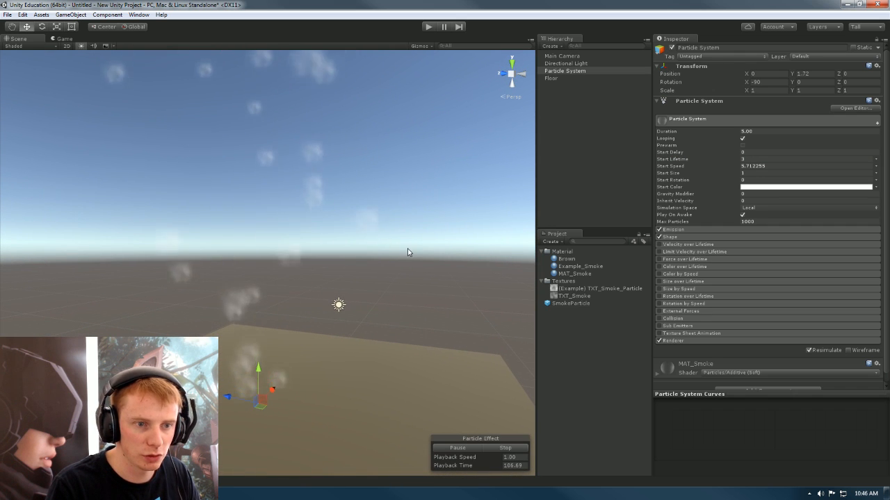
pyautogui.click(777, 167)
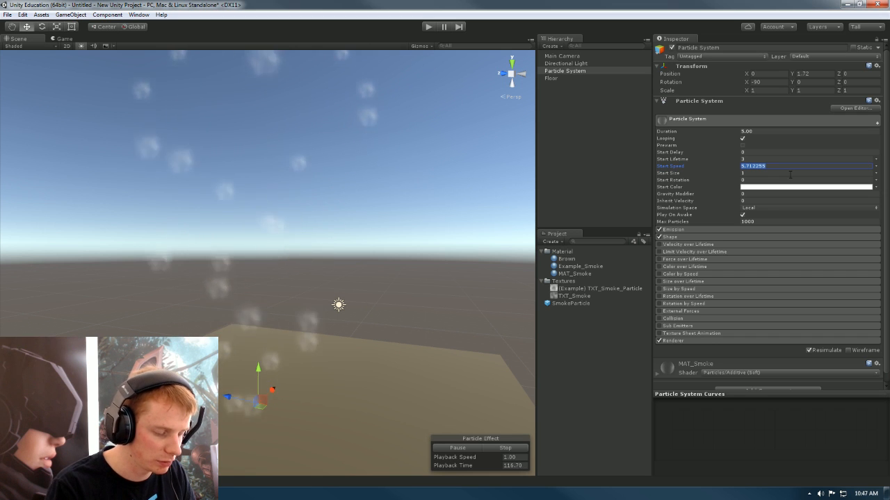
pyautogui.write('1')
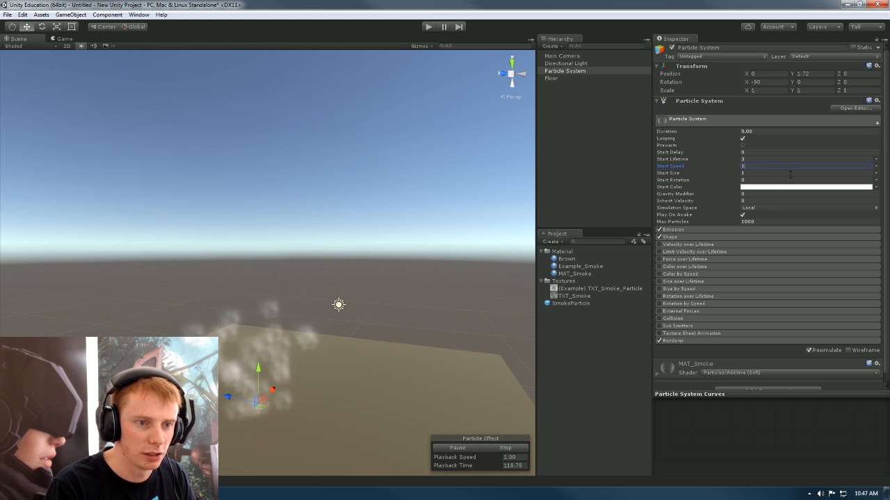
pyautogui.moveTo(369, 346)
pyautogui.keyDown('alt'); pyautogui.mouseDown()
pyautogui.moveTo(354, 392)
pyautogui.moveTo(373, 362)
pyautogui.mouseUp(); pyautogui.keyUp('alt')
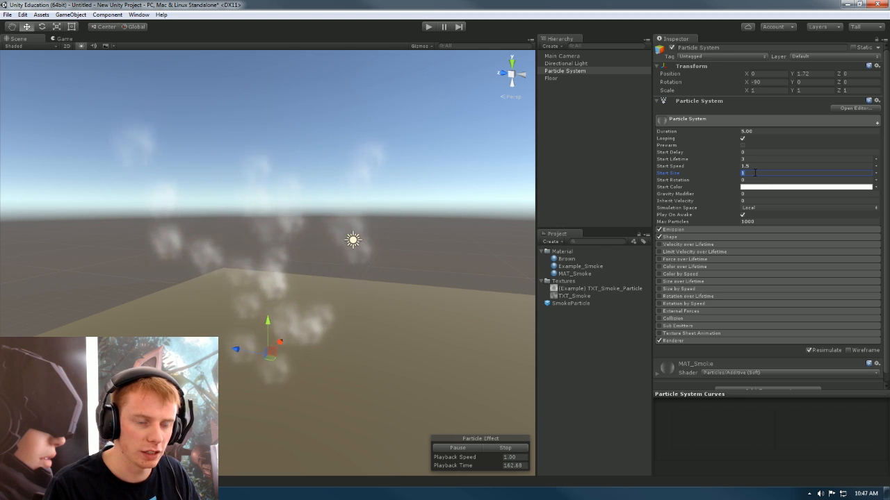
# Step: Try Start Size values of 5 and 3 for the particles, and return the size to 1
pyautogui.write('4')
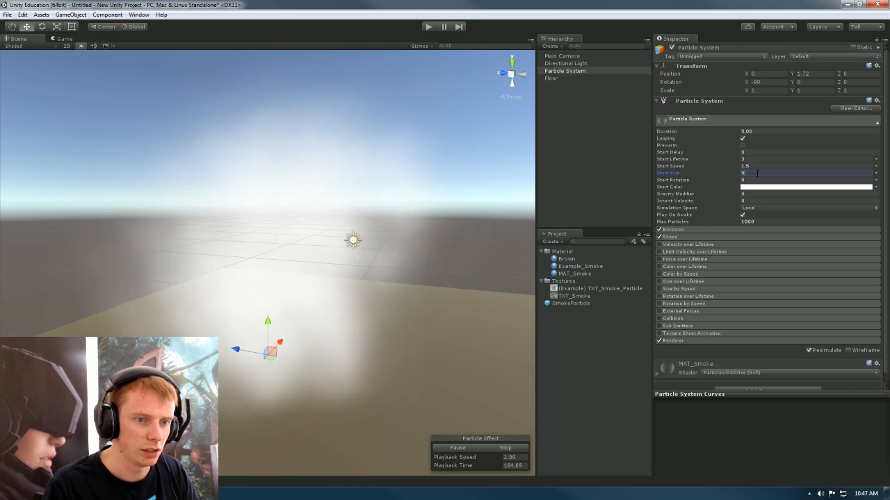
pyautogui.moveTo(750, 174); pyautogui.dragTo(732, 176)
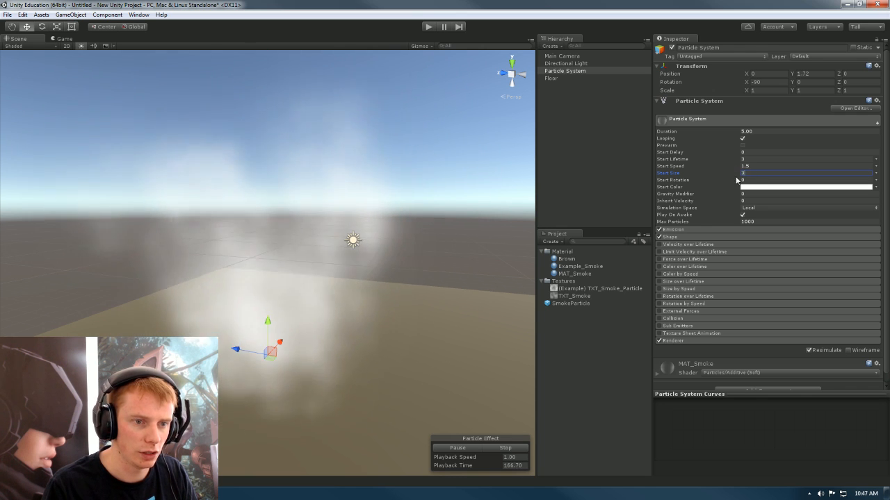
pyautogui.write('3')
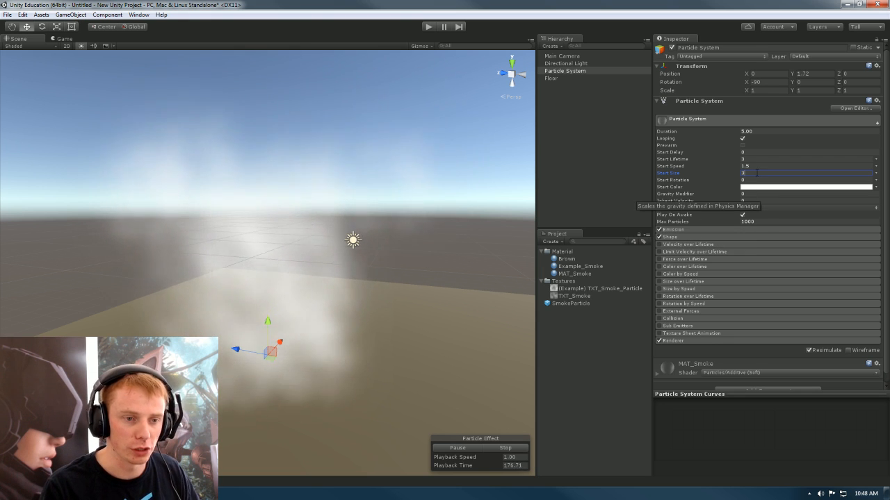
pyautogui.write('1')
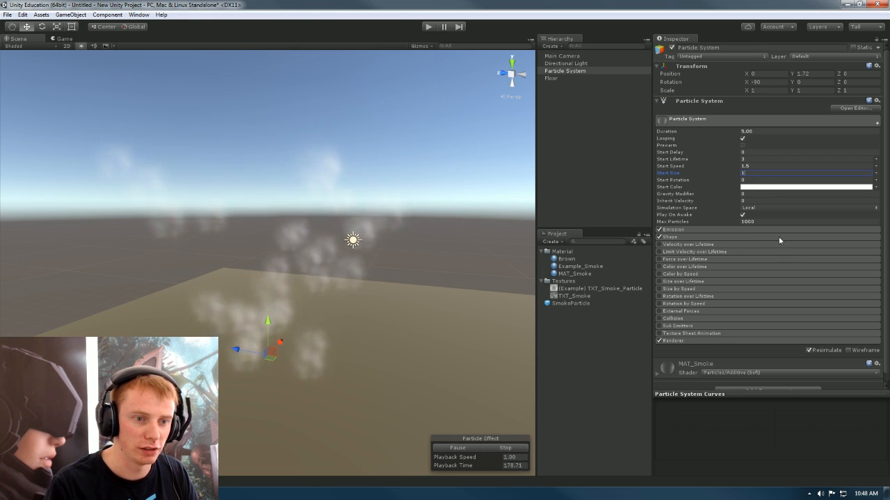
# Step: Expand the Emission module, try a Rate of 60, and return the Rate to 10
pyautogui.click(677, 229)
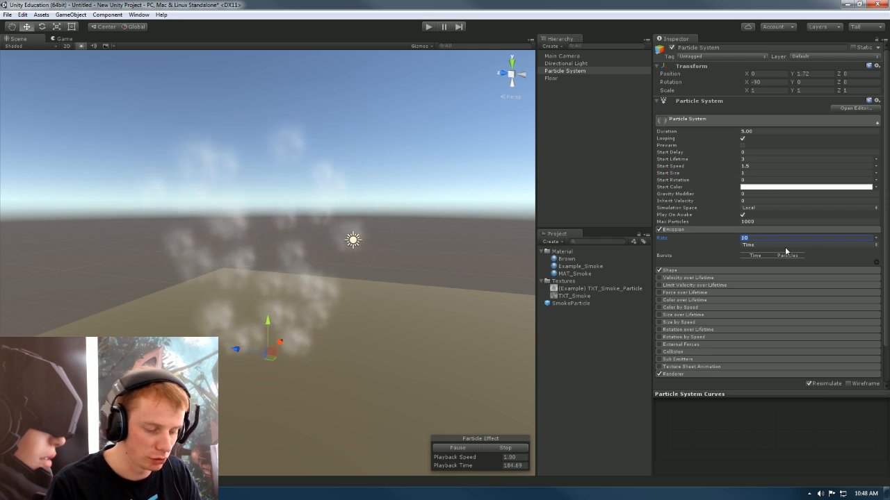
pyautogui.write('60')
pyautogui.press('BackSpace')
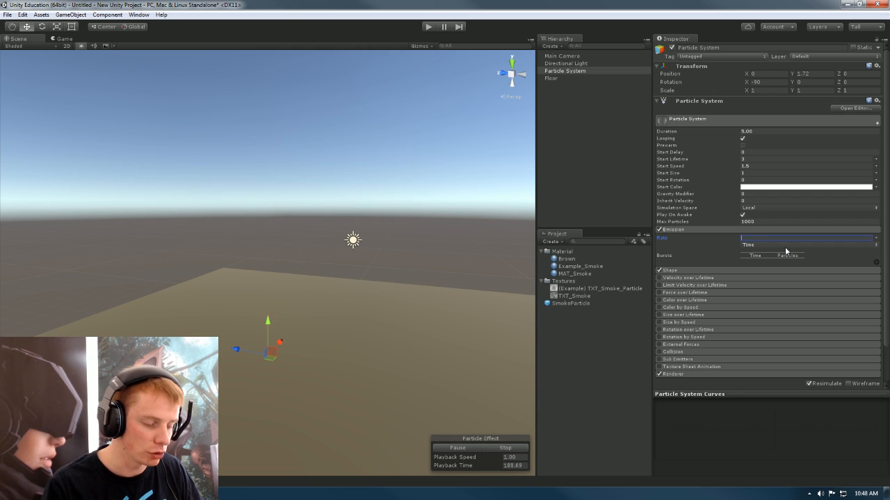
pyautogui.write('10')
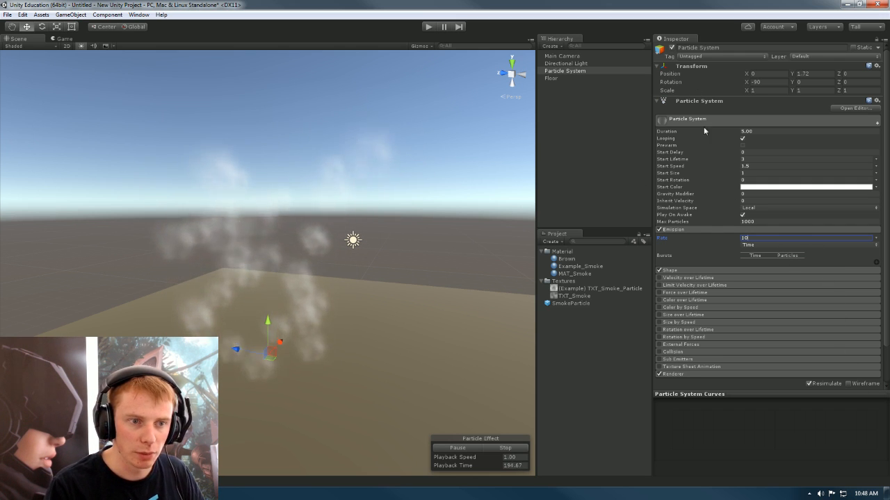
# Step: Turn on the wireframe display for the particles, and open and close the separate particle editor window
pyautogui.click(848, 384)
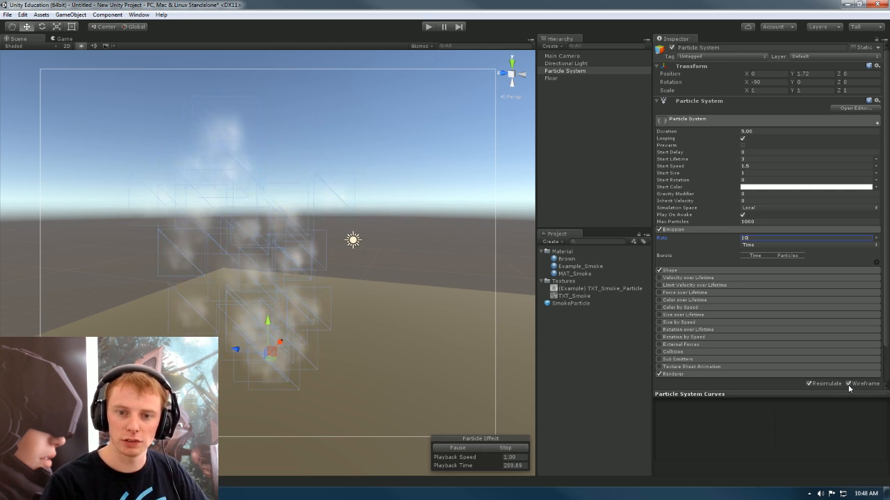
pyautogui.keyDown('alt'); pyautogui.moveTo(265, 306); pyautogui.dragTo(234, 303); pyautogui.keyUp('alt')
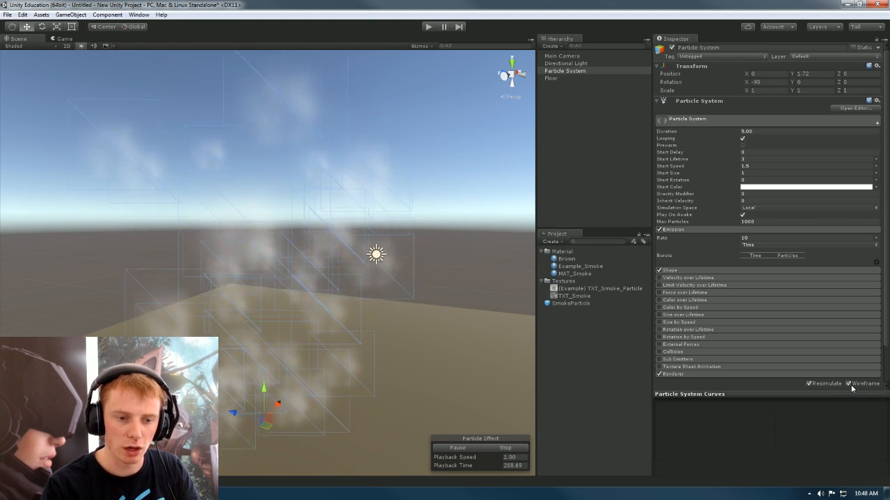
pyautogui.click(853, 108)
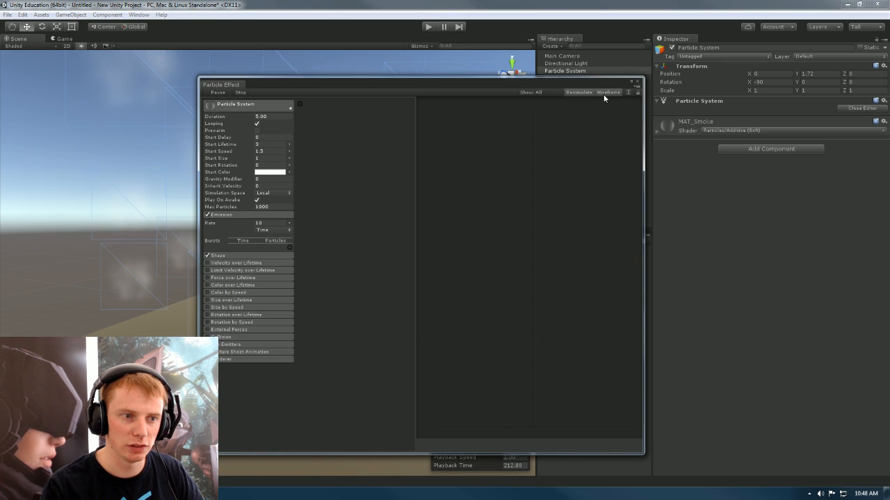
pyautogui.click(639, 83)
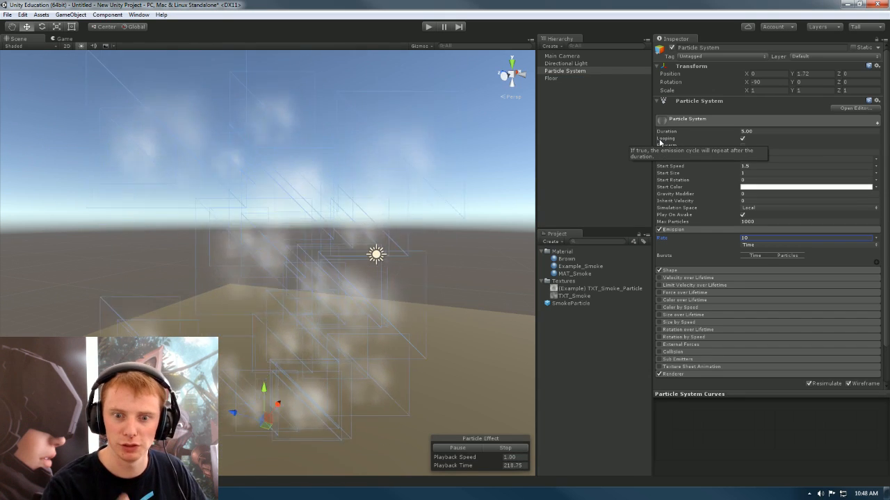
# Step: Raise the emission Rate to 1000 and Max Particles to 7000
pyautogui.moveTo(452, 264); pyautogui.dragTo(422, 264, button='right')
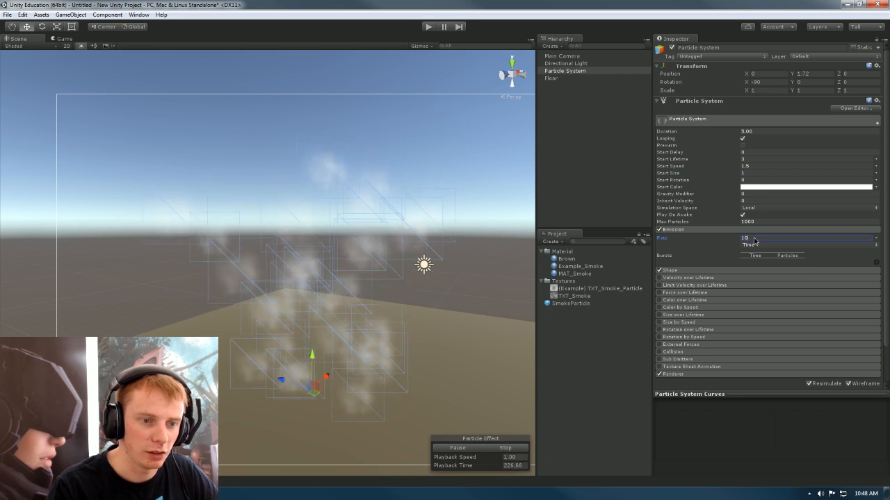
pyautogui.write('1000')
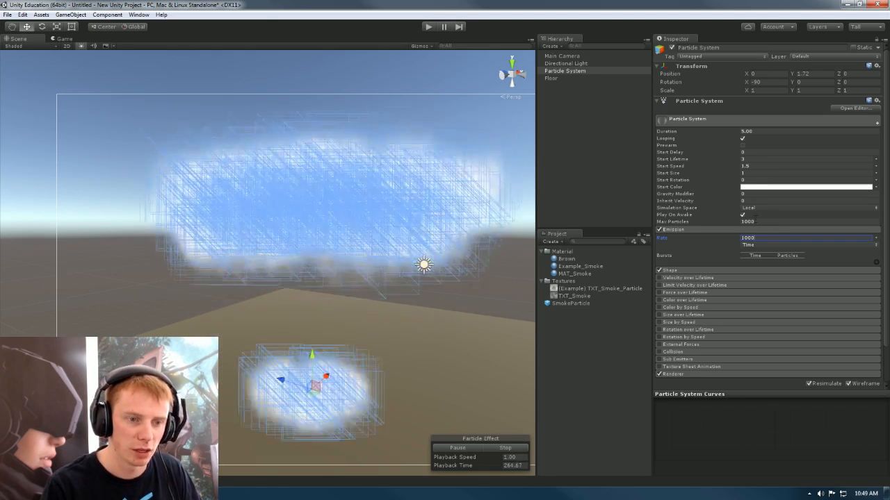
pyautogui.click(764, 223)
pyautogui.write('7000')
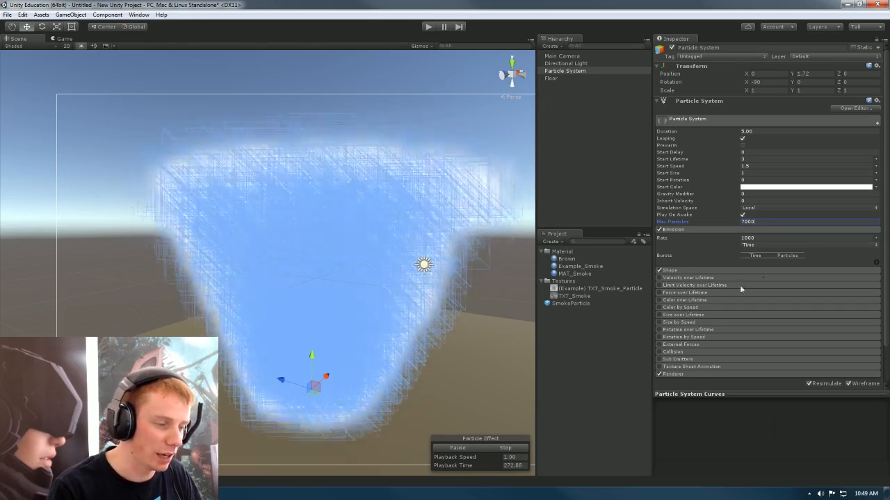
# Step: Move the particle system slightly in the scene to about Y 1.817 and Z 0.319
pyautogui.moveTo(312, 359); pyautogui.dragTo(354, 398)
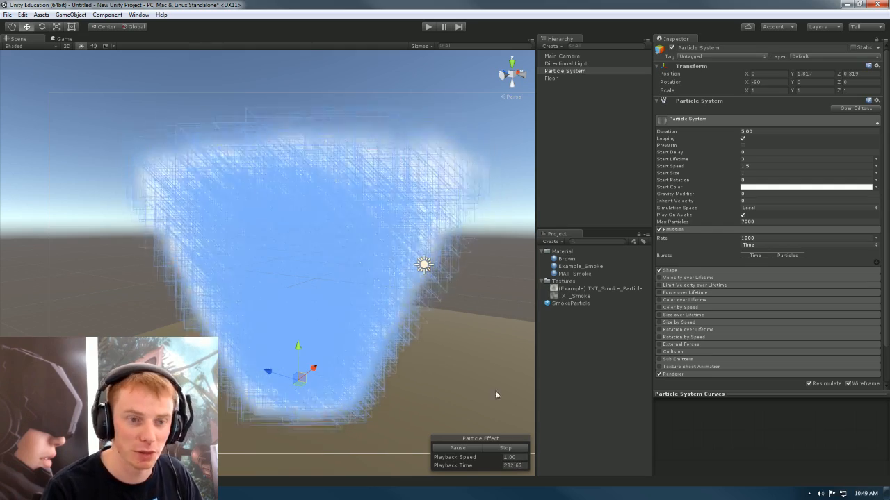
# Step: Restore Max Particles to 1000 and the emission Rate to 10
pyautogui.click(756, 223)
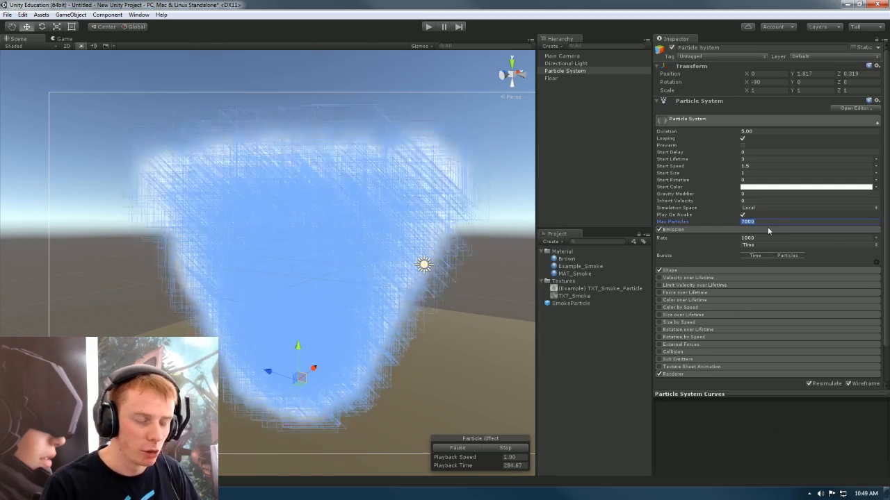
pyautogui.write('100')
pyautogui.write('0')
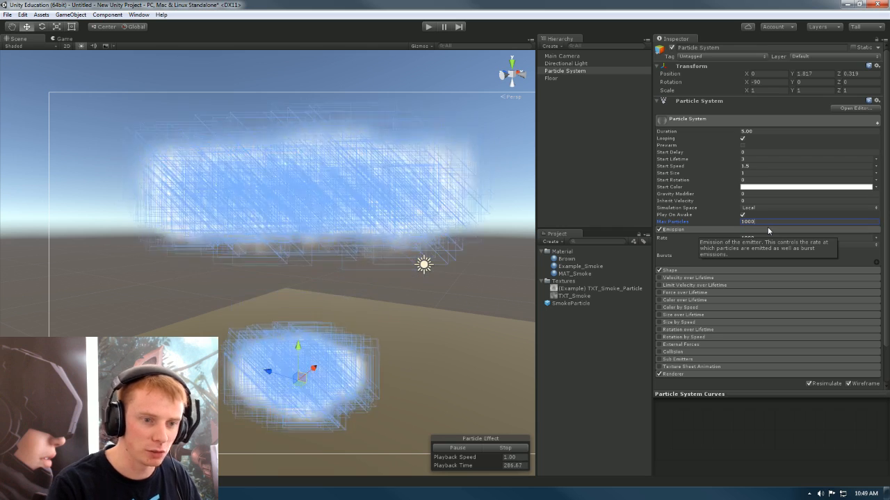
pyautogui.click(763, 238)
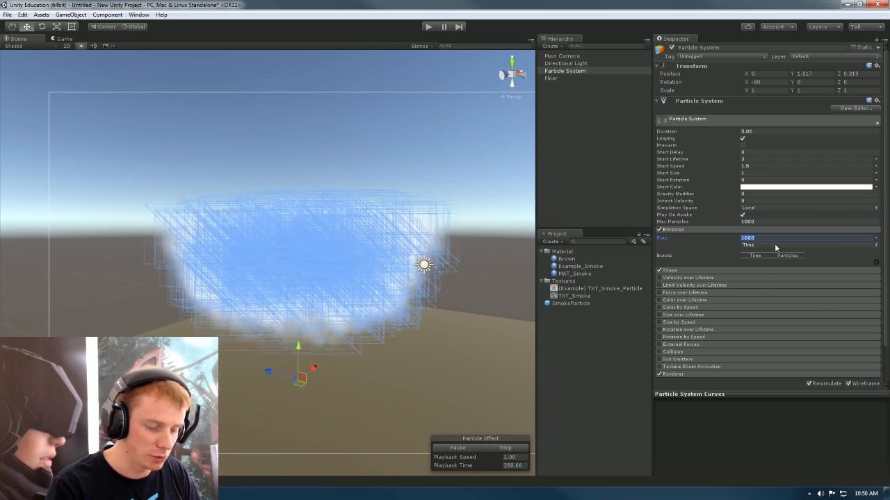
pyautogui.write('10')
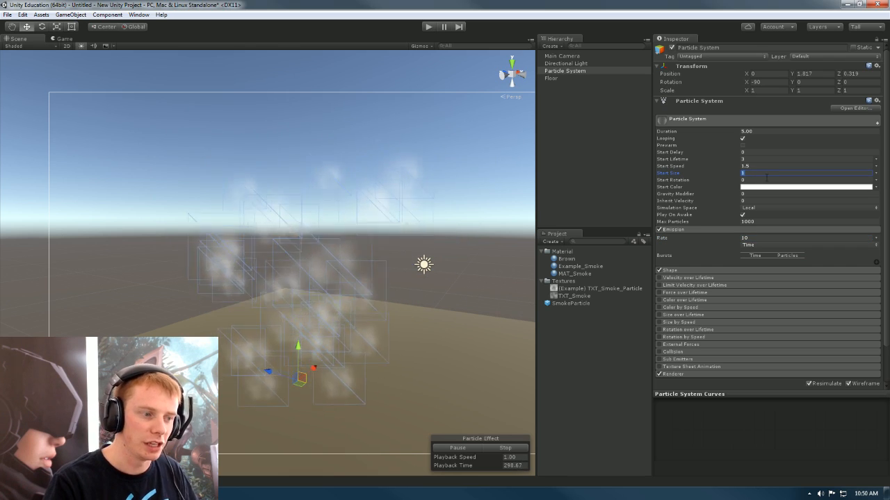
# Step: Set the particles' Start Size to 4
pyautogui.write('5')
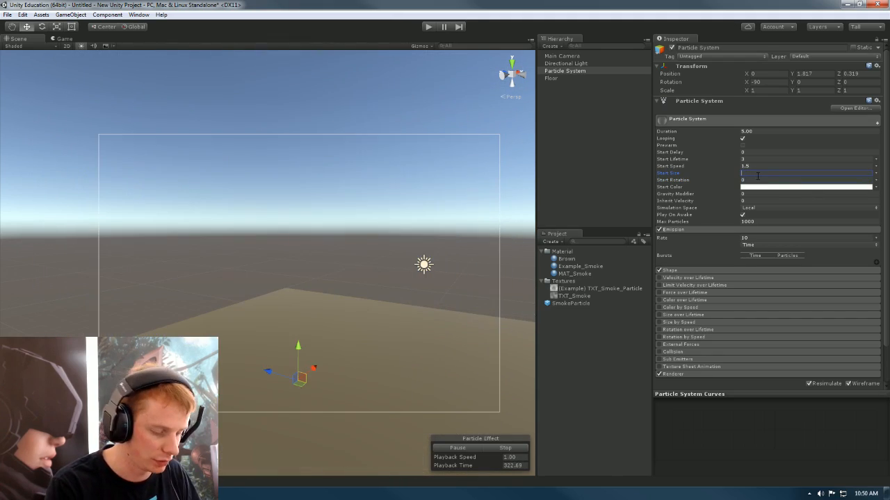
pyautogui.write('4')
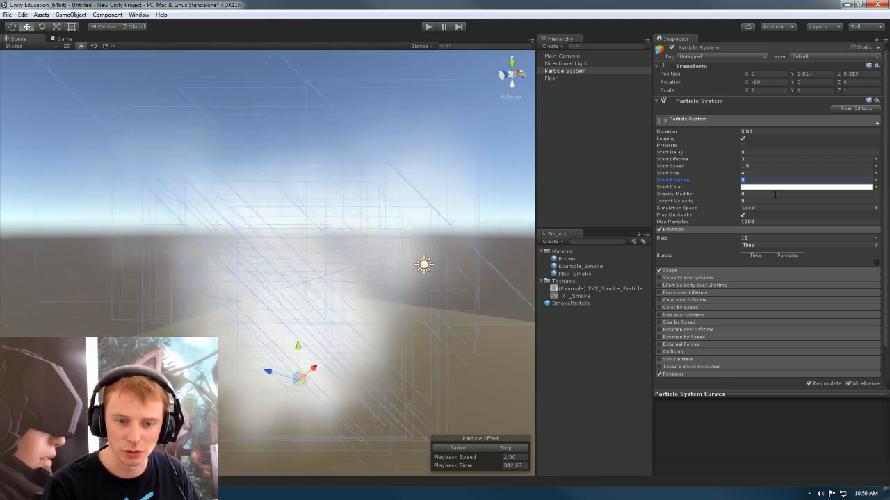
# Step: Try a muted red Start Color (A34646) for the particles, restore white (FFFFFF), and close the colour picker
pyautogui.click(759, 187)
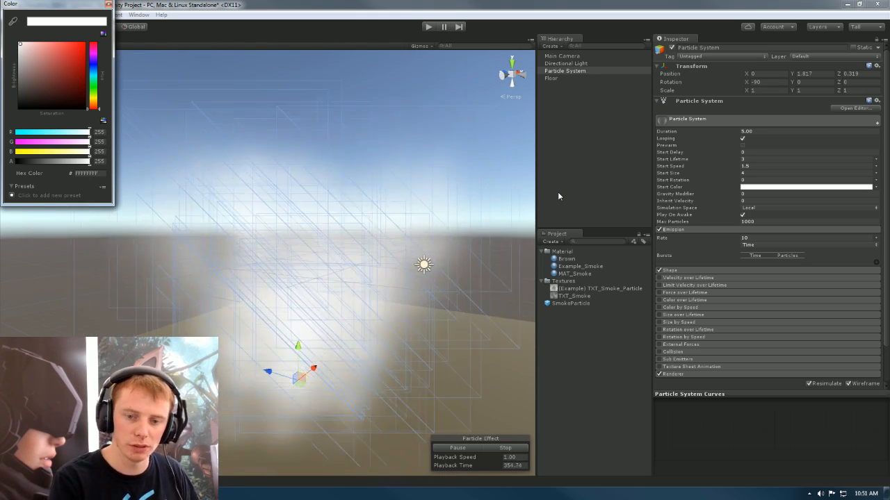
pyautogui.moveTo(78, 50); pyautogui.dragTo(56, 66)
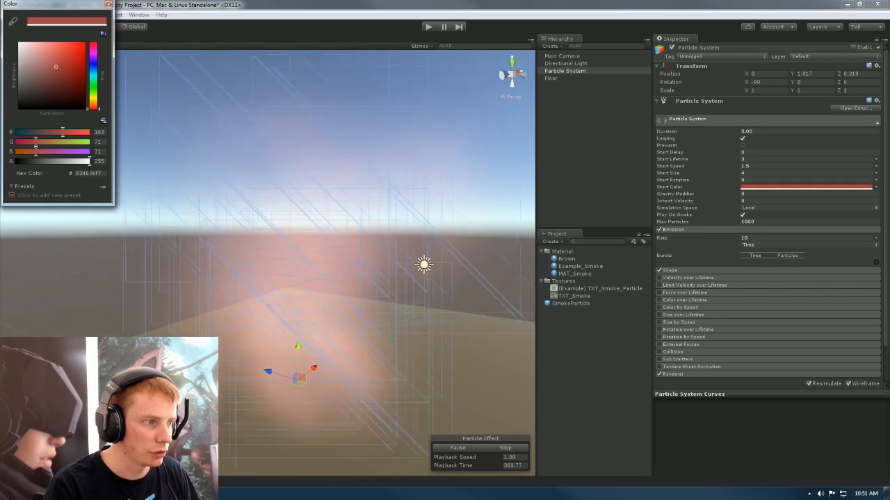
pyautogui.moveTo(89, 161); pyautogui.dragTo(116, 169)
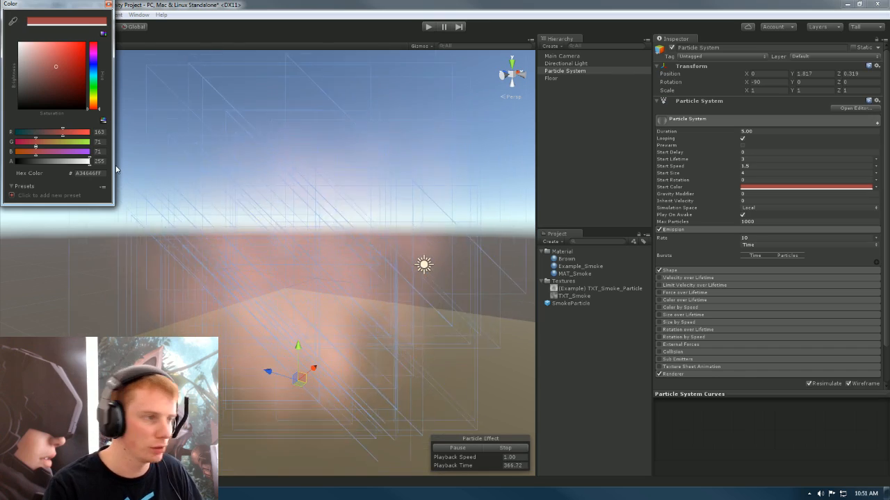
pyautogui.click(37, 83)
pyautogui.moveTo(37, 83)
pyautogui.mouseDown()
pyautogui.moveTo(32, 98)
pyautogui.moveTo(10, 38)
pyautogui.mouseUp()
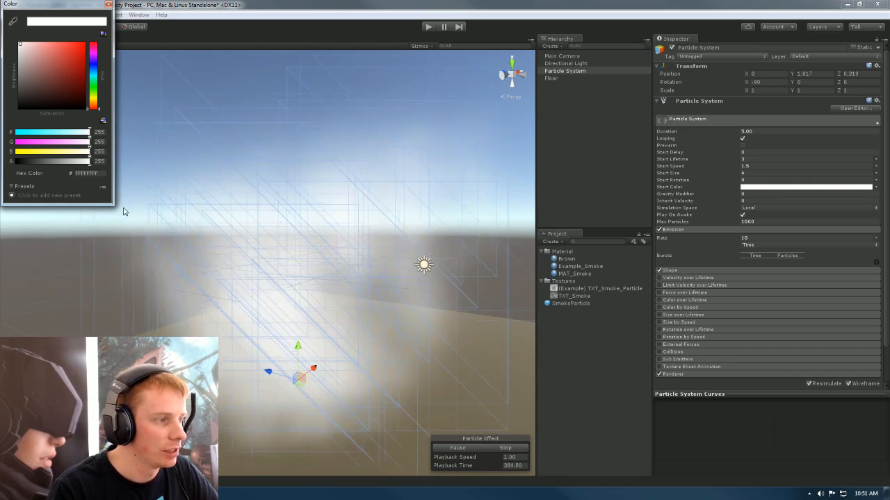
pyautogui.moveTo(33, 105); pyautogui.dragTo(3, 3)
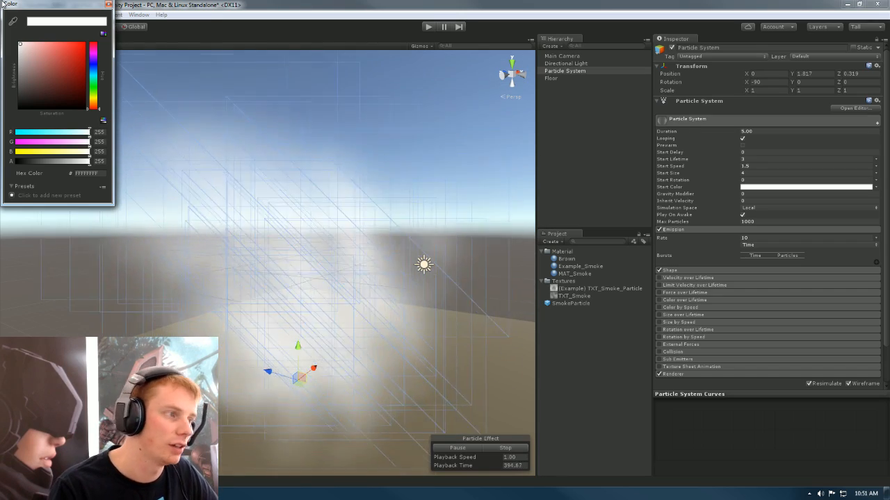
pyautogui.click(109, 4)
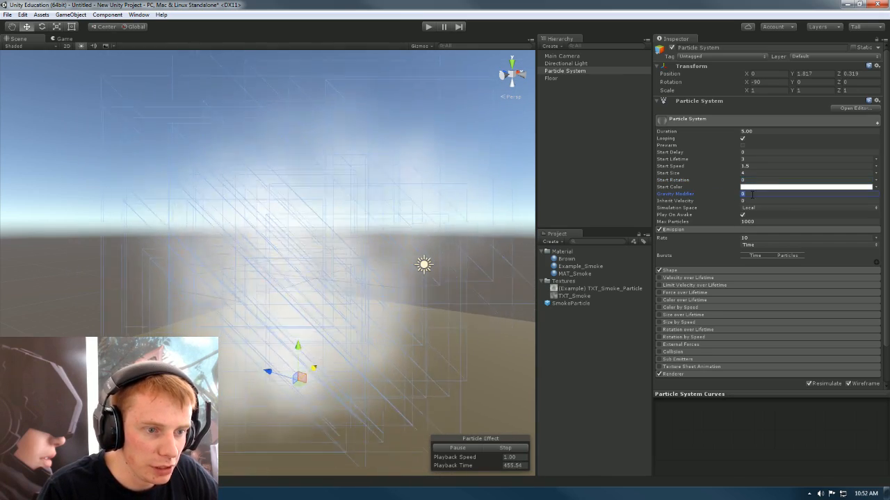
# Step: Try Gravity Modifier values of 0.01 and 0.1 on the particle system
pyautogui.click(687, 193)
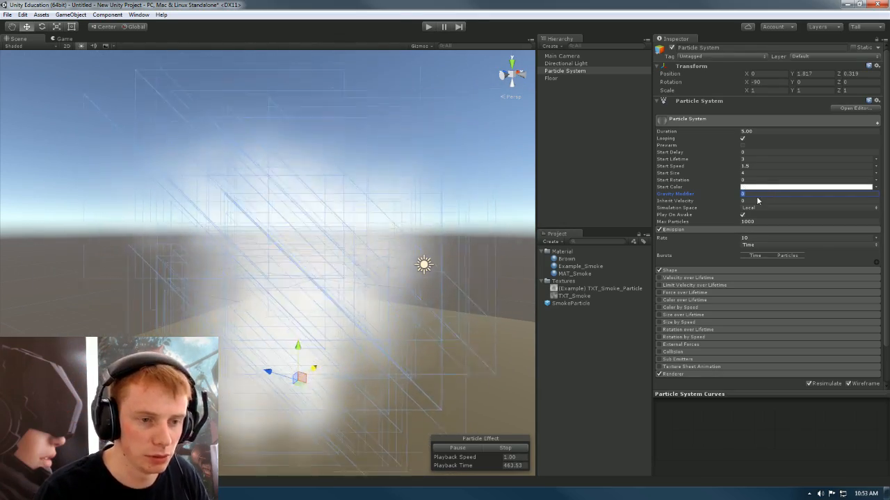
pyautogui.keyDown('alt'); pyautogui.moveTo(348, 257); pyautogui.dragTo(394, 281); pyautogui.keyUp('alt')
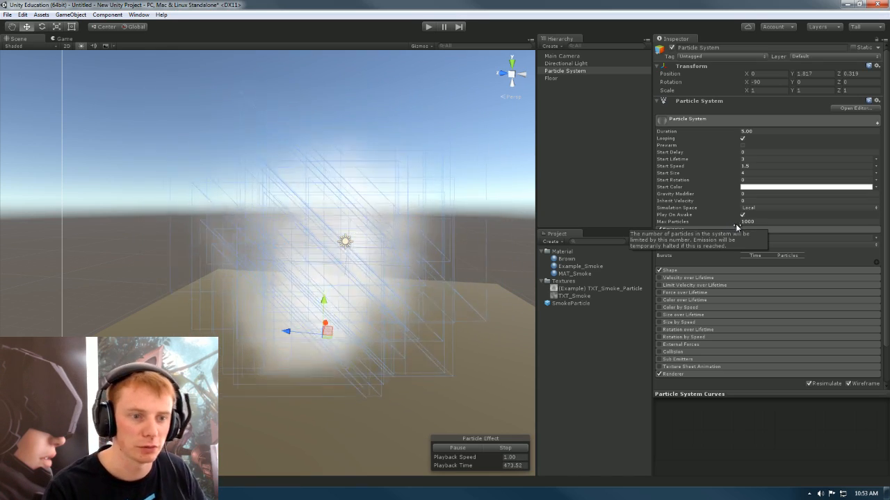
pyautogui.click(779, 194)
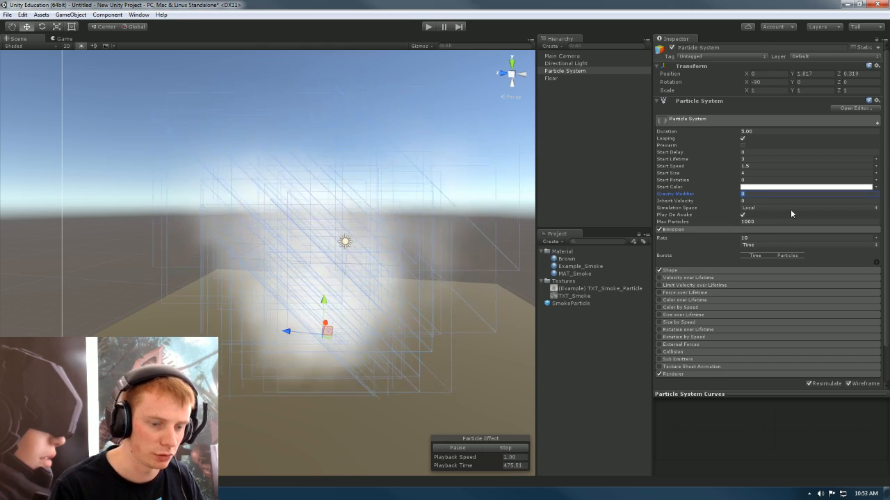
pyautogui.write('0.')
pyautogui.write('1')
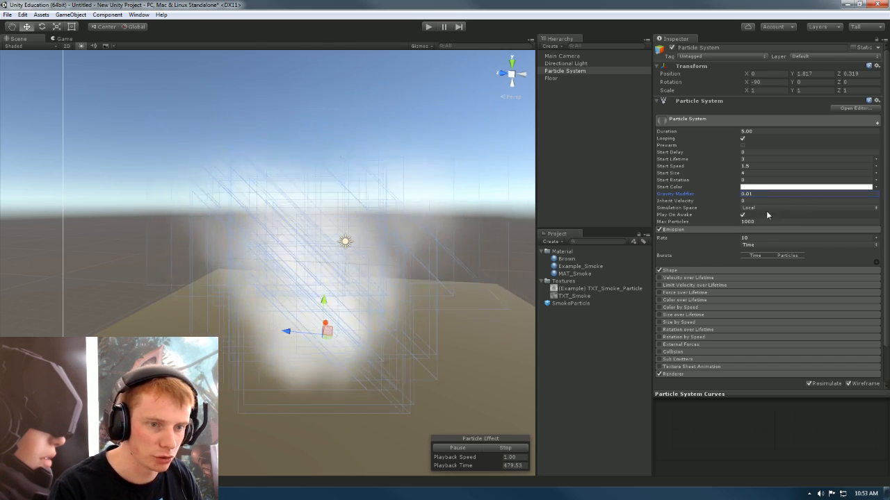
pyautogui.press('BackSpace')
pyautogui.press('BackSpace')
pyautogui.write('1')
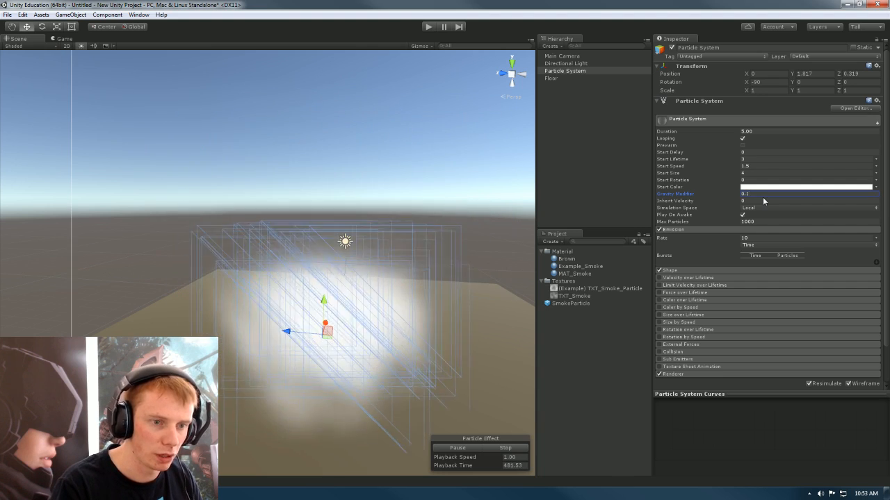
# Step: Try raising the particle system to about Y 3.02 and undo the move
pyautogui.moveTo(341, 284)
pyautogui.mouseDown(button='right')
pyautogui.moveTo(340, 293)
pyautogui.moveTo(341, 285)
pyautogui.mouseUp(button='right')
pyautogui.moveTo(230, 269); pyautogui.dragTo(232, 235)
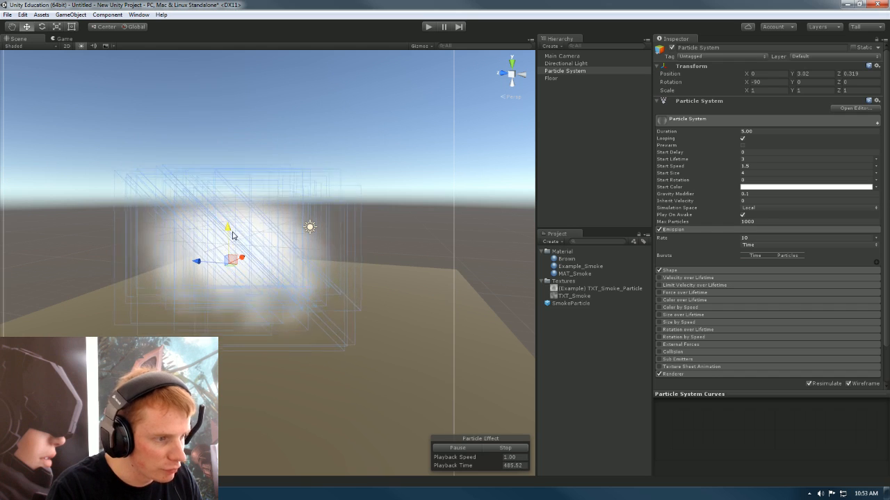
pyautogui.hotkey('ctrl', 'z')
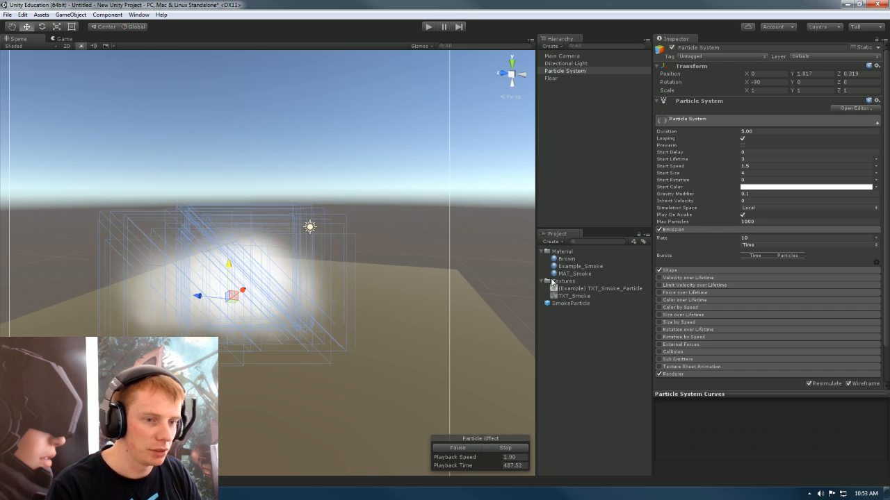
# Step: Set the particle system's Gravity Modifier to 0.02 and its Inherit Velocity to 1
pyautogui.click(764, 194)
pyautogui.write('0.02')
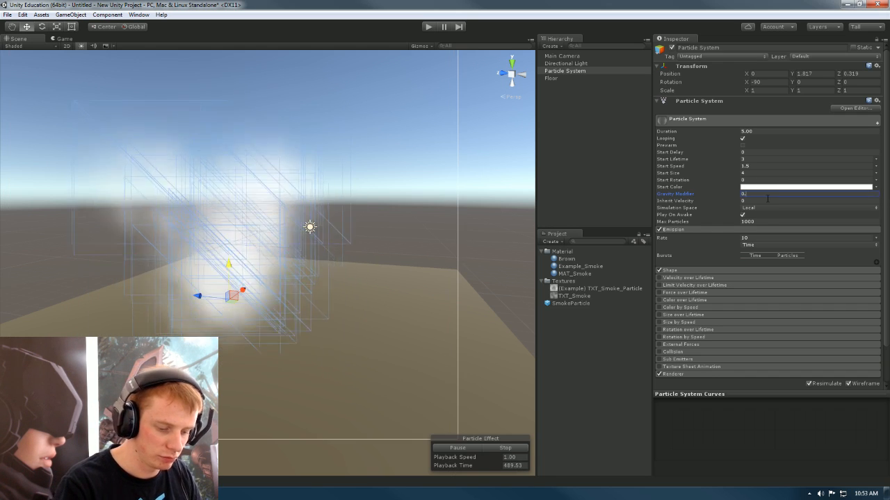
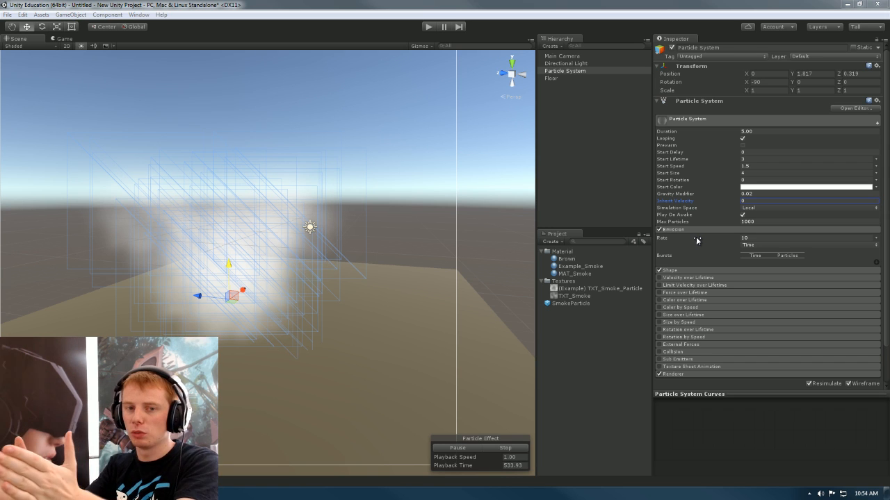
pyautogui.click(752, 201)
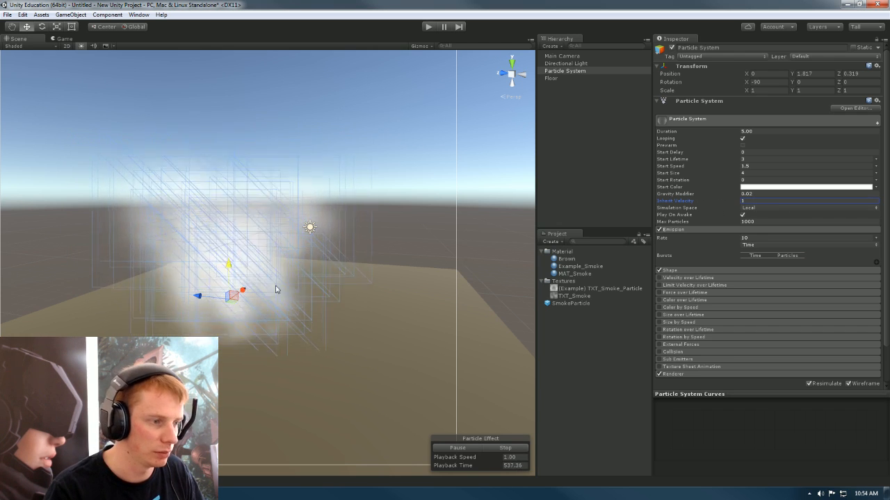
# Step: Raise the particle system, switch its Simulation Space to World, and move it on to about Y 8.1 and Z -0.07
pyautogui.moveTo(241, 297); pyautogui.dragTo(239, 250)
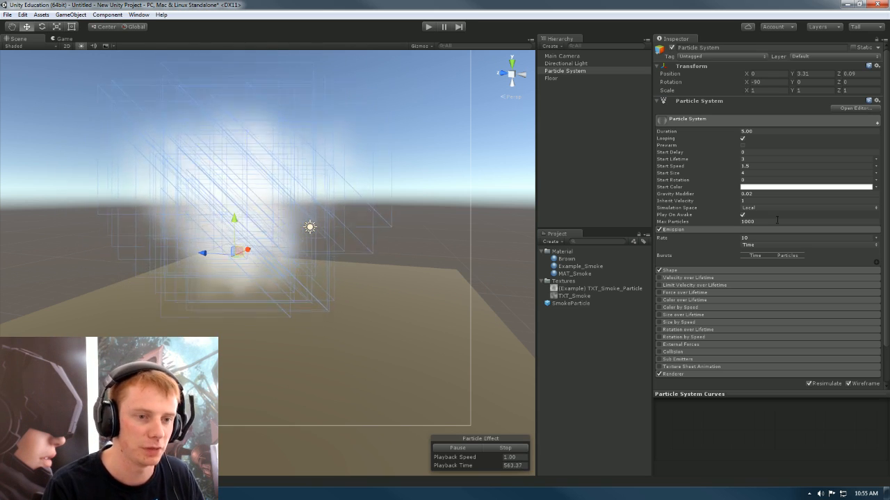
pyautogui.click(756, 209)
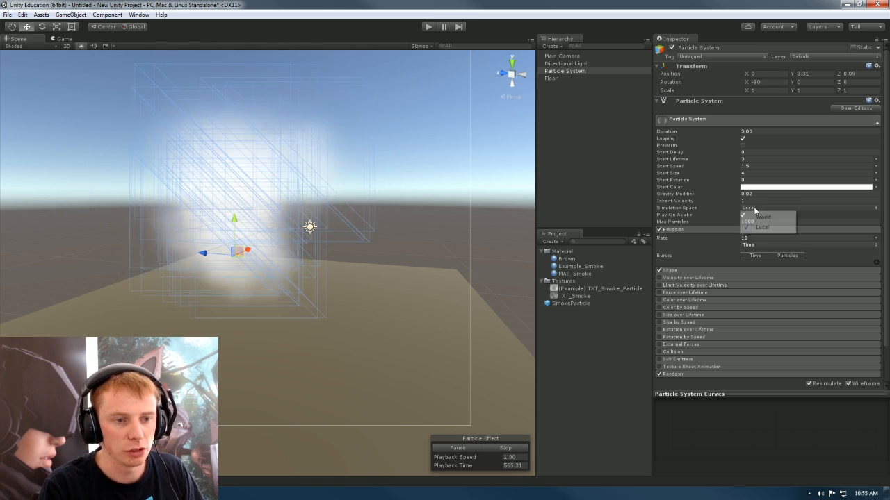
pyautogui.click(763, 217)
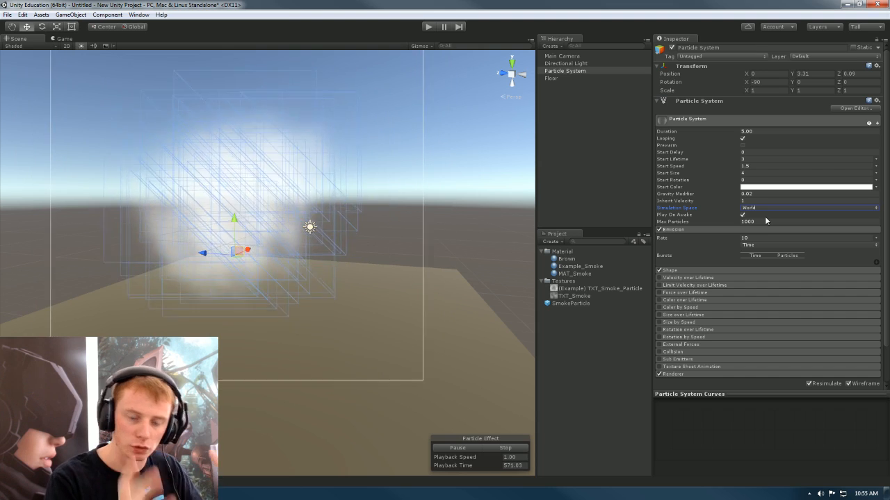
pyautogui.moveTo(240, 250); pyautogui.dragTo(137, 168)
pyautogui.keyDown('alt'); pyautogui.moveTo(424, 308); pyautogui.dragTo(289, 233); pyautogui.keyUp('alt')
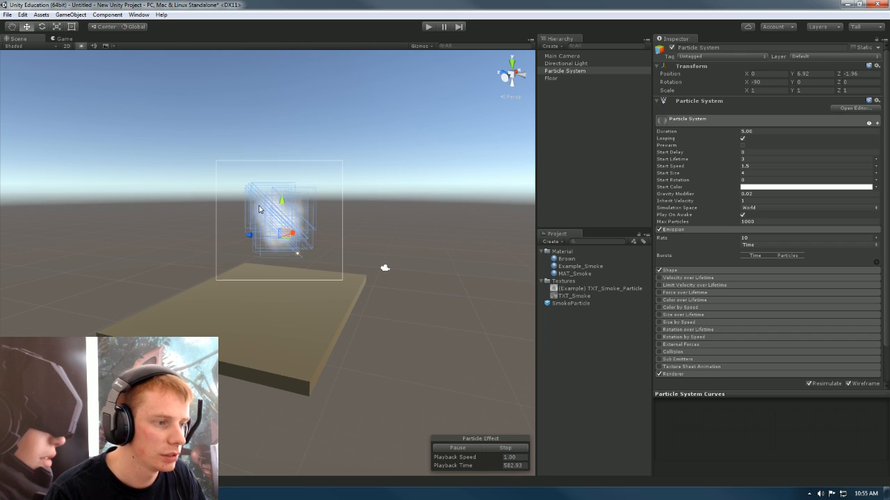
pyautogui.moveTo(278, 234)
pyautogui.mouseDown()
pyautogui.moveTo(166, 208)
pyautogui.moveTo(355, 230)
pyautogui.moveTo(198, 223)
pyautogui.moveTo(280, 228)
pyautogui.moveTo(264, 226)
pyautogui.moveTo(260, 236)
pyautogui.moveTo(245, 222)
pyautogui.moveTo(260, 230)
pyautogui.moveTo(256, 202)
pyautogui.moveTo(273, 219)
pyautogui.mouseUp()
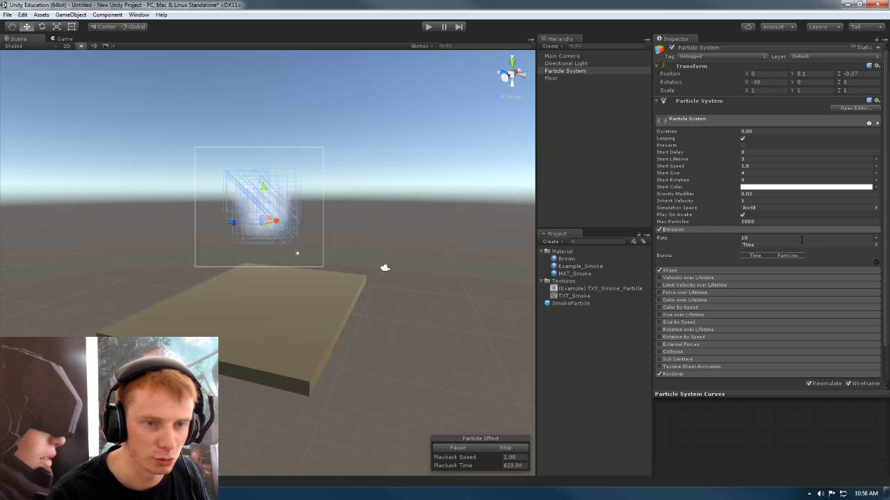
# Step: Set Inherit Velocity to 0.1 and move the particle system to about Y 4.29 and Z -2.86
pyautogui.click(768, 202)
pyautogui.write('0.1')
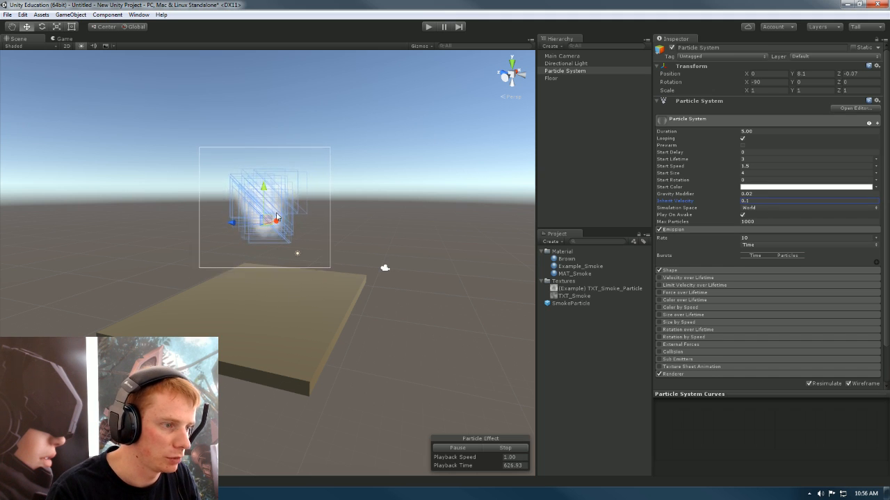
pyautogui.moveTo(267, 221); pyautogui.dragTo(299, 224)
pyautogui.moveTo(335, 284); pyautogui.dragTo(364, 256, button='right')
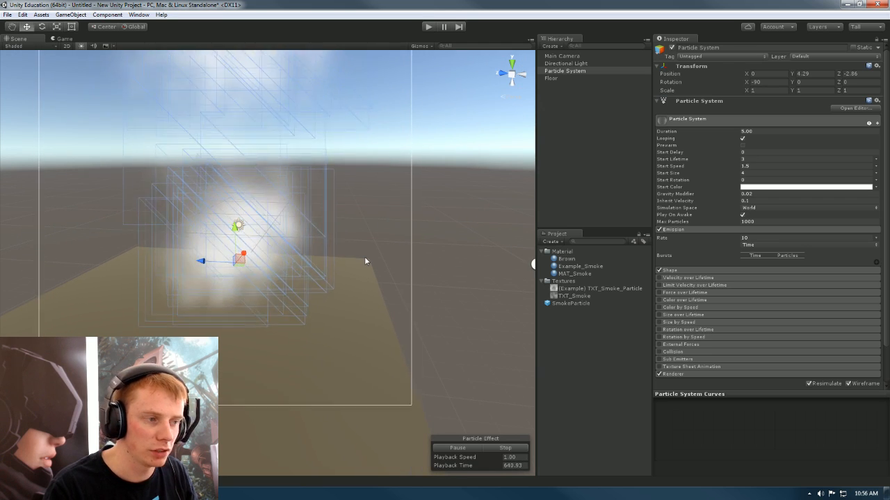
# Step: Try disabling Play On Awake, stop the particle preview, and enable Play On Awake again
pyautogui.click(743, 214)
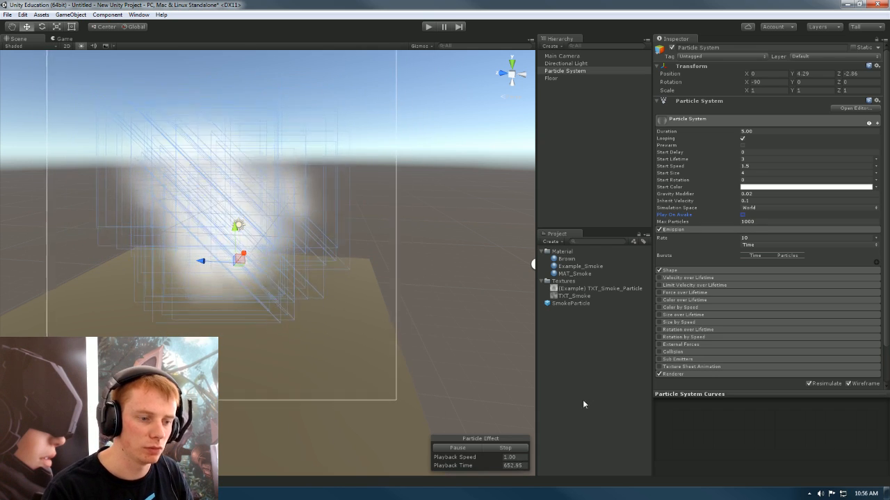
pyautogui.click(506, 449)
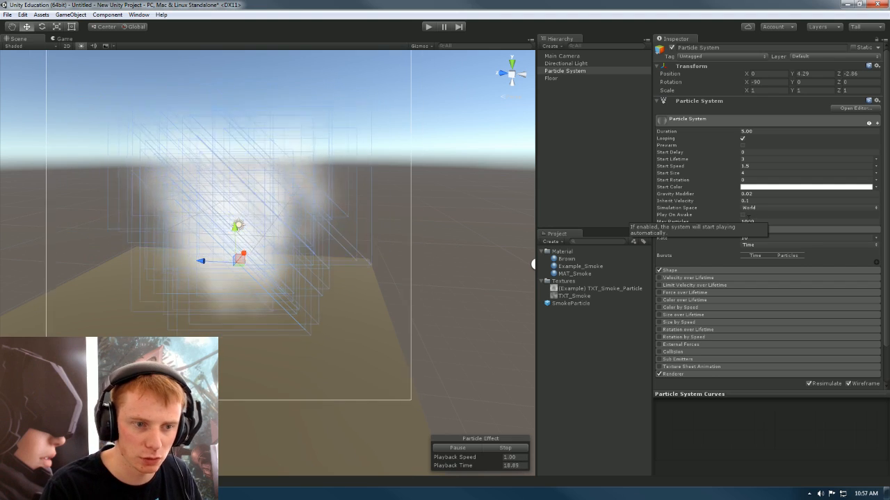
pyautogui.click(742, 215)
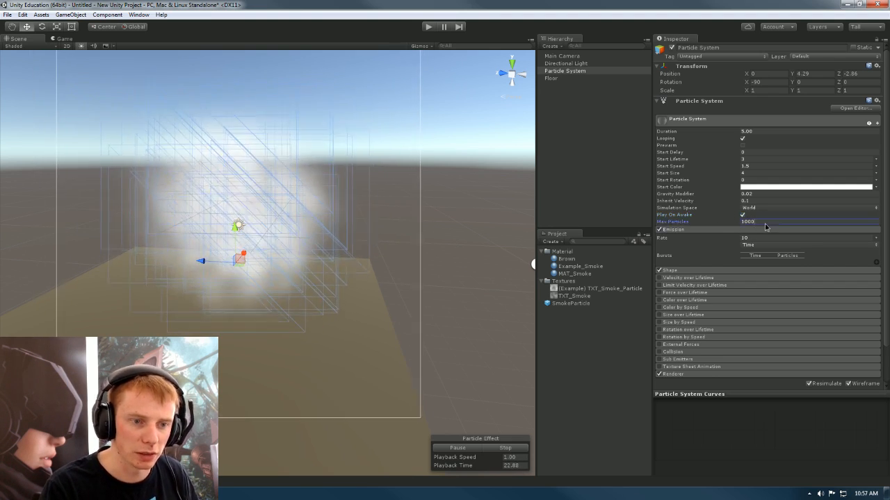
pyautogui.click(764, 224)
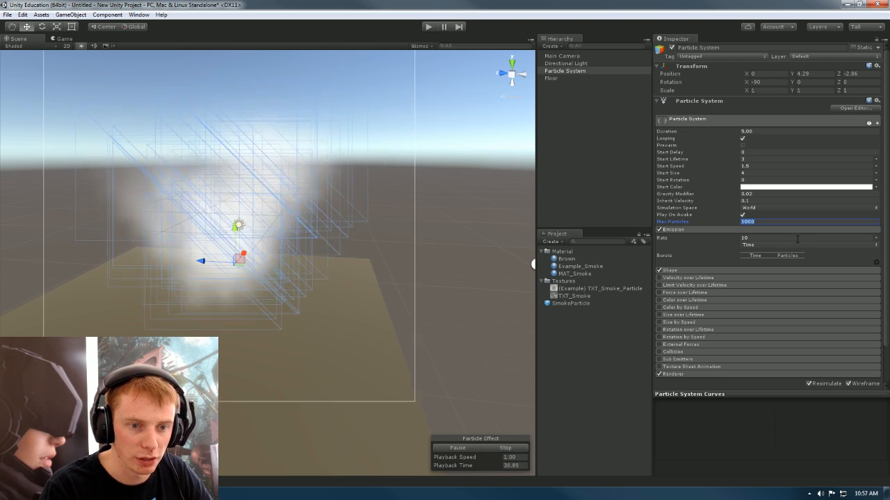
pyautogui.click(877, 239)
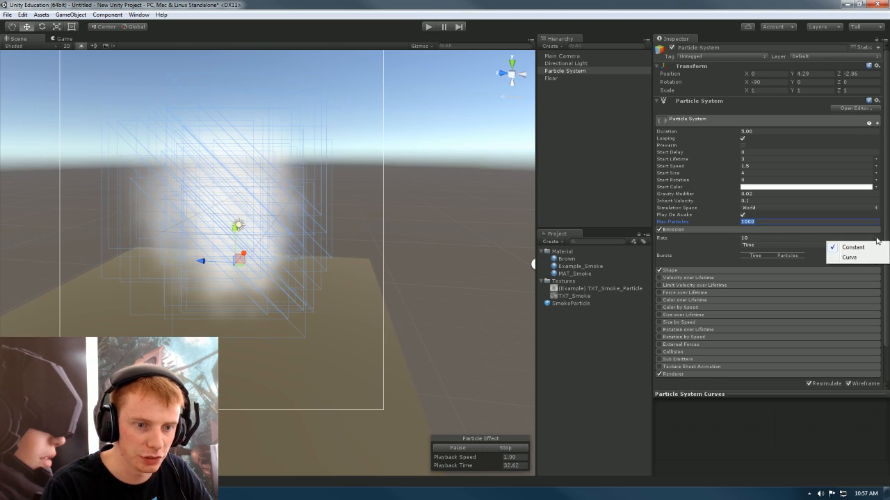
pyautogui.click(888, 237)
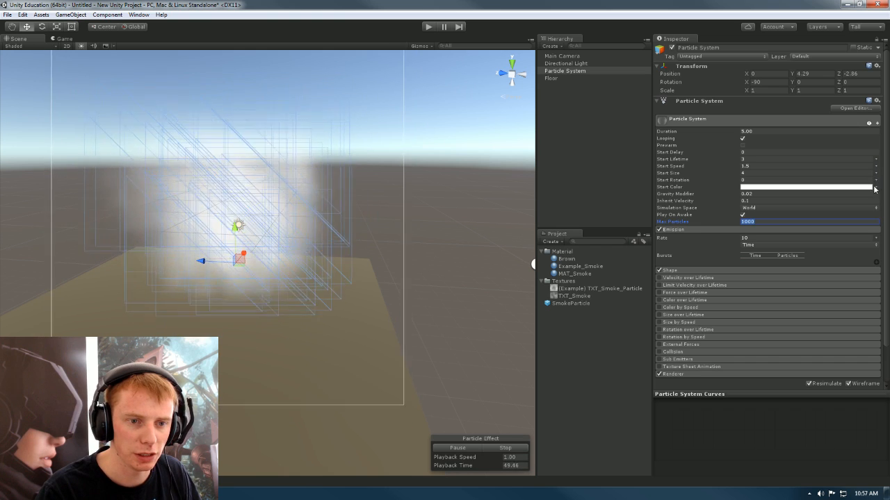
pyautogui.click(876, 159)
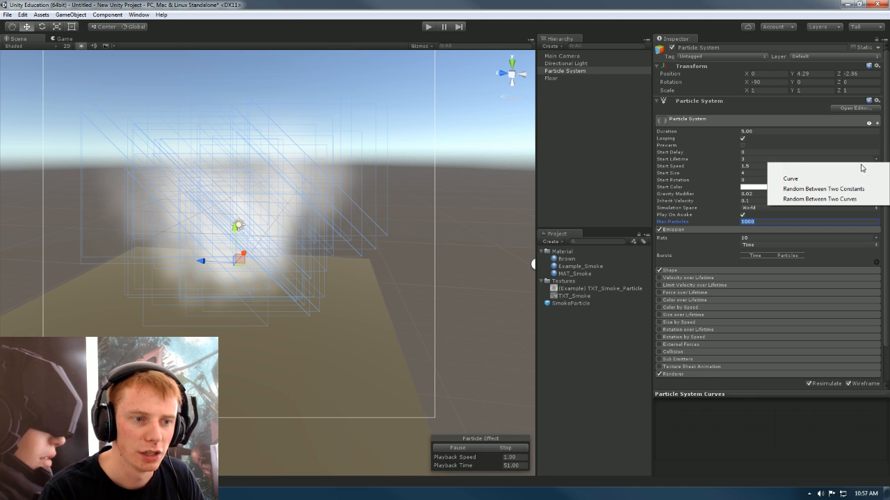
# Step: Try a Start Size that is random between two constants, 3 and 4
pyautogui.click(745, 174)
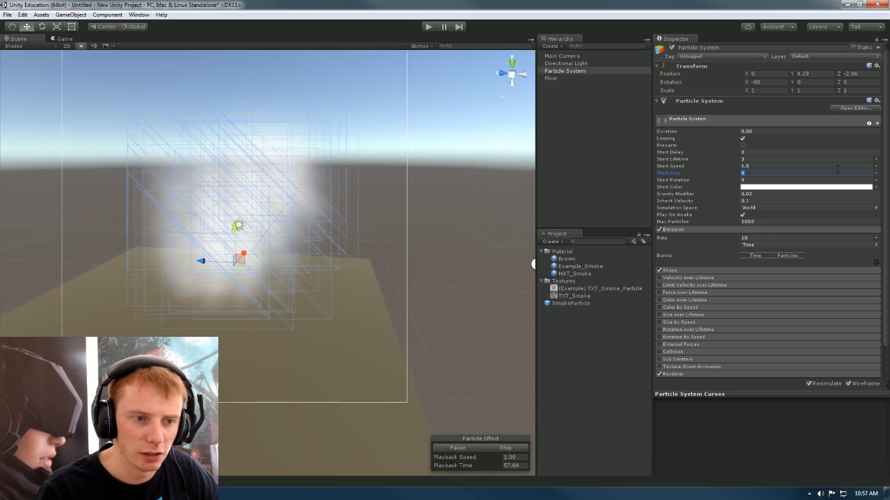
pyautogui.click(875, 173)
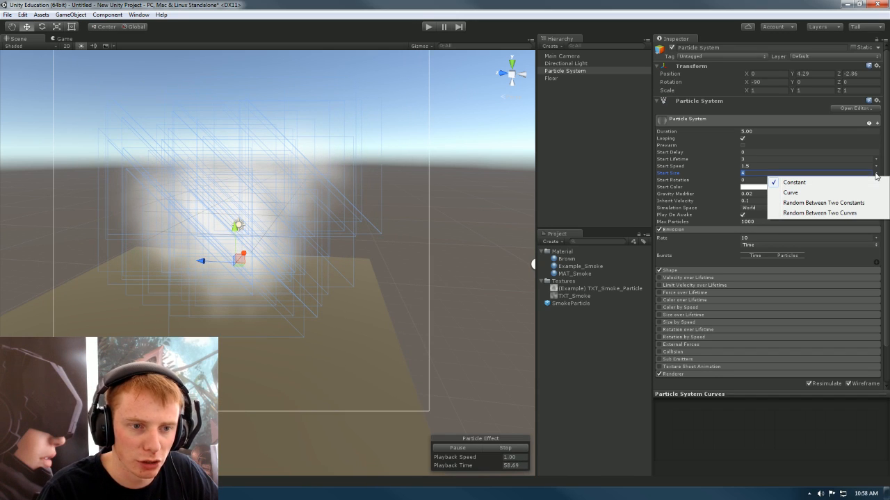
pyautogui.click(830, 202)
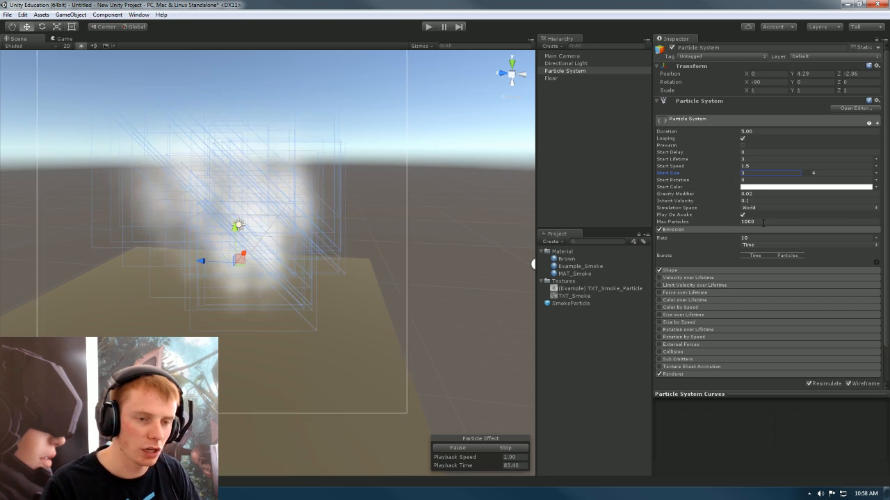
# Step: Switch Start Size to a Curve and open the separate particle effect editor, shifting its window slightly
pyautogui.click(875, 174)
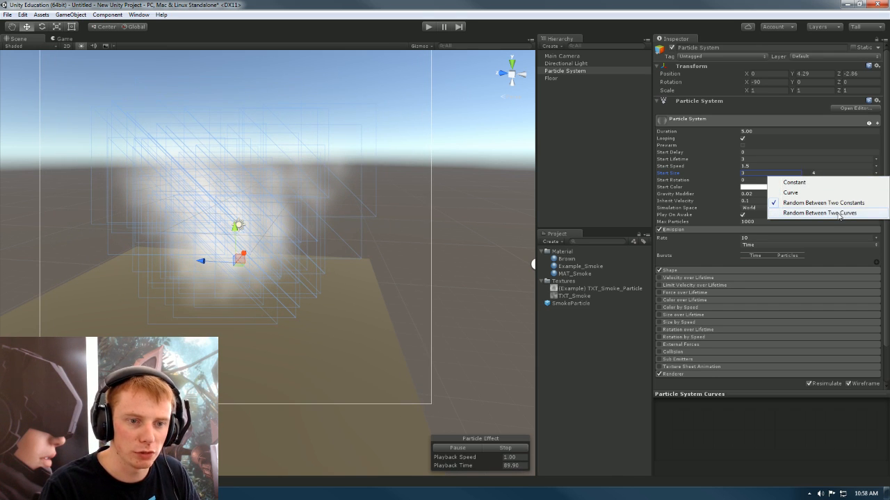
pyautogui.click(791, 193)
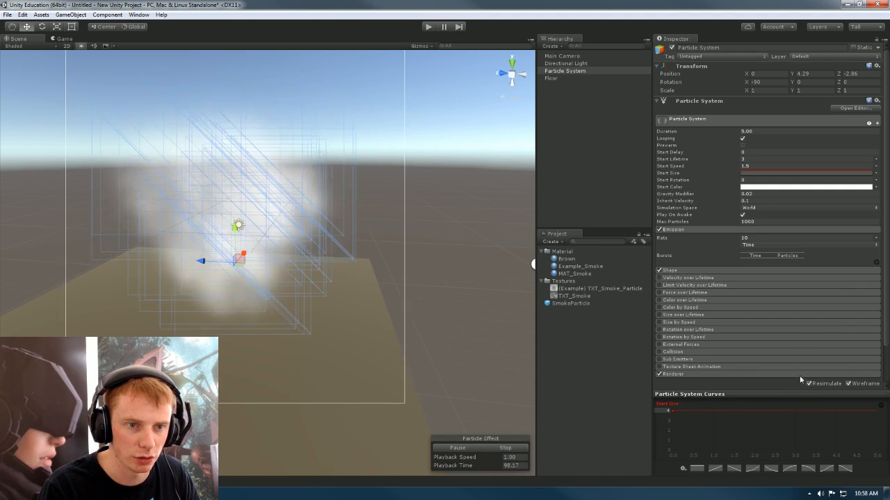
pyautogui.click(854, 109)
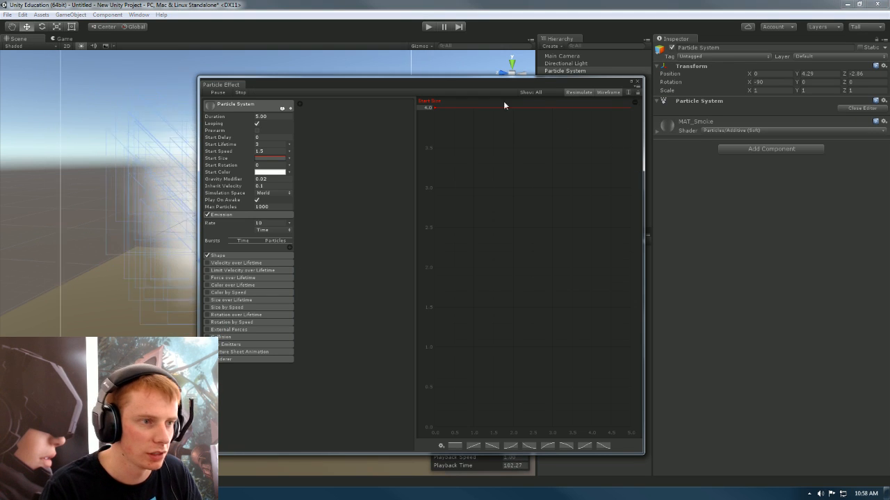
pyautogui.moveTo(465, 88); pyautogui.dragTo(502, 83)
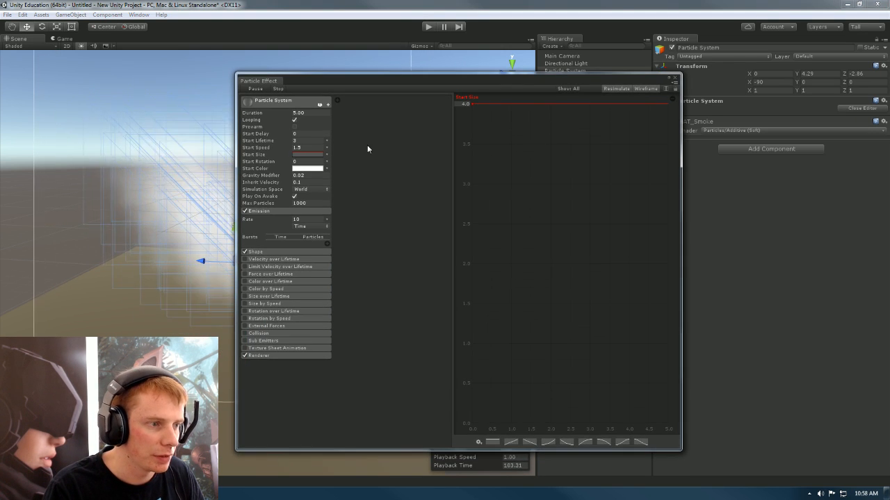
# Step: Try a flat Start Size curve at about 2.8, with the editor window moved clear of the smoke
pyautogui.click(309, 155)
pyautogui.moveTo(470, 103); pyautogui.dragTo(478, 233)
pyautogui.moveTo(451, 82); pyautogui.dragTo(616, 72)
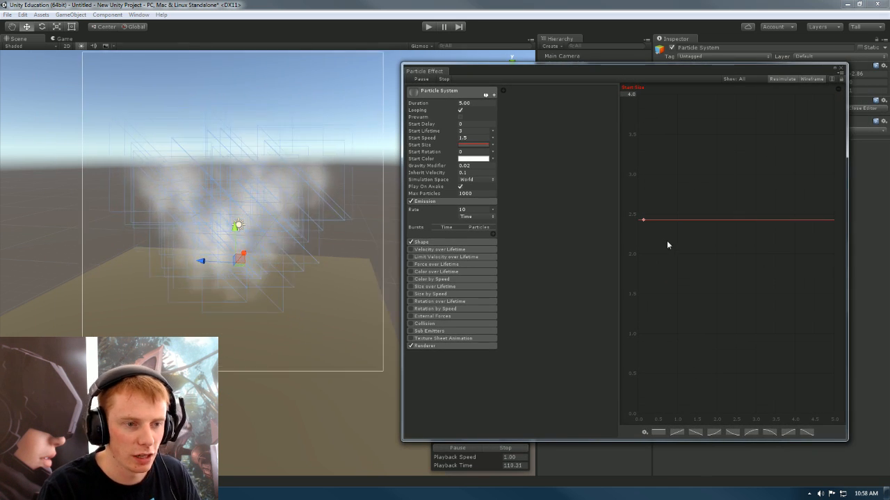
pyautogui.moveTo(643, 220); pyautogui.dragTo(651, 191)
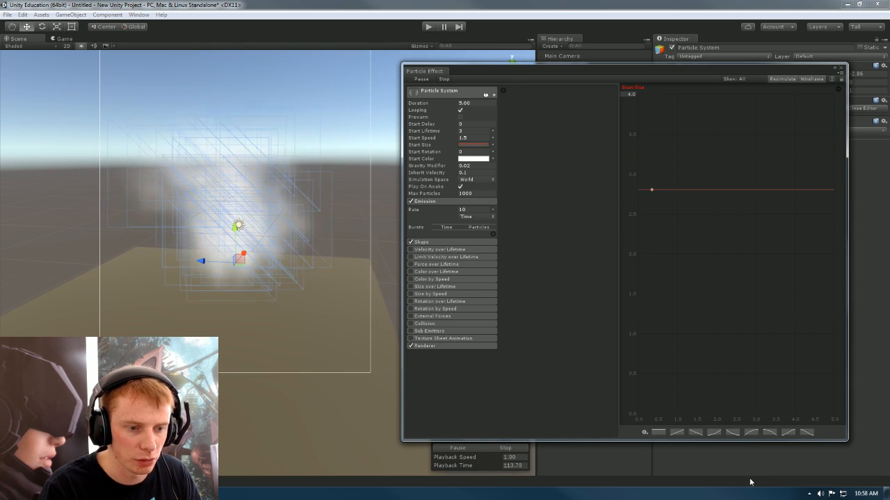
# Step: Try a wavy Start Size curve by adding two keys to a rising linear curve, at about 1.0, 2.0 and 3.7, 1.0
pyautogui.click(677, 431)
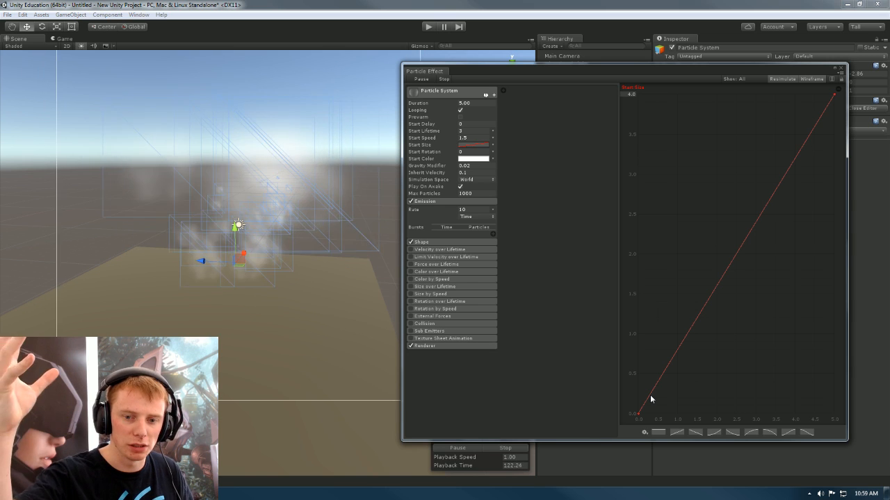
pyautogui.rightClick(728, 271)
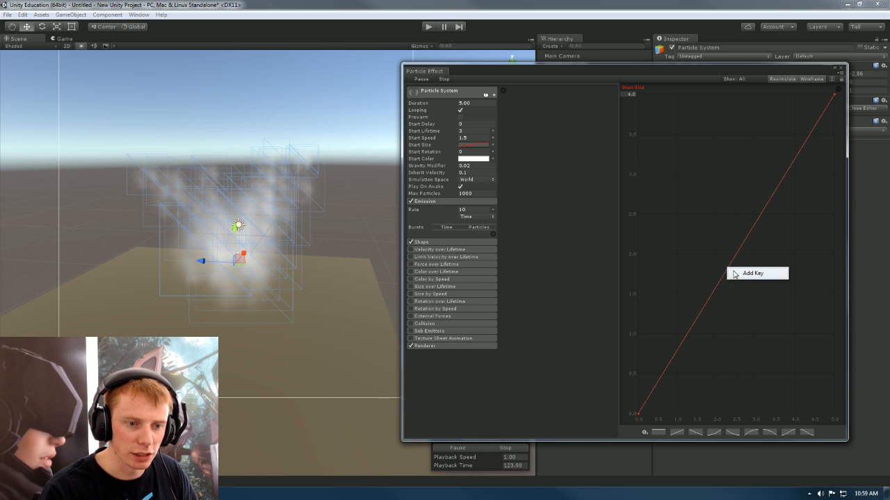
pyautogui.click(749, 274)
pyautogui.moveTo(728, 269); pyautogui.dragTo(678, 257)
pyautogui.rightClick(756, 192)
pyautogui.click(776, 195)
pyautogui.moveTo(755, 193); pyautogui.dragTo(781, 333)
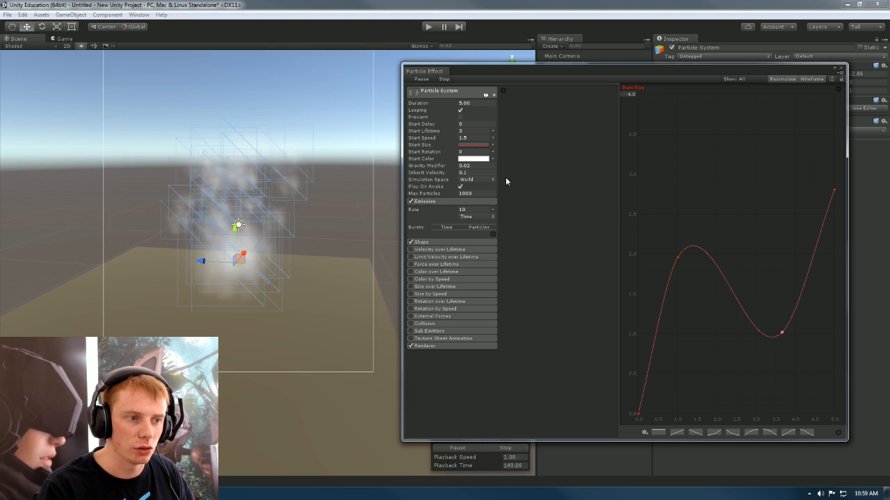
# Step: Set Start Size to random between two constants, 3 and 4, and close the separate particle effect editor
pyautogui.click(493, 145)
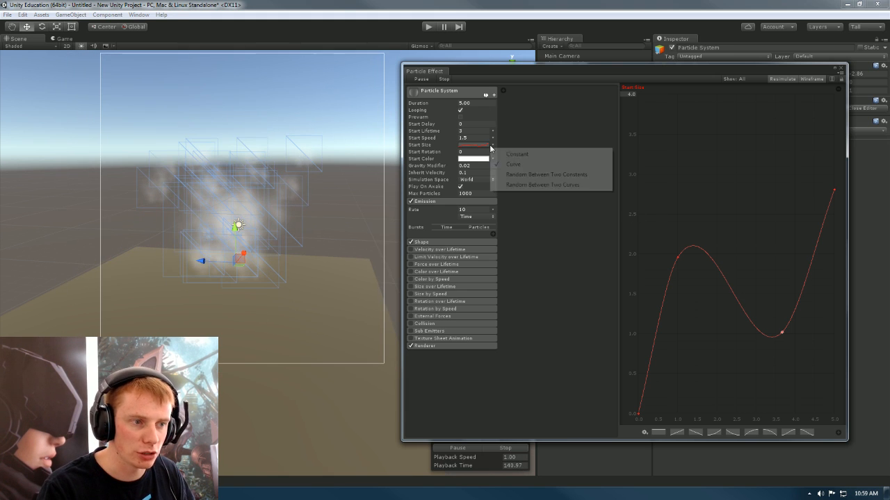
pyautogui.click(529, 175)
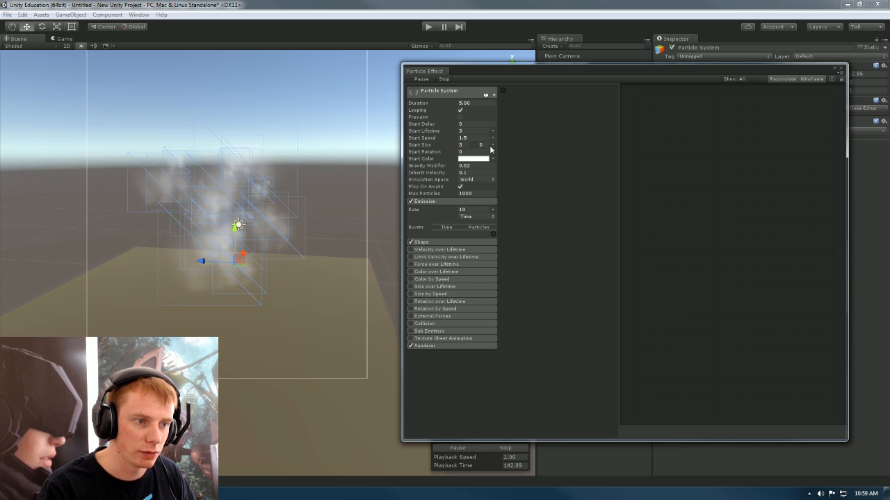
pyautogui.write('4')
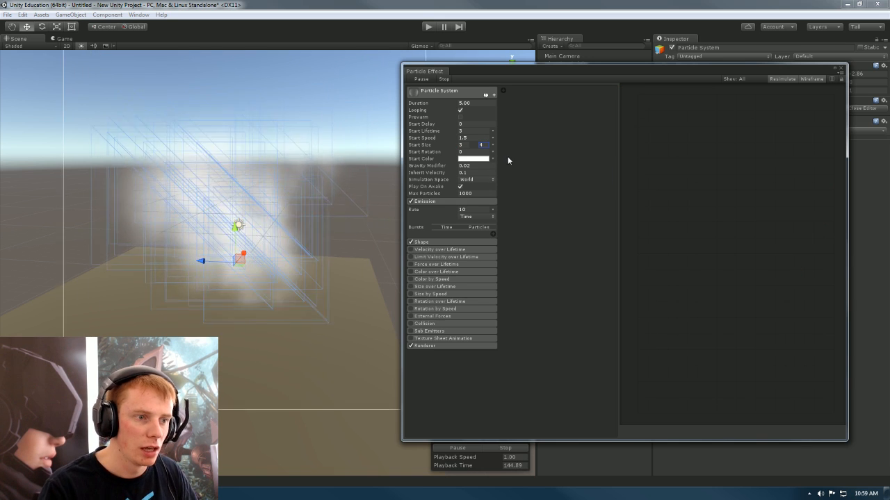
pyautogui.click(493, 146)
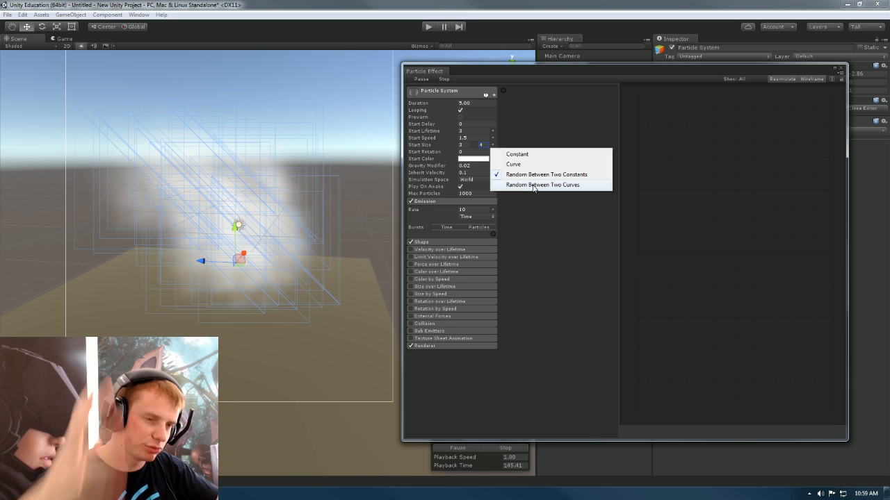
pyautogui.click(721, 180)
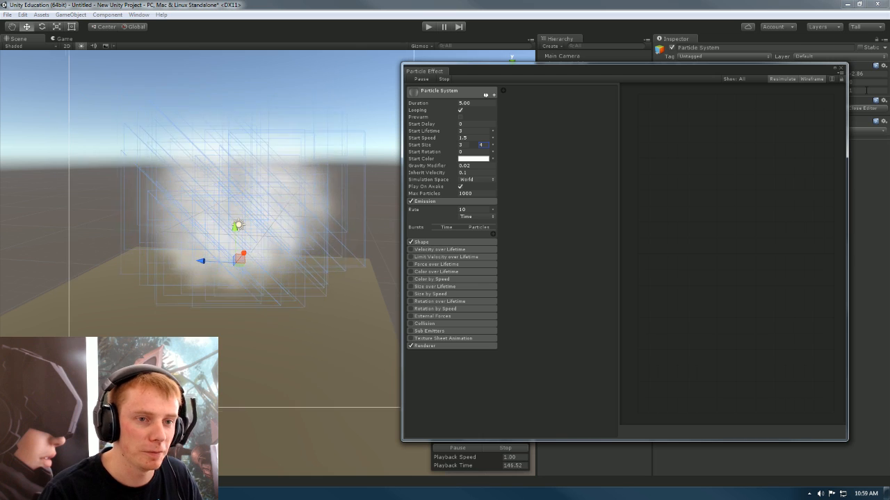
pyautogui.click(841, 69)
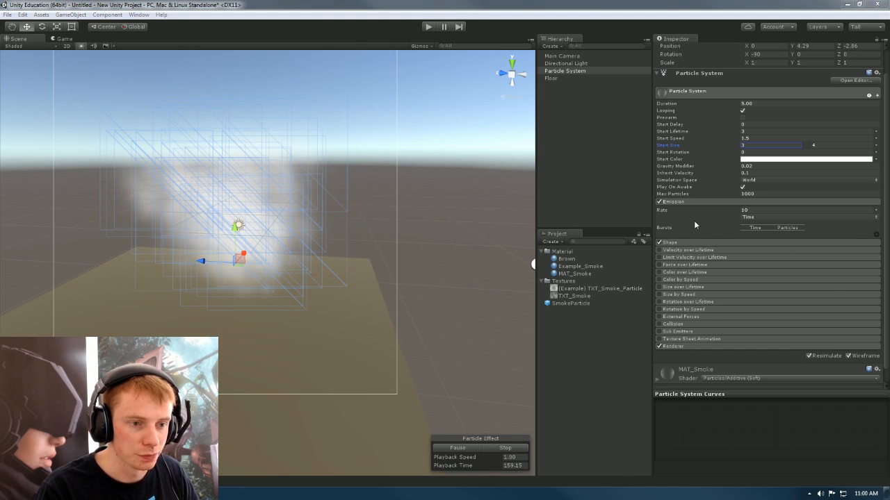
# Step: Try an emission burst of 700 particles at time 1.00, and remove that burst again
pyautogui.click(686, 202)
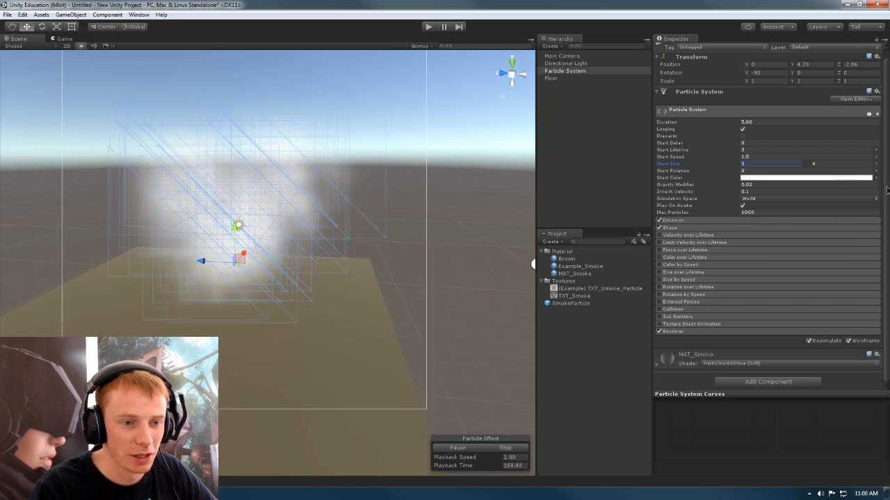
pyautogui.click(688, 220)
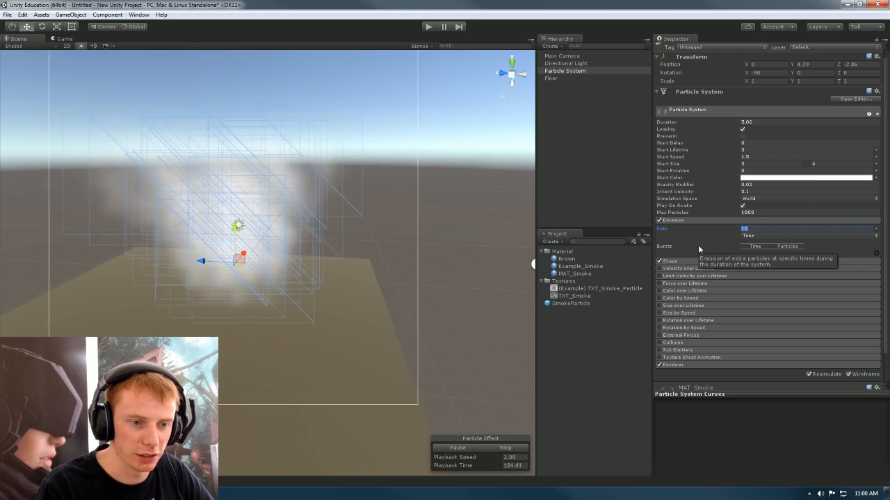
pyautogui.click(876, 254)
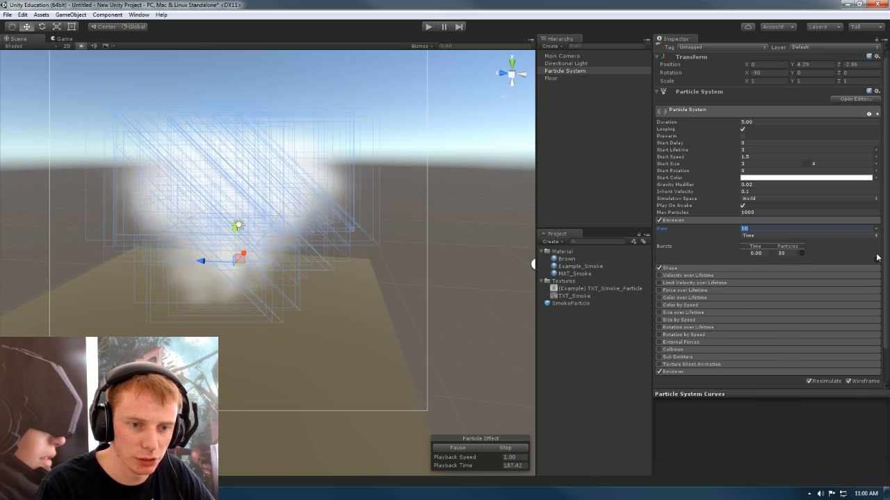
pyautogui.click(759, 254)
pyautogui.write('1')
pyautogui.press('Return')
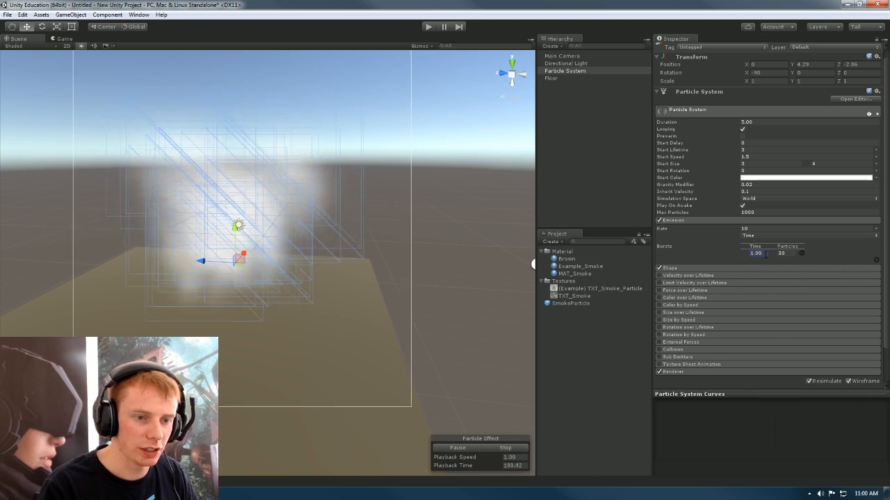
pyautogui.press('Tab')
pyautogui.write('700')
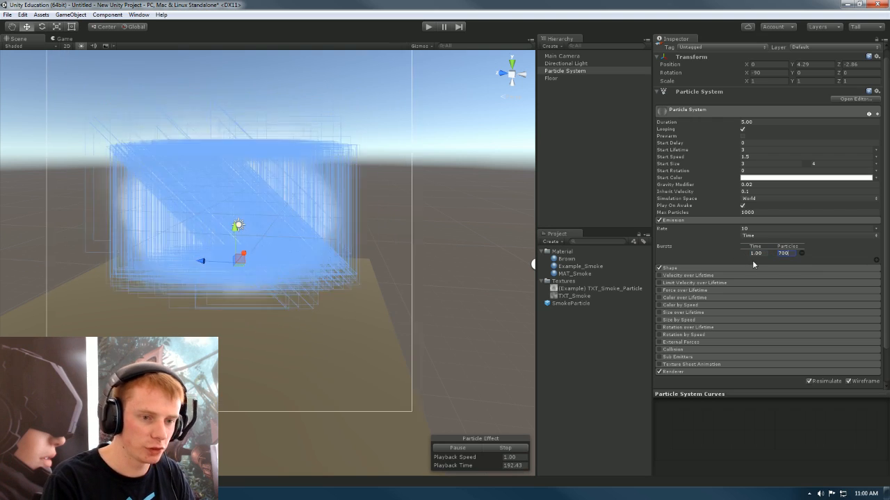
pyautogui.keyDown('alt'); pyautogui.moveTo(408, 285); pyautogui.dragTo(402, 264); pyautogui.keyUp('alt')
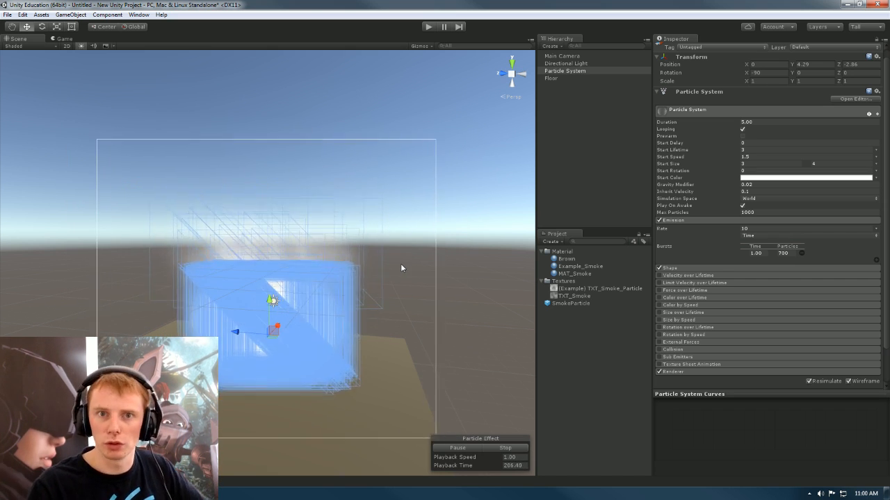
pyautogui.click(802, 253)
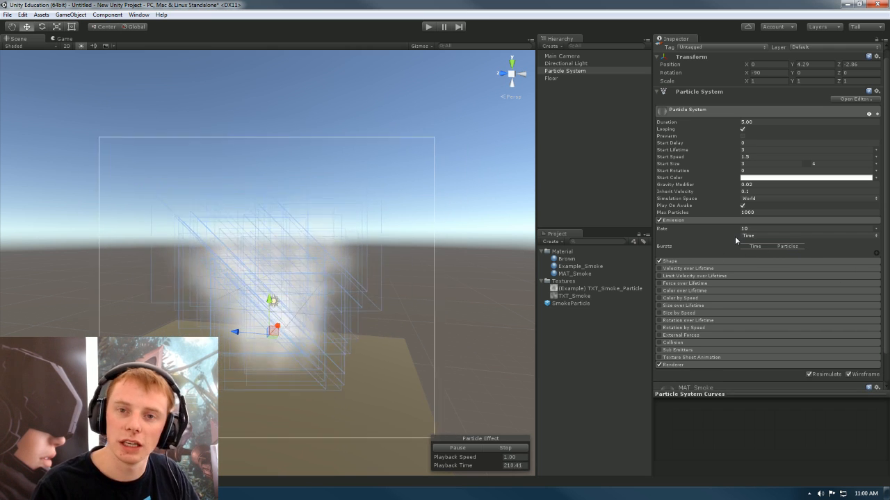
# Step: Keep the emission based on Time and set its Rate to 6
pyautogui.click(765, 235)
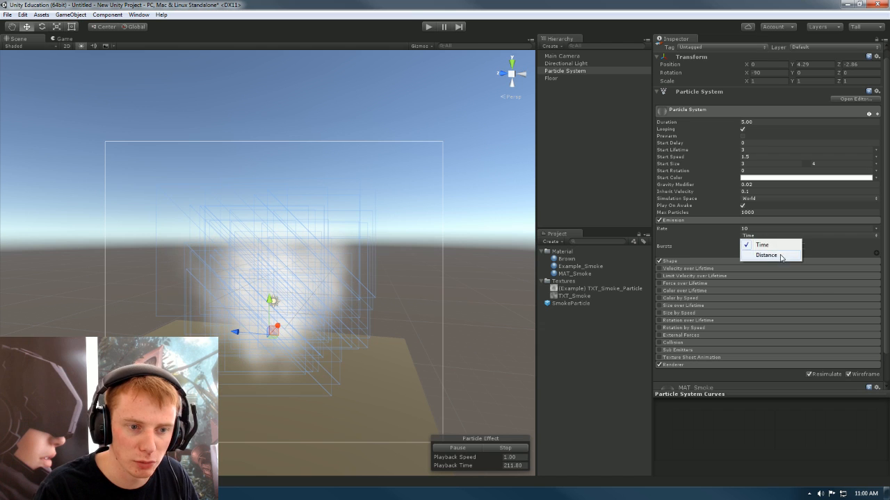
pyautogui.click(776, 246)
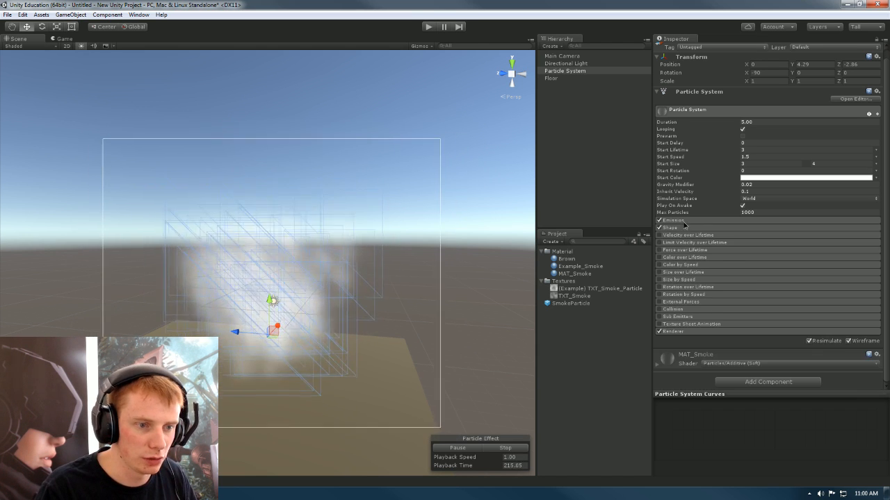
pyautogui.click(758, 229)
pyautogui.write('6')
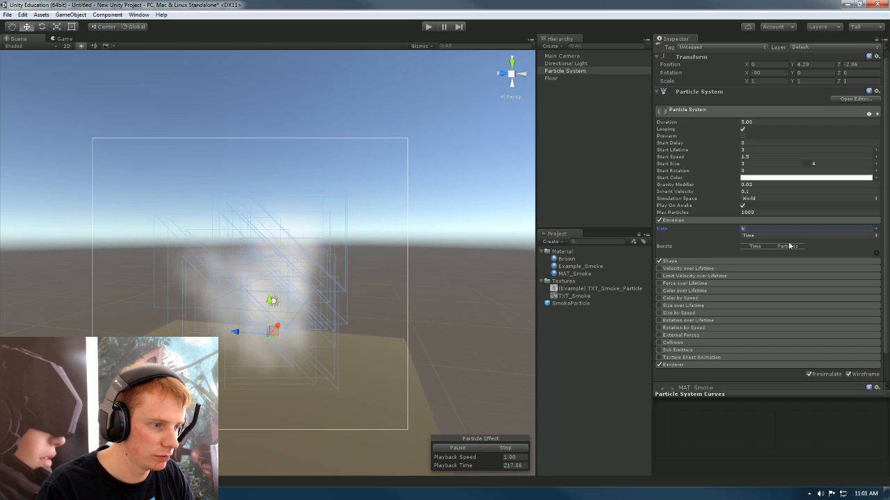
pyautogui.write('6')
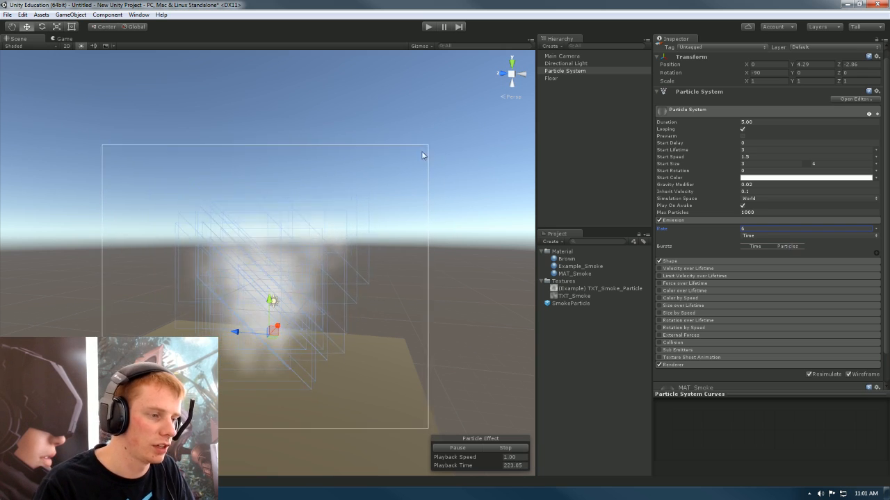
# Step: Open the particle system's Shape settings
pyautogui.scroll(5, 426, 256)
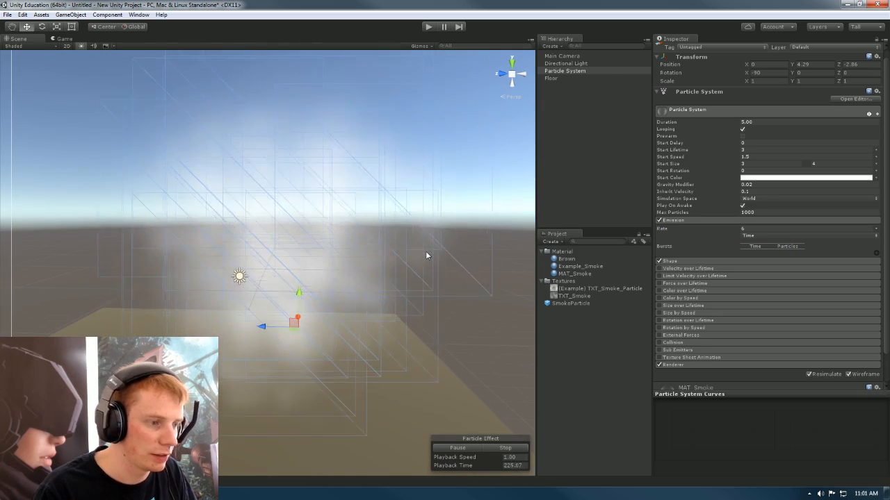
pyautogui.click(704, 265)
pyautogui.keyDown('alt'); pyautogui.moveTo(303, 337); pyautogui.dragTo(367, 299); pyautogui.keyUp('alt')
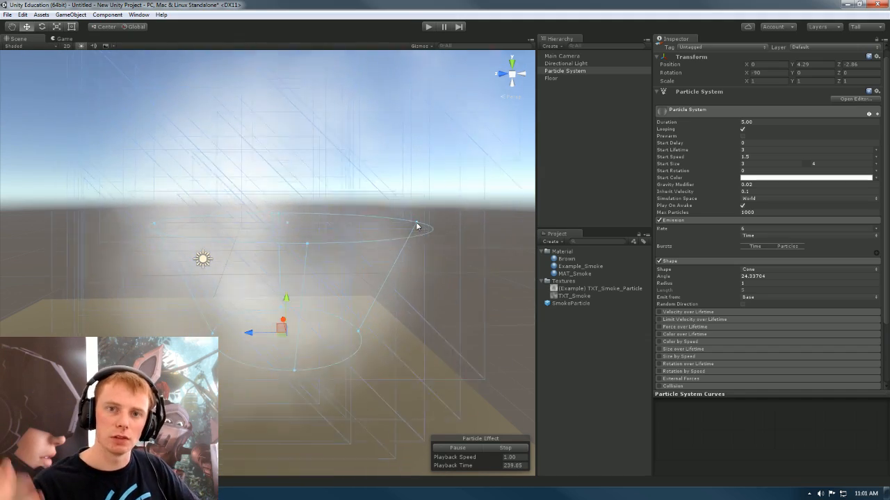
# Step: Try the Sphere and HemiSphere emitter shapes, and return the shape to Cone
pyautogui.click(769, 270)
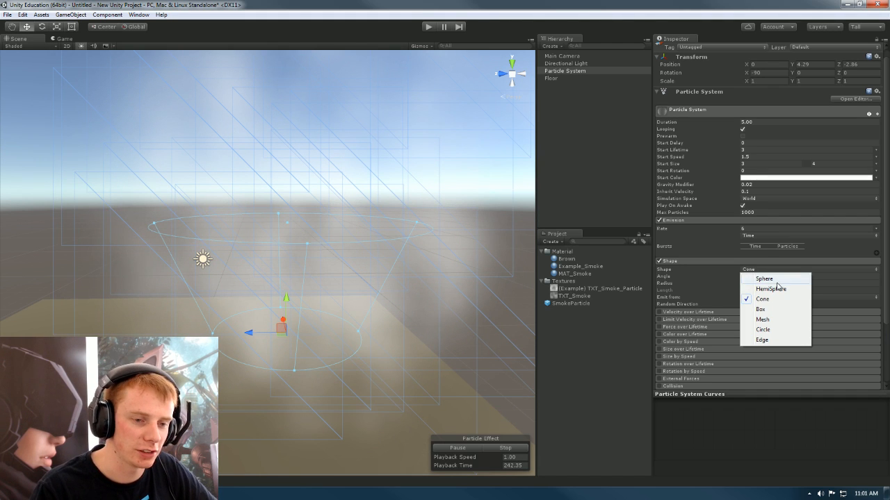
pyautogui.click(776, 281)
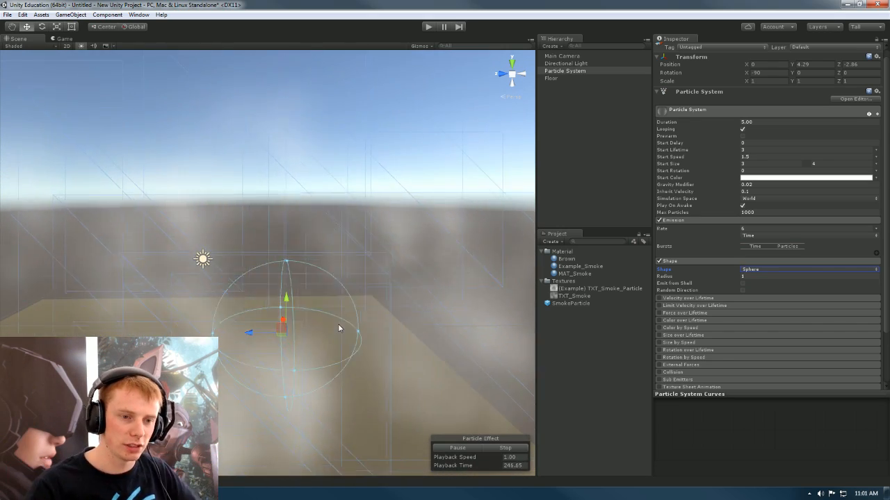
pyautogui.click(774, 270)
pyautogui.click(776, 290)
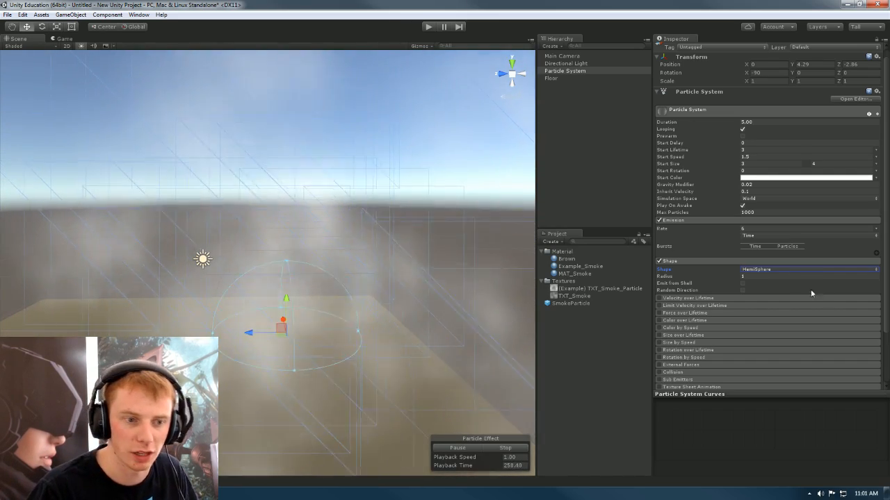
pyautogui.click(765, 270)
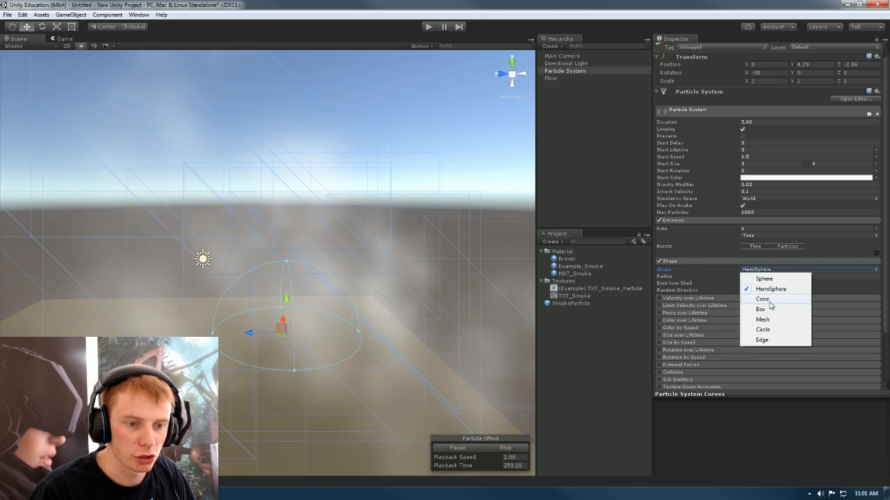
pyautogui.click(769, 300)
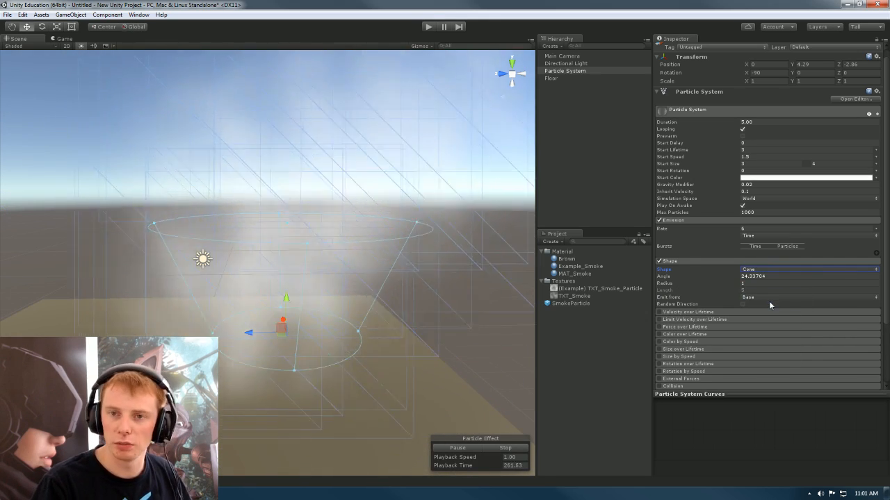
# Step: Try the Box, Mesh and HemiSphere emitter shapes, look at the mesh emission options, and switch back to Cone
pyautogui.click(764, 269)
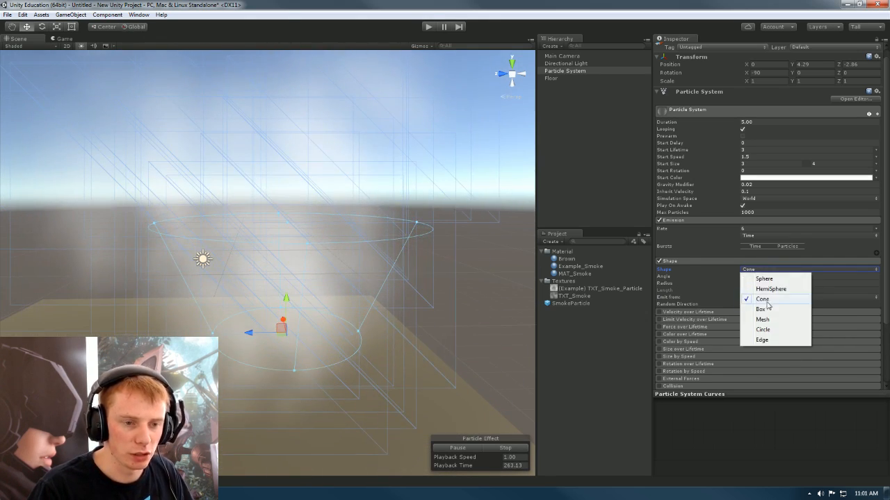
pyautogui.click(765, 308)
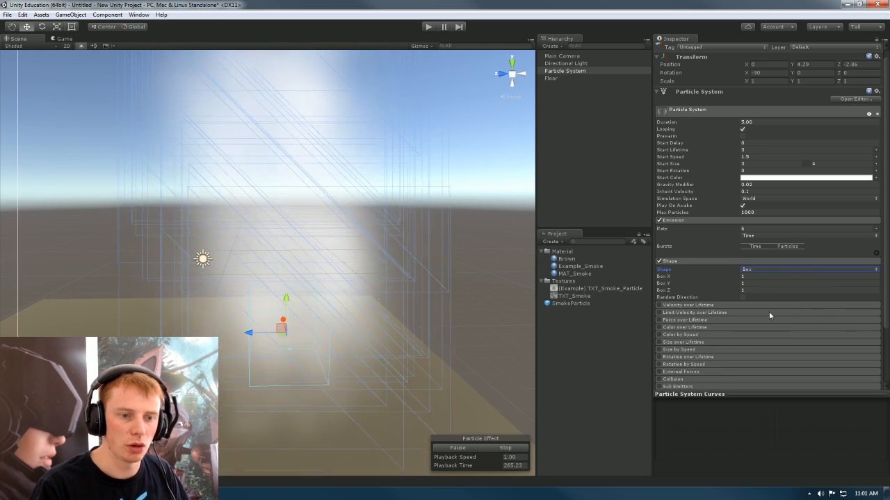
pyautogui.click(756, 270)
pyautogui.click(772, 319)
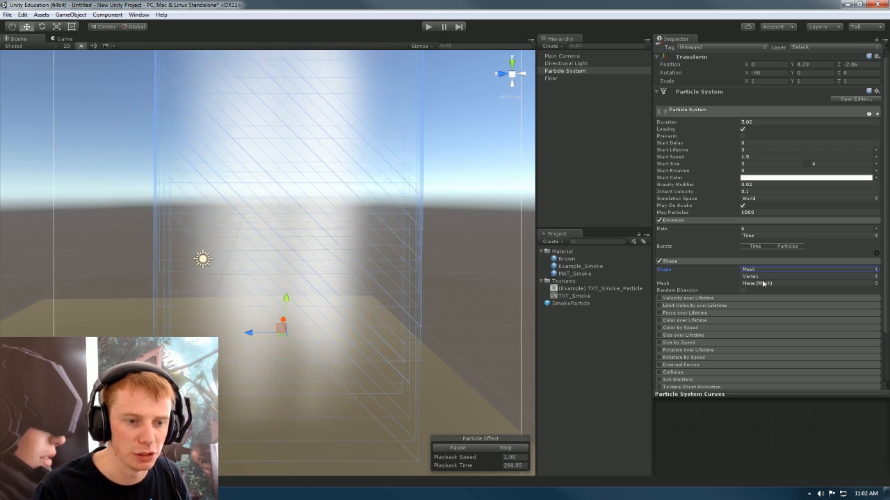
pyautogui.click(762, 277)
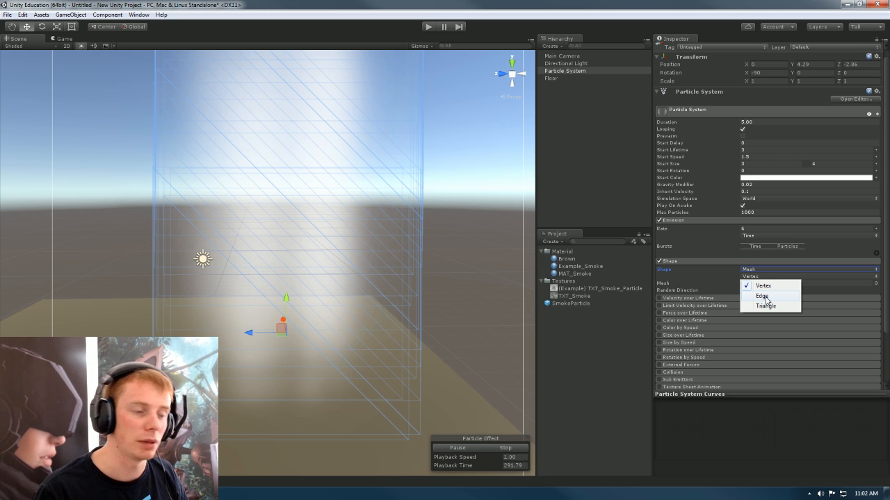
pyautogui.click(763, 271)
pyautogui.click(774, 290)
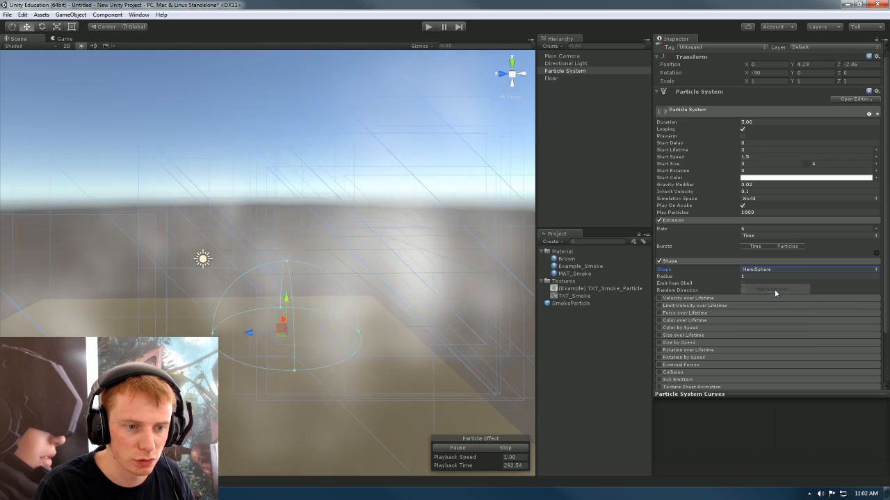
pyautogui.click(765, 270)
pyautogui.click(772, 300)
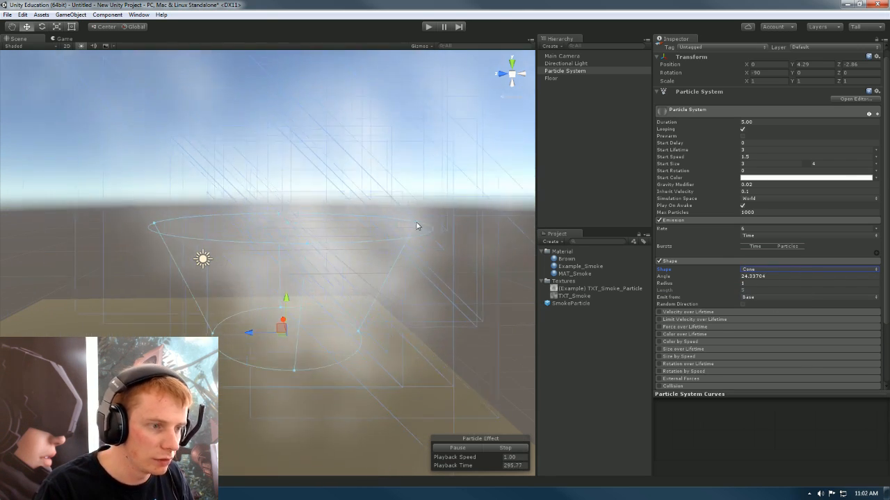
# Step: Try reshaping the emitter cone directly in the scene, including an Angle of 0, and undo the last change
pyautogui.moveTo(417, 223); pyautogui.dragTo(452, 258)
pyautogui.moveTo(453, 258); pyautogui.dragTo(451, 292, button='right')
pyautogui.press('s')
pyautogui.moveTo(380, 267); pyautogui.dragTo(324, 301)
pyautogui.moveTo(324, 300); pyautogui.dragTo(353, 301, button='right')
pyautogui.hotkey('ctrl', 'z')
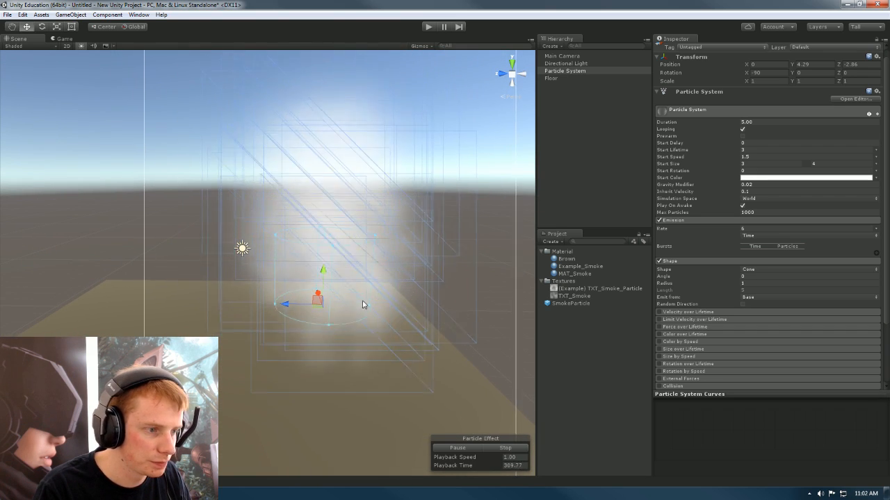
# Step: Reshape the emitter cone in the scene to an Angle of about 41.9, Radius about 0.18 and Start Speed about 3.03
pyautogui.moveTo(373, 242); pyautogui.dragTo(433, 256)
pyautogui.moveTo(373, 306); pyautogui.dragTo(442, 305)
pyautogui.press('s')
pyautogui.moveTo(443, 305); pyautogui.dragTo(434, 288, button='right')
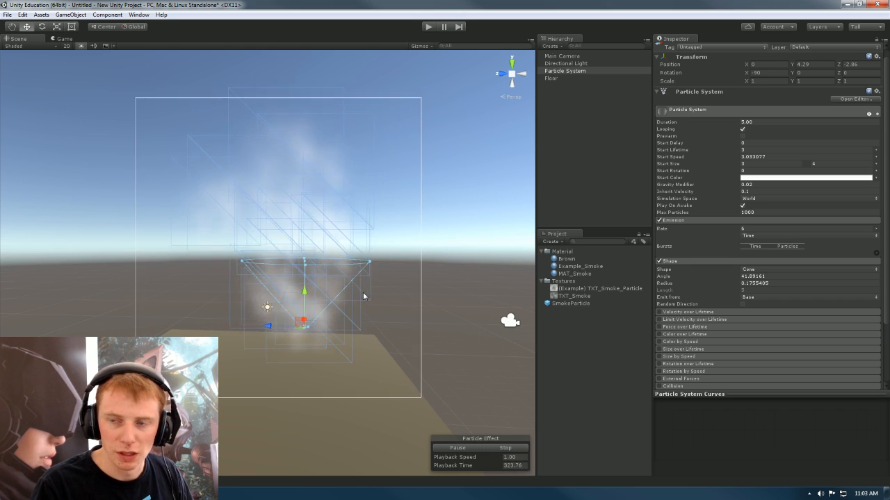
# Step: Look through the available emitter shapes and the cone's Emit from options, keeping Cone and Base
pyautogui.keyDown('alt'); pyautogui.moveTo(369, 294); pyautogui.dragTo(389, 300); pyautogui.keyUp('alt')
pyautogui.click(782, 270)
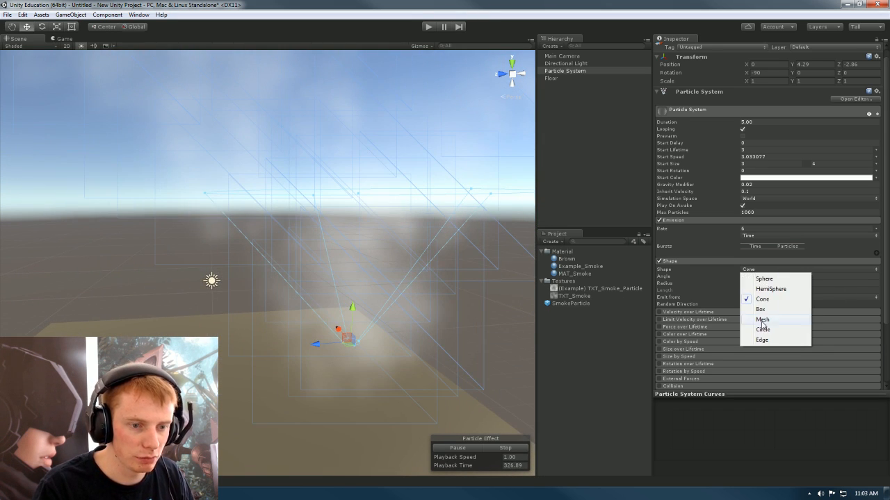
pyautogui.click(830, 265)
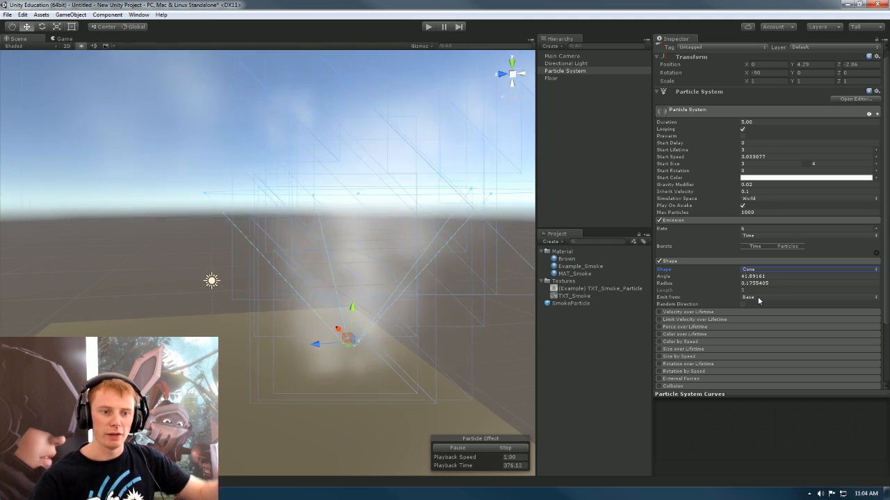
pyautogui.click(758, 298)
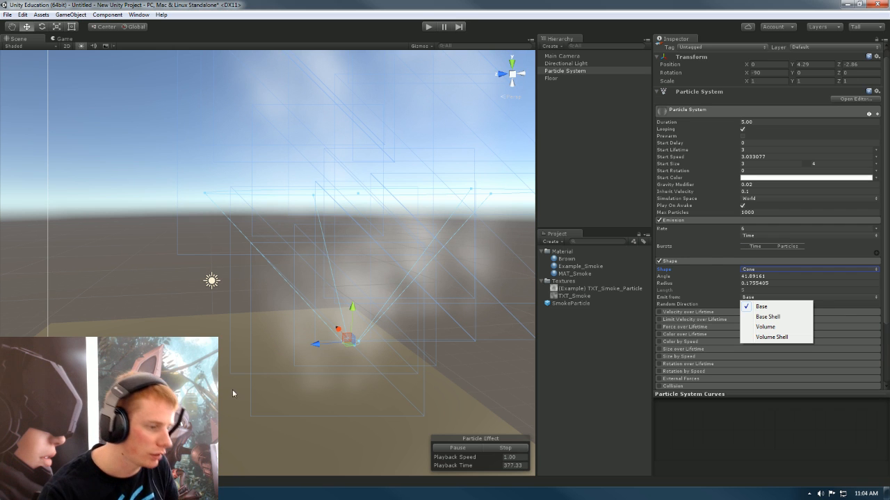
pyautogui.click(633, 243)
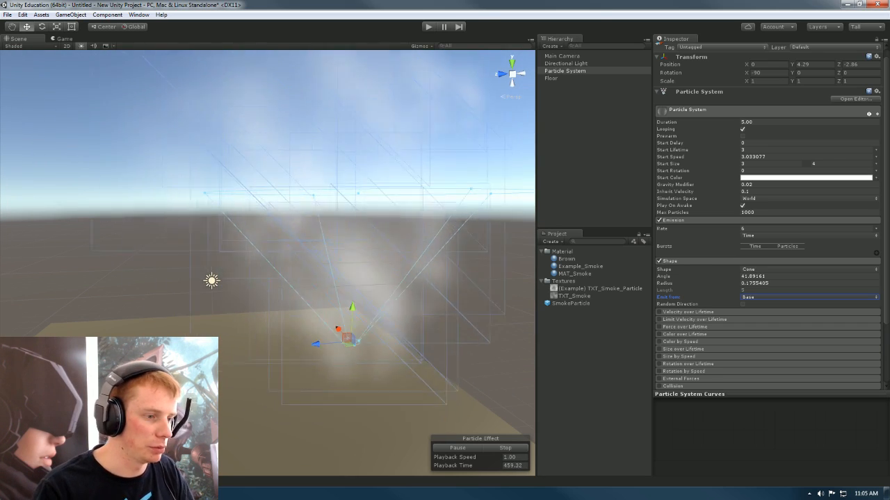
# Step: Move the particle system a short distance horizontally in the scene
pyautogui.moveTo(352, 346)
pyautogui.mouseDown()
pyautogui.moveTo(397, 379)
pyautogui.moveTo(362, 353)
pyautogui.mouseUp()
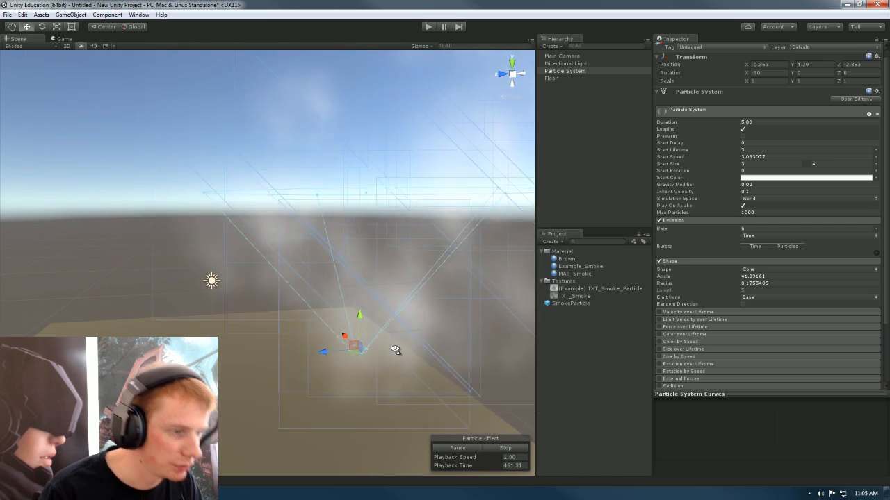
pyautogui.moveTo(382, 354); pyautogui.dragTo(434, 322, button='right')
pyautogui.keyDown('alt'); pyautogui.moveTo(434, 322); pyautogui.dragTo(442, 371); pyautogui.keyUp('alt')
pyautogui.scroll(-3, 443, 371)
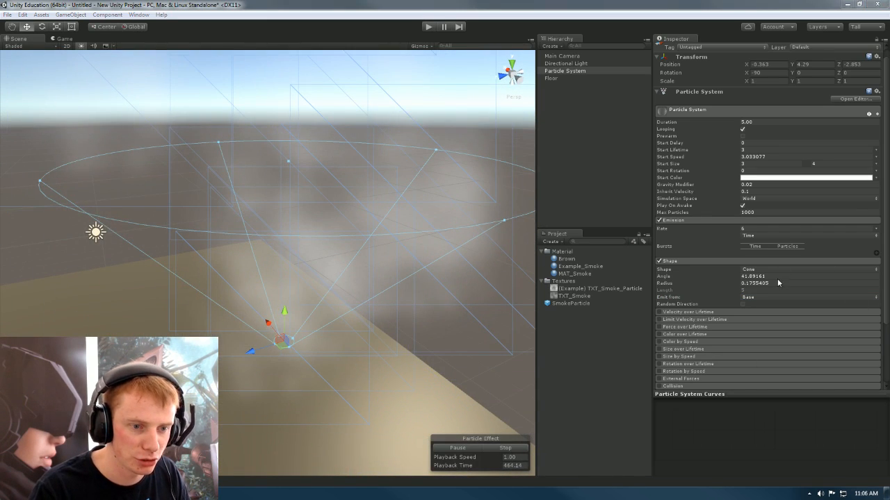
# Step: Try emitting the cone's particles from Base Shell and inspect the effect around the cone's base
pyautogui.click(762, 297)
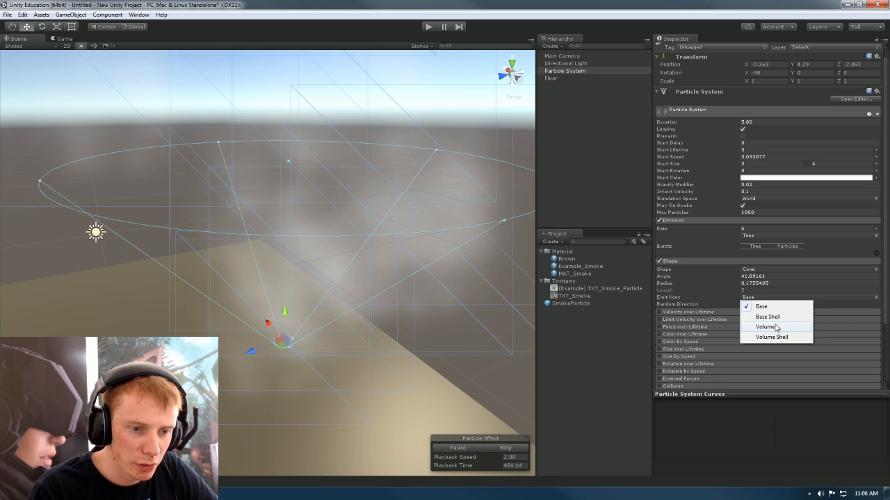
pyautogui.keyDown('alt'); pyautogui.moveTo(524, 303); pyautogui.dragTo(262, 164); pyautogui.keyUp('alt')
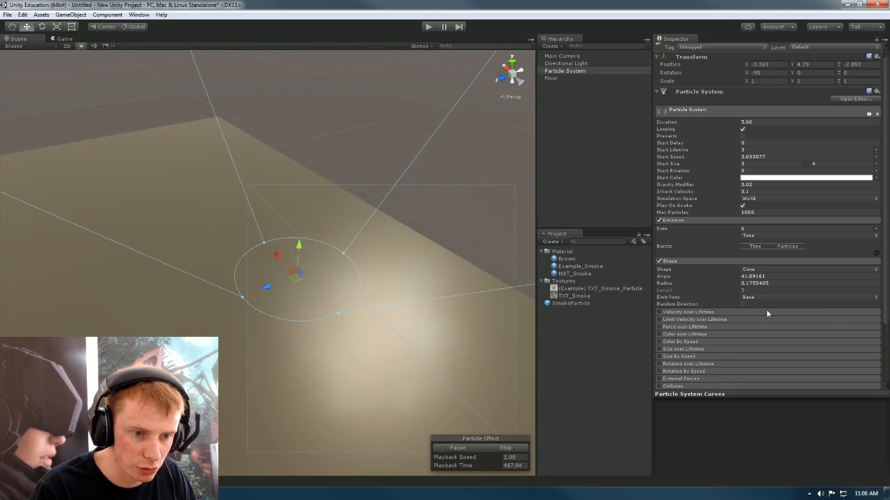
pyautogui.click(765, 297)
pyautogui.click(768, 316)
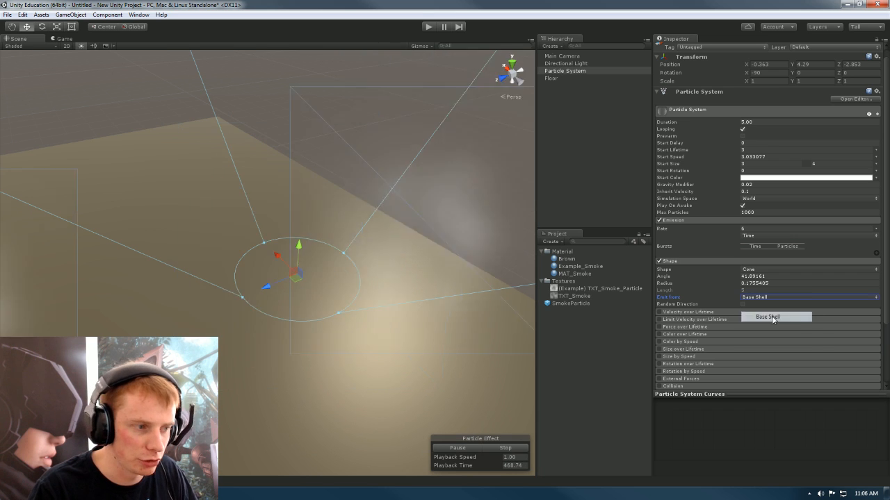
pyautogui.scroll(-5, 289, 277)
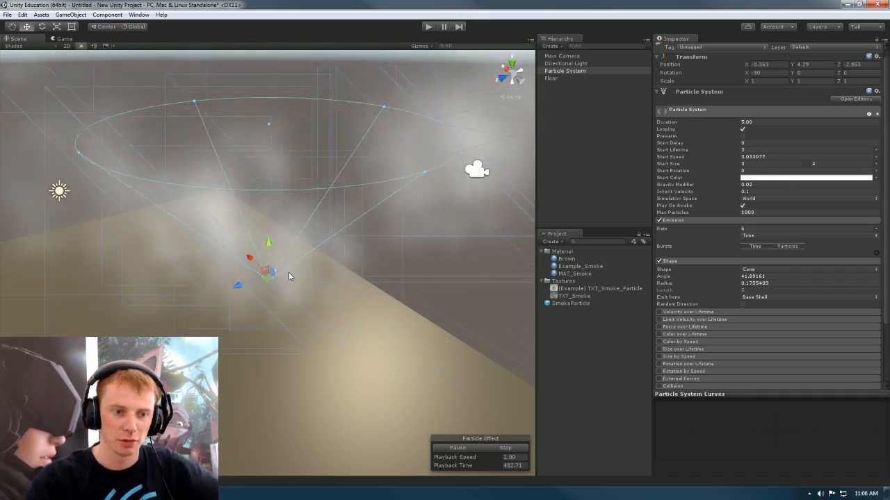
# Step: Emit the smoke from the cone's Volume and narrow the cone in the scene to an Angle of about 13.9
pyautogui.click(772, 296)
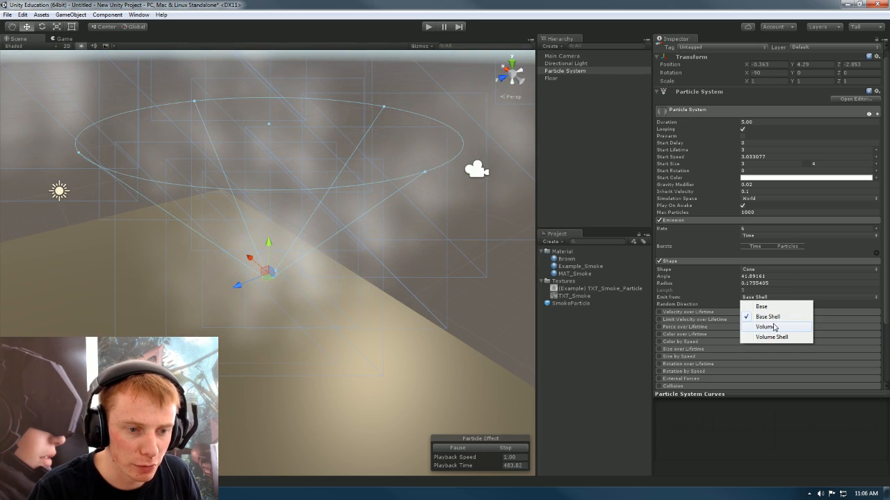
pyautogui.click(774, 327)
pyautogui.moveTo(312, 264); pyautogui.dragTo(329, 203, button='right')
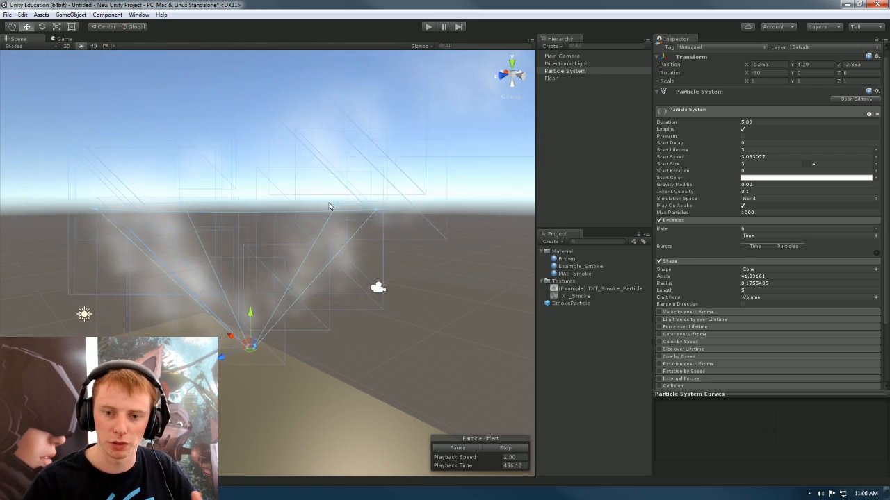
pyautogui.moveTo(317, 325); pyautogui.dragTo(375, 371, button='right')
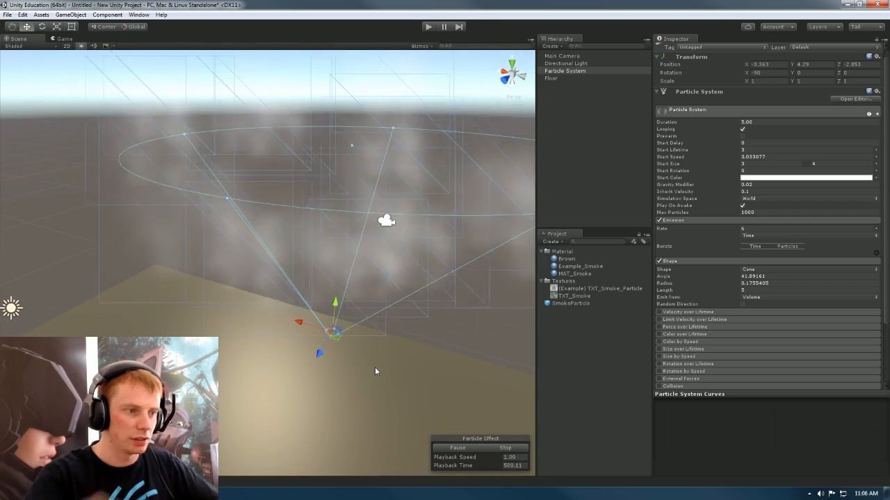
pyautogui.moveTo(228, 201); pyautogui.dragTo(383, 193)
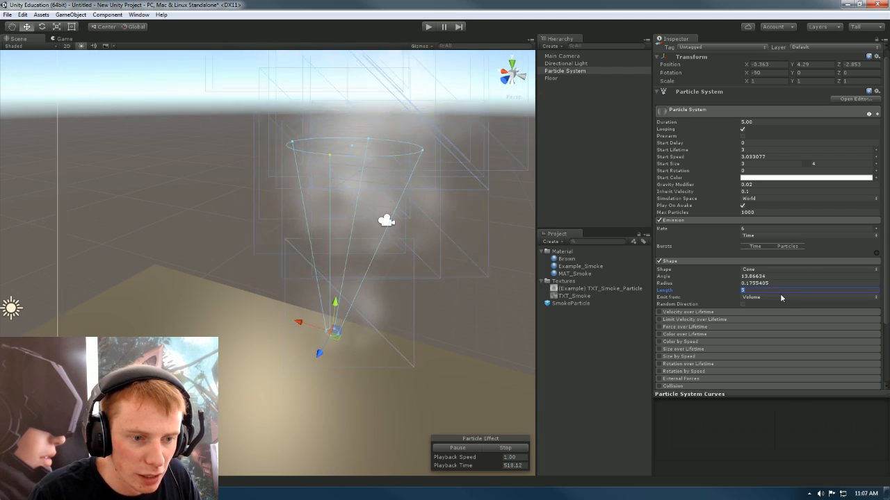
# Step: Set the cone to emit from Volume Shell, inspect the smoke from several angles, and try the Random Direction option
pyautogui.click(767, 297)
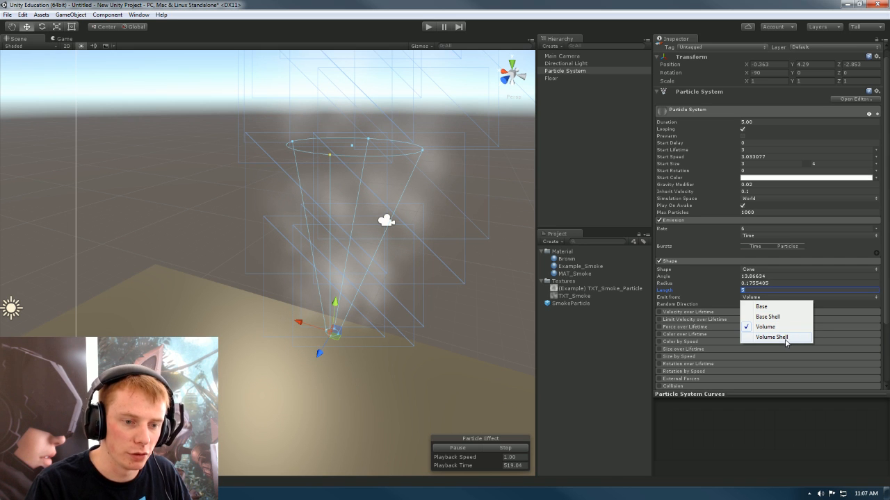
pyautogui.click(785, 338)
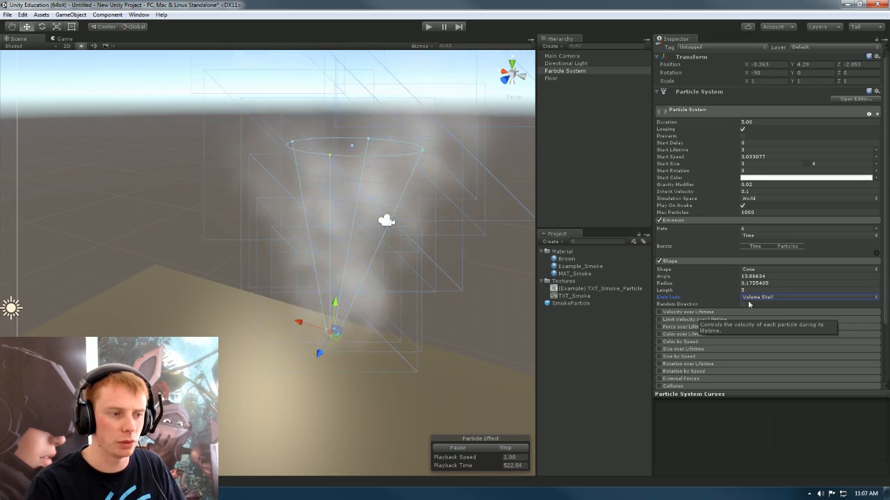
pyautogui.keyDown('alt'); pyautogui.moveTo(449, 263); pyautogui.dragTo(211, 274); pyautogui.keyUp('alt')
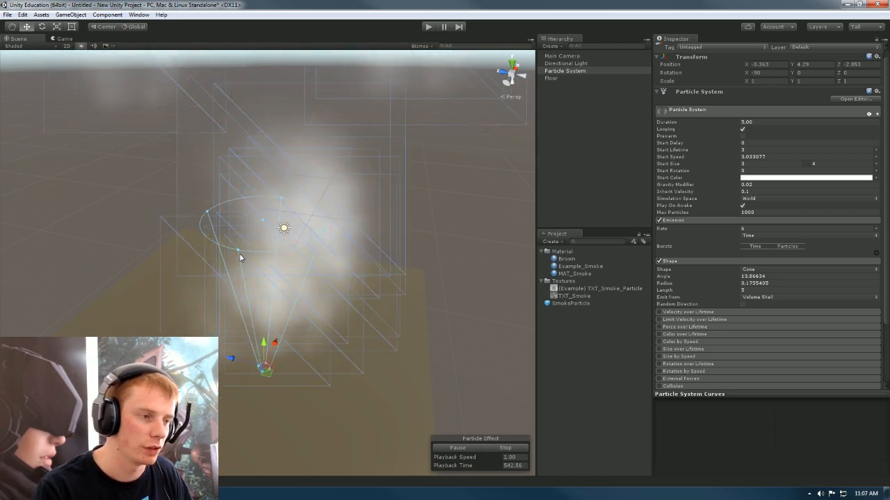
pyautogui.moveTo(306, 291)
pyautogui.keyDown('alt'); pyautogui.mouseDown()
pyautogui.moveTo(313, 282)
pyautogui.moveTo(301, 289)
pyautogui.mouseUp(); pyautogui.keyUp('alt')
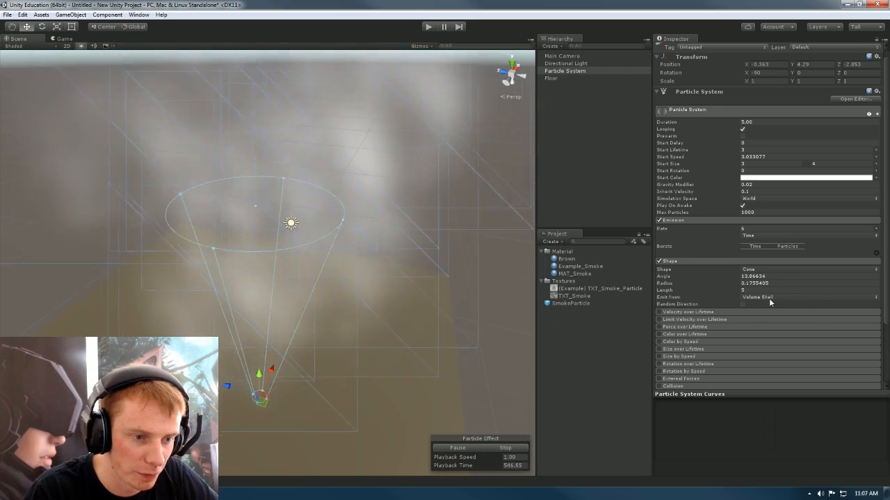
pyautogui.click(742, 304)
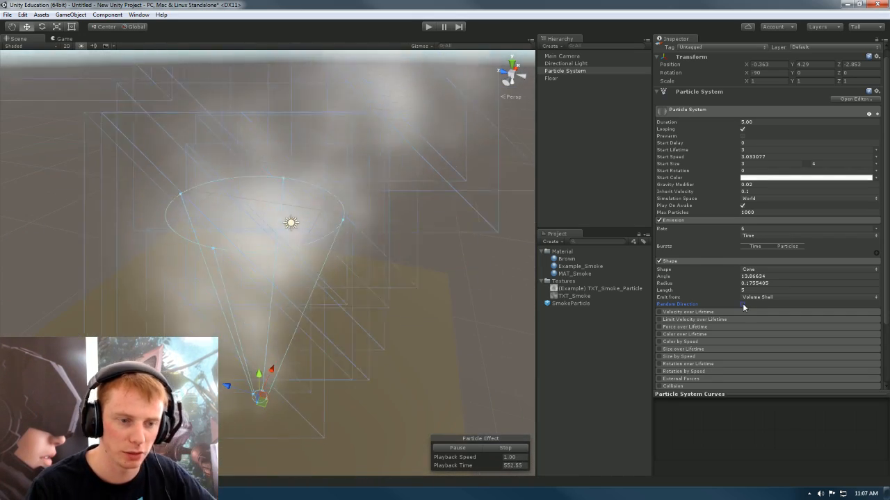
# Step: Change the emitter shape to Mesh and assign the Capsule mesh, viewing its wireframe up close
pyautogui.click(762, 270)
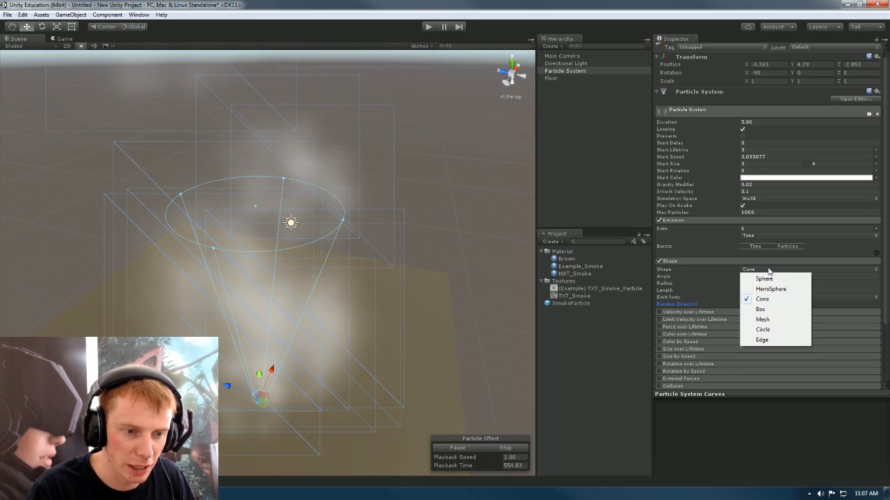
pyautogui.click(765, 320)
pyautogui.keyDown('alt'); pyautogui.moveTo(447, 301); pyautogui.dragTo(361, 294); pyautogui.keyUp('alt')
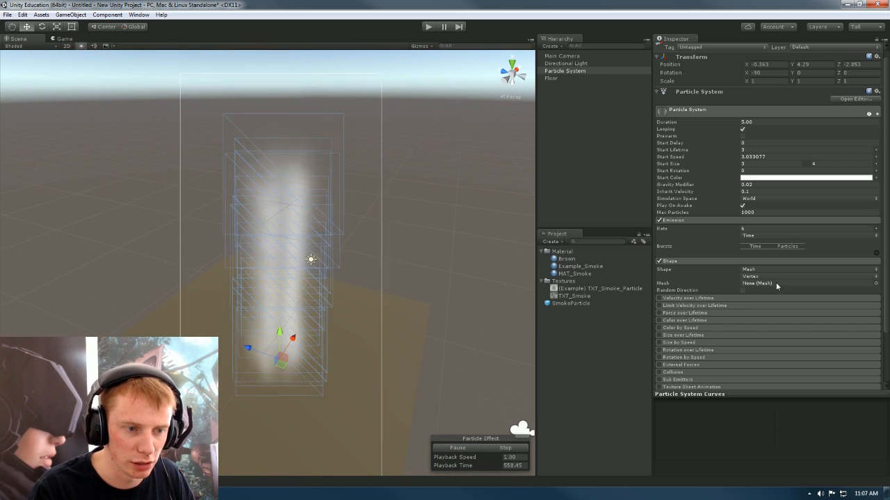
pyautogui.click(875, 284)
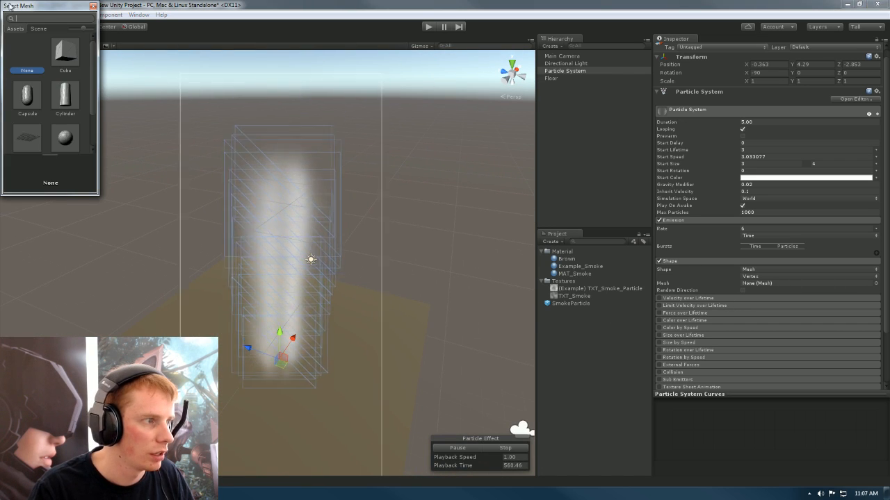
pyautogui.moveTo(13, 3); pyautogui.dragTo(198, 126)
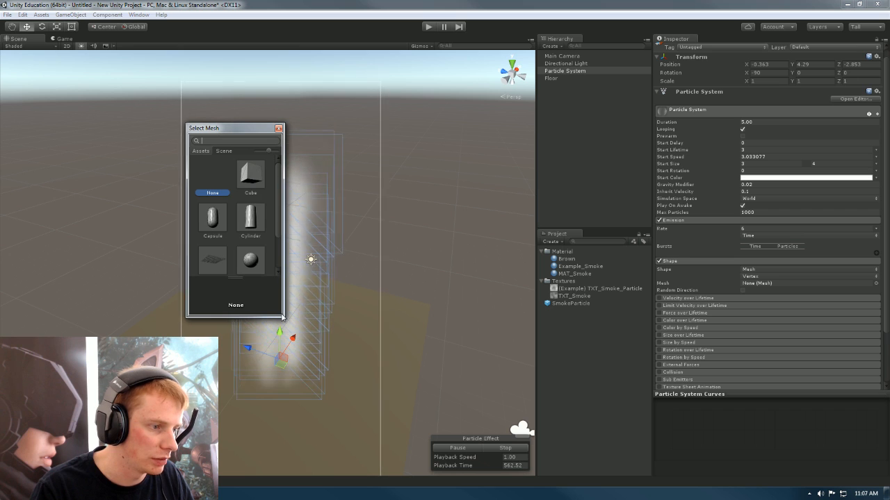
pyautogui.moveTo(281, 317); pyautogui.dragTo(488, 354)
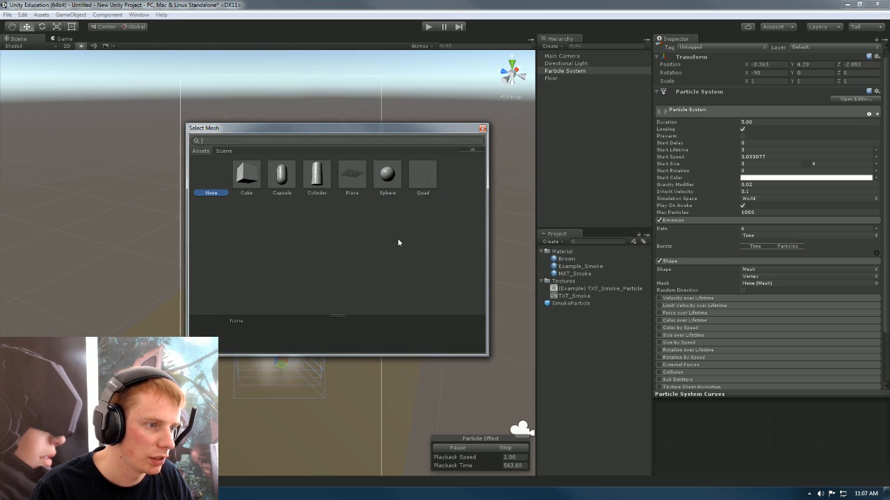
pyautogui.click(281, 175)
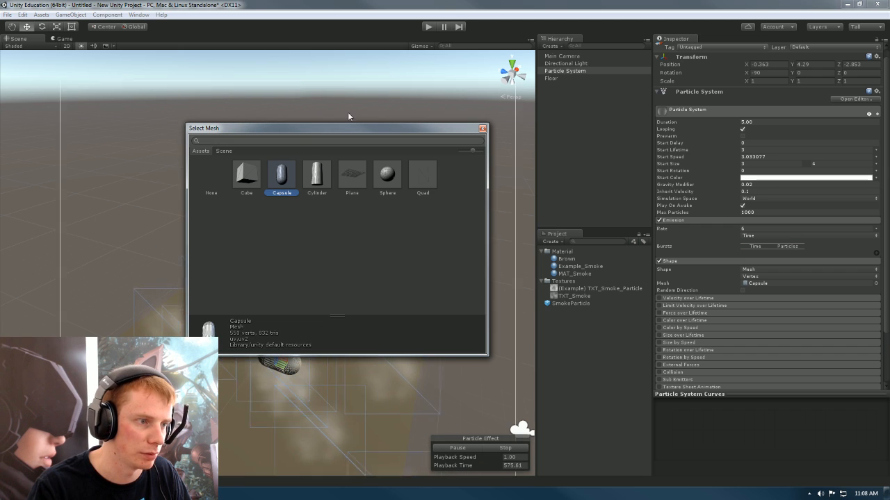
pyautogui.moveTo(335, 130); pyautogui.dragTo(669, 98)
pyautogui.click(291, 319)
pyautogui.moveTo(424, 275); pyautogui.dragTo(508, 282, button='right')
pyautogui.press('w')
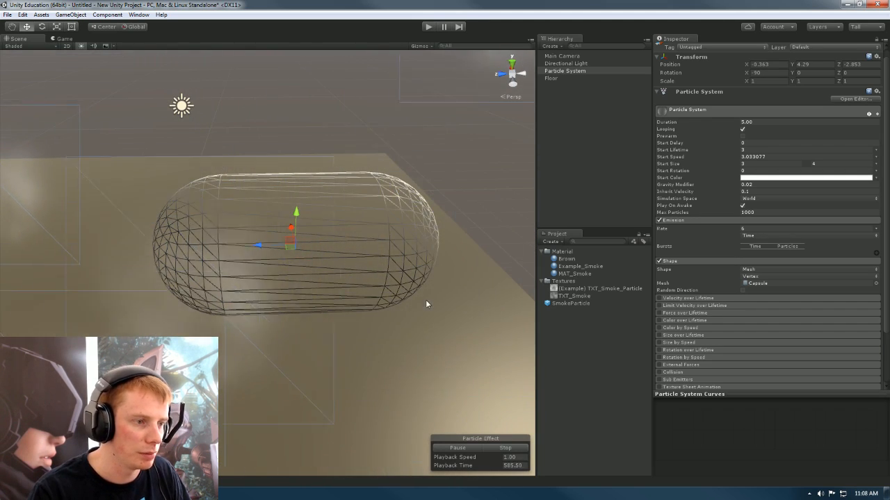
# Step: Try the Triangle and Edge emission modes on the capsule mesh, and return the mode to Vertex
pyautogui.click(769, 277)
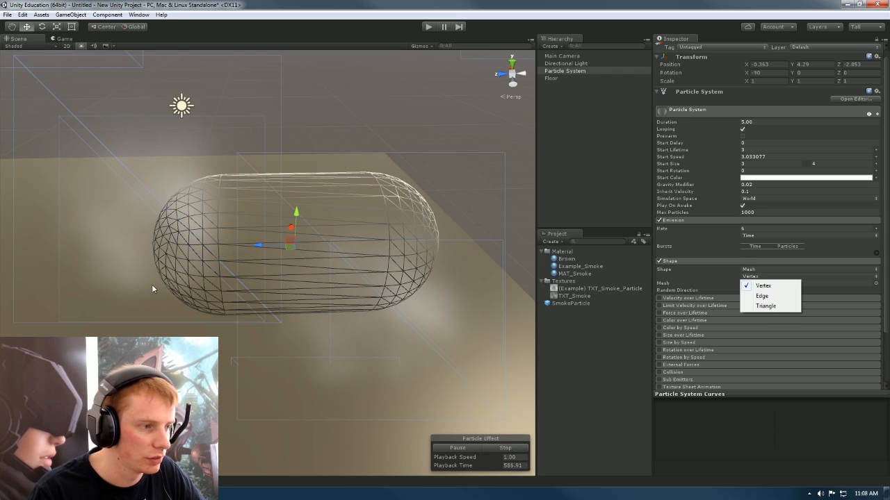
pyautogui.click(762, 306)
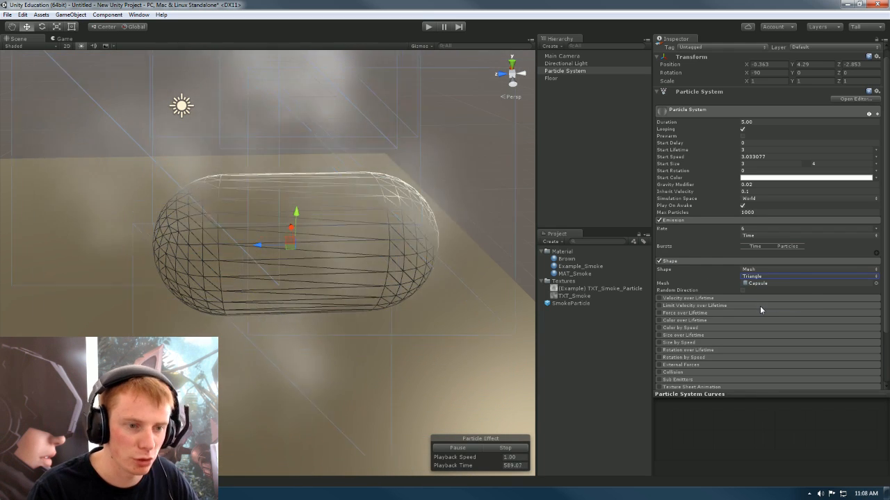
pyautogui.click(761, 277)
pyautogui.click(763, 296)
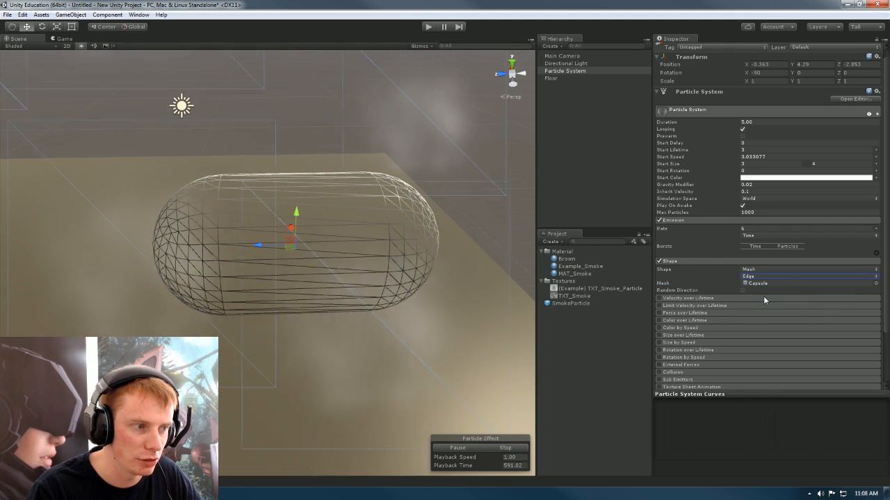
pyautogui.click(765, 269)
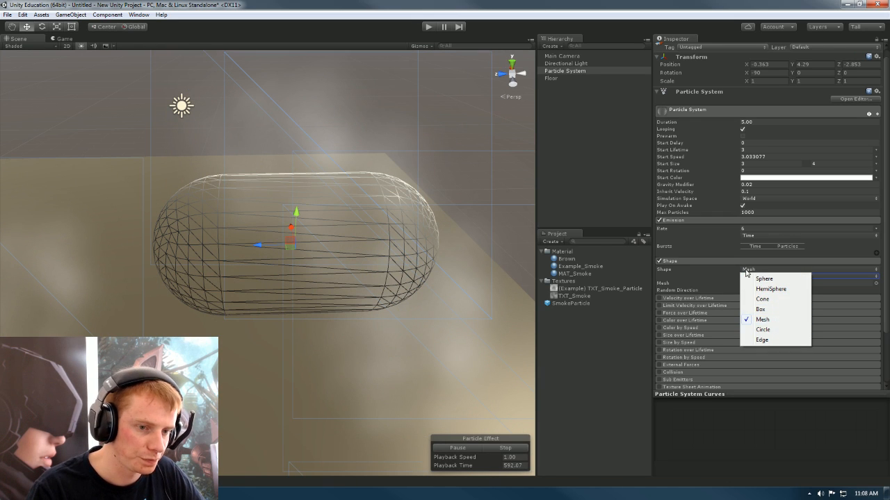
pyautogui.press('Escape')
pyautogui.click(761, 276)
pyautogui.click(758, 284)
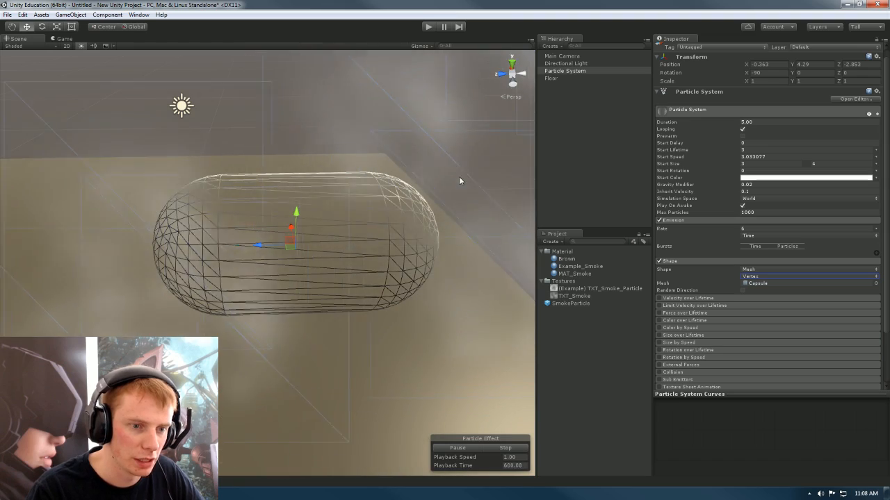
# Step: Change Start Size to a constant value of 1 and set Start Speed to 0 for the capsule emitter
pyautogui.moveTo(450, 269); pyautogui.dragTo(451, 209, button='right')
pyautogui.press('s')
pyautogui.press('w')
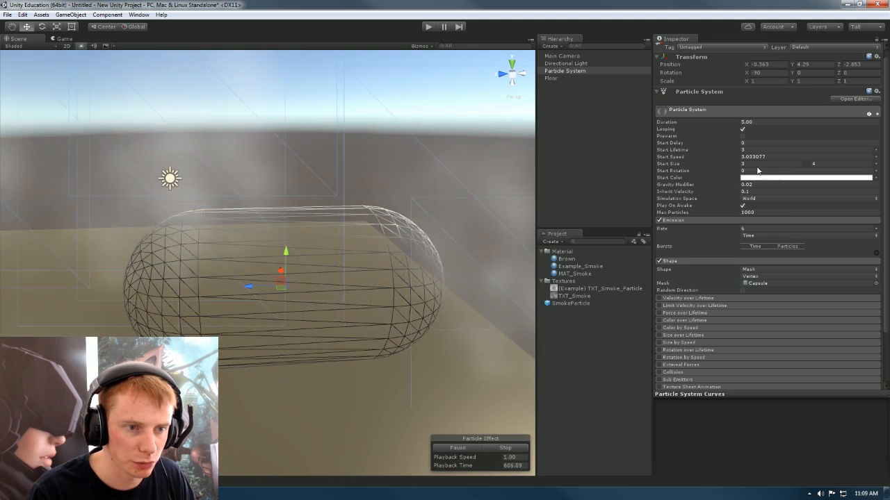
pyautogui.click(876, 164)
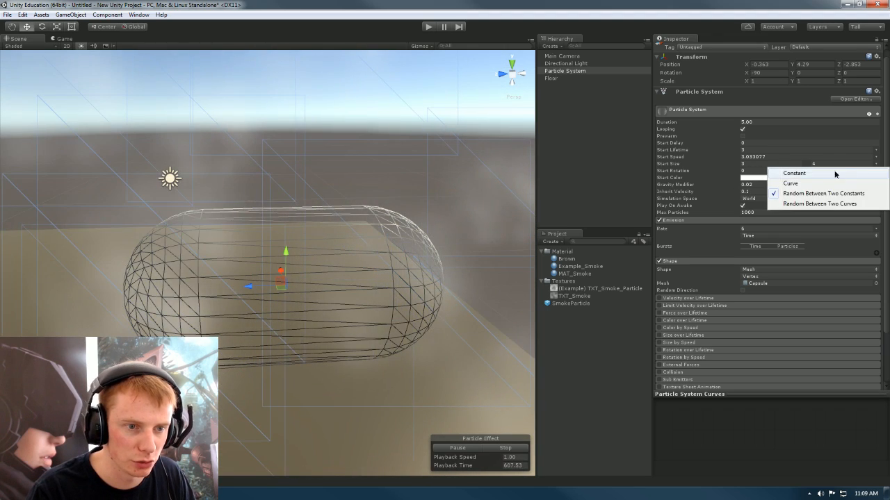
pyautogui.click(794, 173)
pyautogui.click(800, 163)
pyautogui.write('1')
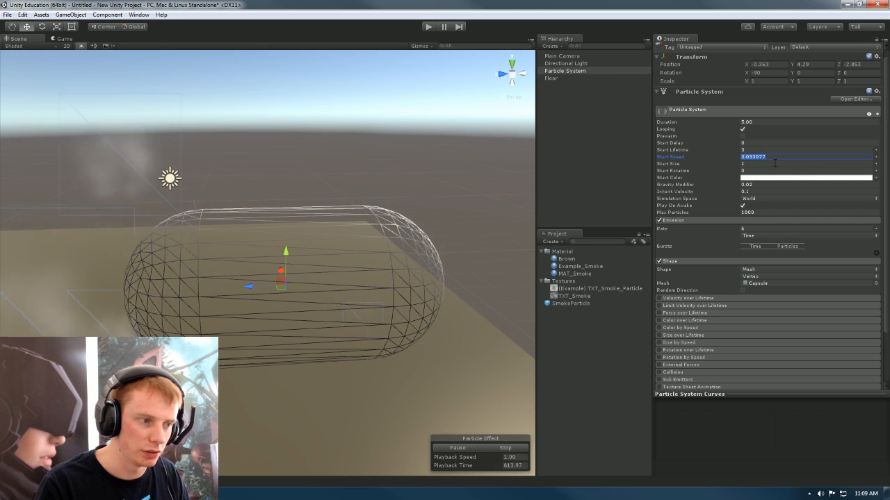
pyautogui.write('0')
pyautogui.keyDown('alt'); pyautogui.moveTo(348, 250); pyautogui.dragTo(369, 251); pyautogui.keyUp('alt')
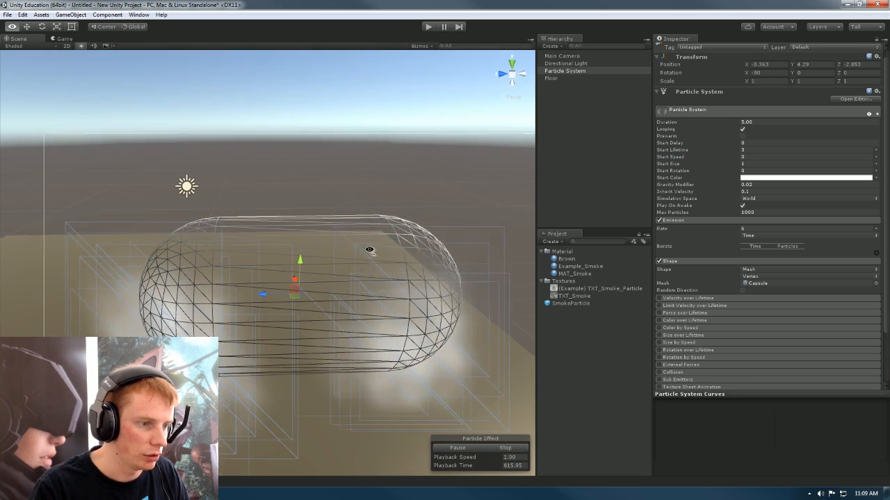
# Step: Set the particle system's Gravity Modifier to 0 and view the smoke around the capsule
pyautogui.moveTo(369, 251); pyautogui.dragTo(373, 251, button='right')
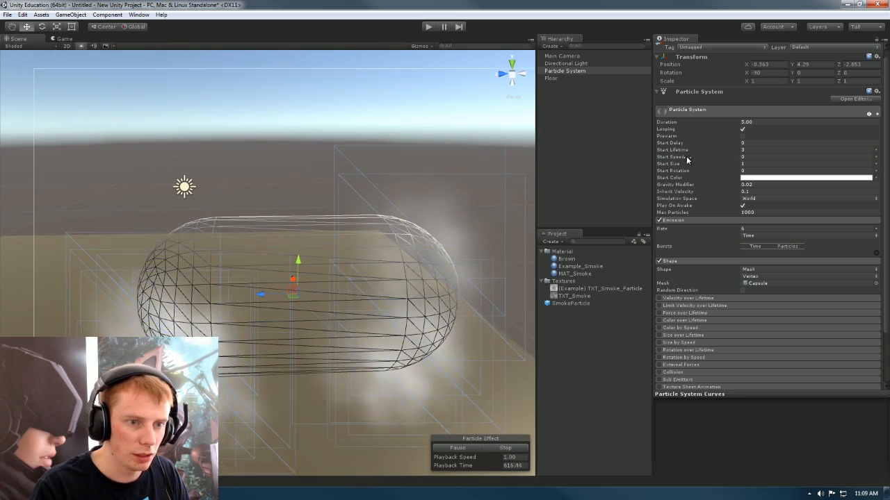
pyautogui.click(763, 184)
pyautogui.write('0')
pyautogui.keyDown('alt'); pyautogui.moveTo(417, 252); pyautogui.dragTo(452, 254); pyautogui.keyUp('alt')
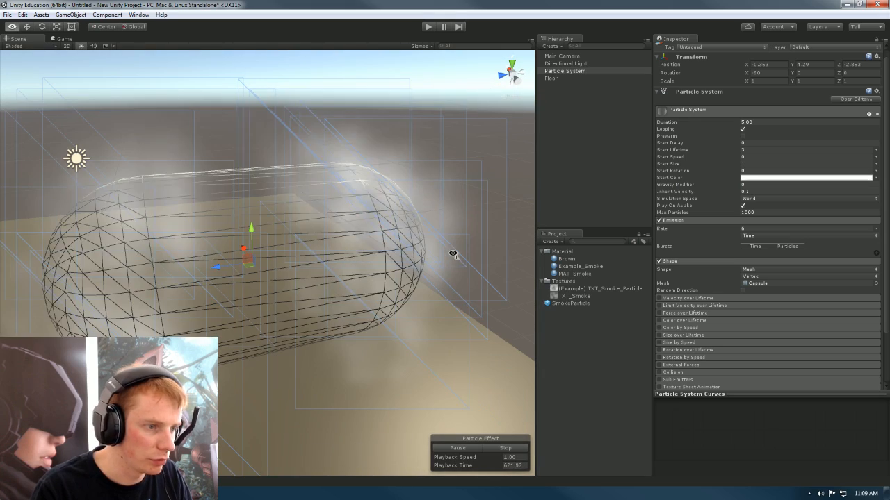
# Step: Scale the capsule emitter uniformly to about 3.32 and inspect where the smoke appears on its mesh
pyautogui.press('r')
pyautogui.moveTo(252, 258); pyautogui.dragTo(353, 220)
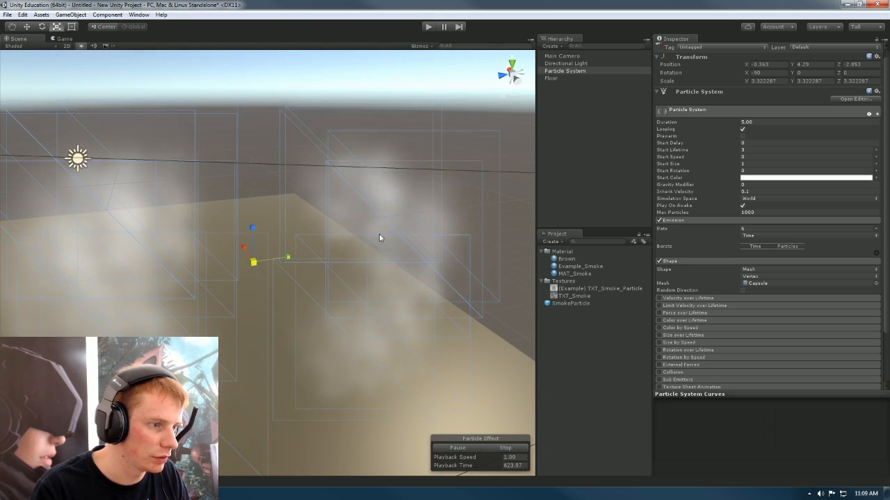
pyautogui.scroll(-5, 353, 220)
pyautogui.press('w')
pyautogui.moveTo(354, 274); pyautogui.dragTo(311, 224, button='right')
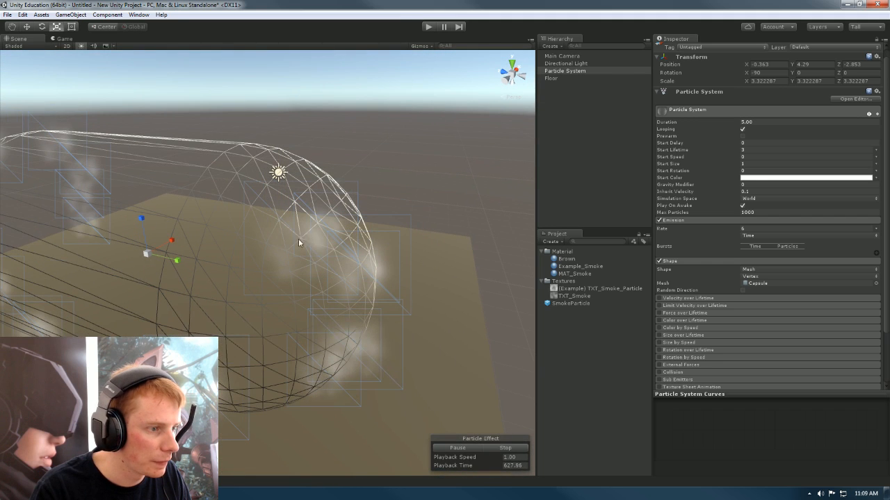
pyautogui.scroll(-2, 286, 325)
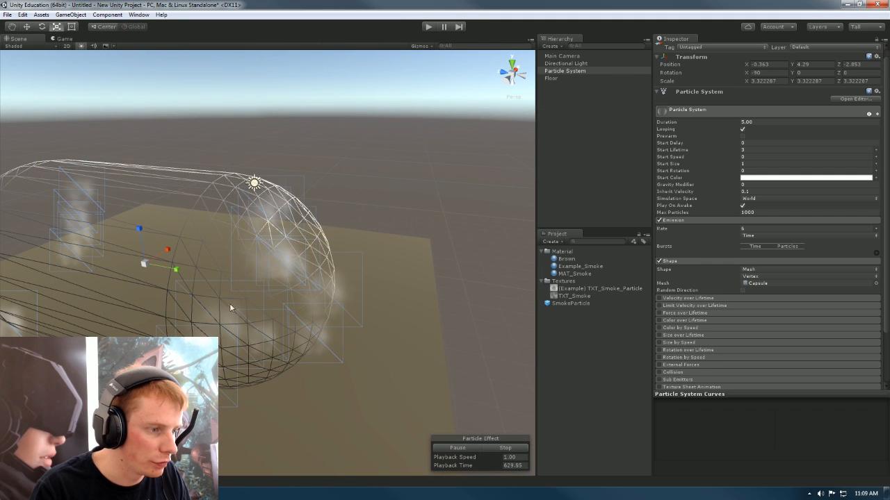
pyautogui.press('w')
pyautogui.moveTo(274, 208); pyautogui.dragTo(295, 209, button='right')
pyautogui.press('s')
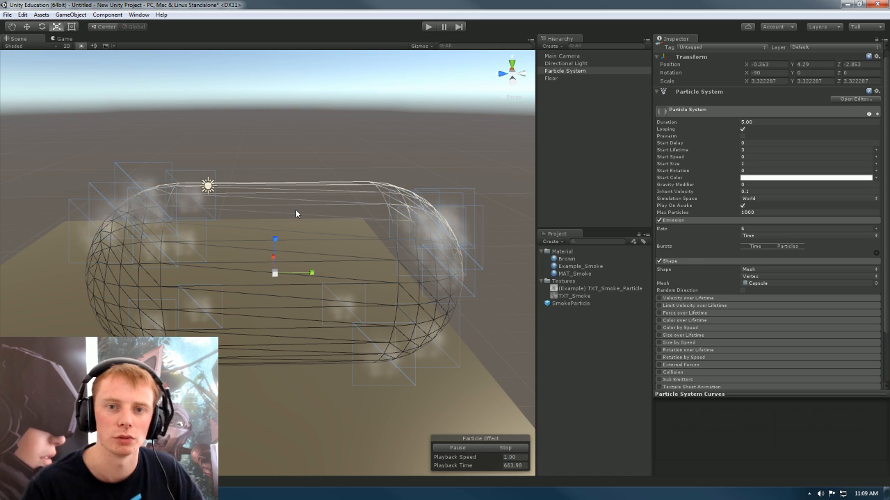
# Step: Undo the recent scale, gravity, speed, size and mesh changes back to the cone emitter with Volume Shell emission
pyautogui.keyDown('alt'); pyautogui.moveTo(243, 176); pyautogui.dragTo(477, 360); pyautogui.keyUp('alt')
pyautogui.hotkey('ctrl', 'z')
pyautogui.hotkey('ctrl', 'z')
pyautogui.hotkey('ctrl', 'z')
pyautogui.hotkey('ctrl', 'z')
pyautogui.hotkey('ctrl', 'z')
pyautogui.hotkey('ctrl', 'z')
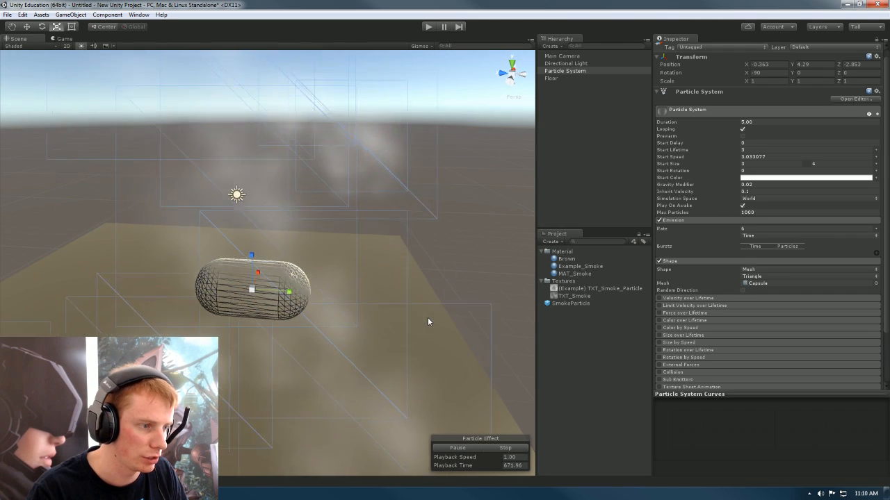
pyautogui.hotkey('ctrl', 'z')
pyautogui.hotkey('ctrl', 'z')
pyautogui.hotkey('ctrl', 'z')
# Step: Set the cone emitter to emit from Base Shell and view the resulting smoke
pyautogui.keyDown('alt'); pyautogui.moveTo(382, 312); pyautogui.dragTo(153, 146); pyautogui.keyUp('alt')
pyautogui.moveTo(280, 135); pyautogui.dragTo(272, 306)
pyautogui.keyDown('alt'); pyautogui.moveTo(433, 277); pyautogui.dragTo(397, 312); pyautogui.keyUp('alt')
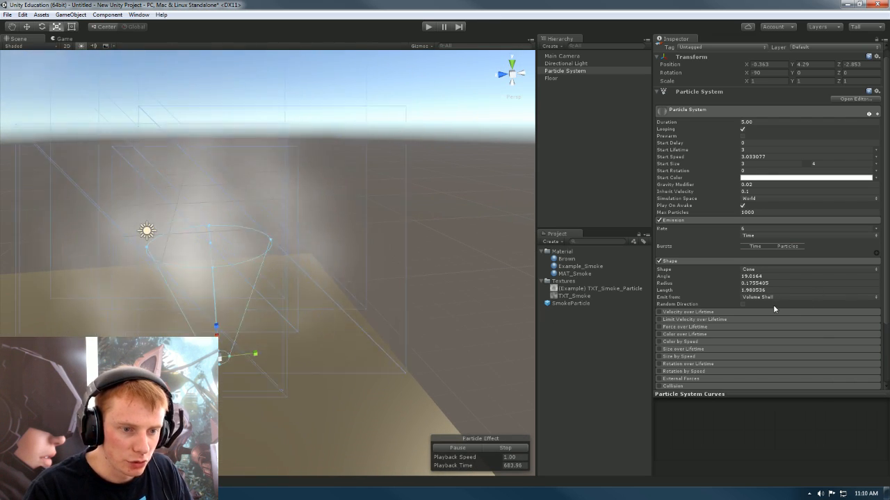
pyautogui.click(768, 298)
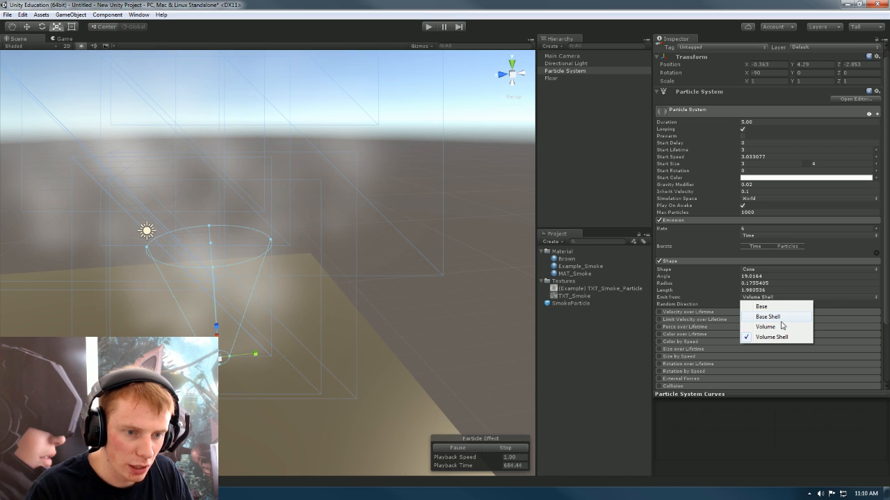
pyautogui.click(768, 317)
pyautogui.keyDown('alt'); pyautogui.moveTo(306, 301); pyautogui.dragTo(347, 294); pyautogui.keyUp('alt')
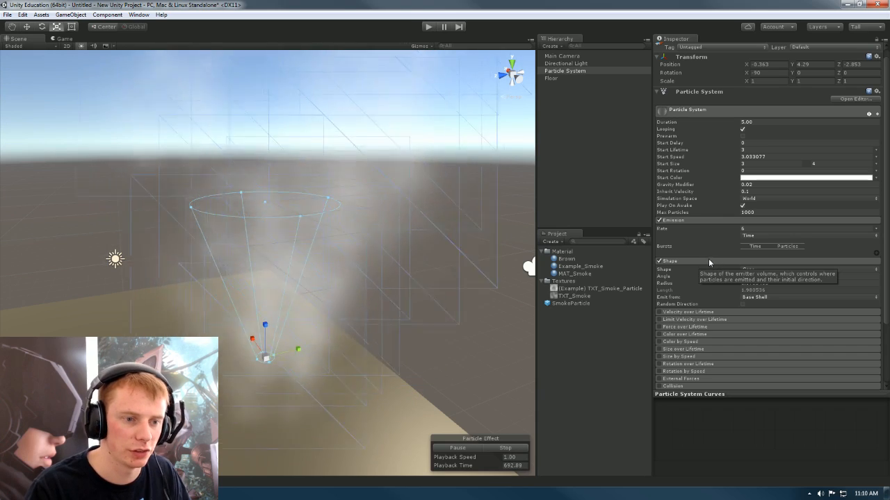
# Step: Collapse the Shape settings and look briefly at the Velocity over Lifetime options
pyautogui.click(711, 260)
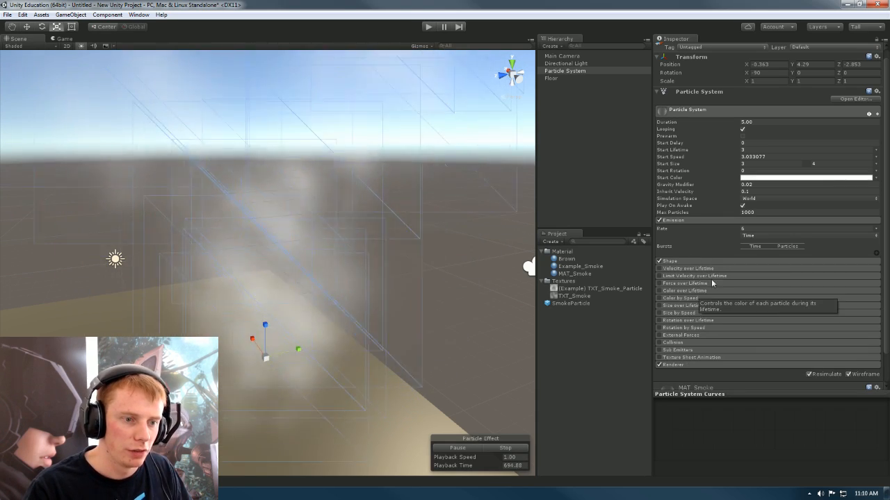
pyautogui.click(705, 269)
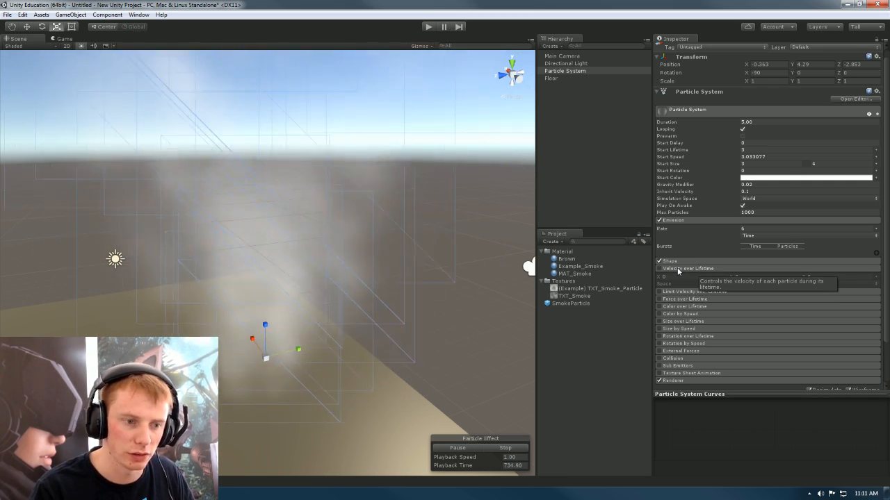
pyautogui.click(678, 269)
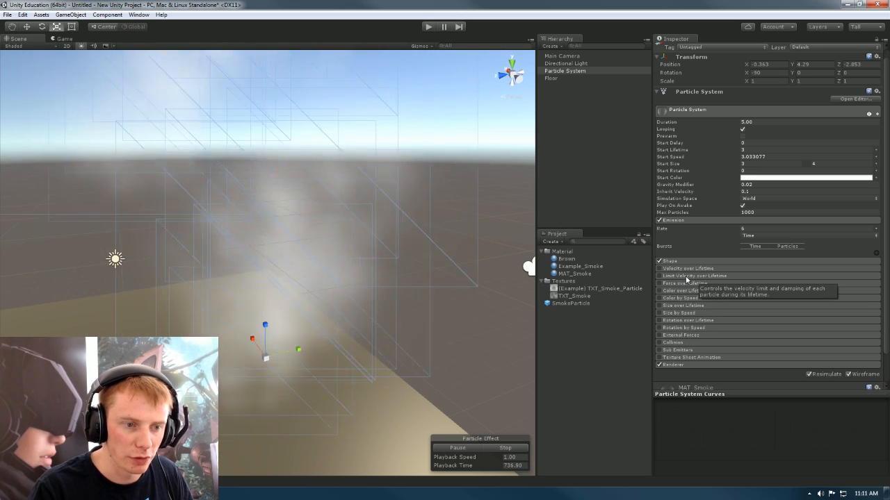
# Step: Enable Limit Velocity over Lifetime, turn on Separate Axis, and set its Space to World
pyautogui.click(693, 276)
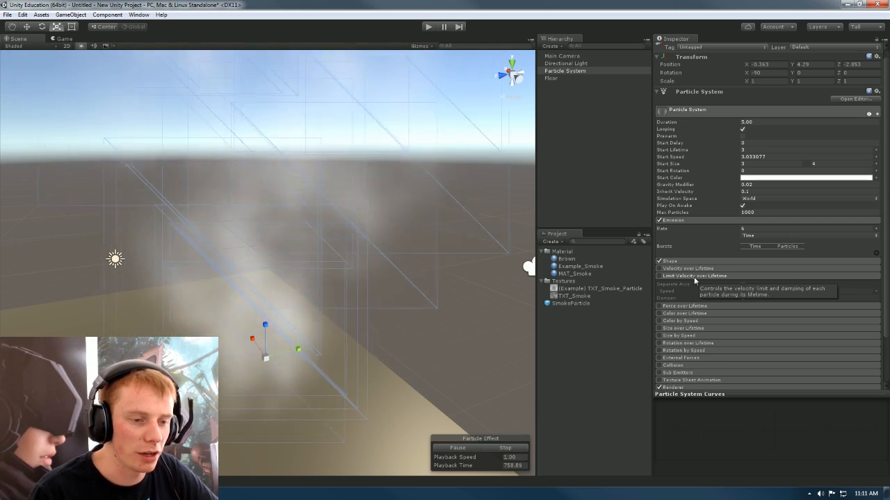
pyautogui.click(660, 276)
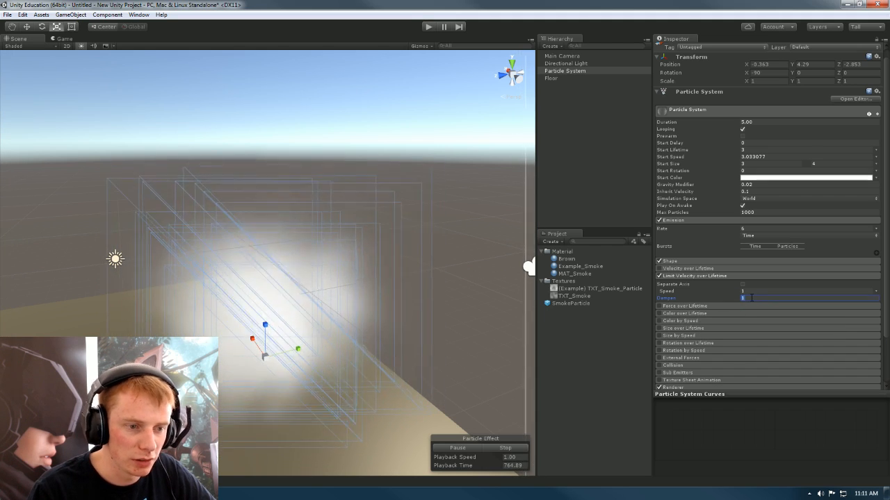
pyautogui.click(743, 285)
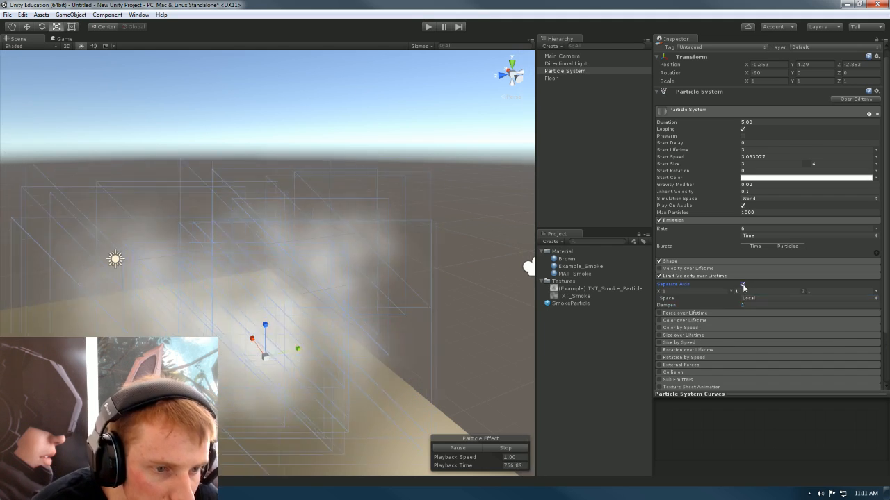
pyautogui.click(757, 299)
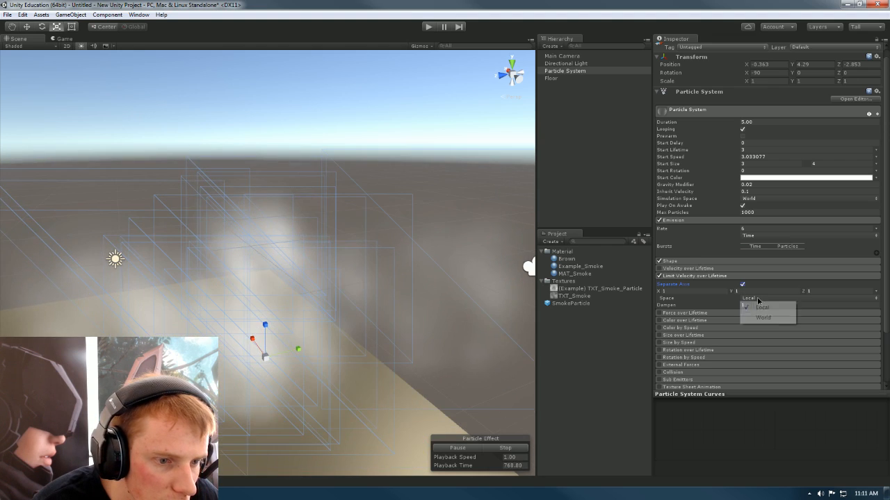
pyautogui.click(764, 319)
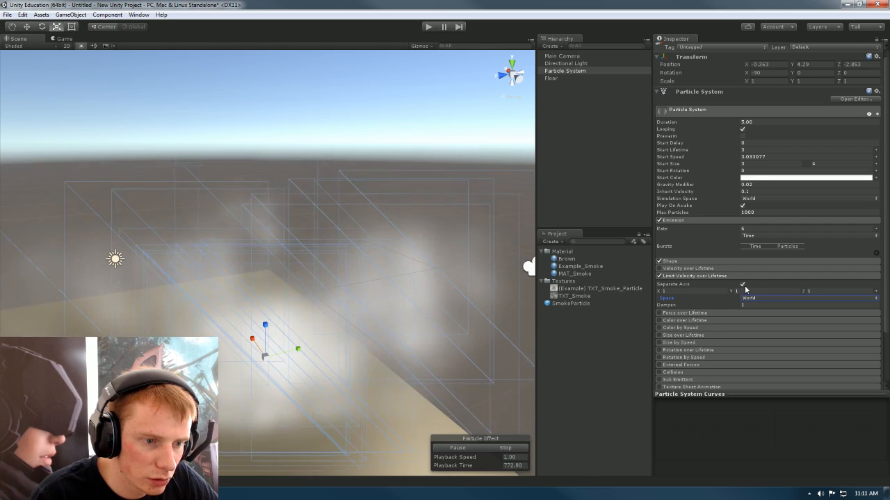
# Step: Set the velocity limit's Dampen to 0.1 and inspect the smoke from several angles
pyautogui.click(744, 304)
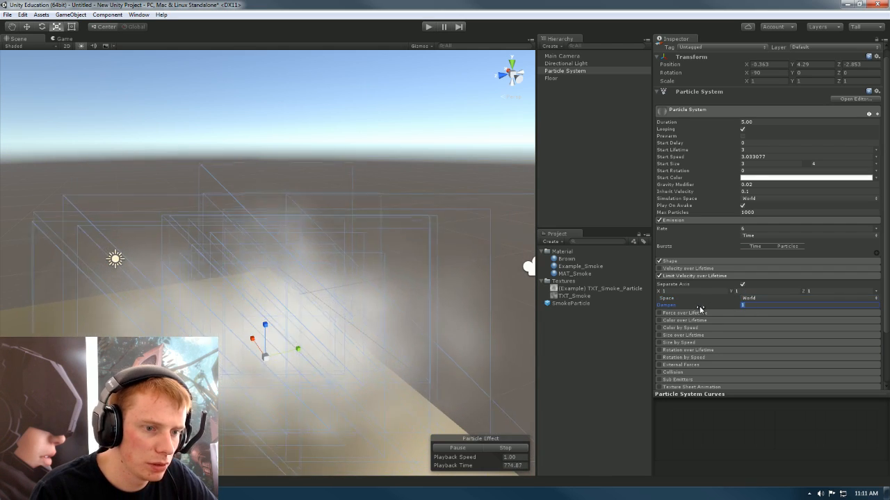
pyautogui.write('0.')
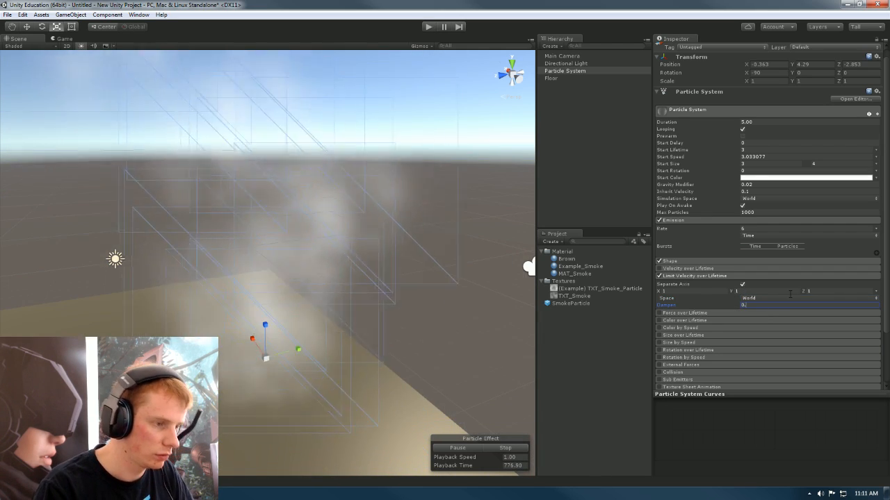
pyautogui.write('1')
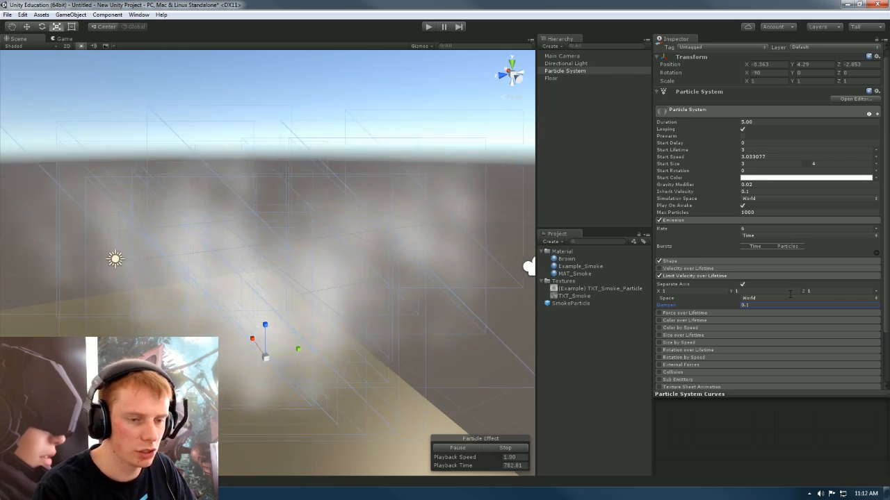
pyautogui.keyDown('alt'); pyautogui.moveTo(367, 241); pyautogui.dragTo(375, 238); pyautogui.keyUp('alt')
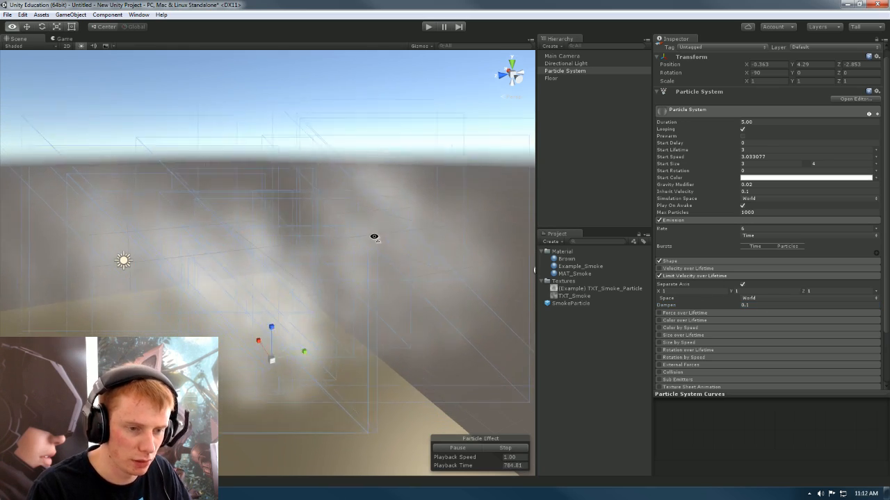
pyautogui.moveTo(375, 238); pyautogui.dragTo(374, 237, button='right')
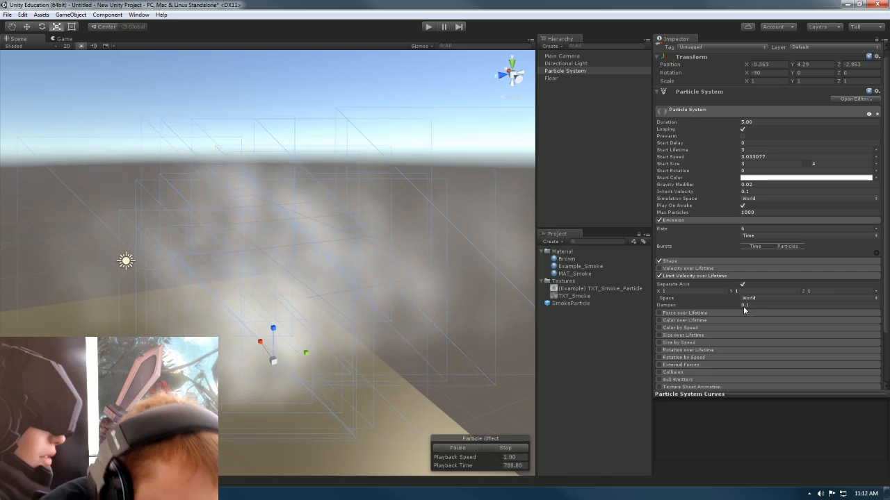
pyautogui.keyDown('alt'); pyautogui.moveTo(465, 254); pyautogui.dragTo(433, 278); pyautogui.keyUp('alt')
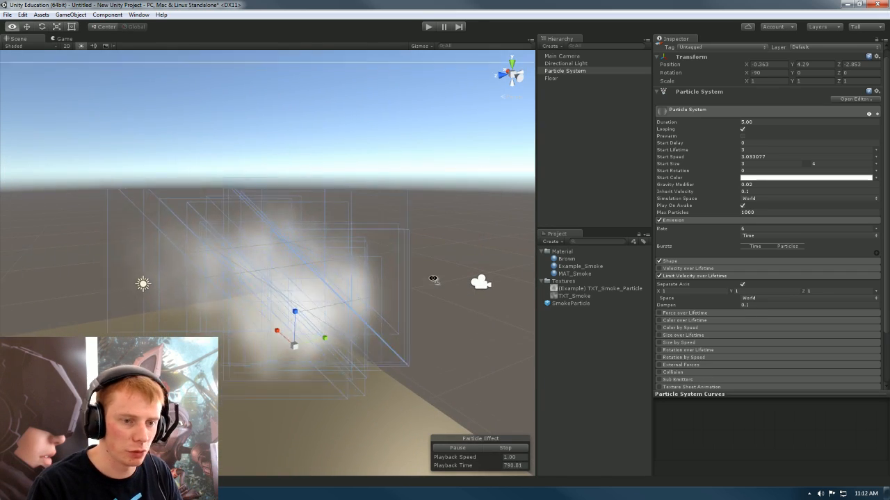
pyautogui.scroll(2, 433, 278)
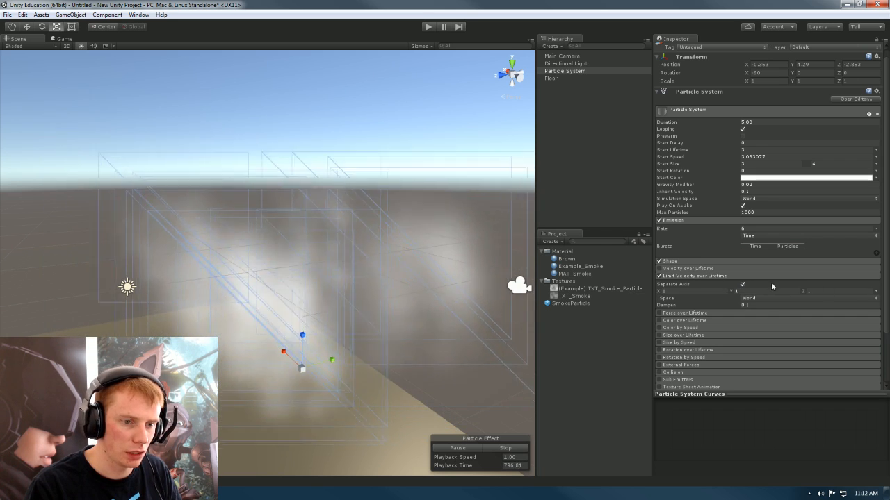
# Step: Turn off Separate Axis, try a speed limit of 0, and set the Speed back to 1
pyautogui.click(742, 285)
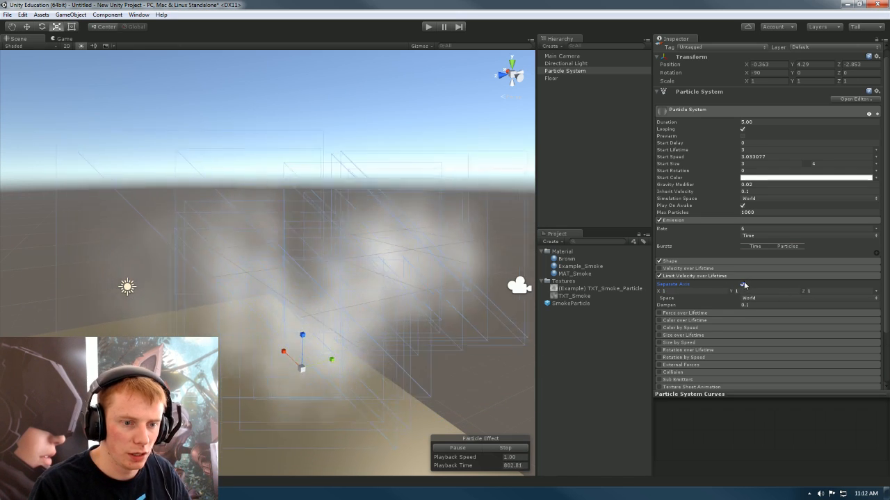
pyautogui.press('space')
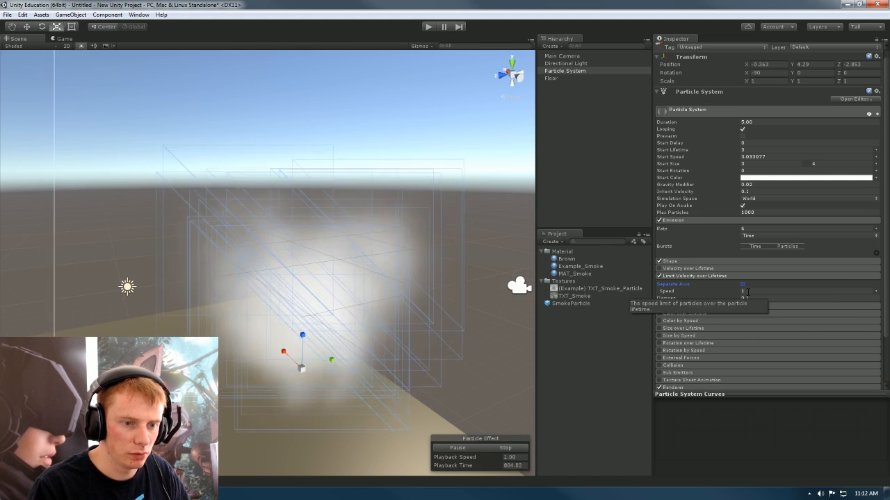
pyautogui.click(745, 291)
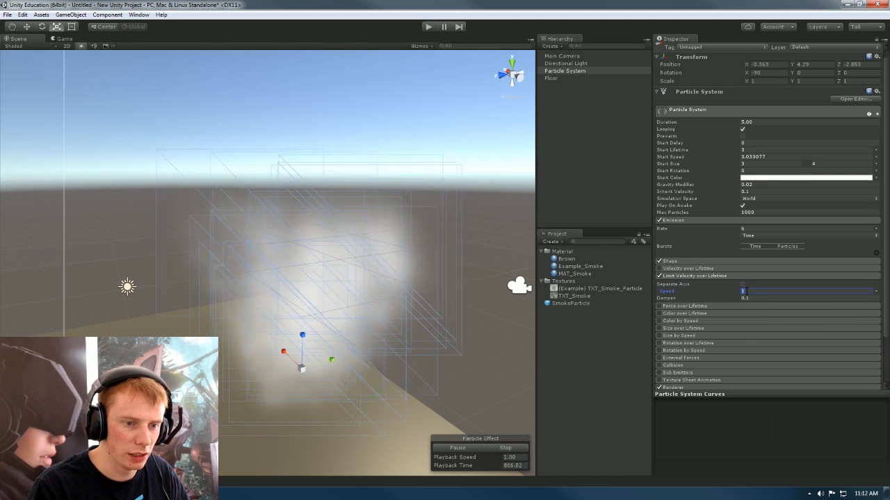
pyautogui.write('0.')
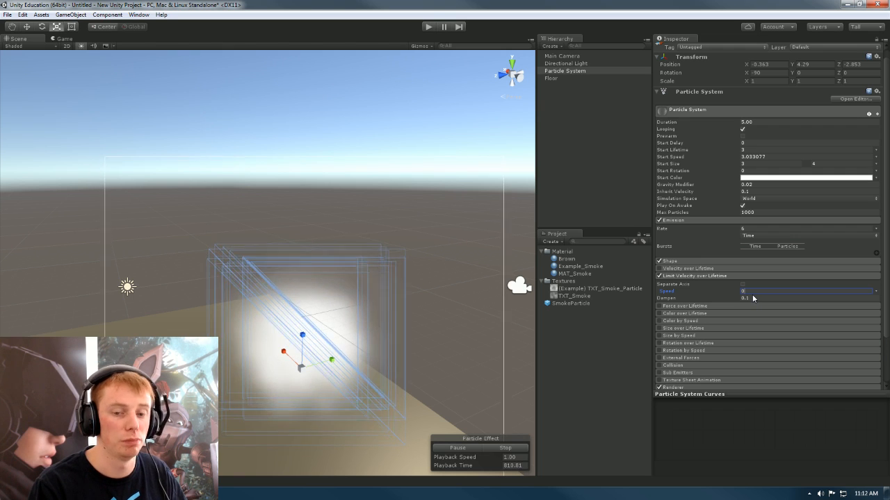
pyautogui.write('1')
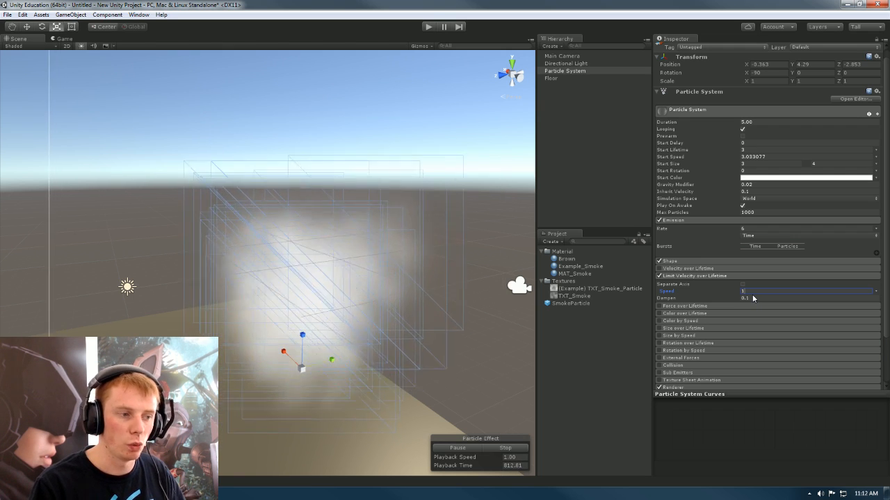
# Step: Move the particle system around the scene to about Y 6.83 and Z -2.48, undoing the extra last move
pyautogui.keyDown('alt'); pyautogui.moveTo(361, 319); pyautogui.dragTo(420, 348); pyautogui.keyUp('alt')
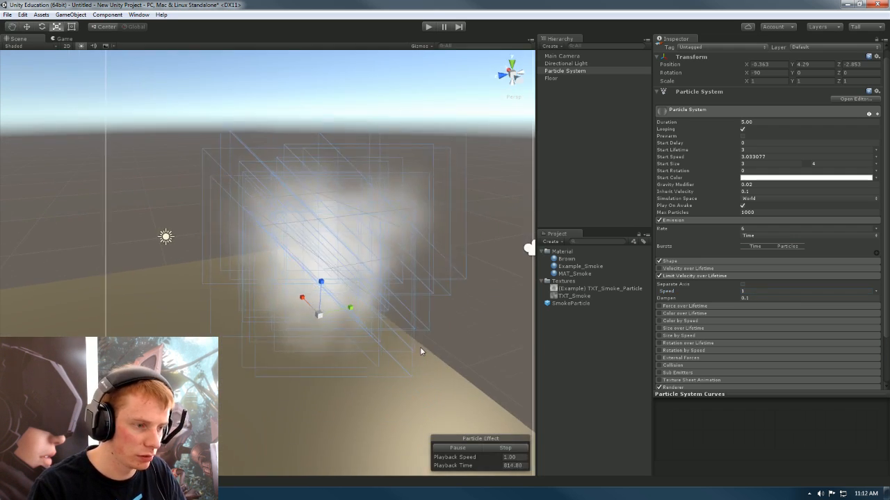
pyautogui.moveTo(316, 310); pyautogui.dragTo(14, 199)
pyautogui.moveTo(881, 186); pyautogui.dragTo(414, 198)
pyautogui.scroll(-5, 332, 238)
pyautogui.moveTo(248, 278); pyautogui.dragTo(310, 187)
pyautogui.hotkey('ctrl', 'z')
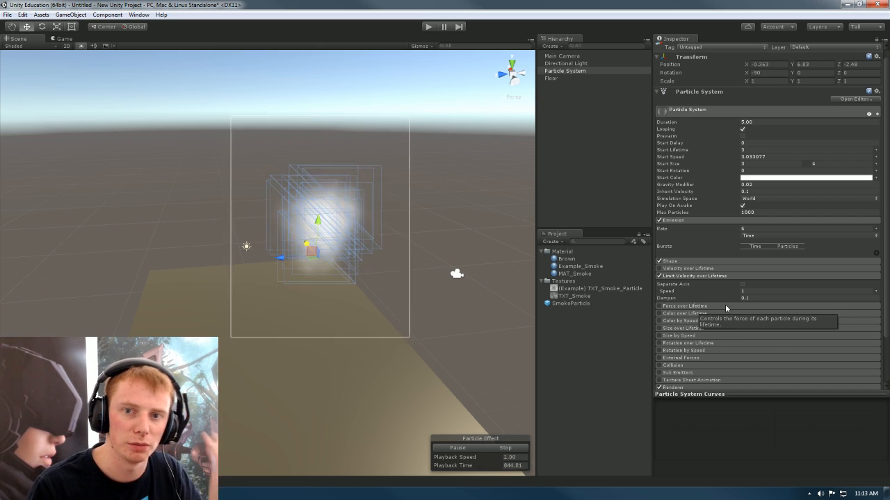
# Step: Collapse the velocity limit settings, review Force over Lifetime, and open the Color over Lifetime settings
pyautogui.click(712, 277)
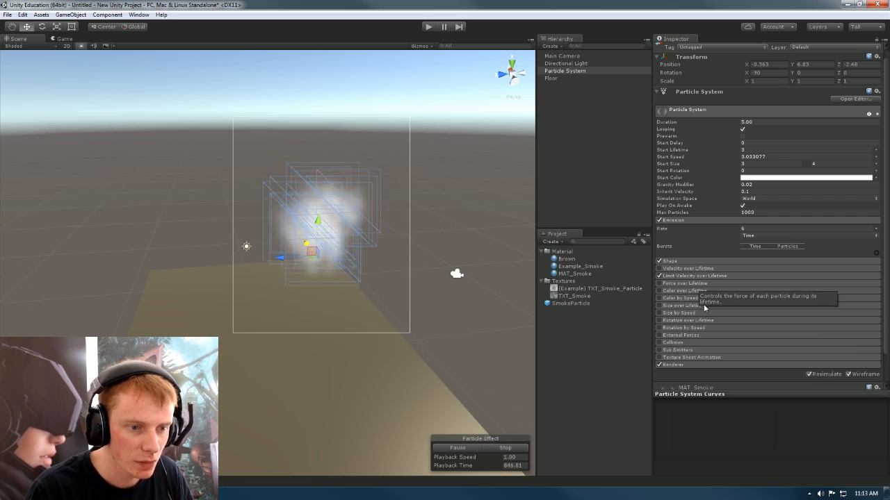
pyautogui.click(695, 283)
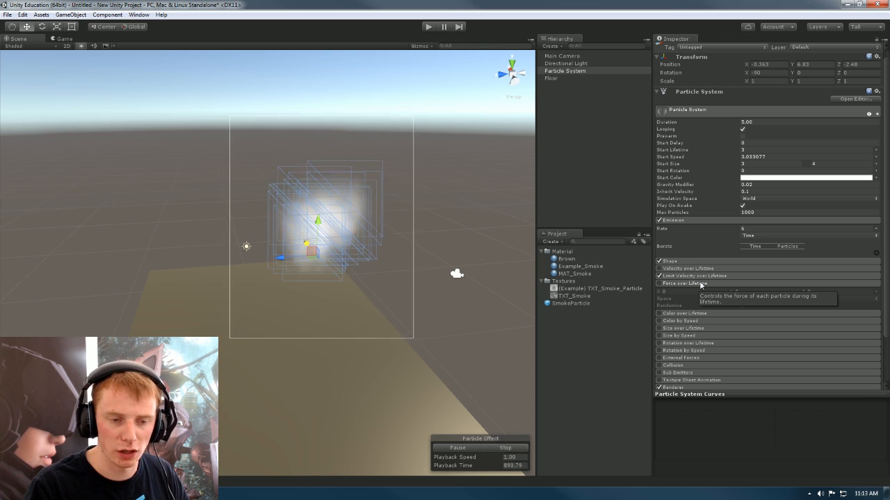
pyautogui.click(701, 284)
pyautogui.click(700, 292)
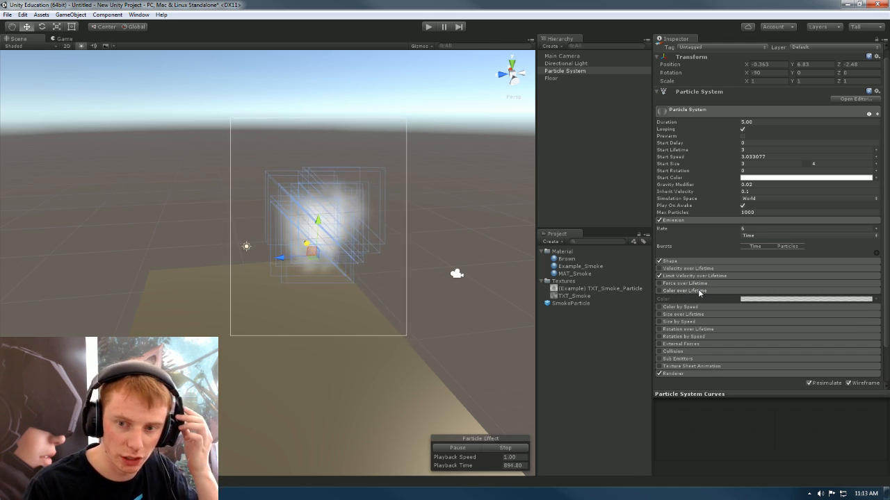
# Step: Expand the Force over Lifetime settings of the smoke particle system and enable the module
pyautogui.press('w')
pyautogui.press('a')
pyautogui.moveTo(394, 202); pyautogui.dragTo(550, 184, button='right')
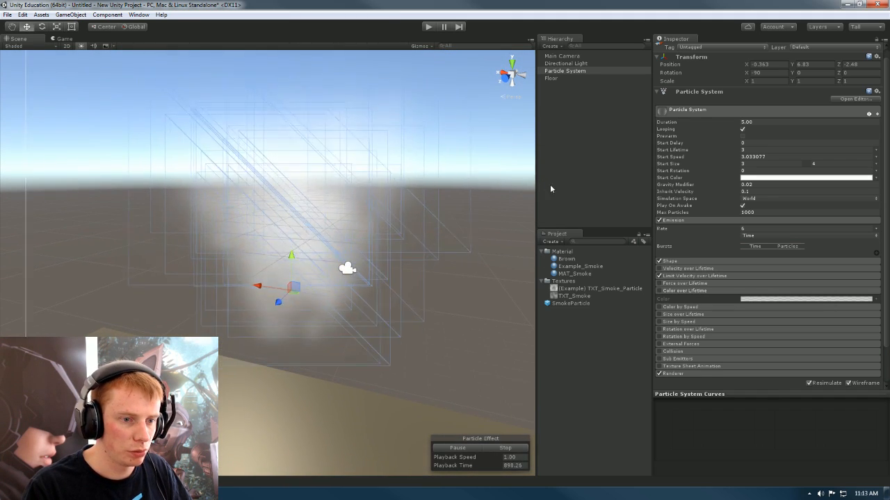
pyautogui.click(740, 284)
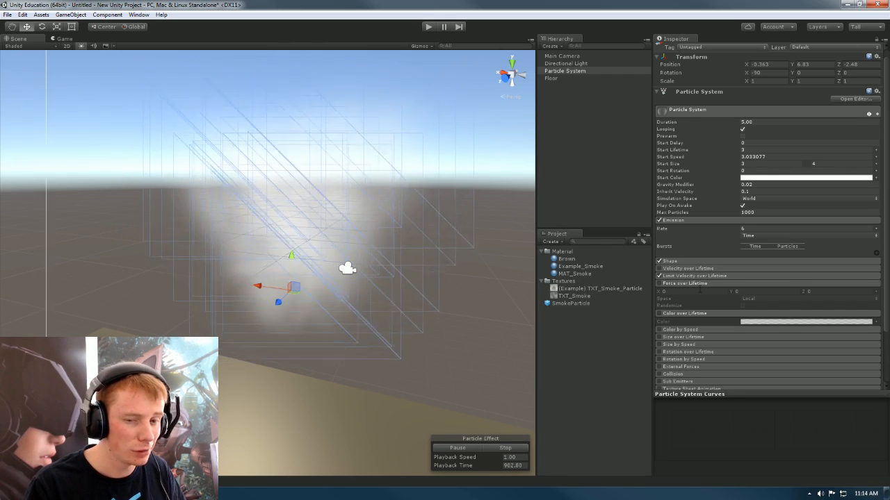
pyautogui.click(660, 283)
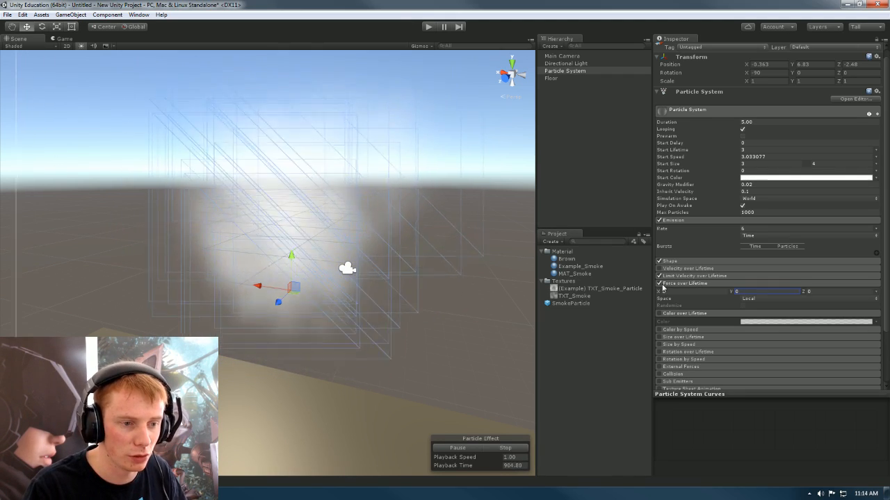
# Step: Set the Force over Lifetime Z value to 1 and its Space to World, and inspect the smoke's drift
pyautogui.press('s')
pyautogui.moveTo(365, 252); pyautogui.dragTo(198, 208, button='right')
pyautogui.click(830, 292)
pyautogui.write('1')
pyautogui.click(749, 298)
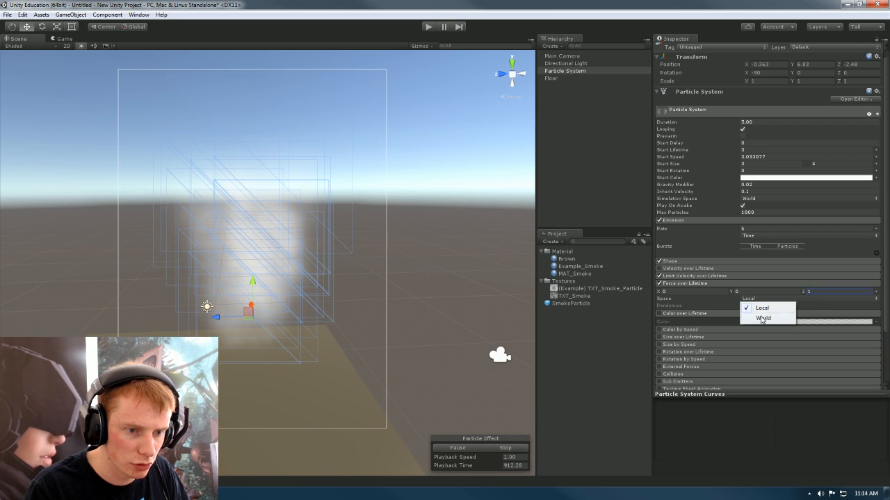
pyautogui.click(763, 319)
pyautogui.moveTo(346, 275); pyautogui.dragTo(354, 268, button='right')
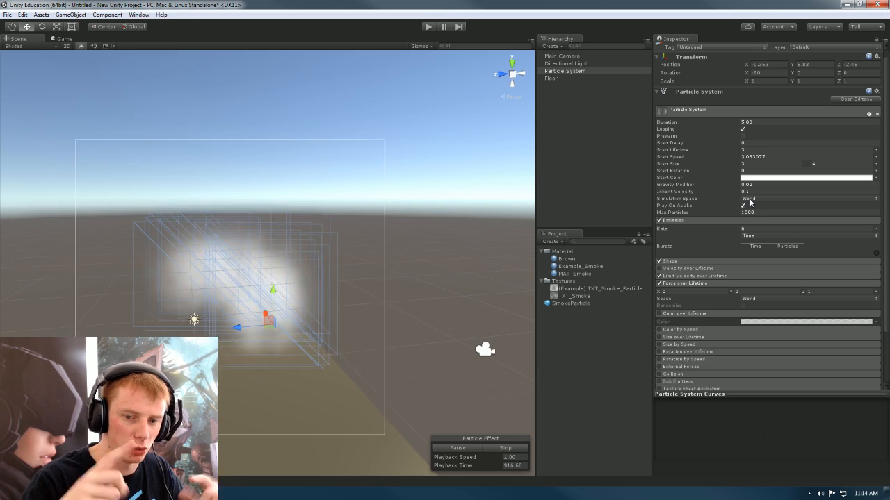
pyautogui.moveTo(431, 281); pyautogui.dragTo(593, 323, button='right')
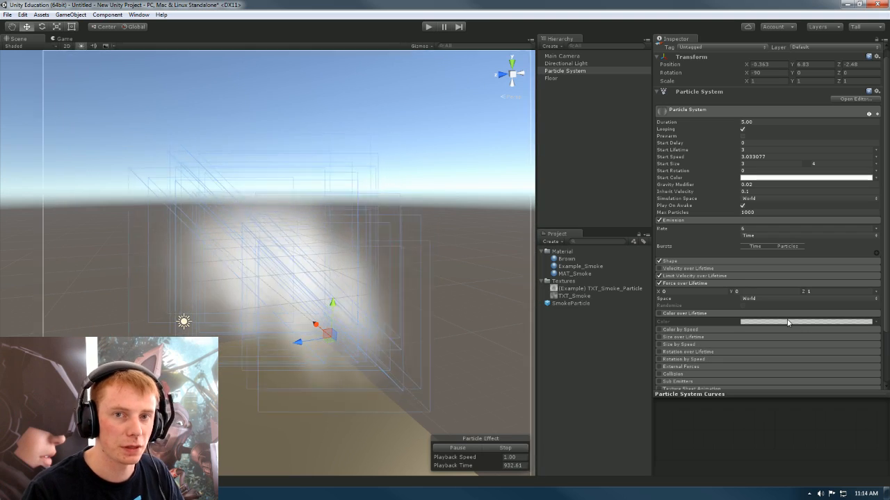
# Step: Try a Z force of 5, set it to 4, and collapse the Force over Lifetime settings
pyautogui.keyDown('alt'); pyautogui.moveTo(399, 298); pyautogui.dragTo(408, 302); pyautogui.keyUp('alt')
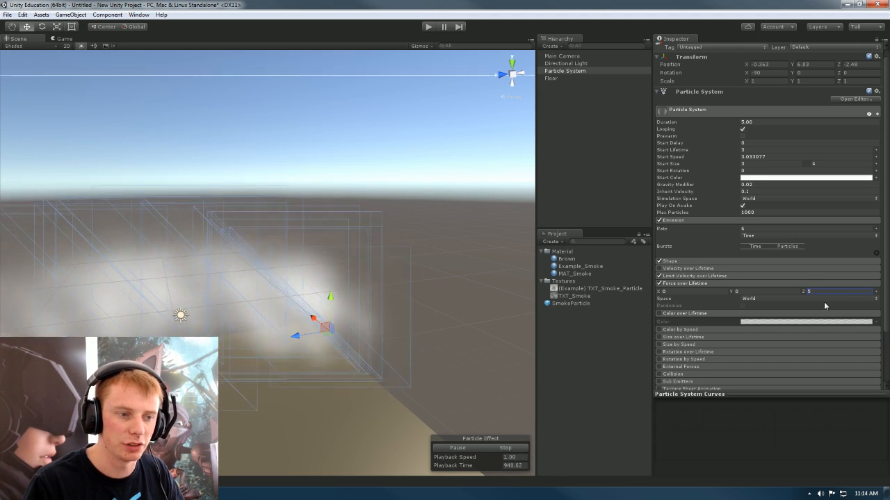
pyautogui.keyDown('alt'); pyautogui.moveTo(243, 308); pyautogui.dragTo(229, 290); pyautogui.keyUp('alt')
pyautogui.click(829, 291)
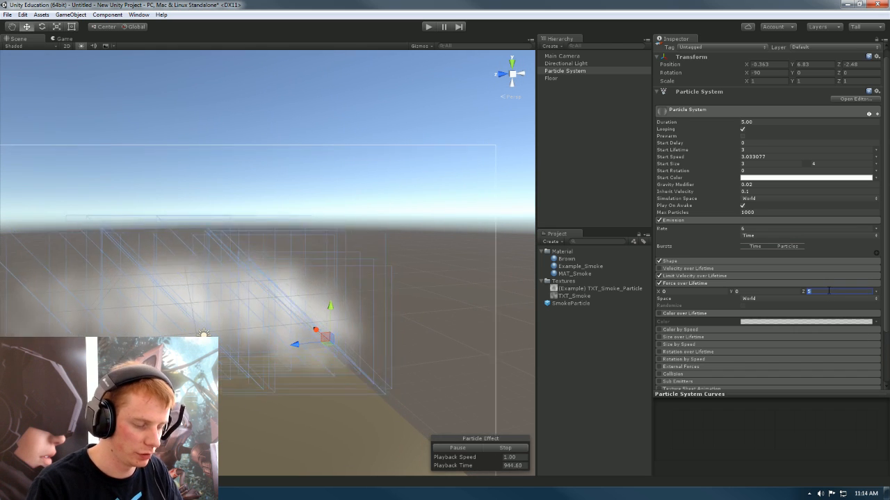
pyautogui.write('4')
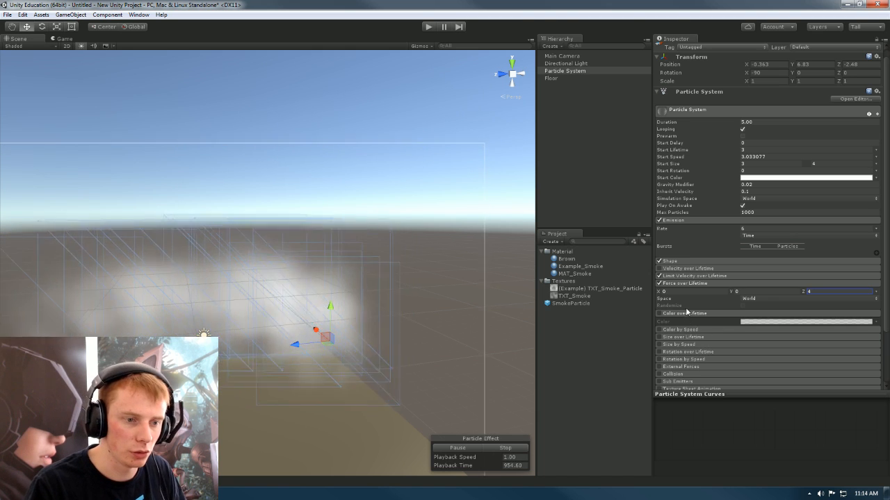
pyautogui.click(690, 283)
pyautogui.moveTo(425, 312); pyautogui.dragTo(442, 319, button='right')
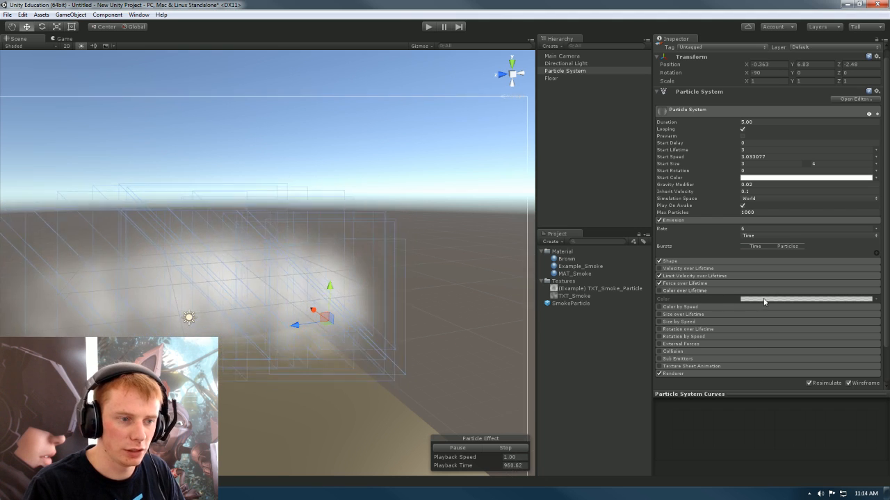
# Step: Enable Color over Lifetime and look at its gradient modes and Gradient Editor without editing the colors
pyautogui.click(660, 291)
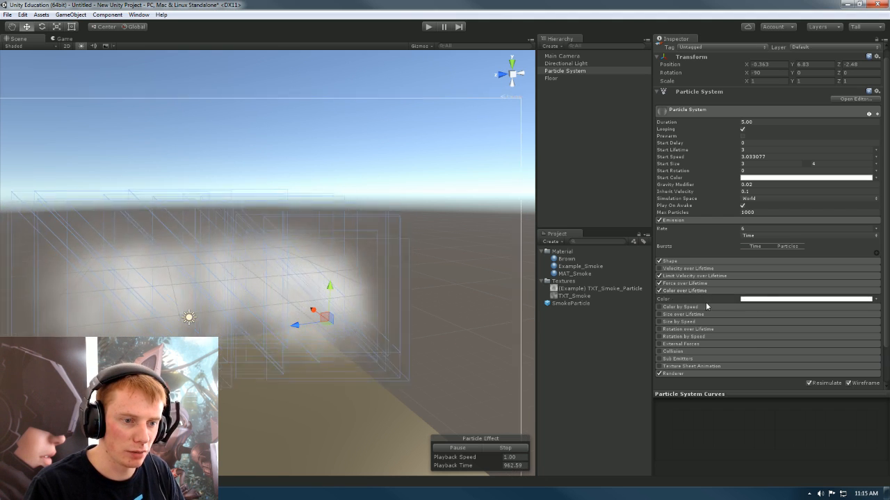
pyautogui.click(780, 300)
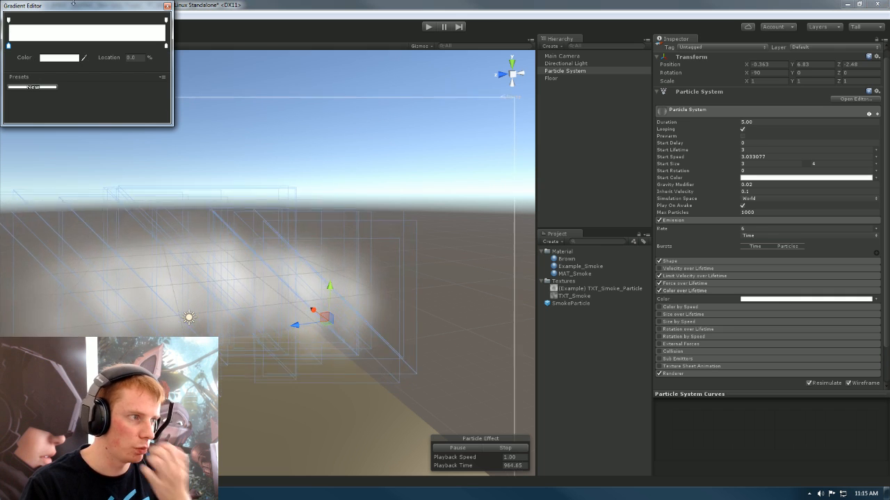
pyautogui.click(223, 46)
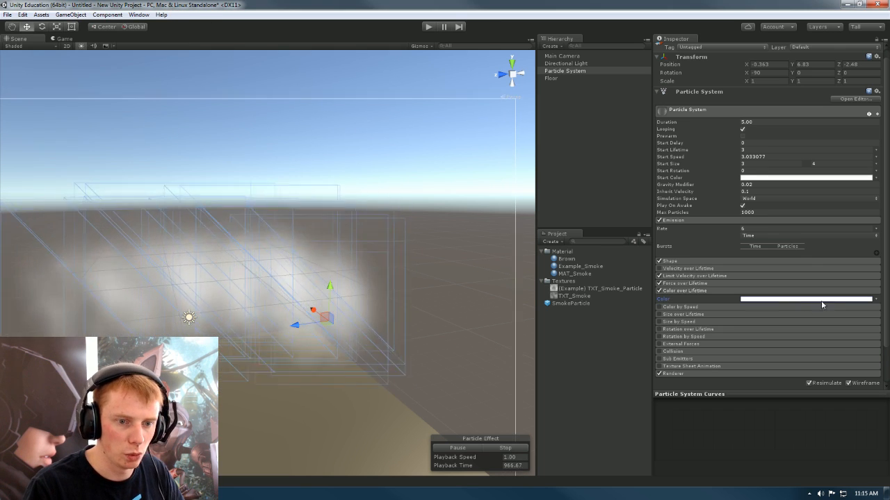
pyautogui.click(876, 300)
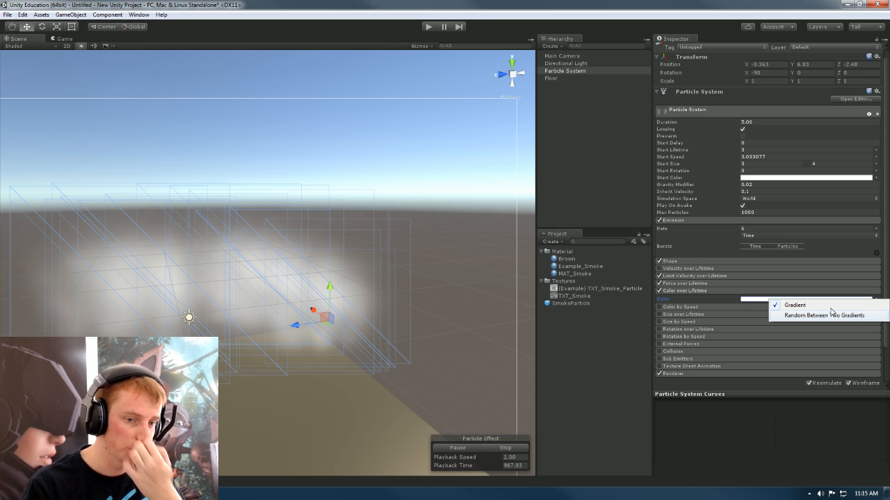
pyautogui.click(753, 303)
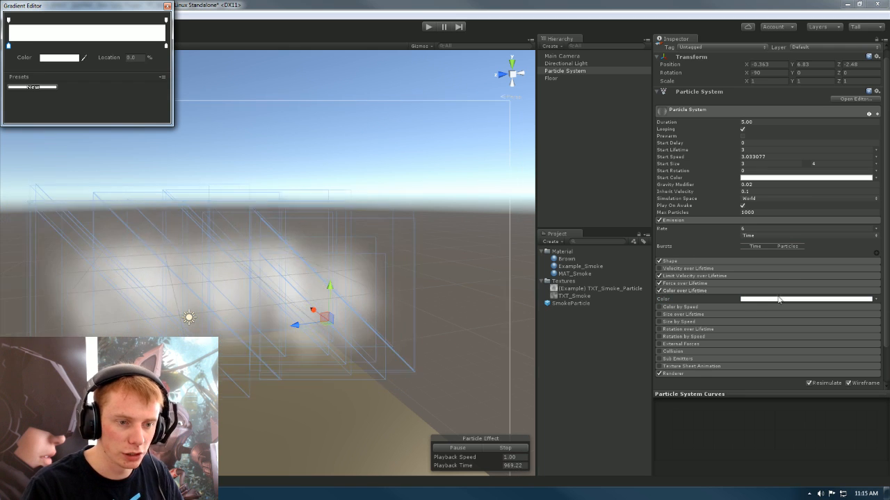
pyautogui.moveTo(100, 8); pyautogui.dragTo(498, 167)
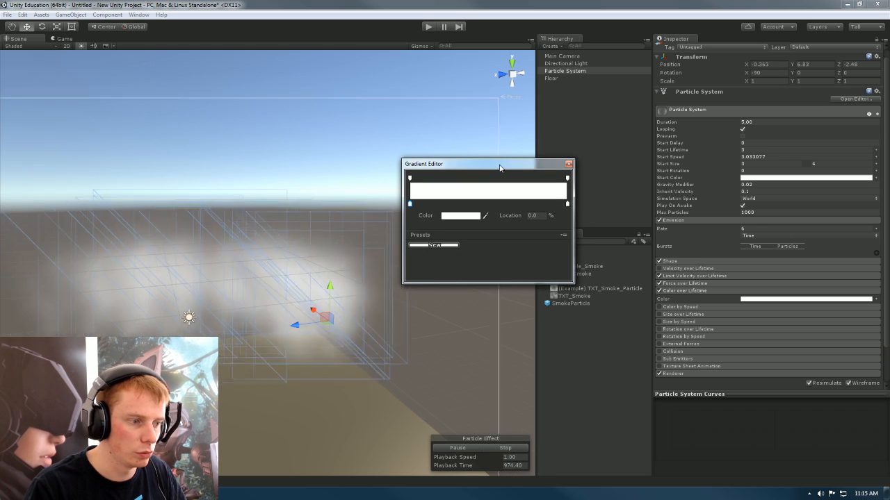
pyautogui.press('Escape')
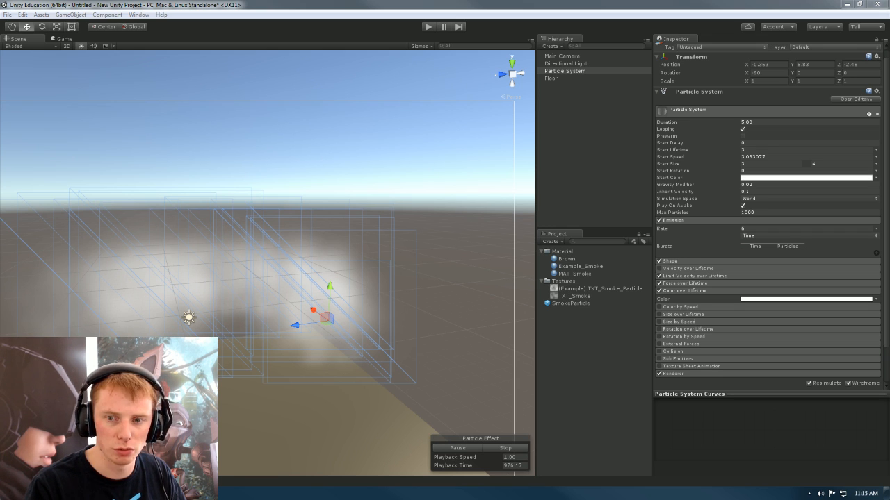
# Step: Switch to Chrome, browse the smoke reference images, and search Google Images for "fire smoke"
pyautogui.hotkey('alt', 'Tab')
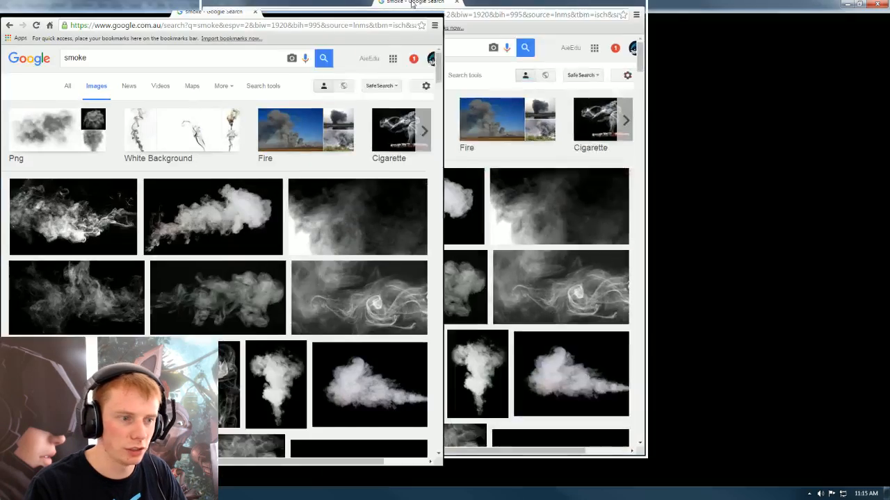
pyautogui.scroll(-3, 666, 349)
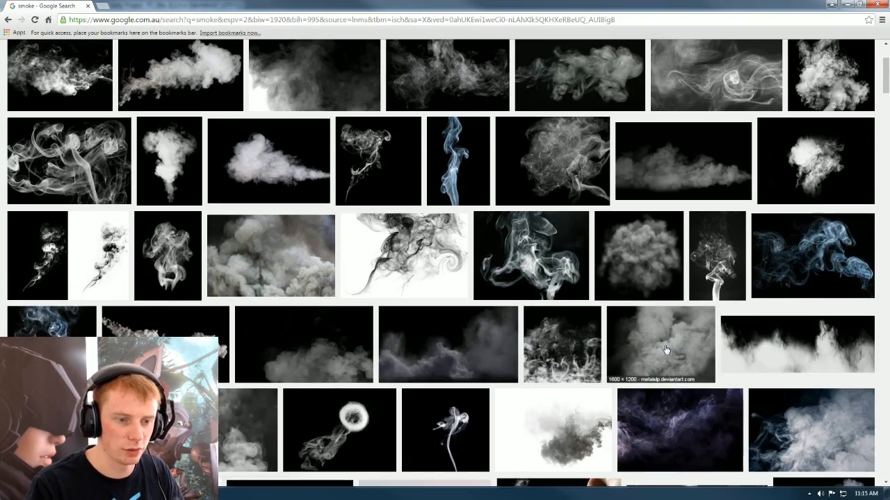
pyautogui.scroll(3, 570, 278)
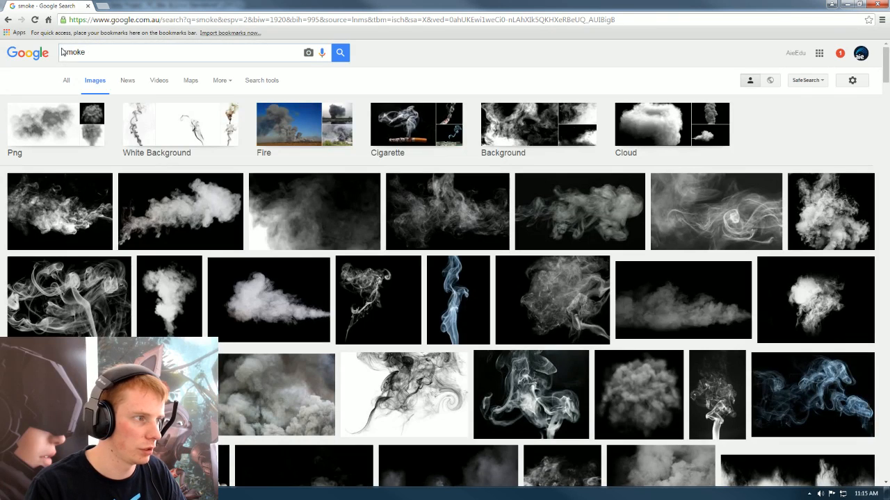
pyautogui.click(69, 61)
pyautogui.write('fire')
pyautogui.press('Return')
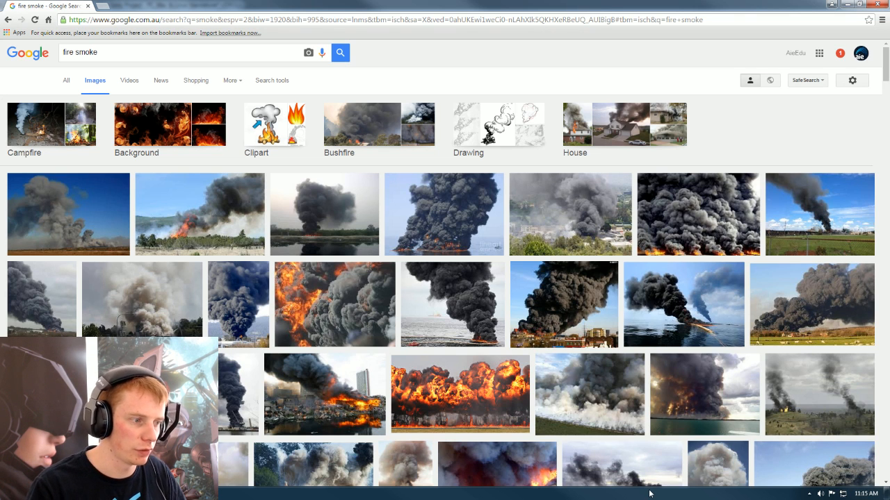
# Step: Examine how smoke color changes away from the flames in the fire smoke photos, and return to Unity
pyautogui.click(170, 330)
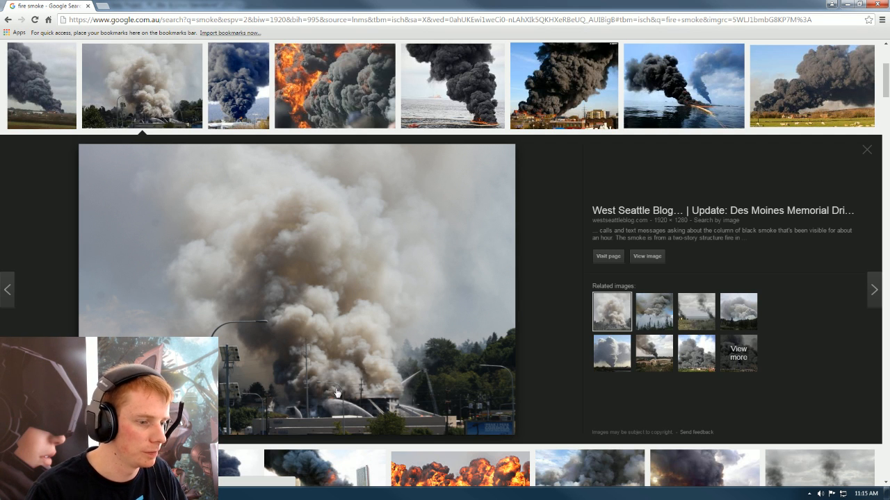
pyautogui.scroll(-3, 503, 355)
pyautogui.scroll(-3, 504, 352)
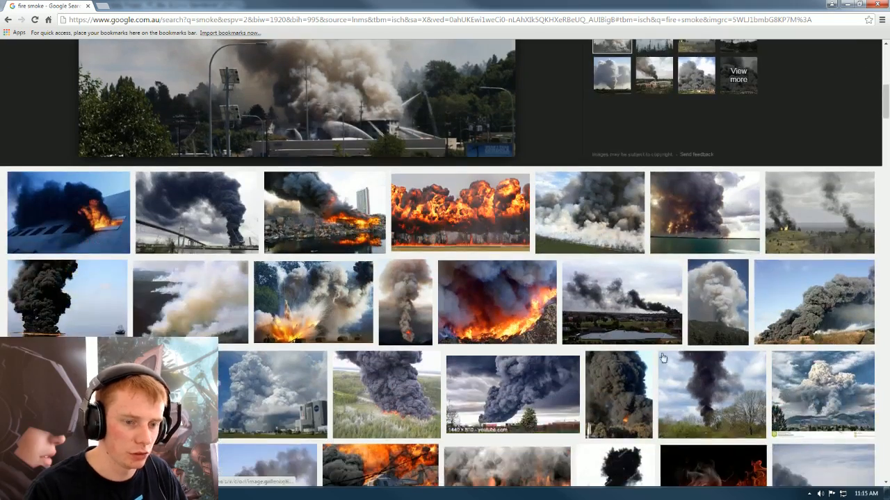
pyautogui.scroll(-2, 284, 330)
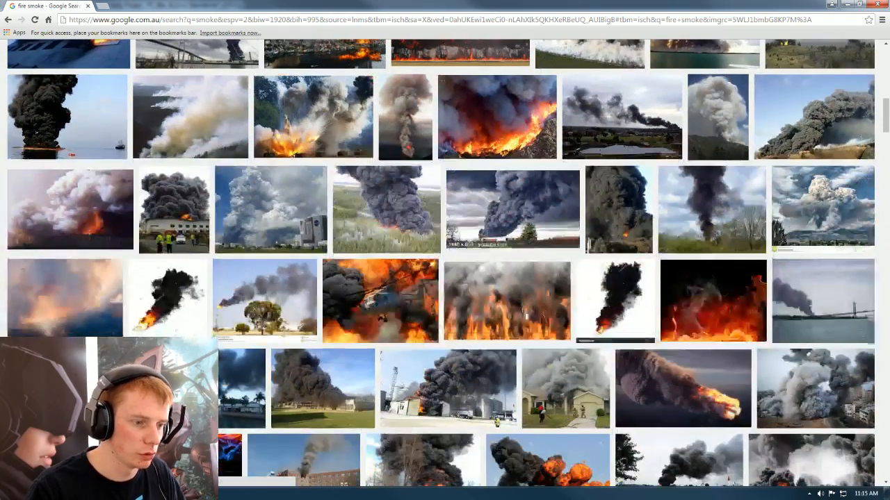
pyautogui.scroll(-2, 475, 416)
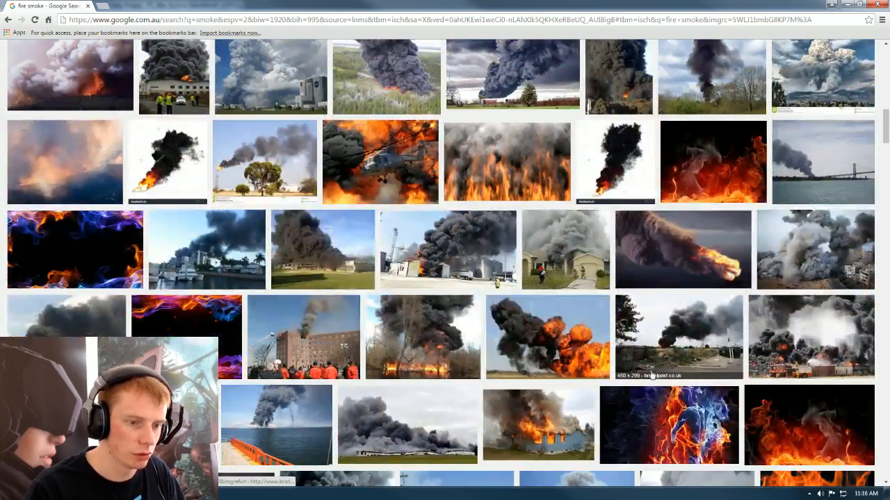
pyautogui.click(697, 332)
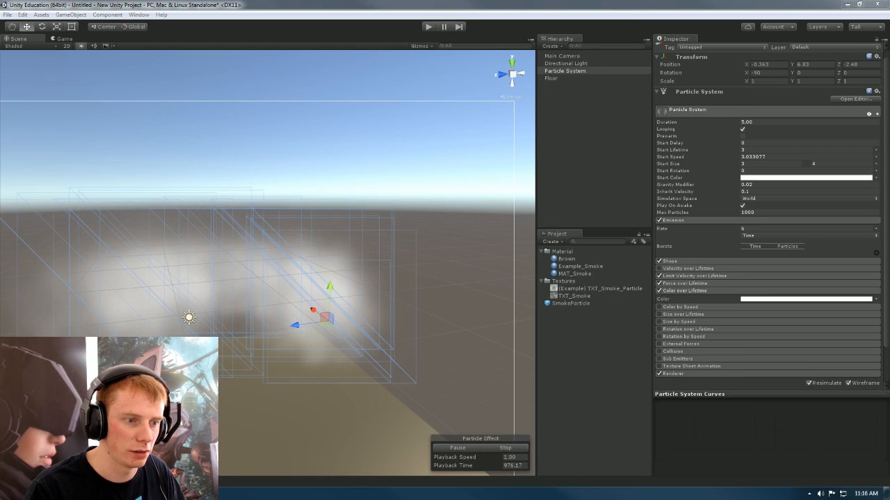
# Step: Set the first color key of the Color over Lifetime gradient, at location 0.0%, to black (000000)
pyautogui.moveTo(459, 266); pyautogui.dragTo(444, 279, button='right')
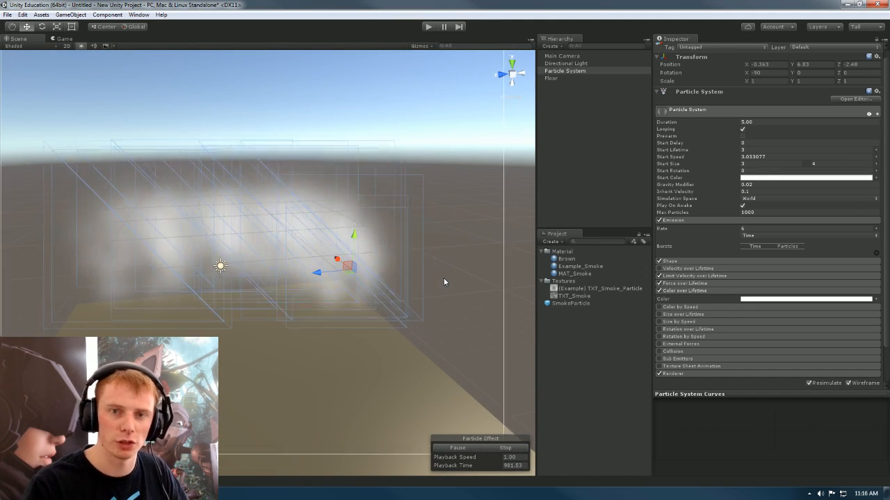
pyautogui.moveTo(414, 274); pyautogui.dragTo(435, 252, button='right')
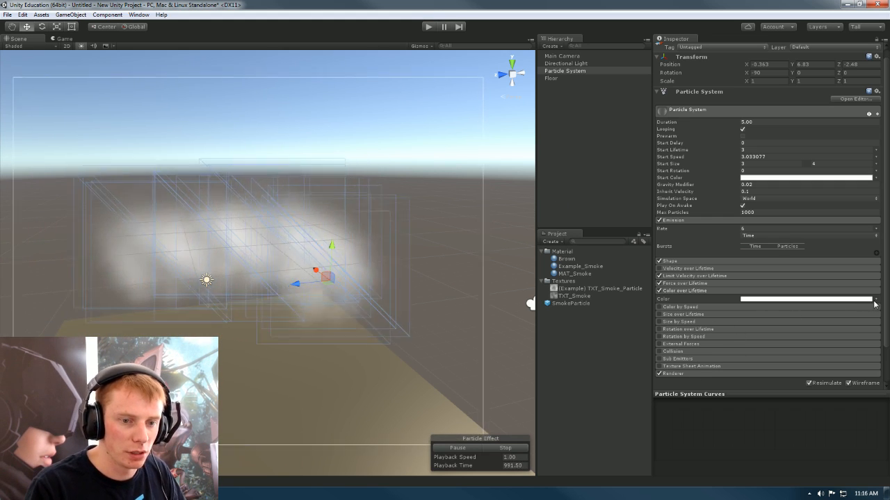
pyautogui.rightClick(758, 300)
pyautogui.click(758, 300)
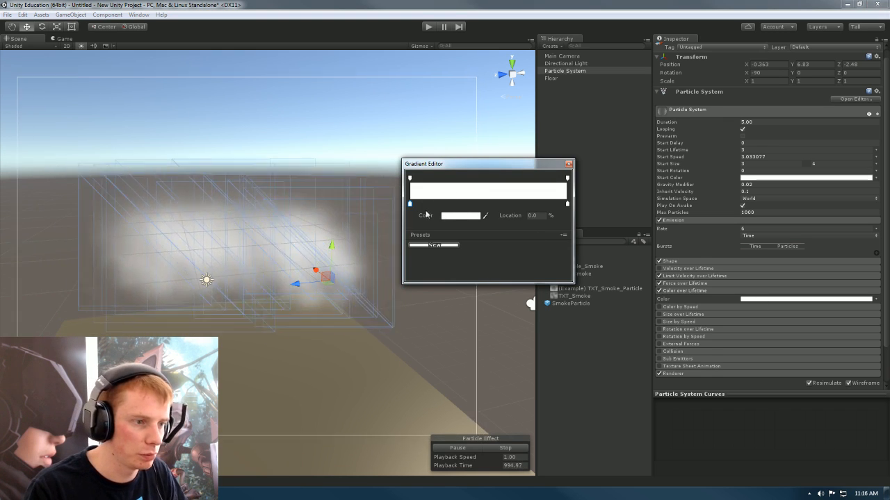
pyautogui.click(460, 216)
pyautogui.moveTo(49, 91); pyautogui.dragTo(15, 111)
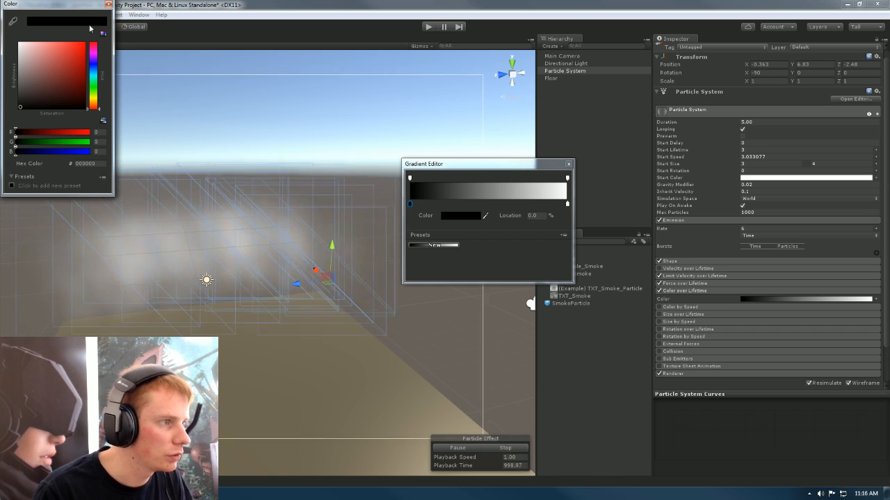
pyautogui.click(108, 5)
# Step: Review the example smoke texture and the particle system's Renderer settings, and check the painted smoke image in Photoshop before returning to Unity
pyautogui.click(584, 322)
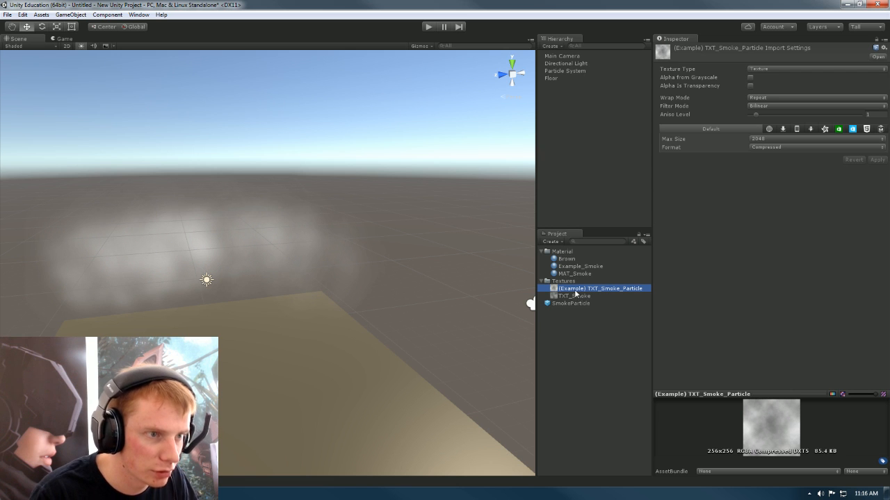
pyautogui.click(563, 71)
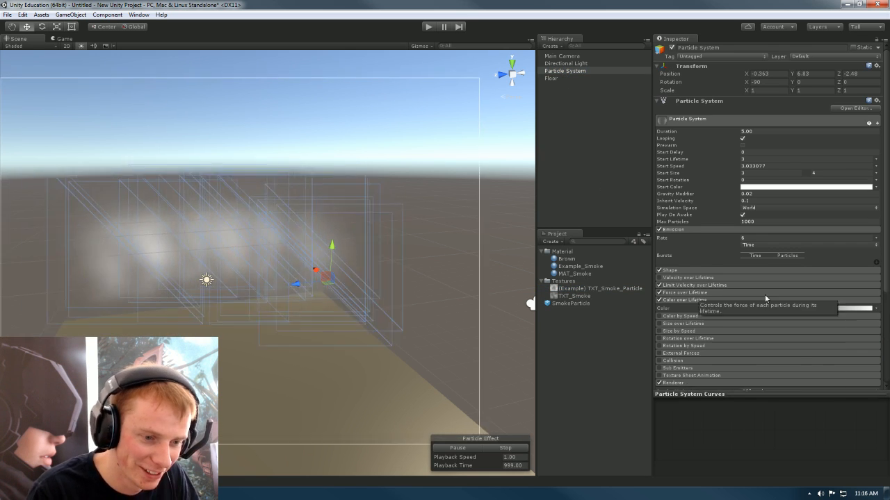
pyautogui.scroll(-5, 764, 299)
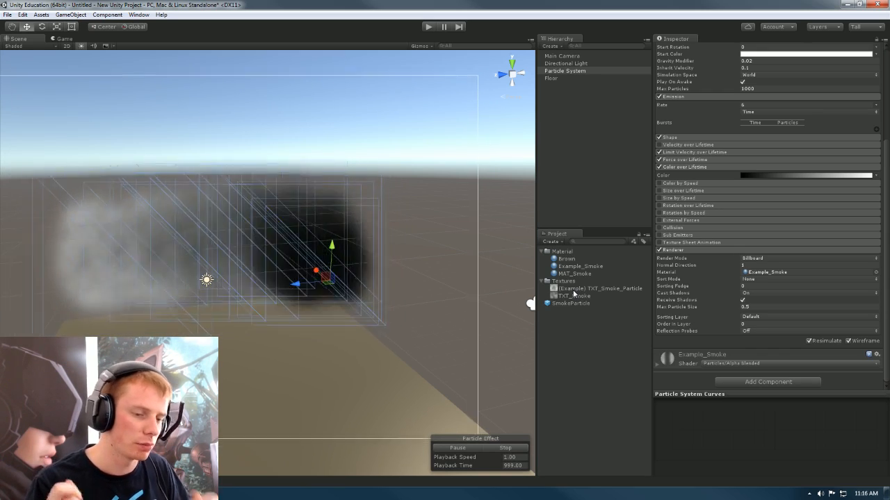
pyautogui.hotkey('alt', 'Tab')
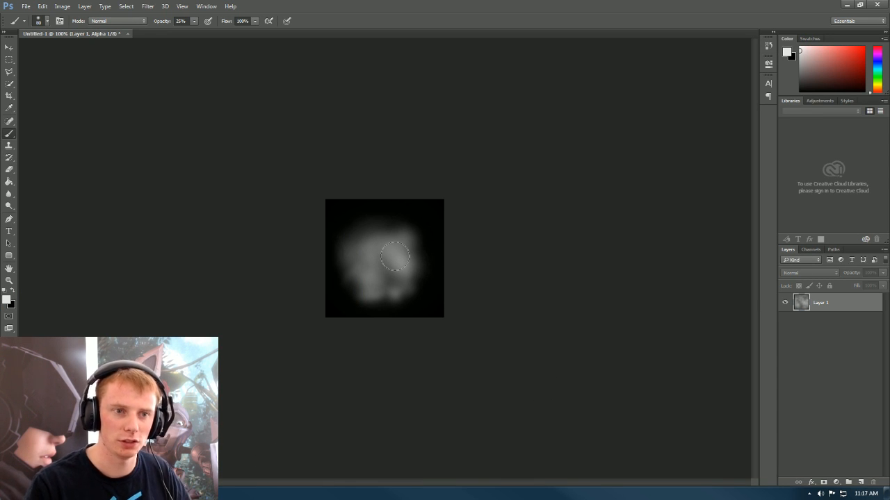
pyautogui.click(847, 5)
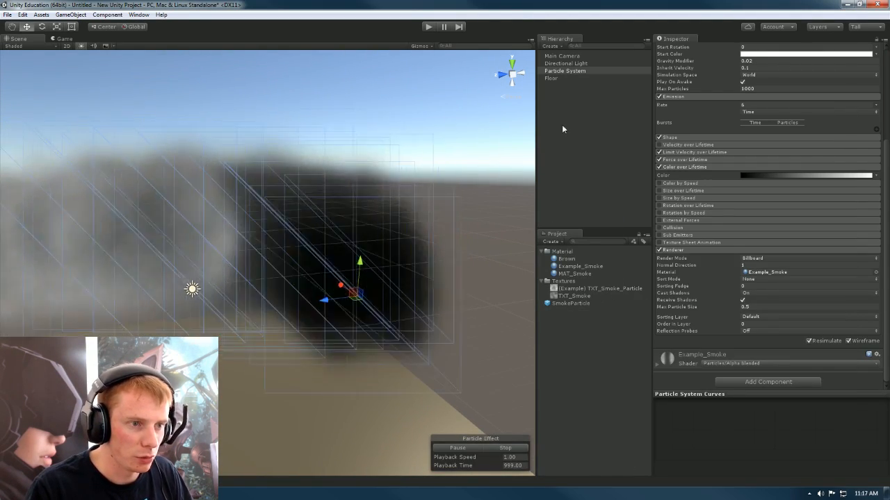
# Step: Remove the black first color key from the particle system's Color over Lifetime gradient and look over the smoke
pyautogui.click(567, 71)
pyautogui.moveTo(335, 328); pyautogui.dragTo(351, 323, button='right')
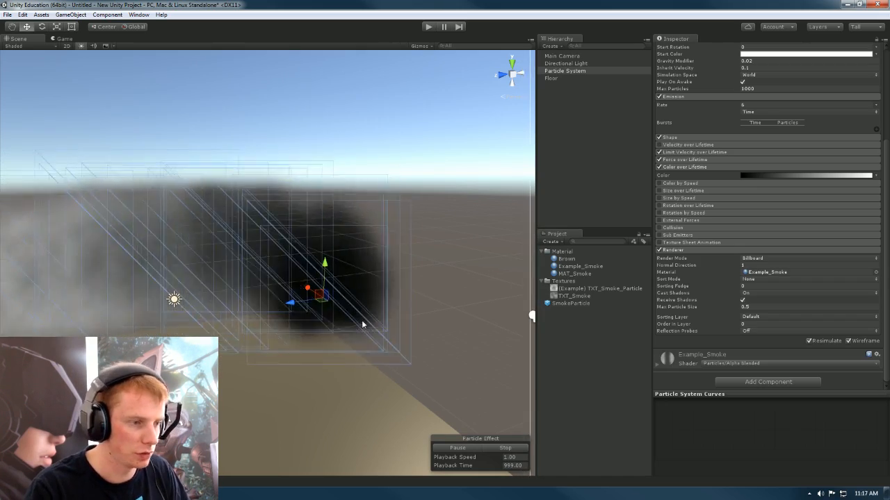
pyautogui.moveTo(310, 325); pyautogui.dragTo(344, 306, button='right')
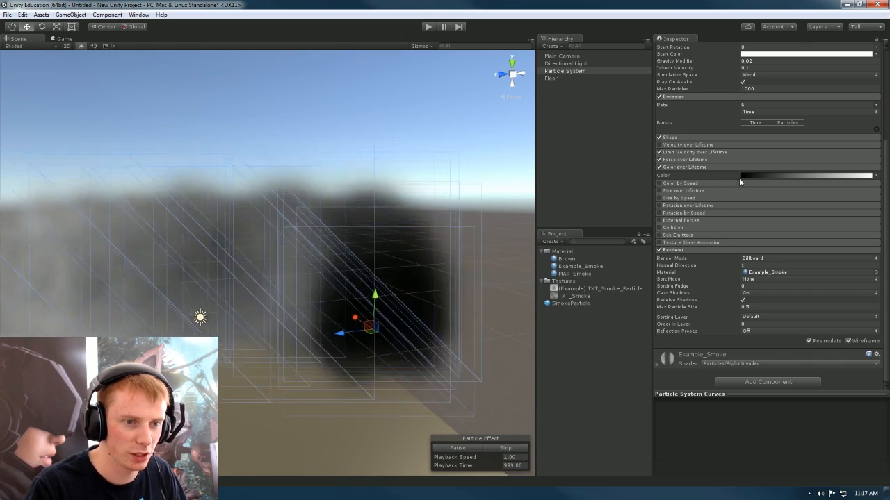
pyautogui.click(780, 175)
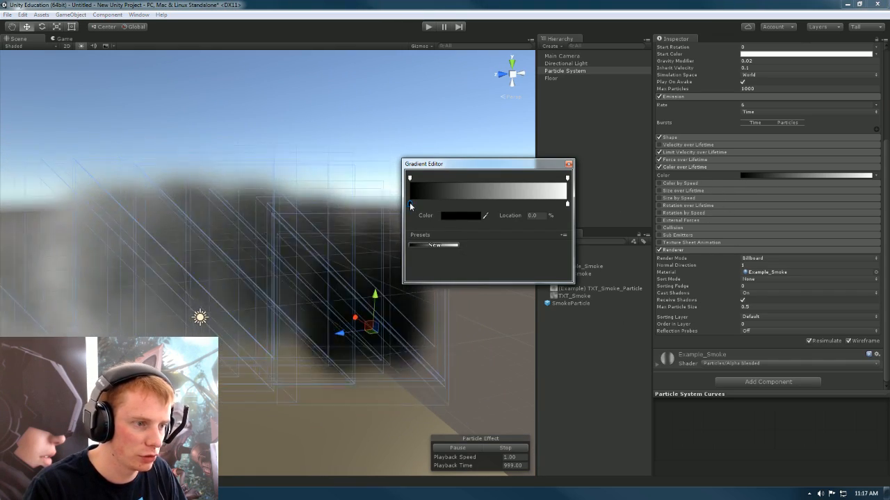
pyautogui.moveTo(410, 203); pyautogui.dragTo(426, 253)
pyautogui.moveTo(471, 164); pyautogui.dragTo(610, 148)
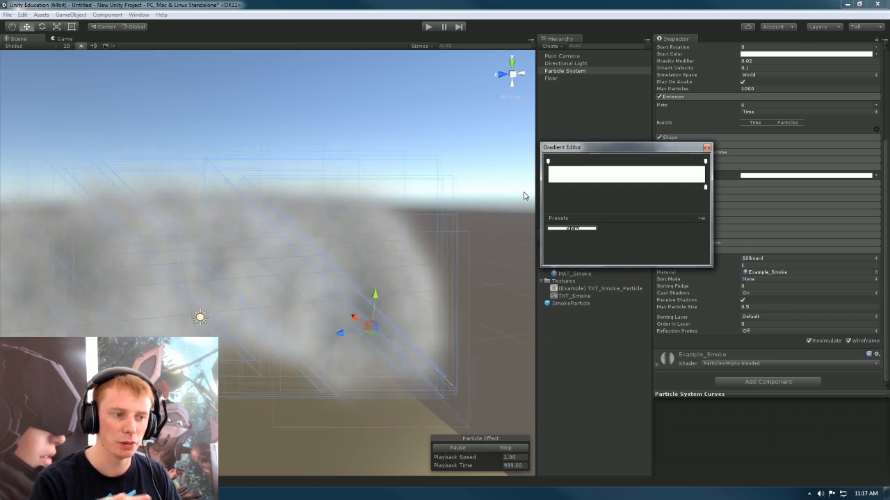
pyautogui.click(176, 216)
pyautogui.moveTo(313, 226)
pyautogui.mouseDown(button='right')
pyautogui.moveTo(327, 226)
pyautogui.moveTo(276, 236)
pyautogui.moveTo(314, 236)
pyautogui.mouseUp(button='right')
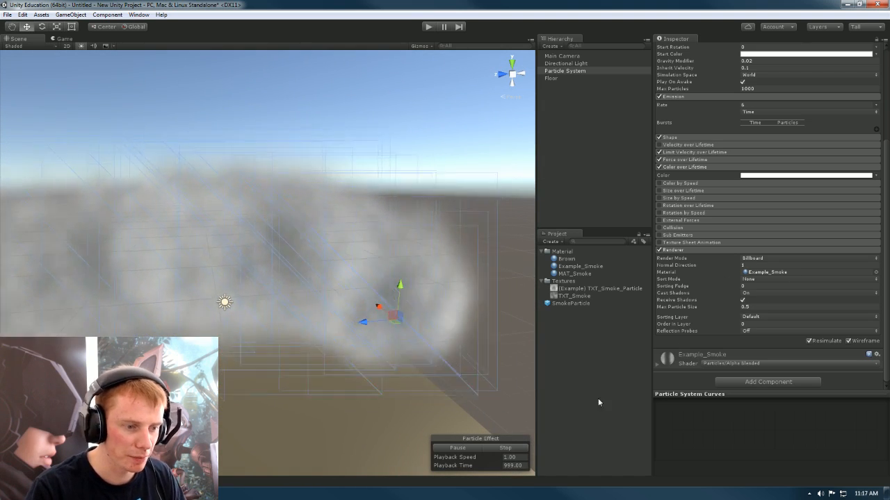
# Step: Set the Color over Lifetime gradient's color key at location 0.0% to black (000000)
pyautogui.click(759, 176)
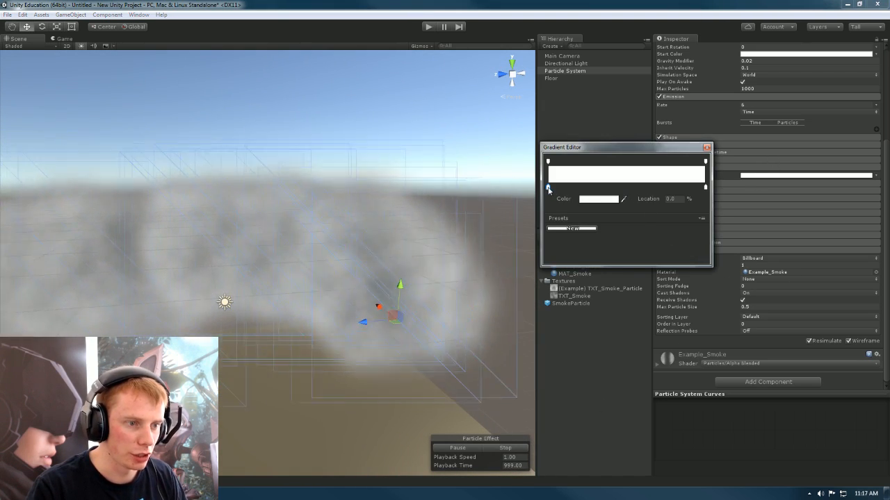
pyautogui.doubleClick(548, 187)
pyautogui.click(21, 107)
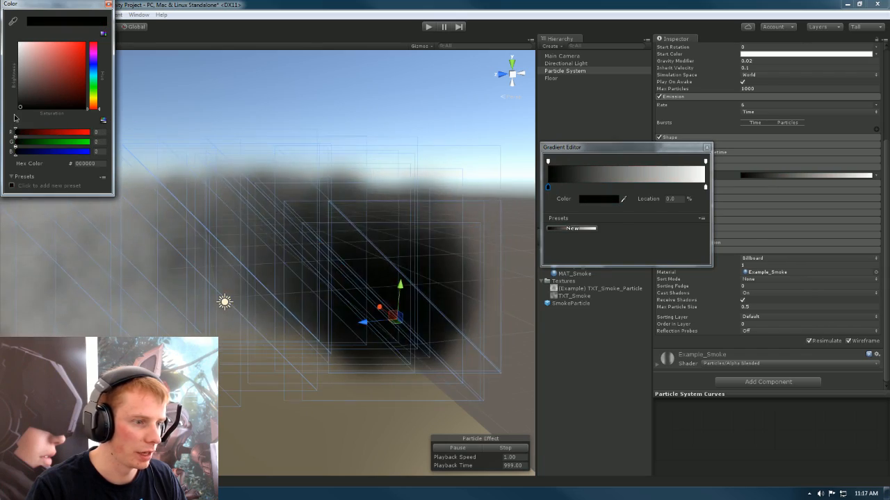
pyautogui.click(108, 4)
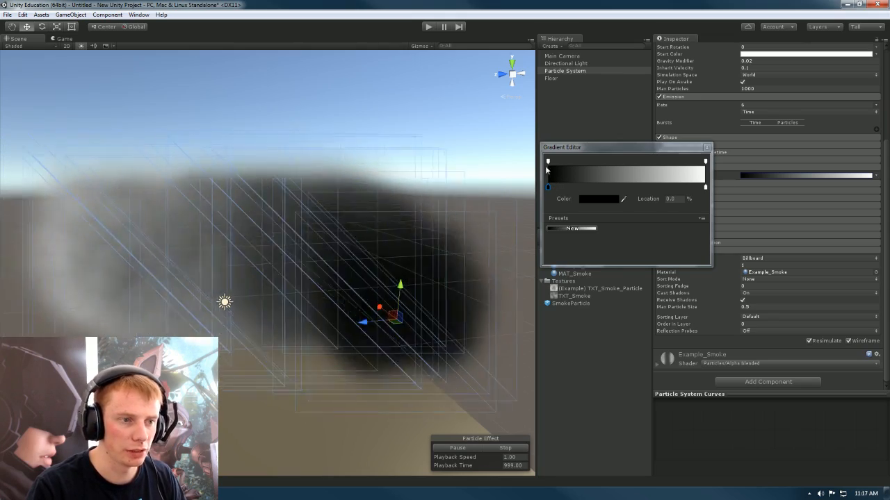
# Step: Try a red (FF0000) color key at location 22.4% in the gradient, and remove that key again
pyautogui.moveTo(549, 161); pyautogui.dragTo(560, 163)
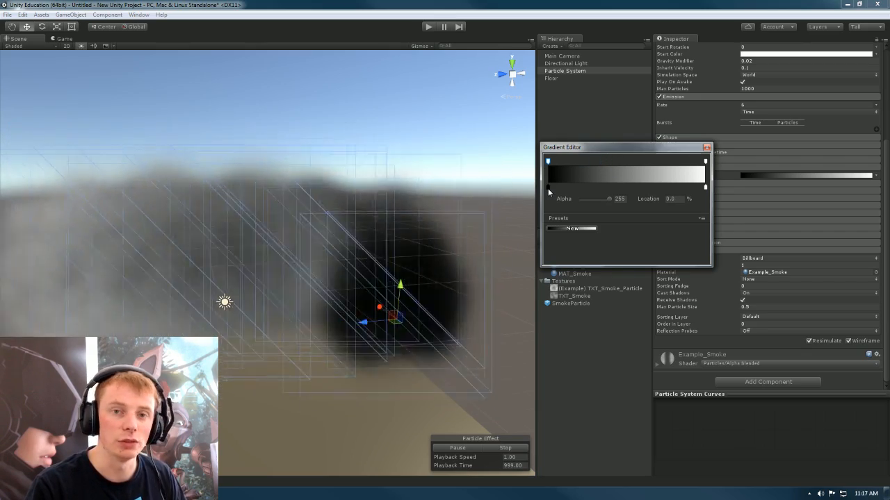
pyautogui.click(582, 186)
pyautogui.click(598, 198)
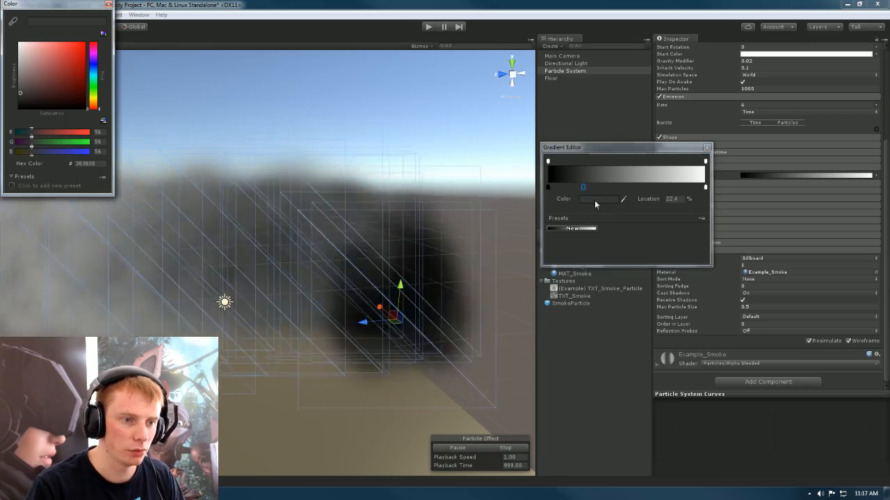
pyautogui.moveTo(62, 73); pyautogui.dragTo(135, 68)
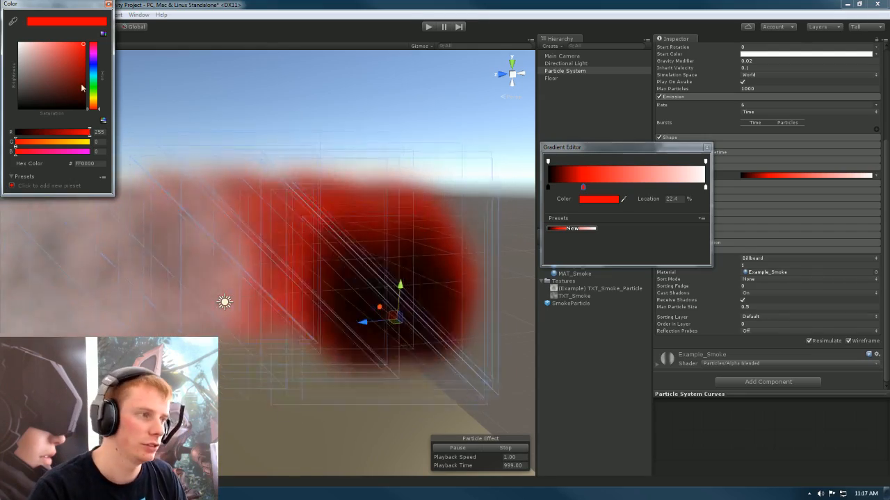
pyautogui.click(108, 4)
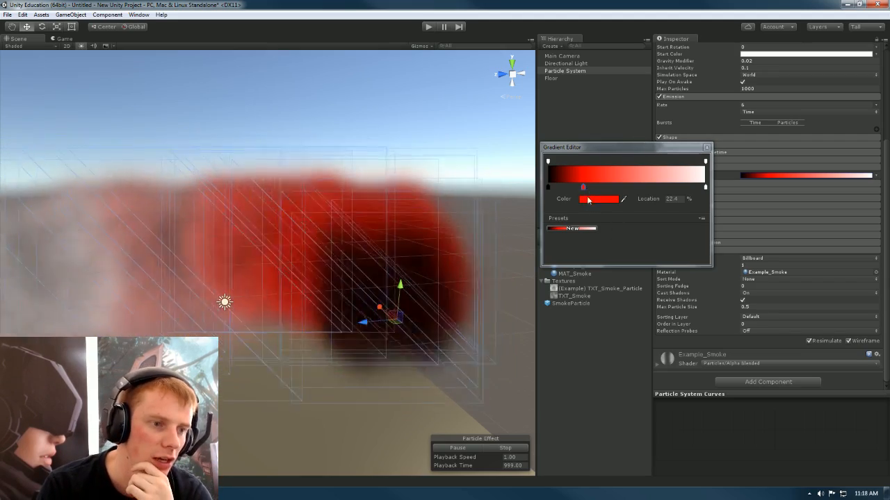
pyautogui.click(584, 187)
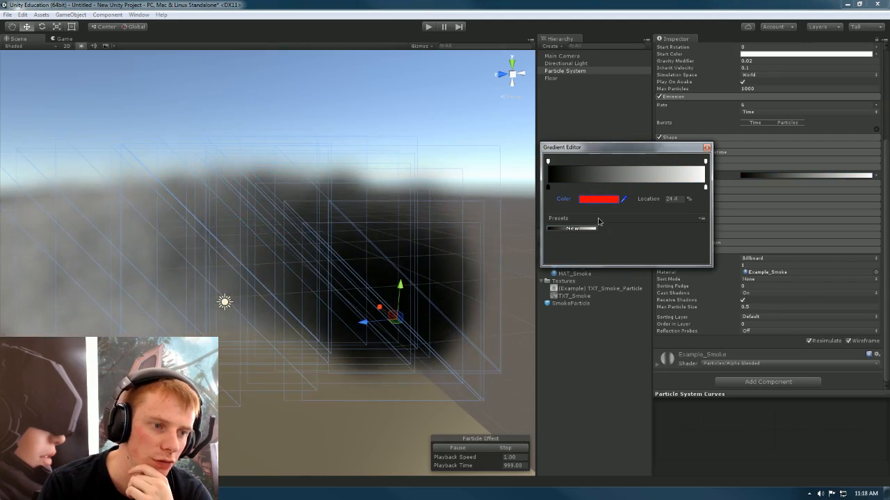
pyautogui.click(598, 221)
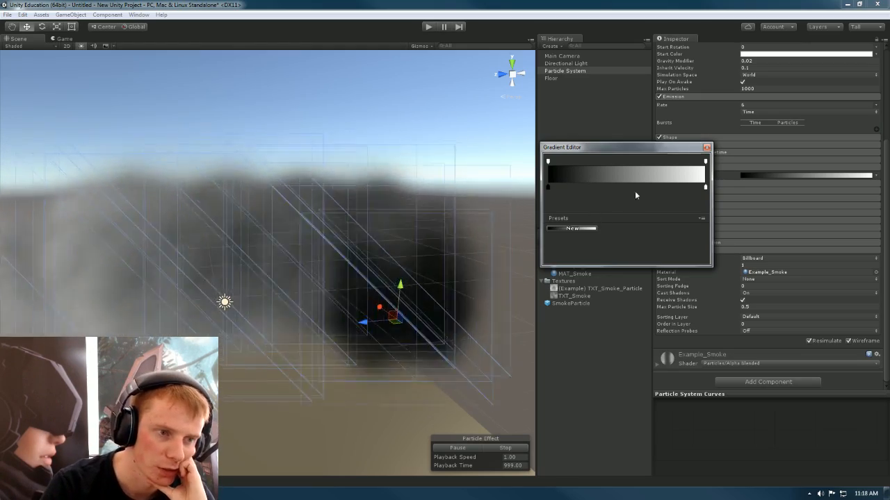
# Step: Set the gradient's last color key, at location 100.0%, to light gray (B3B3B3)
pyautogui.click(706, 186)
pyautogui.click(603, 200)
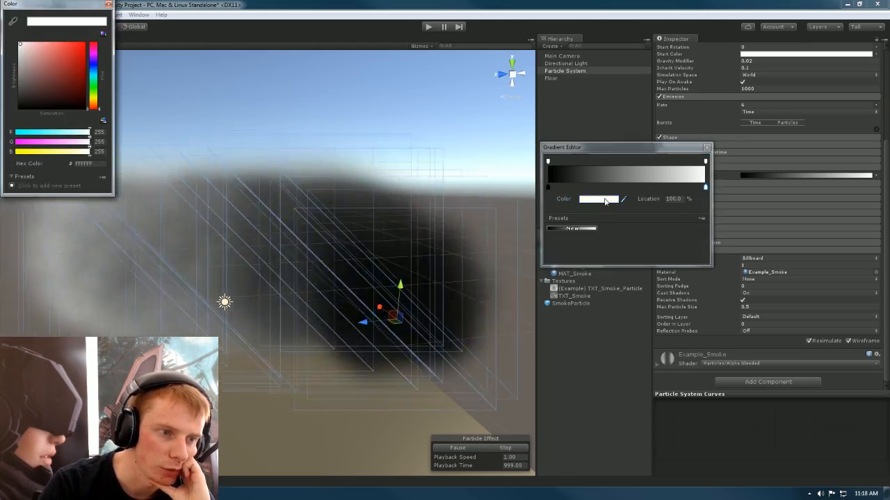
pyautogui.click(19, 63)
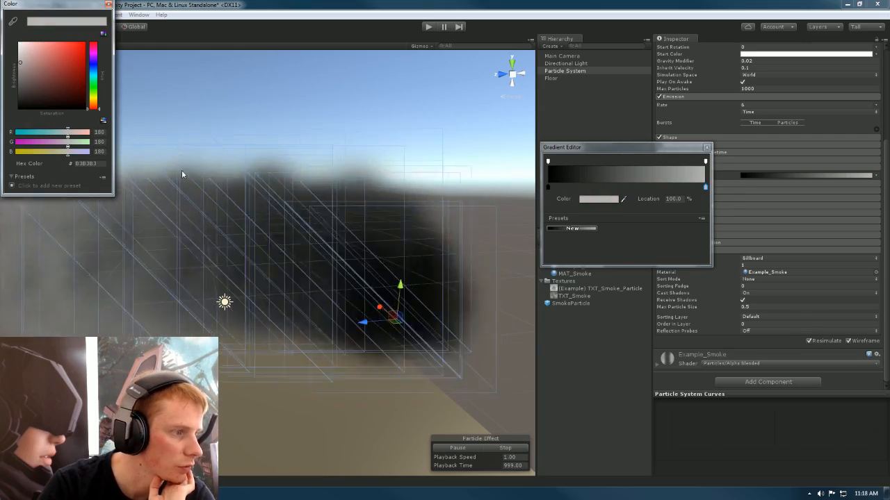
pyautogui.click(164, 167)
pyautogui.moveTo(404, 177); pyautogui.dragTo(384, 169, button='right')
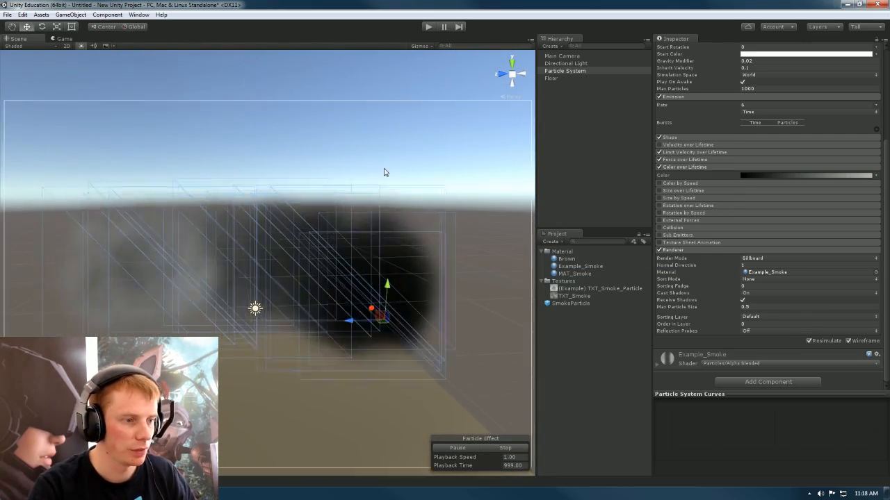
# Step: Make the Color over Lifetime gradient fade in with alpha keys: fully transparent at 0.0%, 167 at 4.4%, and 255 at 11.2%
pyautogui.click(786, 176)
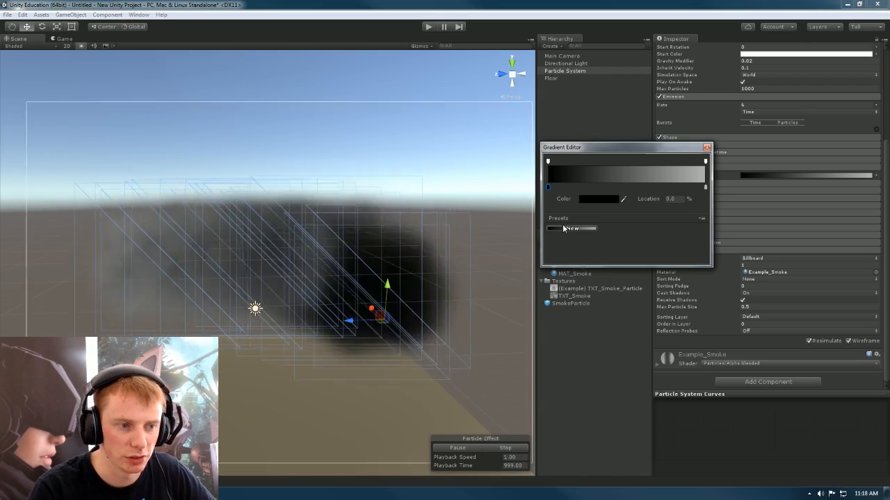
pyautogui.click(701, 219)
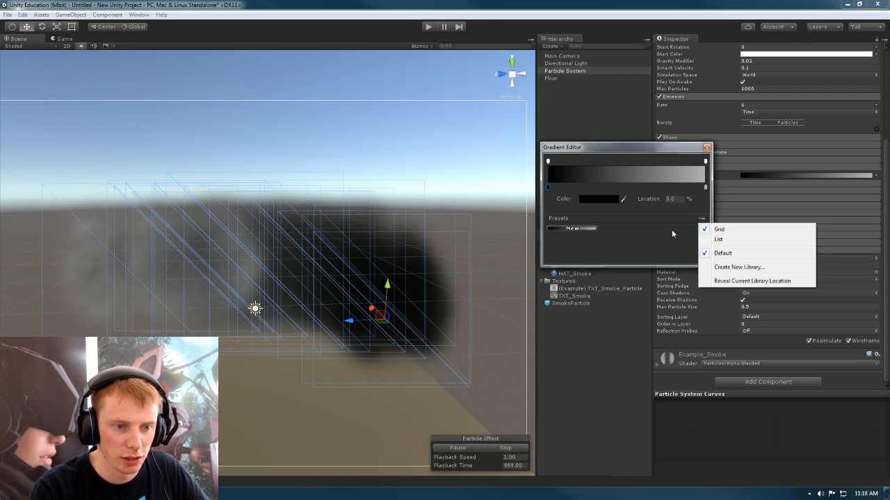
pyautogui.click(584, 238)
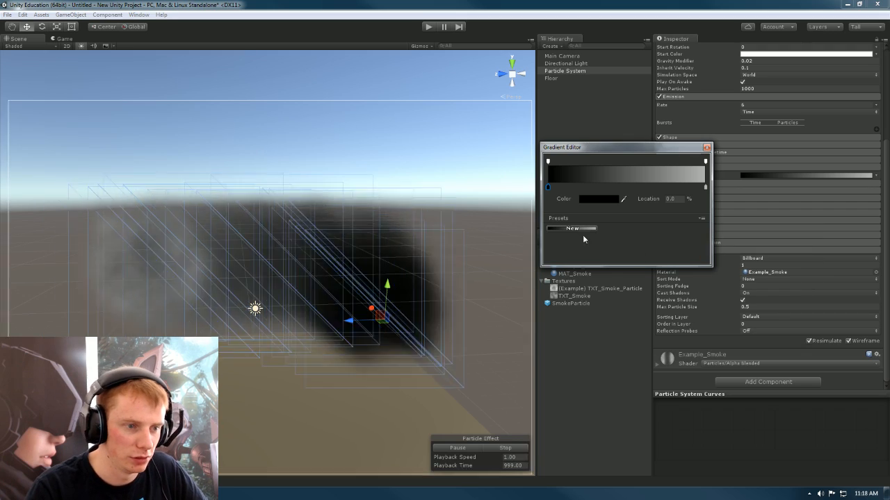
pyautogui.click(549, 162)
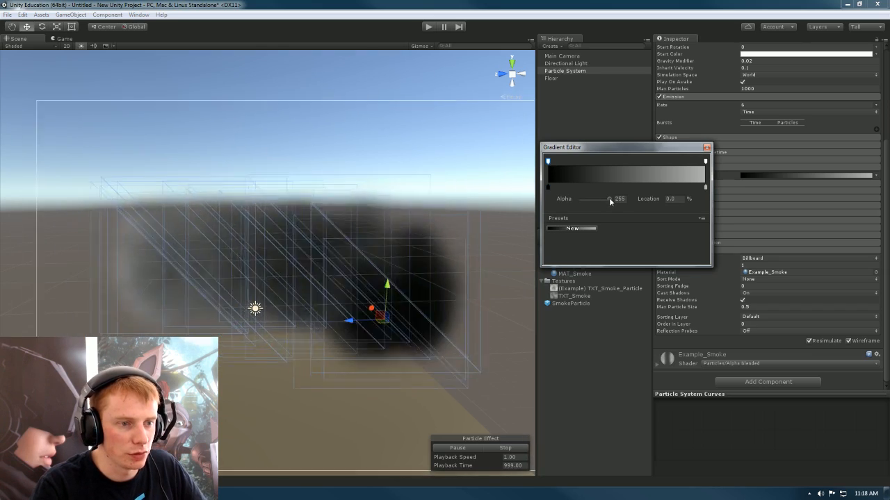
pyautogui.moveTo(609, 199); pyautogui.dragTo(556, 203)
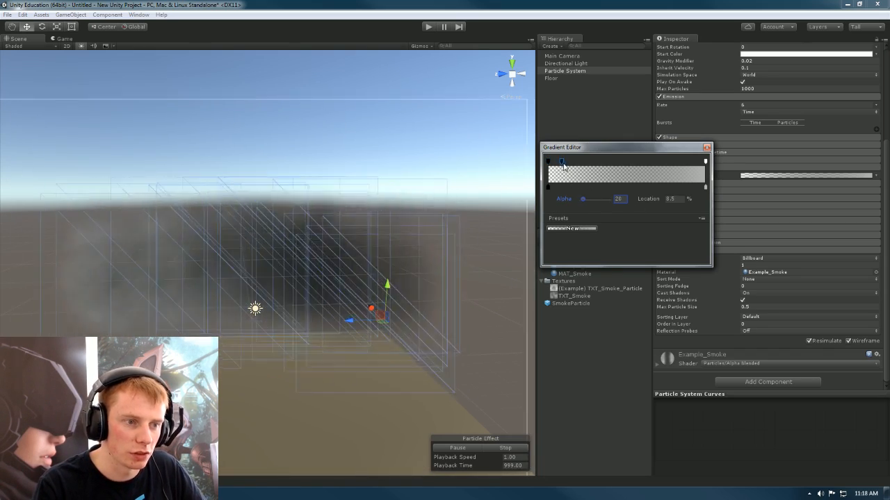
pyautogui.moveTo(584, 200); pyautogui.dragTo(615, 201)
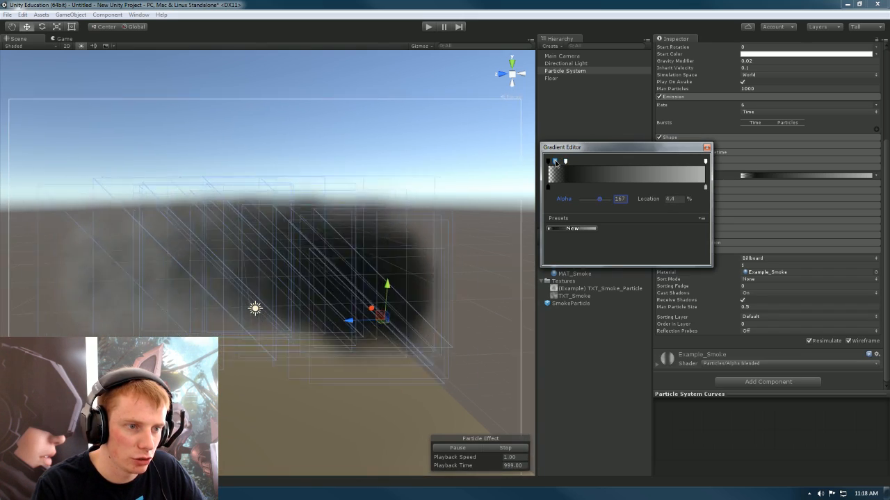
pyautogui.moveTo(594, 200); pyautogui.dragTo(600, 204)
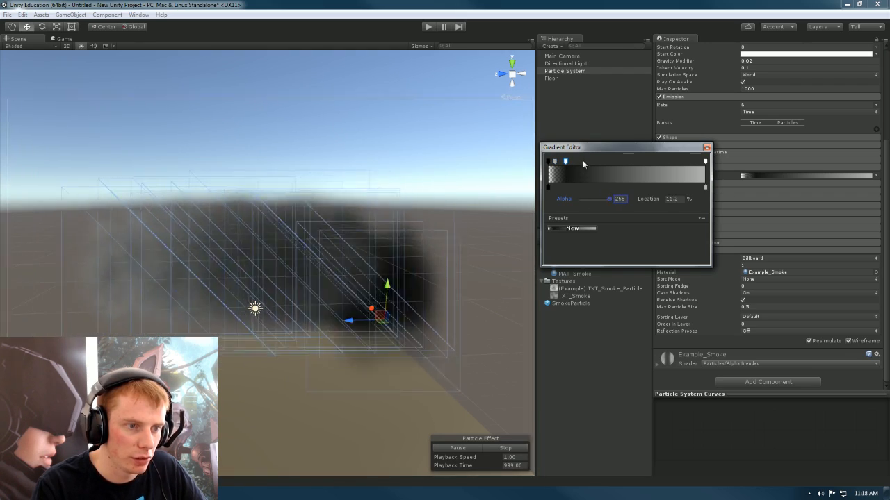
# Step: Add a dark gray (141414) color key to the gradient at location 20.3%
pyautogui.click(594, 198)
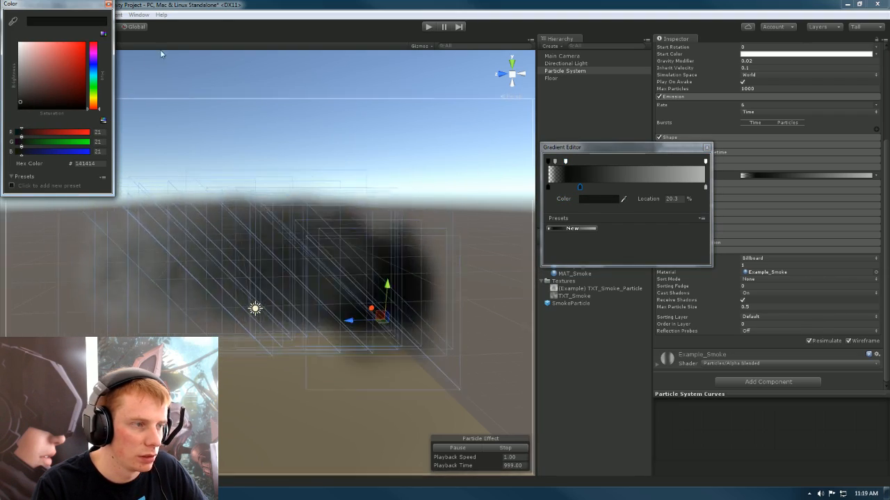
pyautogui.click(108, 6)
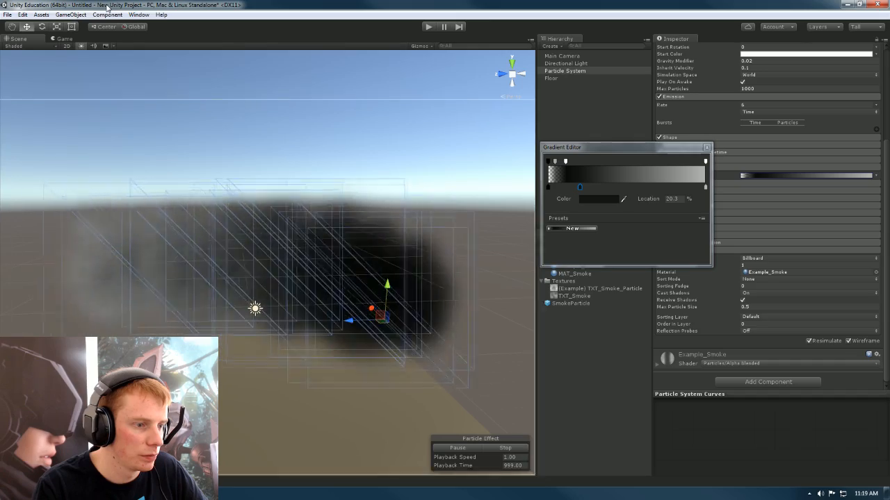
pyautogui.click(497, 303)
pyautogui.keyDown('alt'); pyautogui.moveTo(496, 304); pyautogui.dragTo(522, 317); pyautogui.keyUp('alt')
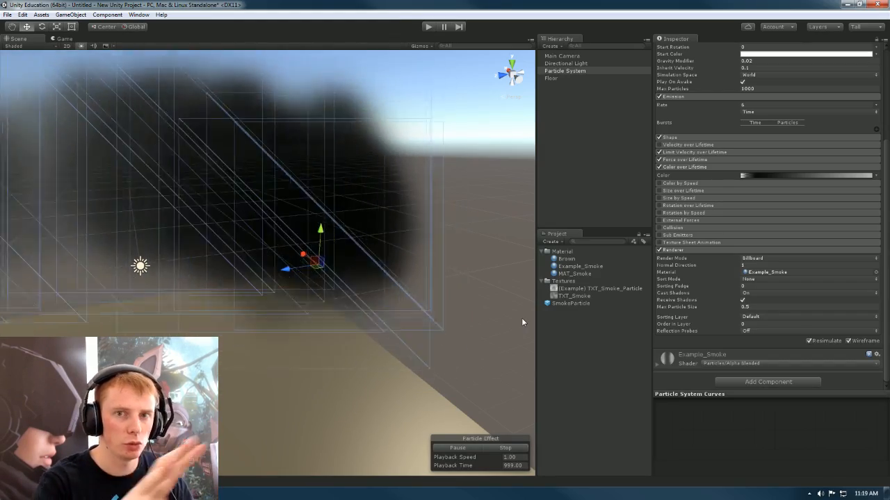
# Step: Make the gradient fade out by adding an alpha 255 key at location 94.1% and making the last alpha key fully transparent
pyautogui.click(769, 175)
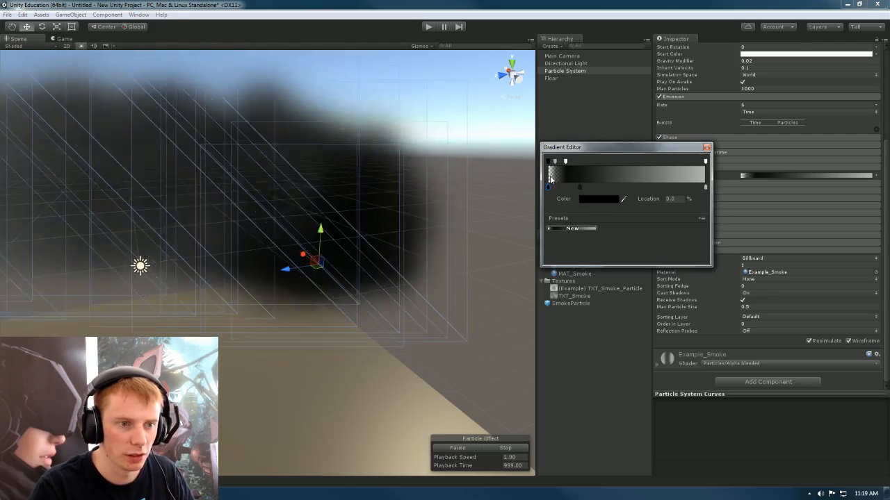
pyautogui.click(301, 202)
pyautogui.moveTo(361, 209); pyautogui.dragTo(308, 195, button='right')
pyautogui.press('s')
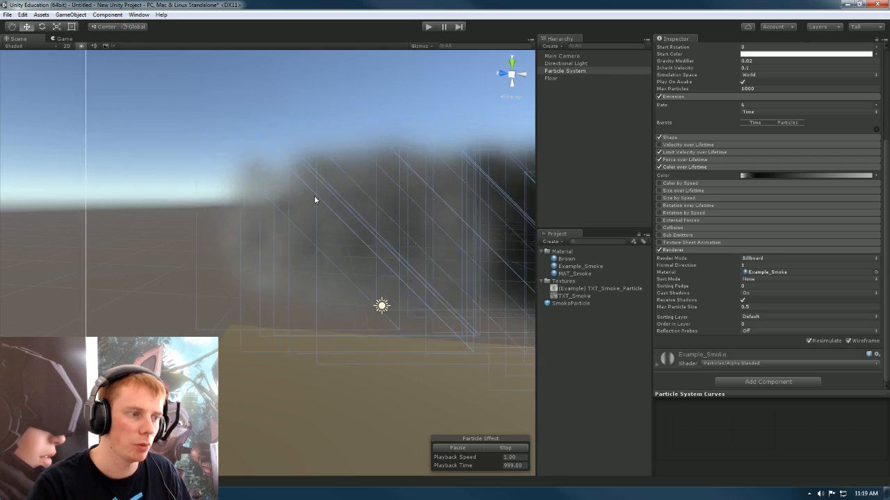
pyautogui.moveTo(320, 198); pyautogui.dragTo(354, 216, button='right')
pyautogui.click(788, 177)
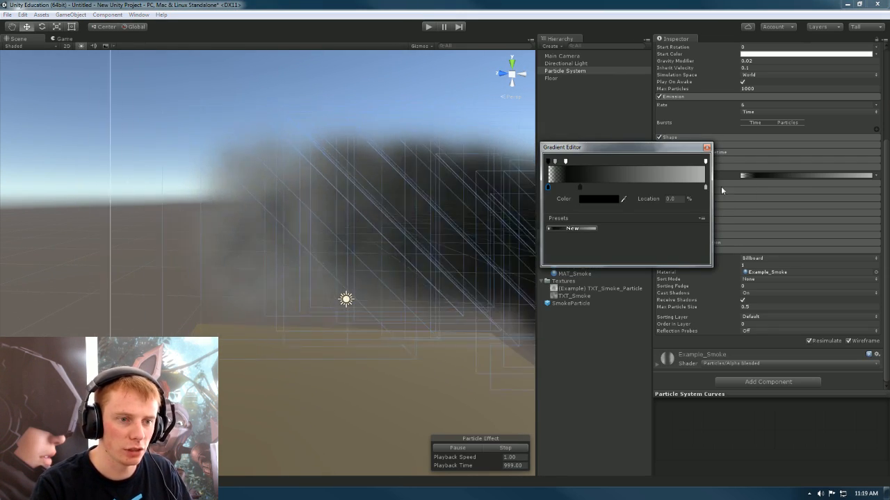
pyautogui.click(705, 162)
pyautogui.moveTo(610, 201)
pyautogui.mouseDown()
pyautogui.moveTo(581, 199)
pyautogui.moveTo(610, 198)
pyautogui.mouseUp()
pyautogui.click(697, 161)
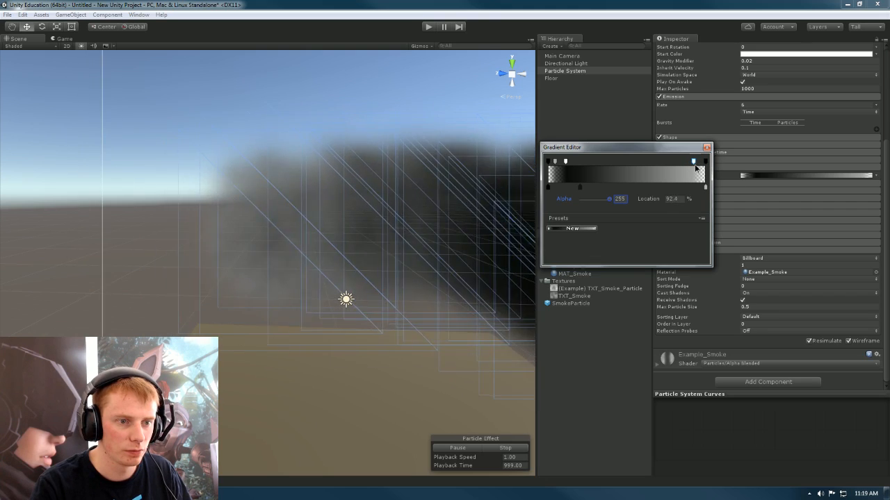
pyautogui.moveTo(698, 162); pyautogui.dragTo(696, 164)
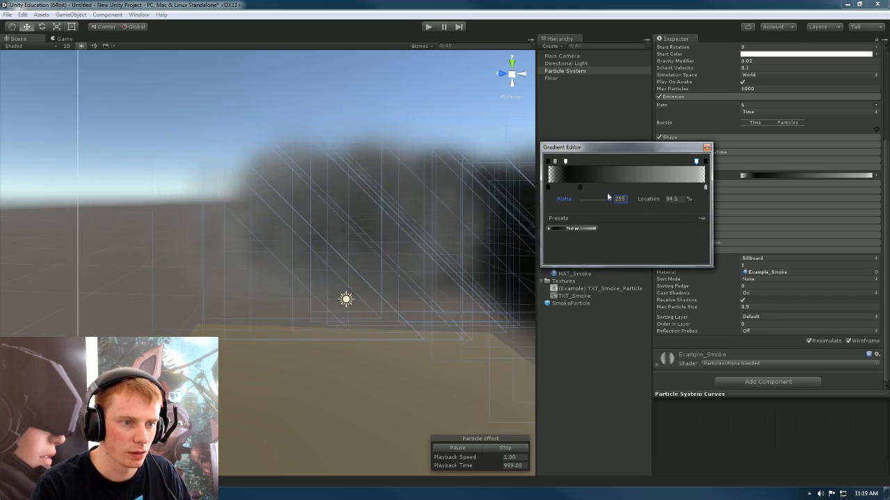
# Step: Inspect the whole smoke trail in the scene and expand the Color by Speed module's settings
pyautogui.click(428, 260)
pyautogui.moveTo(397, 270); pyautogui.dragTo(329, 248, button='right')
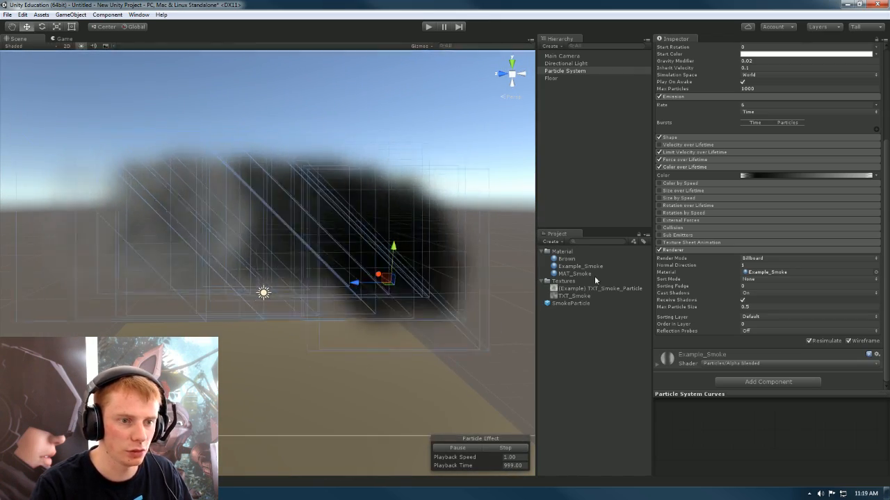
pyautogui.click(701, 183)
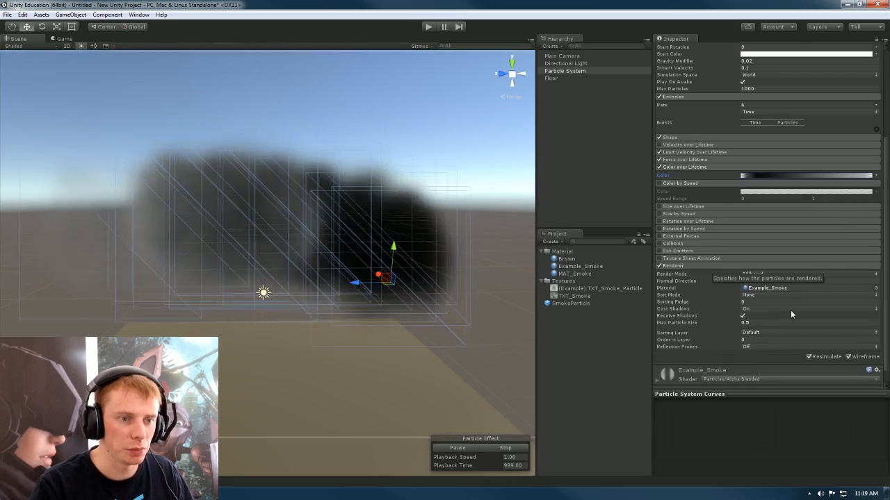
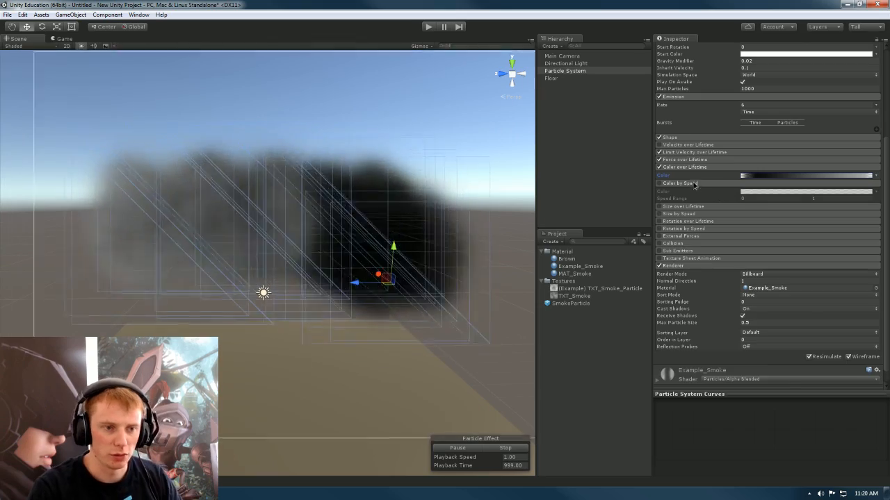
# Step: Collapse the Color by Speed settings and enable the Size over Lifetime module with its size mode set to Curve
pyautogui.click(694, 183)
pyautogui.click(699, 190)
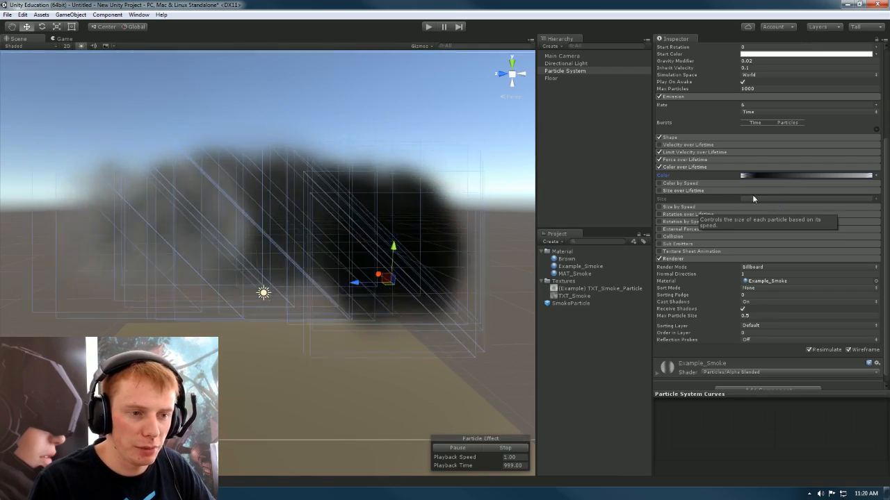
pyautogui.click(659, 190)
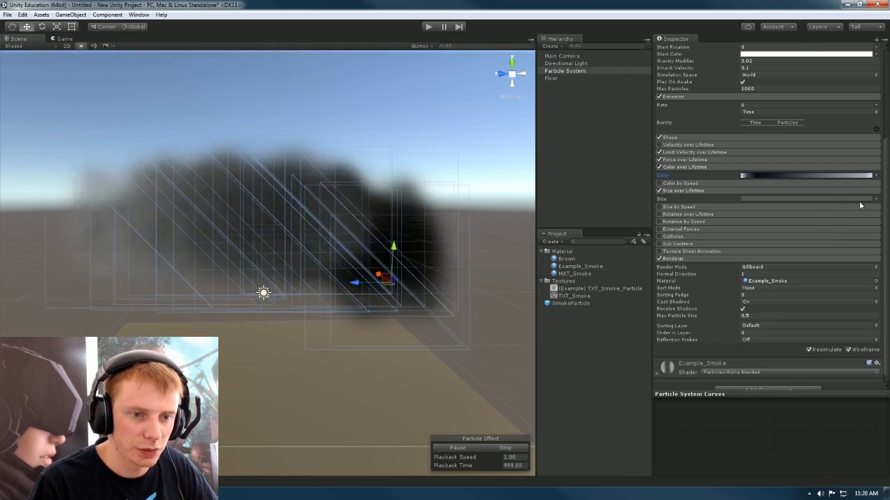
pyautogui.click(875, 200)
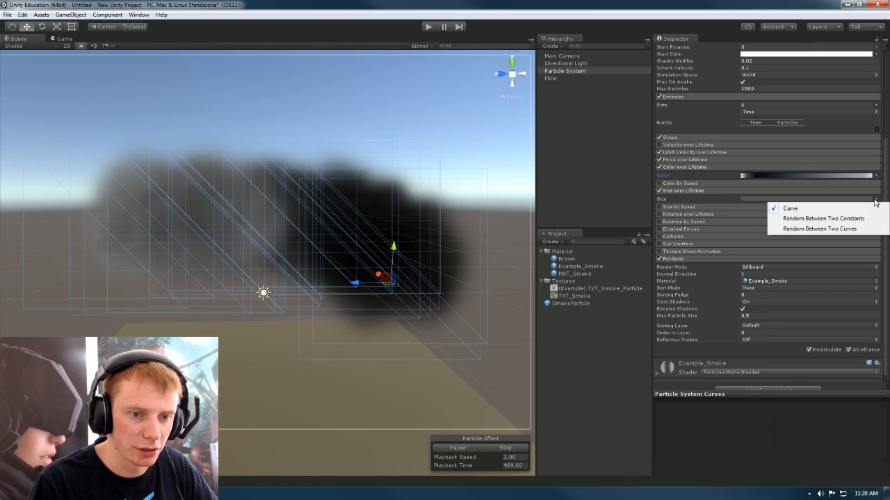
pyautogui.click(815, 209)
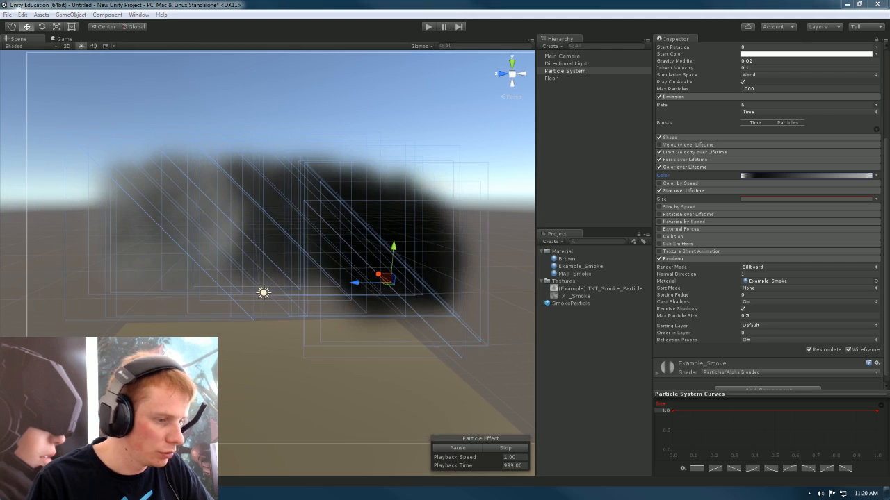
# Step: Open the separate particle editor and give the Size over Lifetime curve the preset that rises steeply from 0 and eases out at 1.0
pyautogui.click(750, 197)
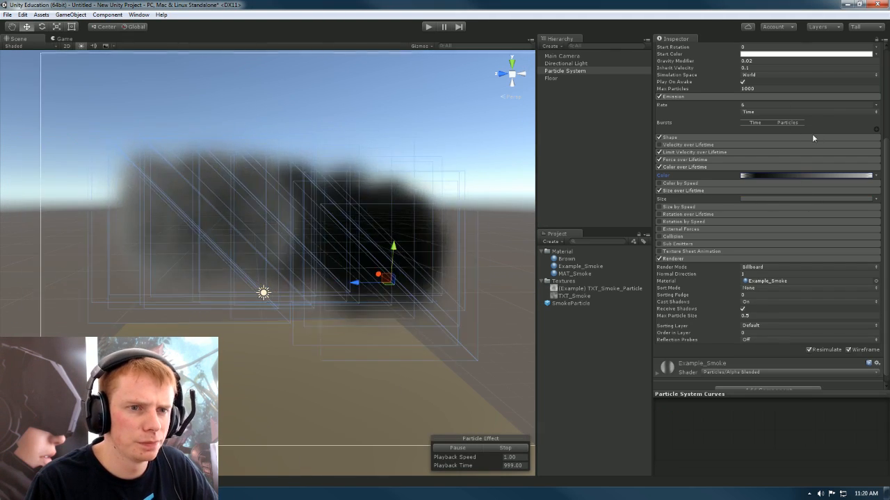
pyautogui.scroll(4, 817, 122)
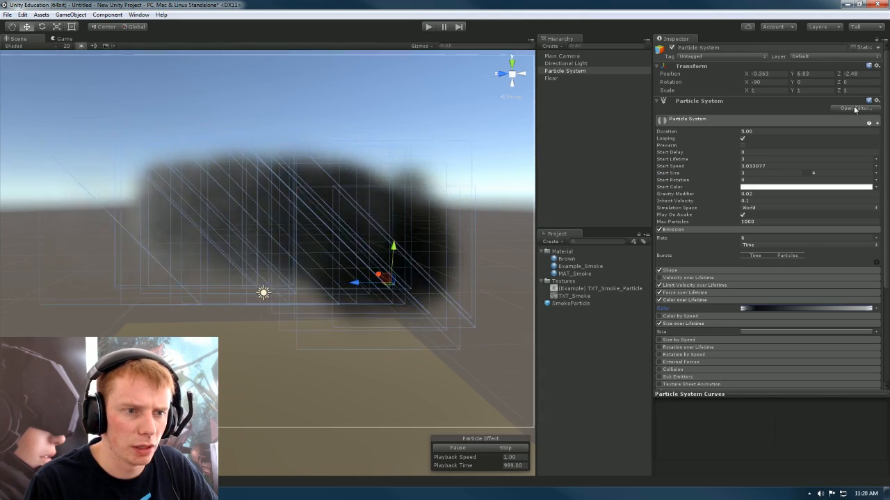
pyautogui.click(855, 109)
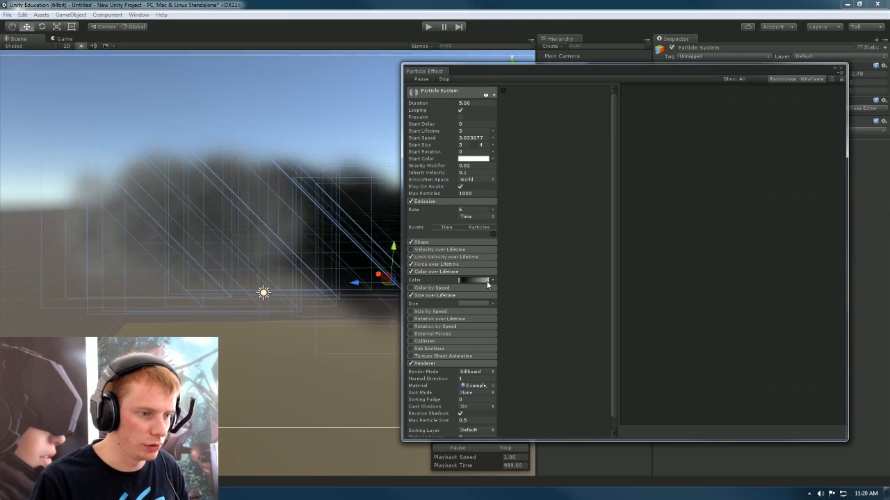
pyautogui.click(468, 303)
pyautogui.moveTo(613, 75); pyautogui.dragTo(549, 46)
pyautogui.click(738, 421)
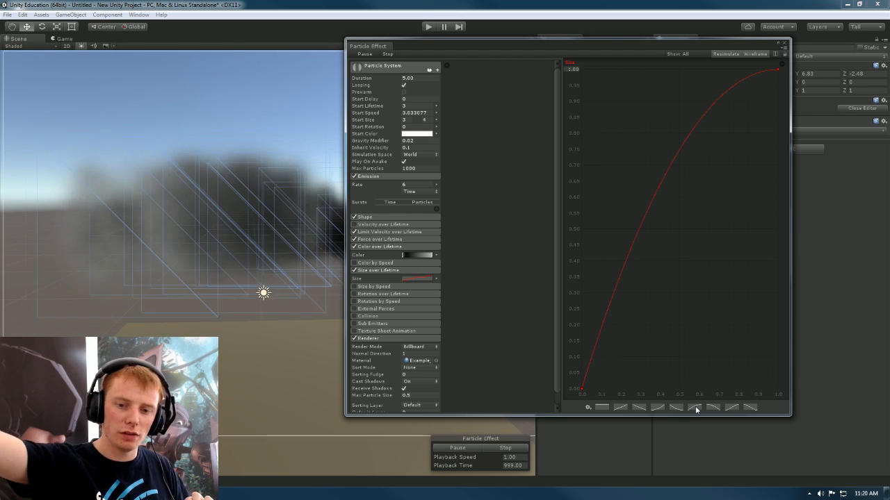
# Step: Check in the scene how the smoke grows from the emitter, and close the separate particle editor
pyautogui.moveTo(603, 42); pyautogui.dragTo(796, 81)
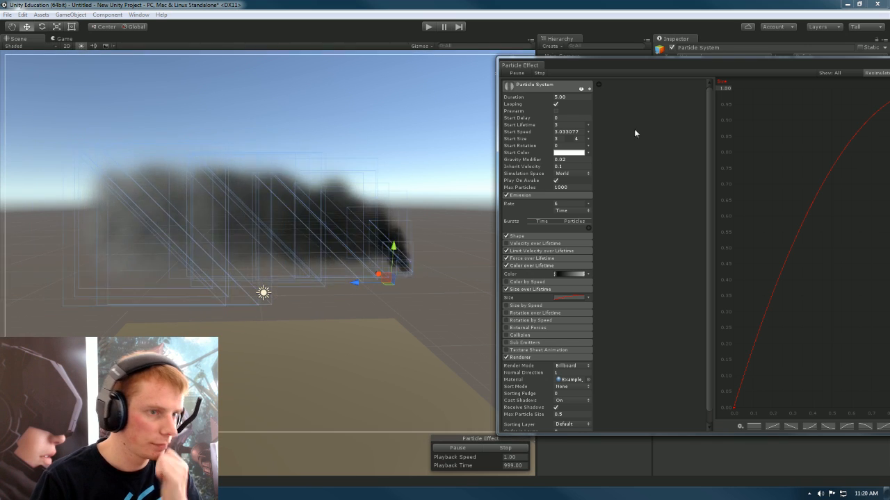
pyautogui.click(366, 269)
pyautogui.click(388, 275)
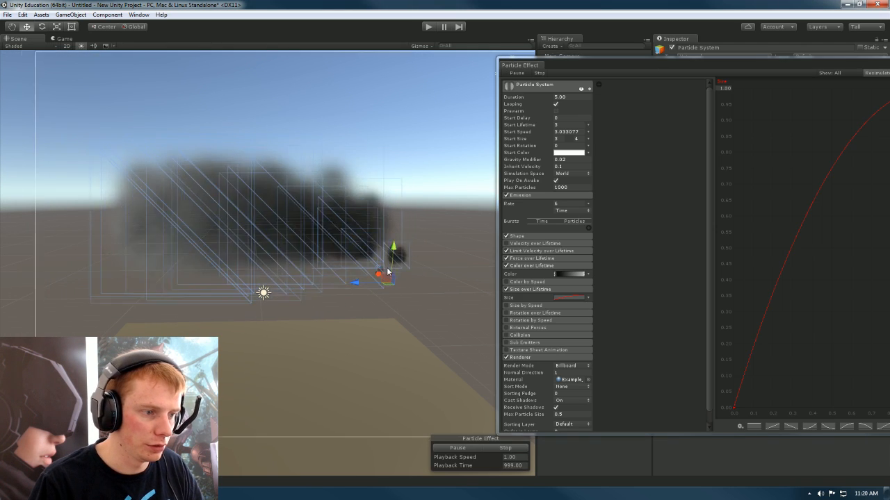
pyautogui.moveTo(543, 64); pyautogui.dragTo(301, 64)
pyautogui.click(695, 63)
# Step: Expand the Shape module and shrink the emitter cone's radius to about 0.033 in the scene
pyautogui.scroll(-5, 730, 264)
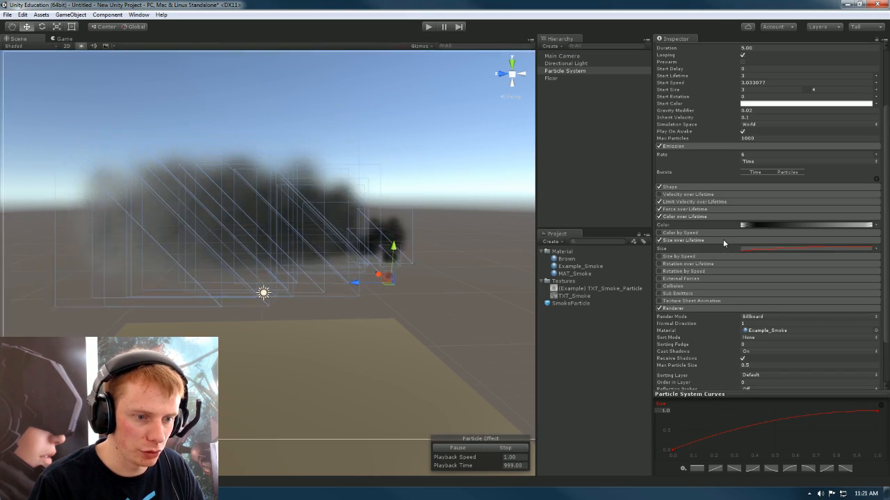
pyautogui.click(710, 188)
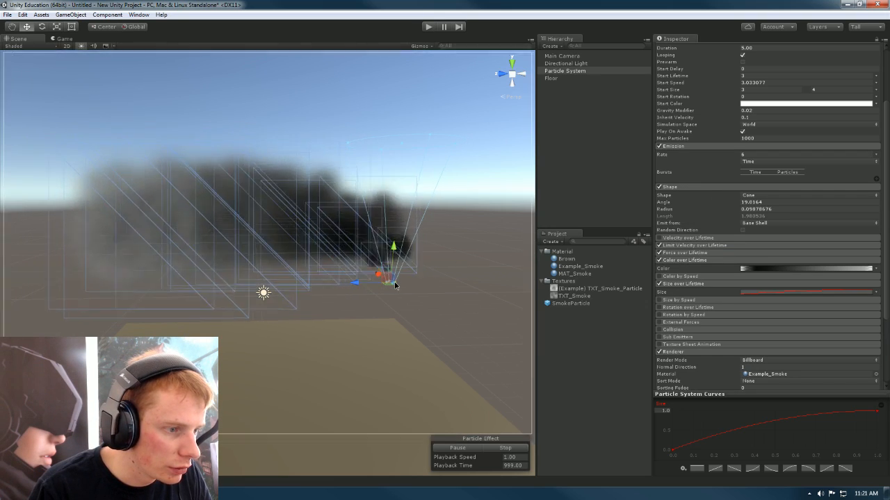
pyautogui.moveTo(392, 286); pyautogui.dragTo(442, 318)
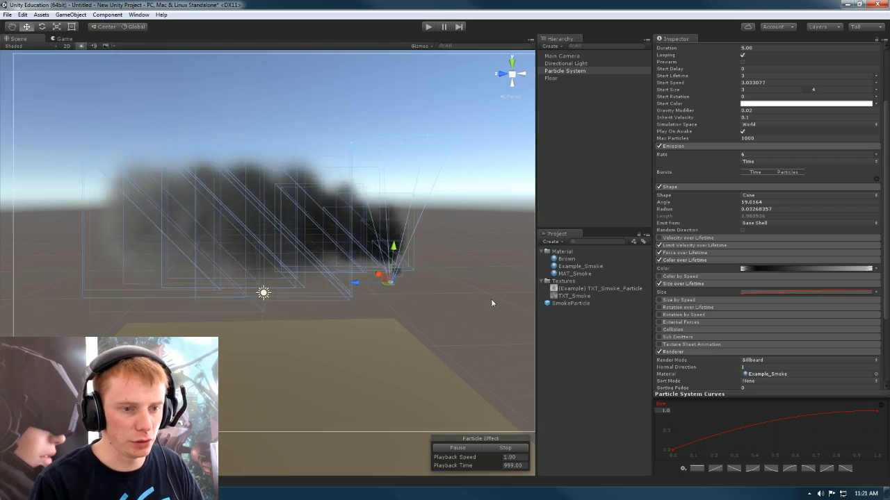
# Step: Change the Size over Lifetime mode to Random Between Two Curves
pyautogui.keyDown('alt'); pyautogui.moveTo(519, 295); pyautogui.dragTo(296, 254); pyautogui.keyUp('alt')
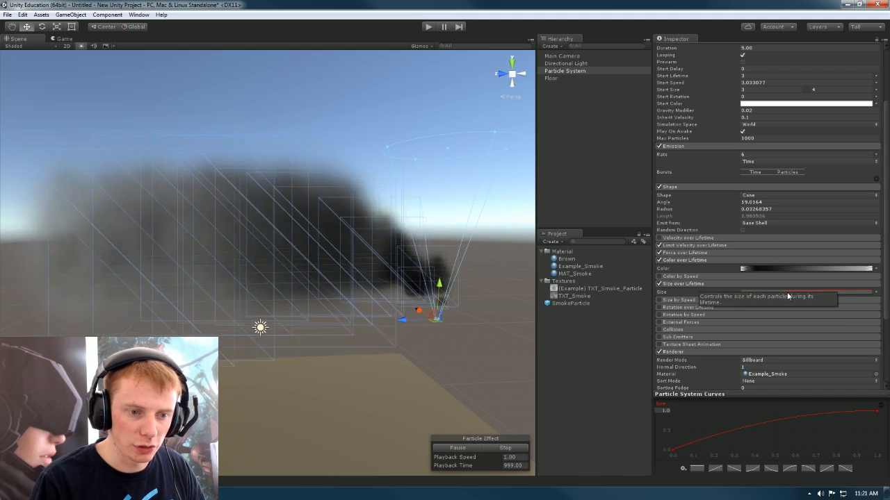
pyautogui.click(875, 292)
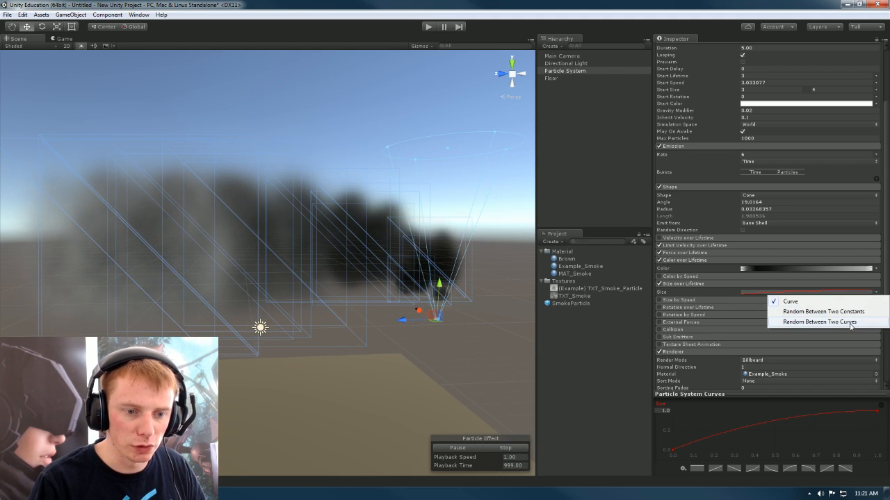
pyautogui.click(827, 322)
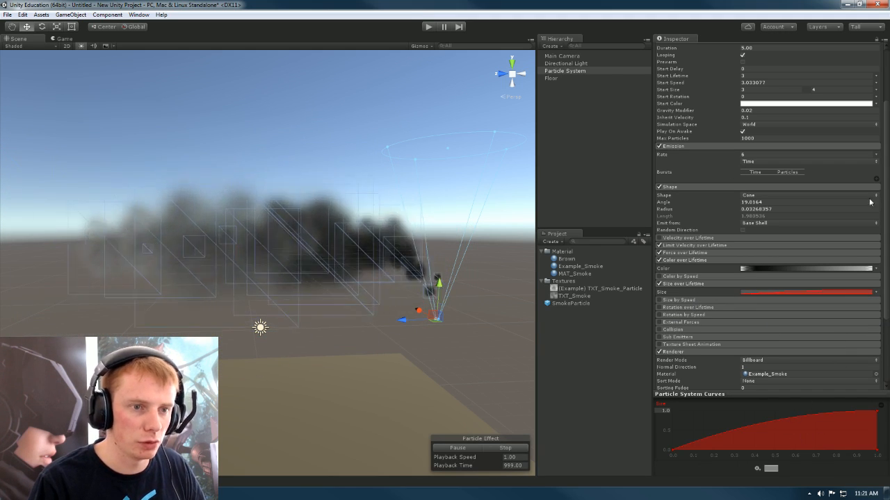
# Step: Reopen the separate particle editor and add a key to the lower size curve, raised to about 0.40 at lifetime 0.56
pyautogui.scroll(5, 854, 173)
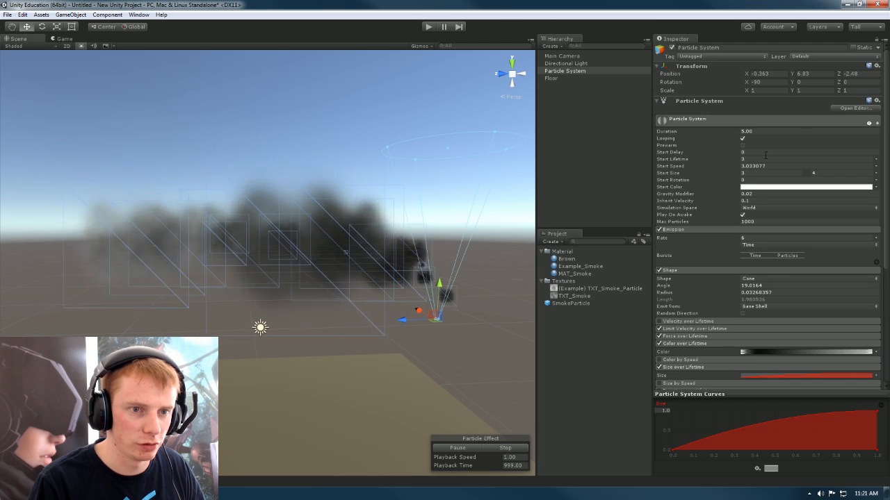
pyautogui.click(853, 109)
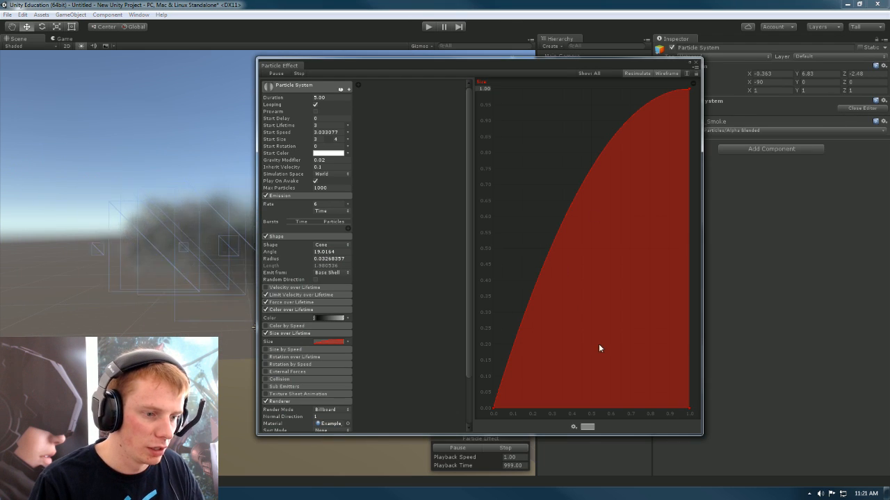
pyautogui.moveTo(496, 412)
pyautogui.mouseDown()
pyautogui.moveTo(496, 358)
pyautogui.moveTo(533, 321)
pyautogui.moveTo(572, 374)
pyautogui.moveTo(597, 429)
pyautogui.moveTo(596, 387)
pyautogui.moveTo(494, 408)
pyautogui.mouseUp()
pyautogui.rightClick(621, 409)
pyautogui.click(636, 412)
pyautogui.moveTo(621, 409); pyautogui.dragTo(602, 281)
pyautogui.rightClick(664, 383)
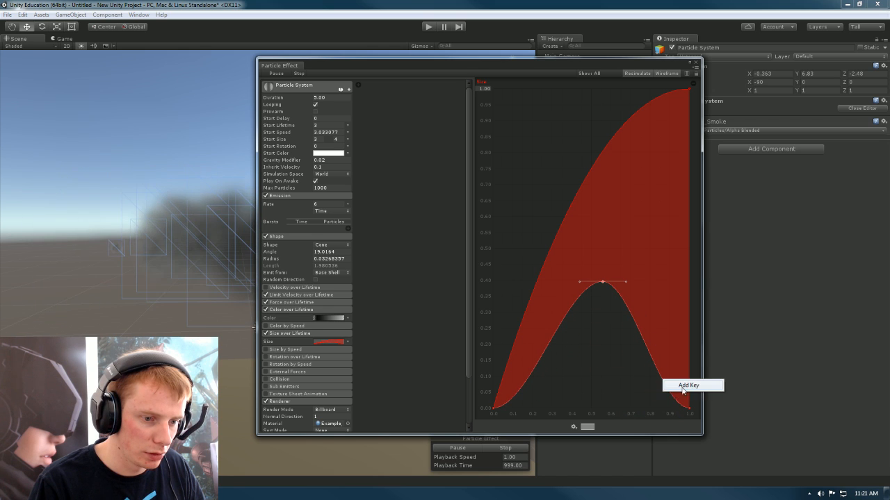
pyautogui.click(678, 385)
pyautogui.moveTo(664, 381); pyautogui.dragTo(660, 336)
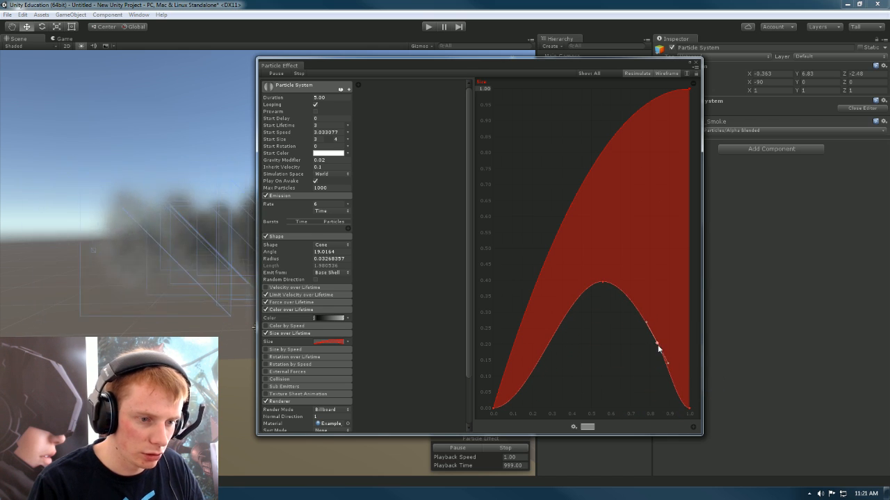
pyautogui.rightClick(658, 343)
pyautogui.click(681, 349)
# Step: Raise the lower size curve's last key to about 0.89 and set its middle key to Auto at about 0.45, near lifetime 0.47
pyautogui.moveTo(688, 409); pyautogui.dragTo(711, 131)
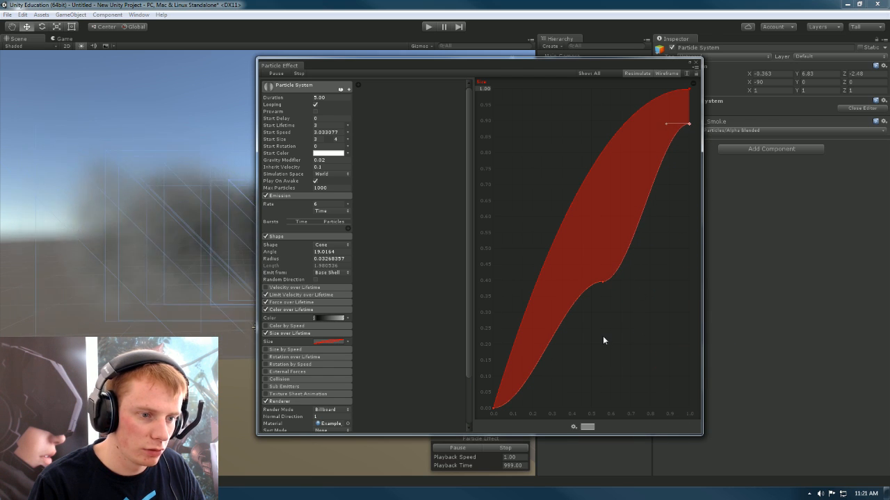
pyautogui.rightClick(601, 280)
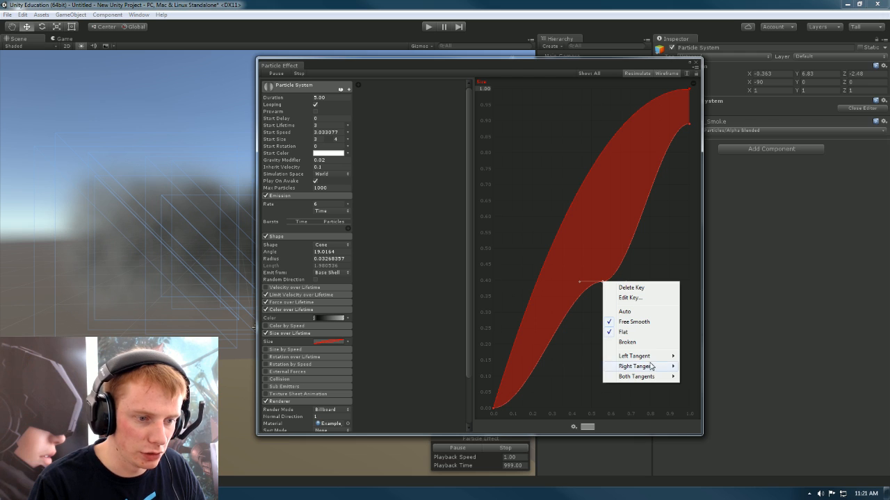
pyautogui.moveTo(655, 359)
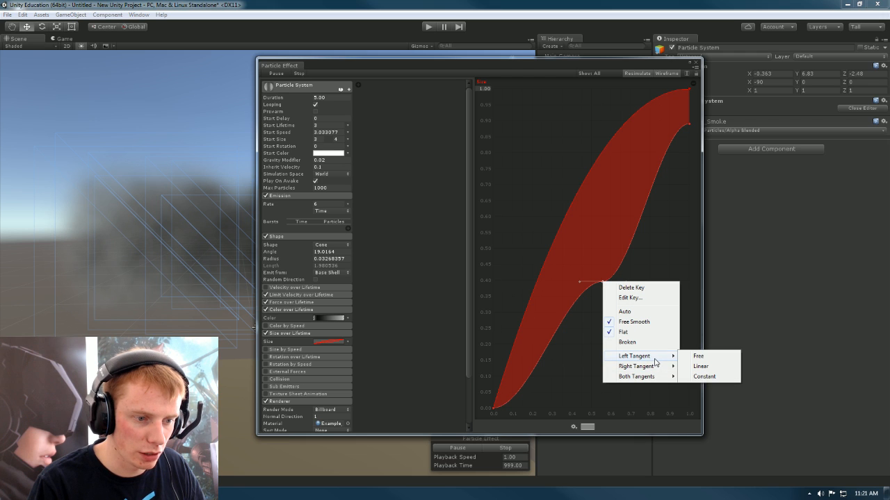
pyautogui.click(638, 313)
pyautogui.moveTo(603, 283); pyautogui.dragTo(586, 268)
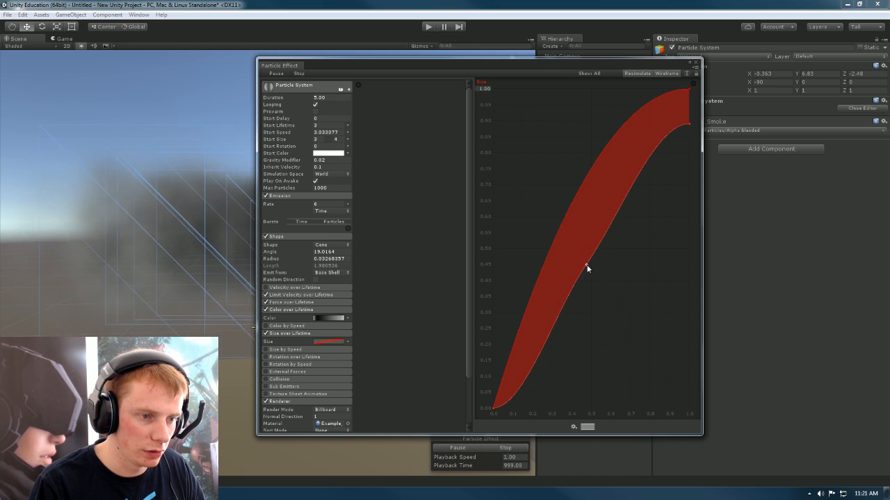
pyautogui.moveTo(396, 68); pyautogui.dragTo(499, 60)
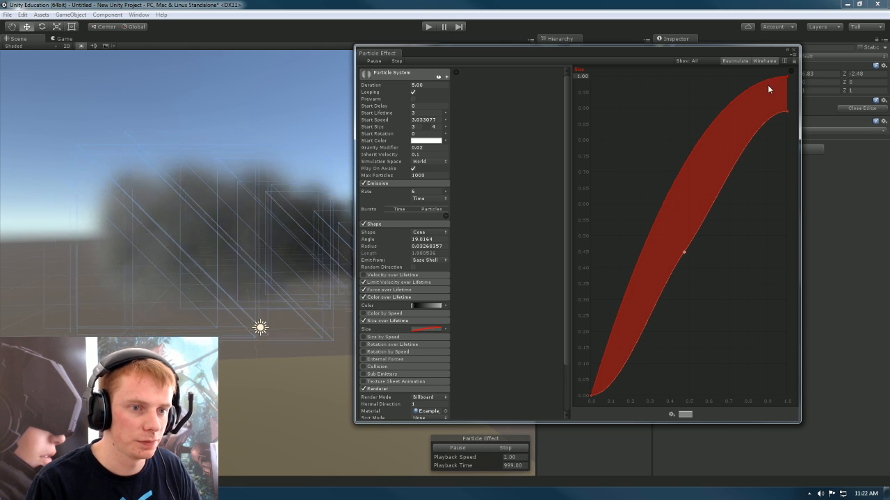
# Step: Close the separate particle effect editor and look at the settings of the Size by Speed module
pyautogui.click(794, 52)
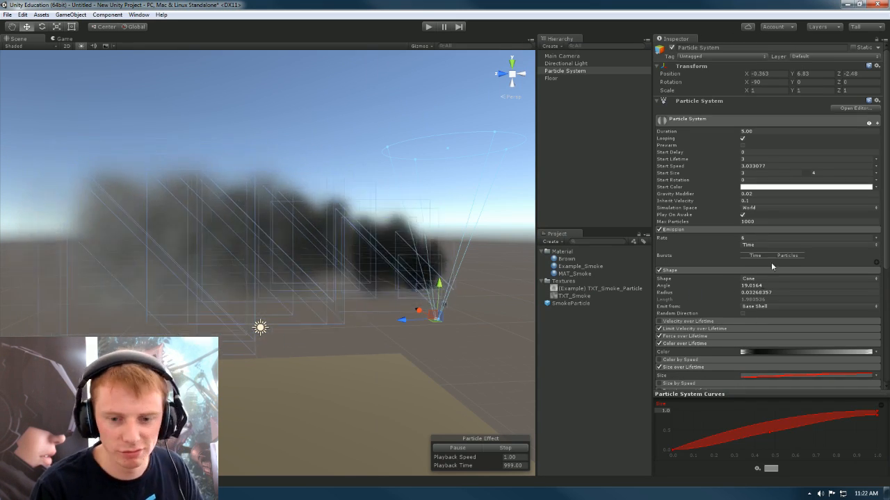
pyautogui.scroll(-3, 775, 278)
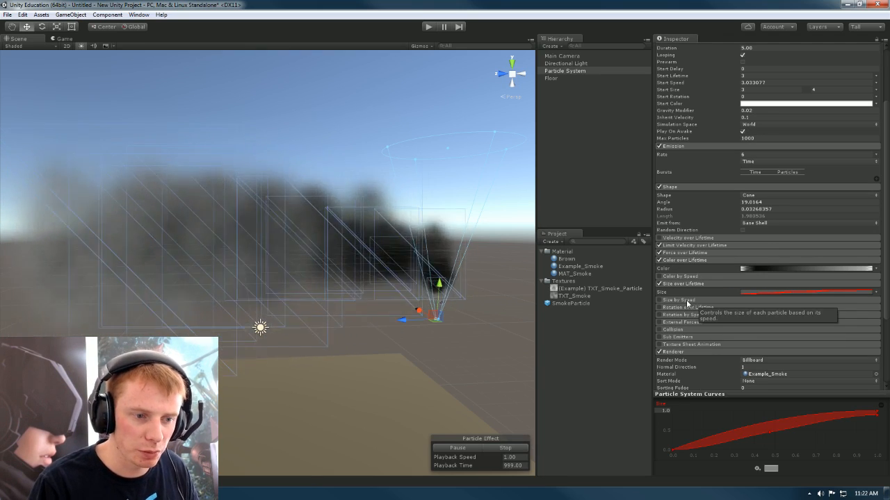
pyautogui.click(687, 302)
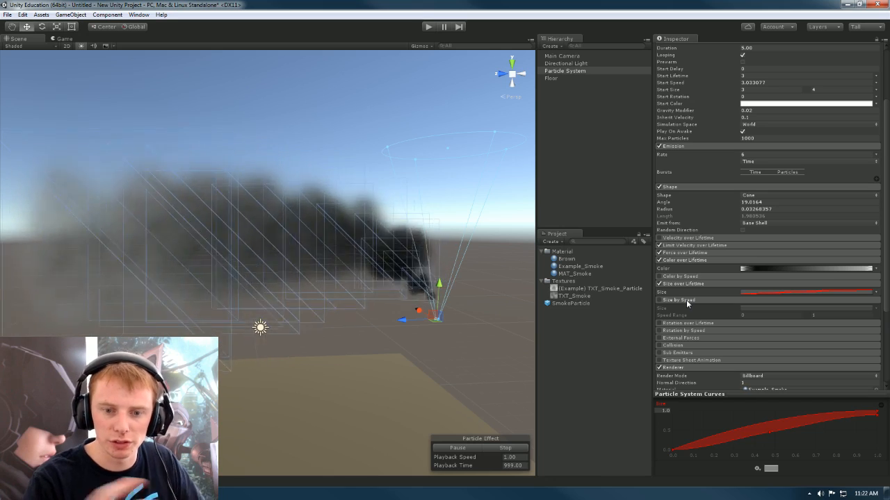
pyautogui.click(686, 299)
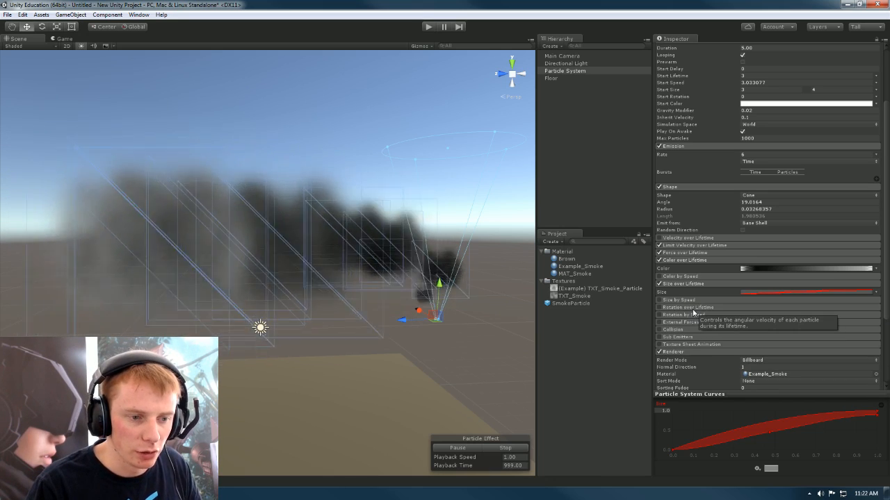
# Step: Enable Rotation over Lifetime on the smoke particle system, switching it off and on to compare the effect
pyautogui.click(696, 309)
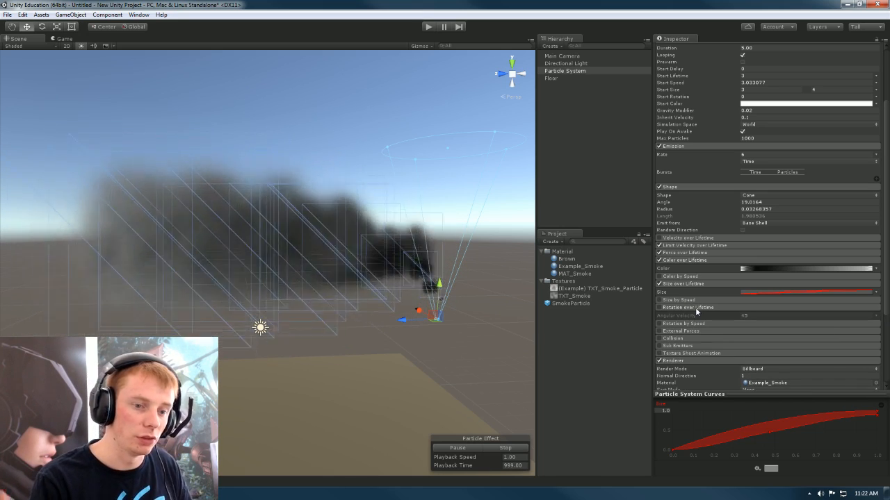
pyautogui.scroll(-2, 695, 307)
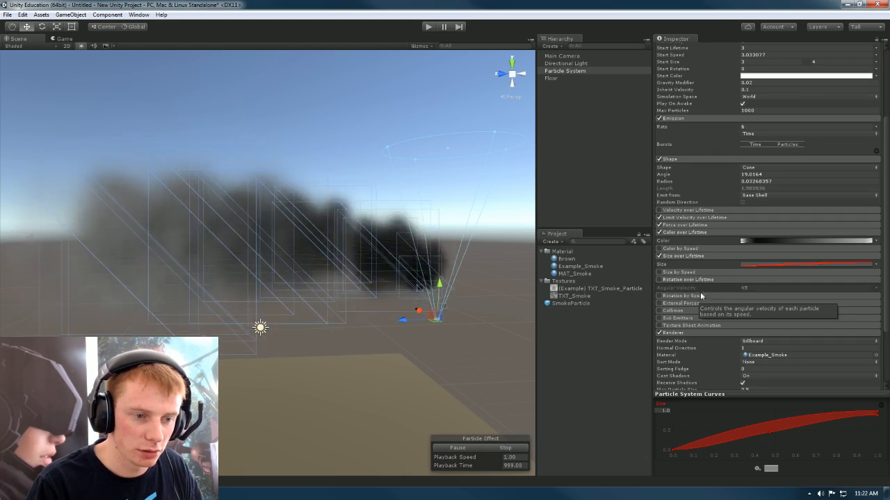
pyautogui.click(660, 279)
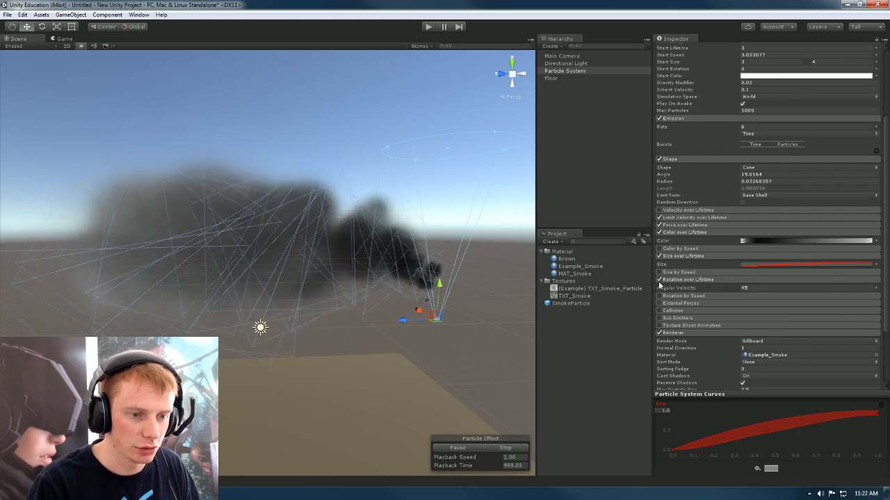
pyautogui.click(659, 279)
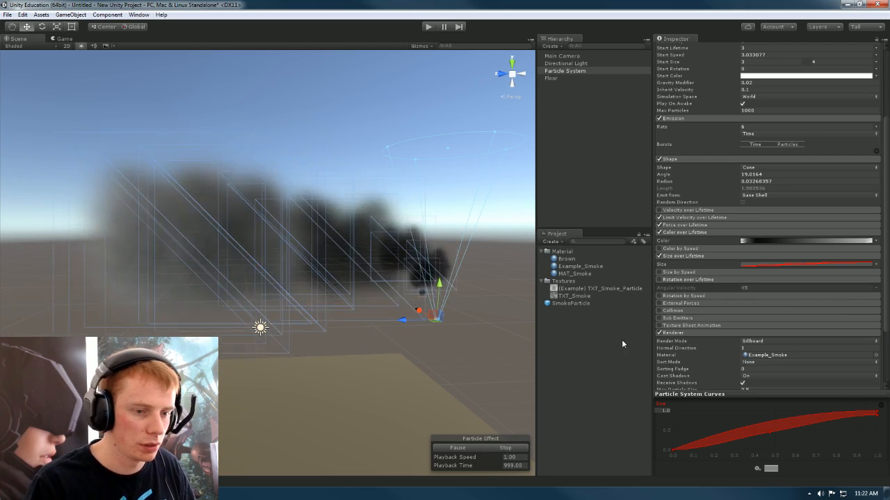
pyautogui.click(659, 279)
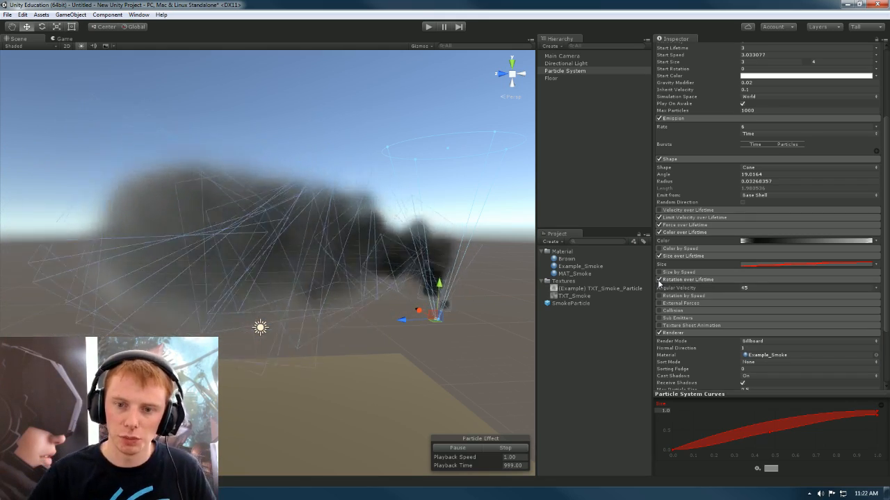
# Step: Try the Curve mode for the Rotation over Lifetime angular velocity and return it to Constant
pyautogui.scroll(3, 821, 185)
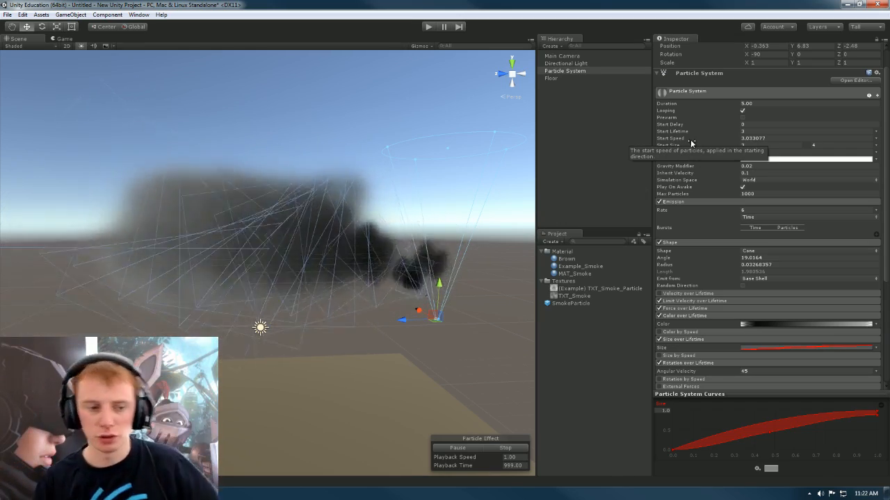
pyautogui.scroll(-5, 759, 204)
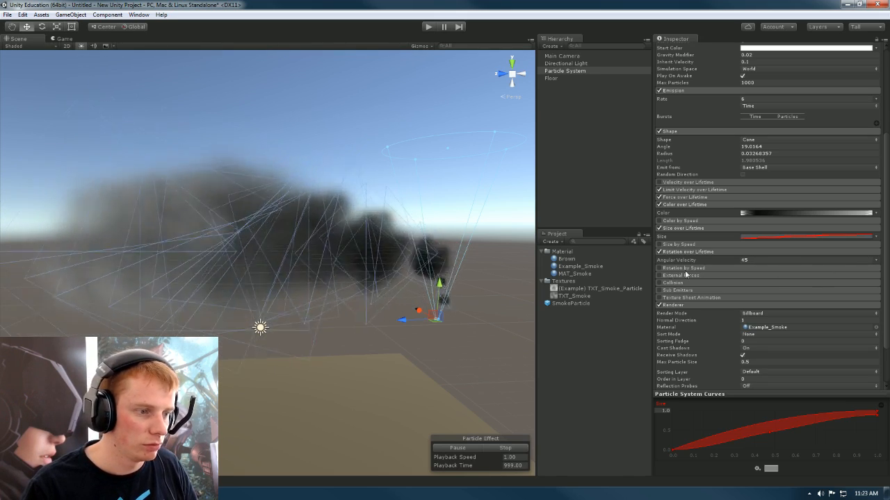
pyautogui.click(876, 260)
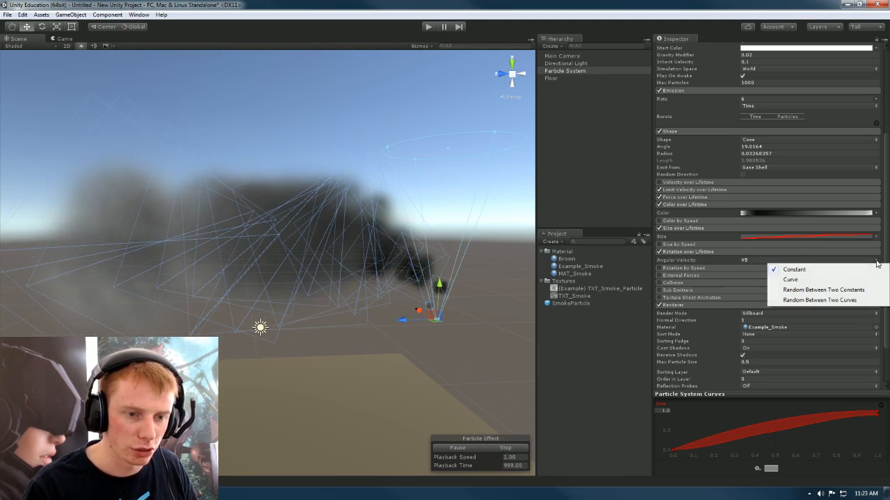
pyautogui.click(817, 280)
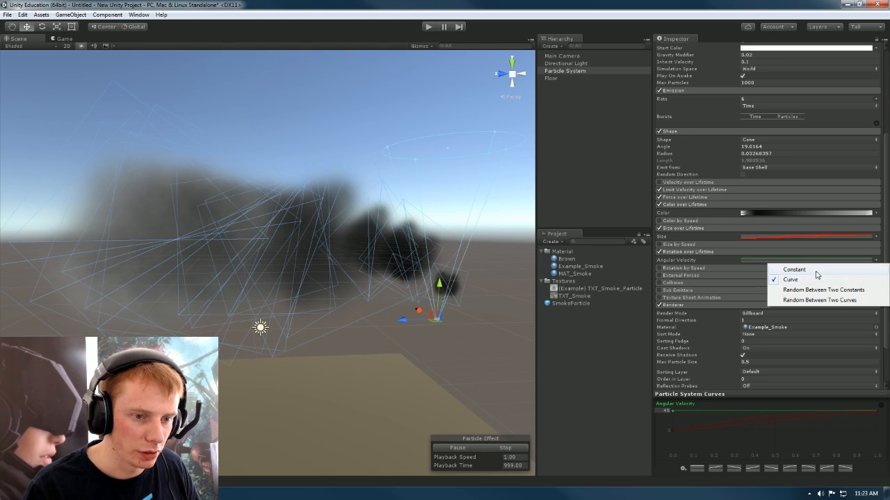
pyautogui.click(816, 271)
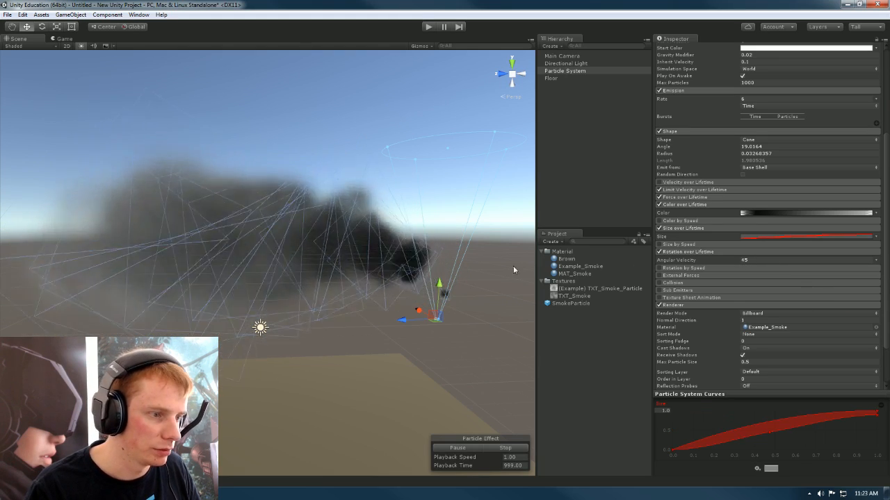
# Step: Examine the rotating smoke with and without its selection wireframe, and unfold the External Forces module's settings
pyautogui.click(499, 201)
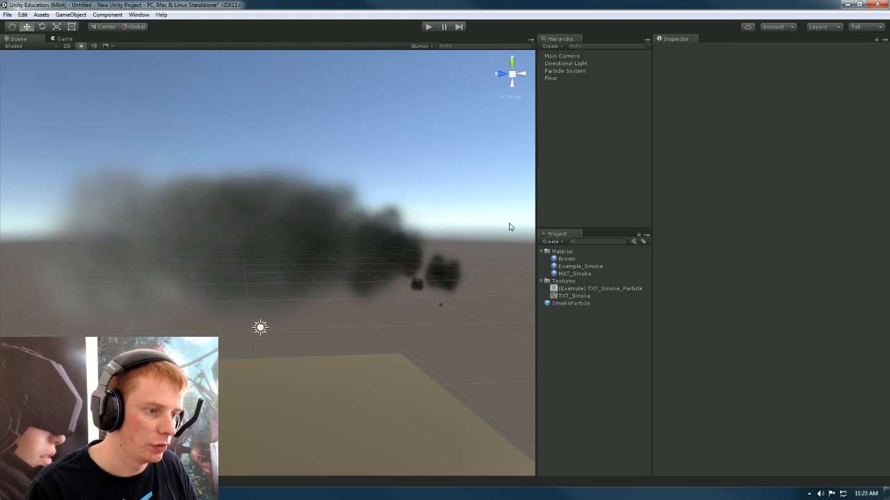
pyautogui.click(460, 278)
pyautogui.keyDown('alt'); pyautogui.moveTo(491, 287); pyautogui.dragTo(352, 254); pyautogui.keyUp('alt')
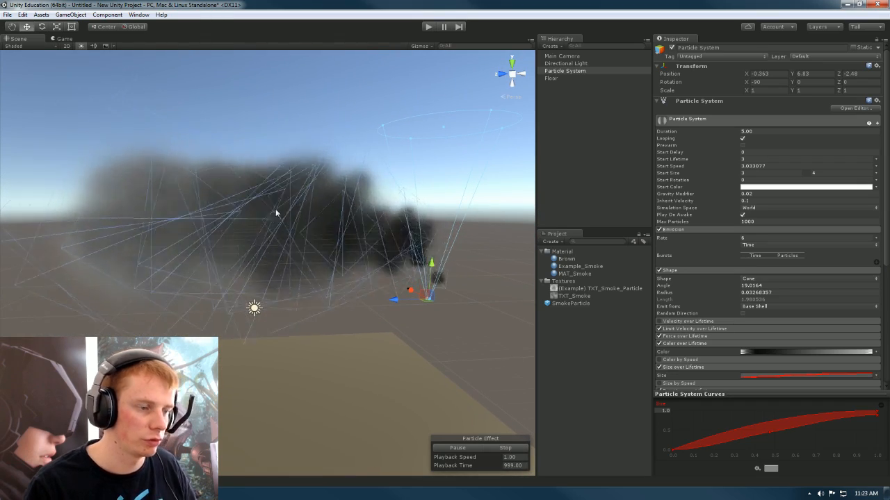
pyautogui.keyDown('alt'); pyautogui.moveTo(390, 187); pyautogui.dragTo(404, 240); pyautogui.keyUp('alt')
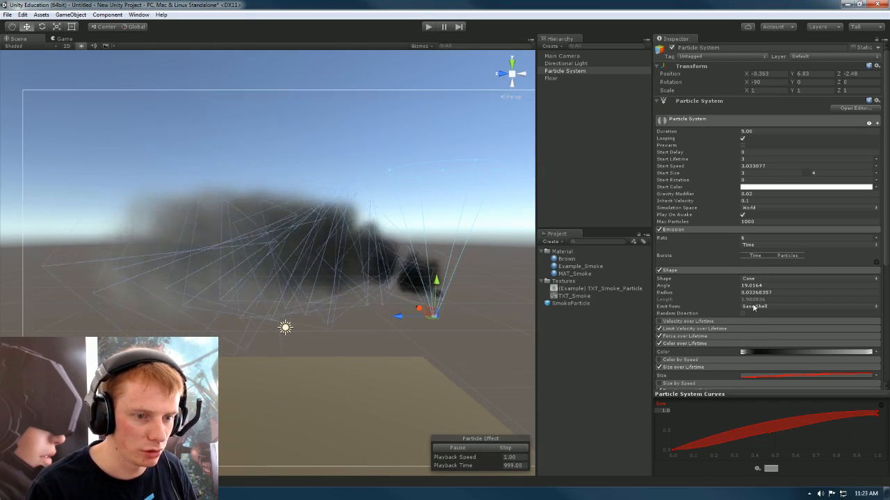
pyautogui.scroll(-5, 753, 320)
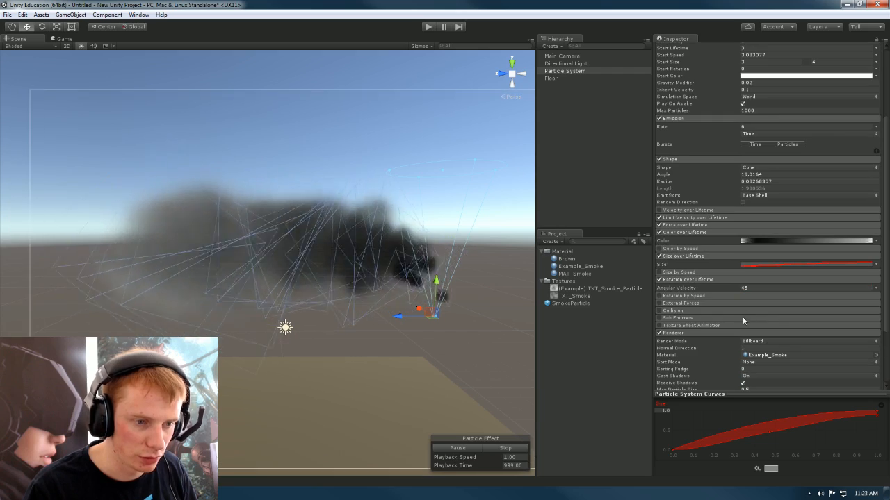
pyautogui.click(701, 303)
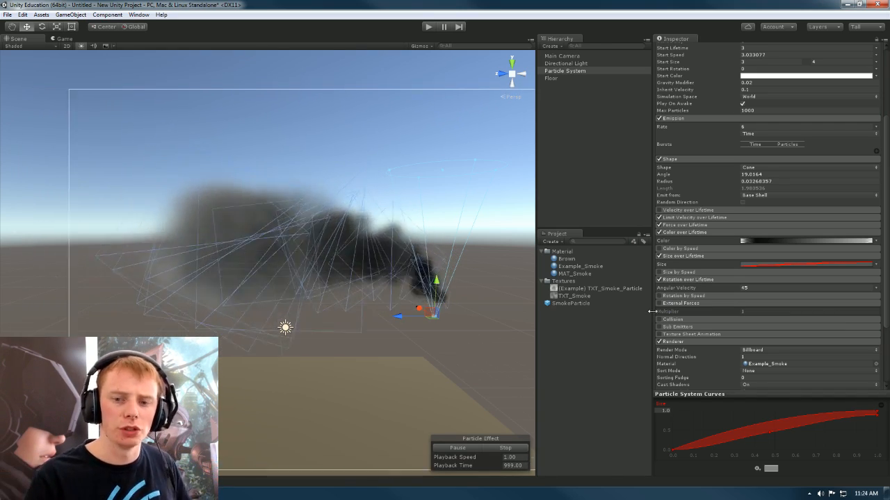
# Step: Add a Wind Zone to the scene, raise it to Y 9.02 near the smoke and rotate it to about 15.7, 47, 9.5
pyautogui.keyDown('alt'); pyautogui.moveTo(431, 299); pyautogui.dragTo(437, 327); pyautogui.keyUp('alt')
pyautogui.click(68, 15)
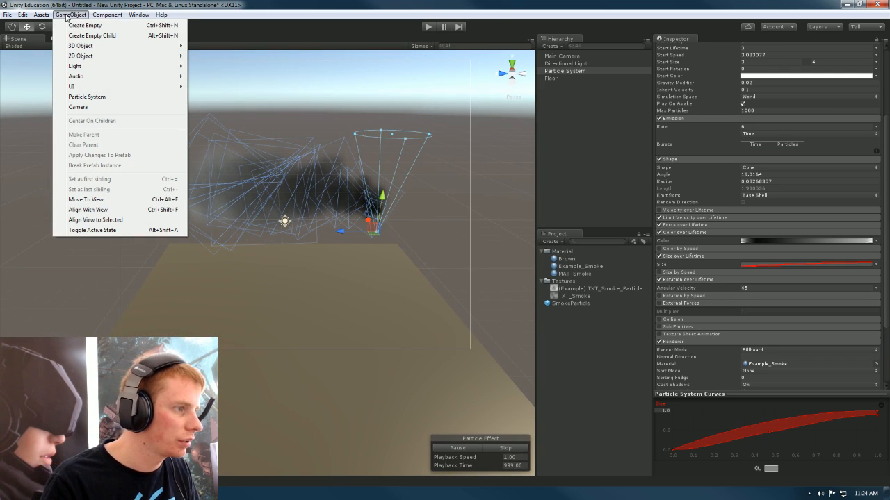
pyautogui.moveTo(120, 50)
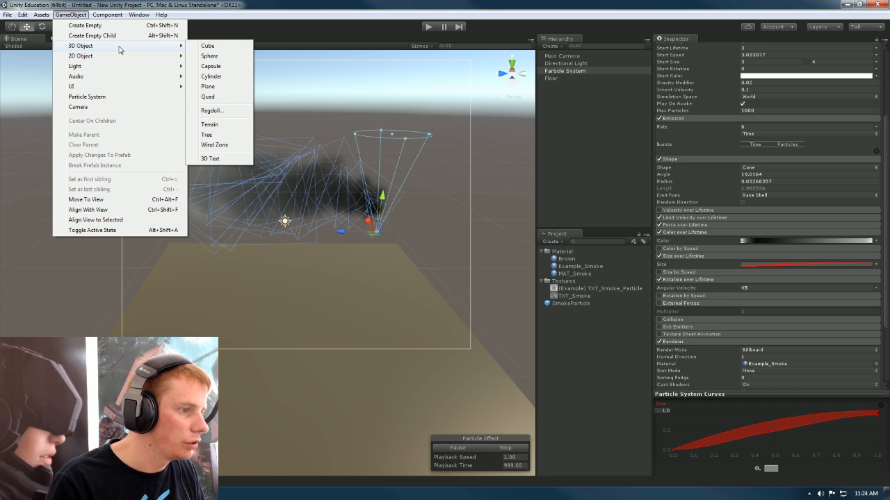
pyautogui.click(214, 144)
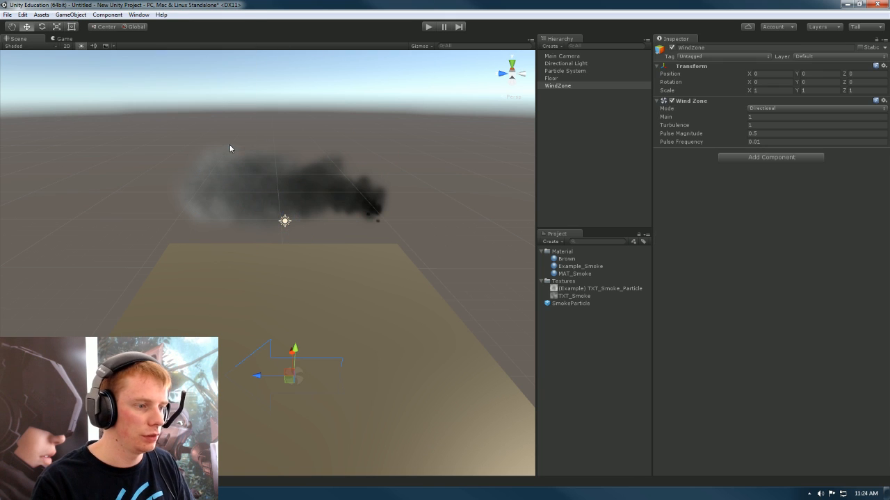
pyautogui.keyDown('alt'); pyautogui.moveTo(336, 166); pyautogui.dragTo(377, 184); pyautogui.keyUp('alt')
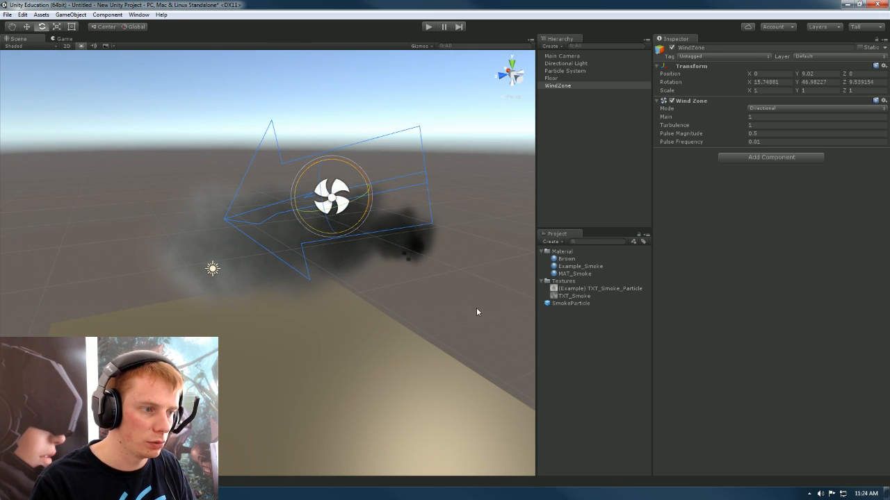
# Step: Enable External Forces on the smoke particle system so that the wind zone affects it
pyautogui.click(414, 259)
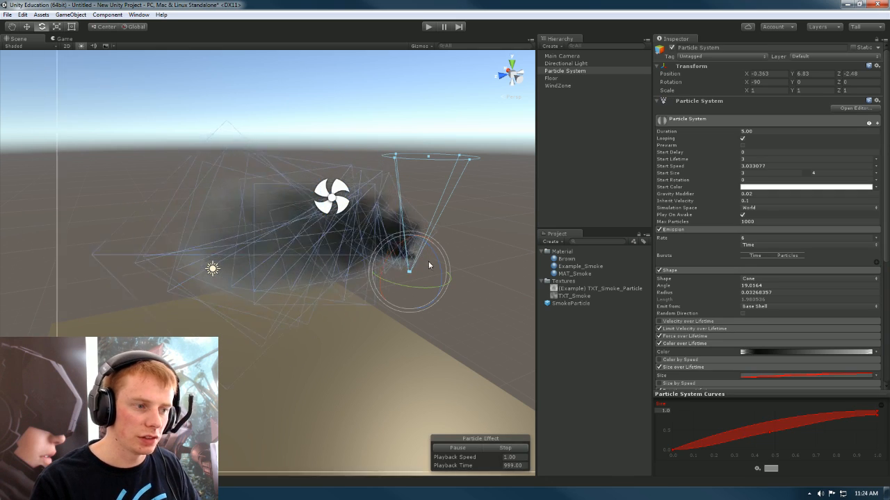
pyautogui.scroll(-6, 737, 267)
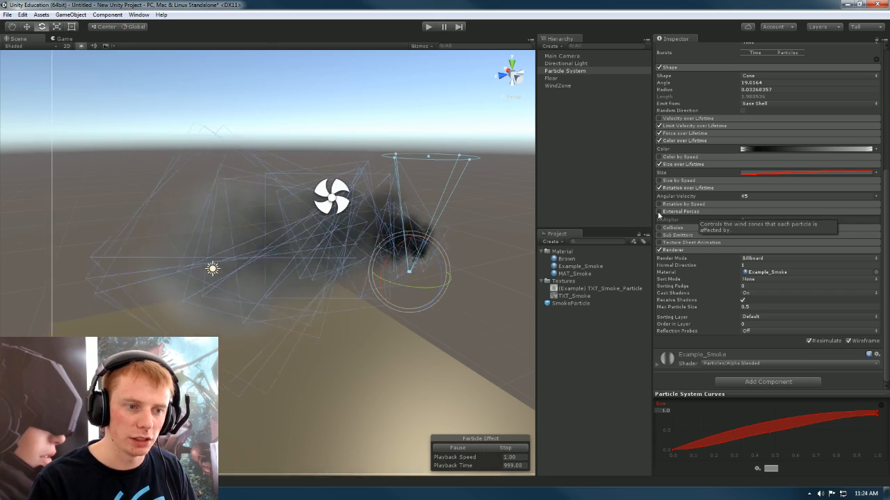
pyautogui.click(658, 211)
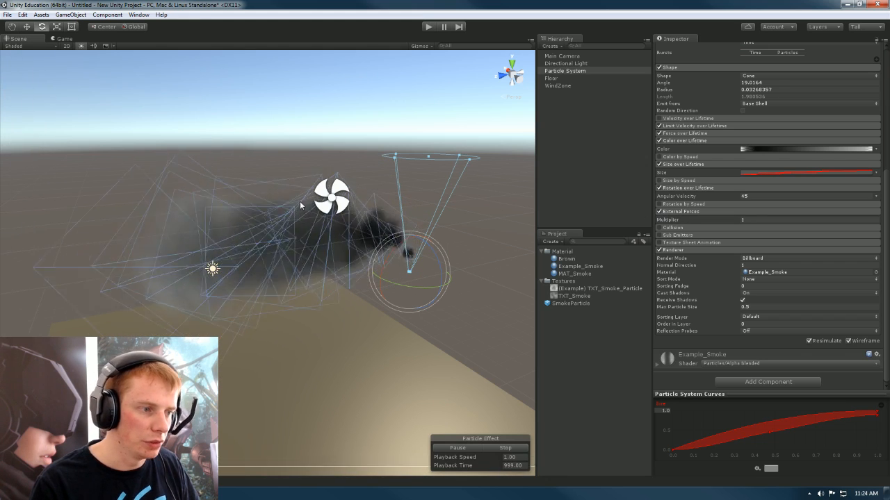
# Step: Set the wind zone's mode to Spherical and check its effect on the smoke particles
pyautogui.click(358, 212)
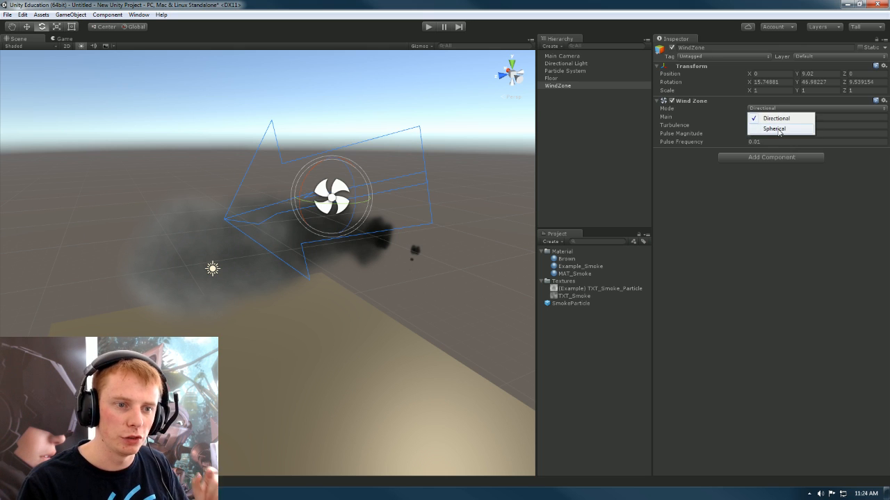
pyautogui.click(775, 129)
pyautogui.click(381, 238)
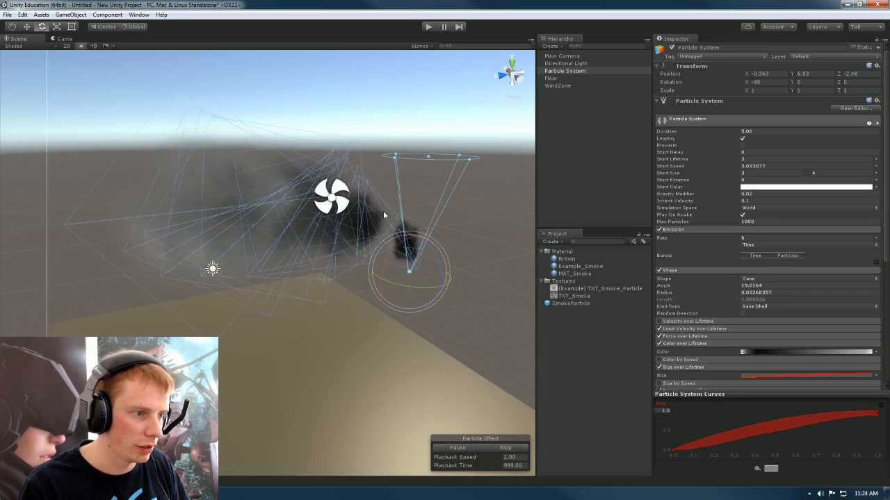
# Step: Set the wind zone's Main to 2.34, Turbulence to 3.19, Pulse Magnitude to 1.79 and Pulse Frequency to 2.23, and inspect the smoke
pyautogui.click(338, 200)
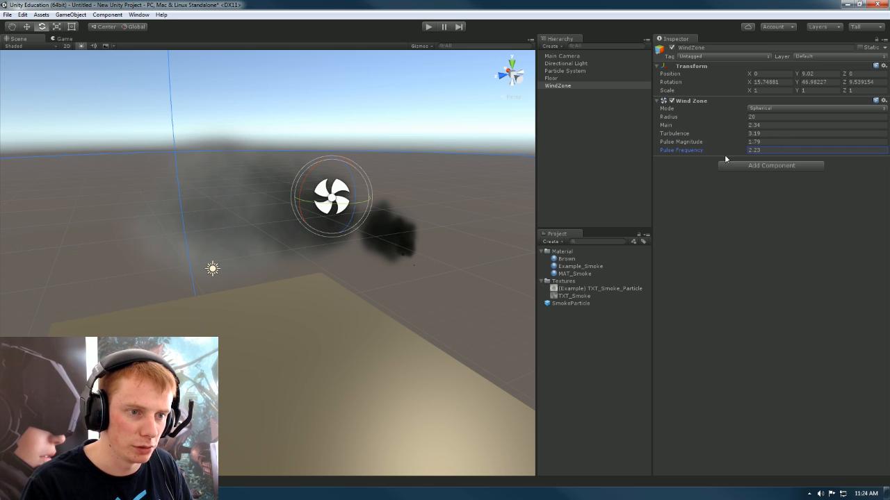
pyautogui.click(397, 235)
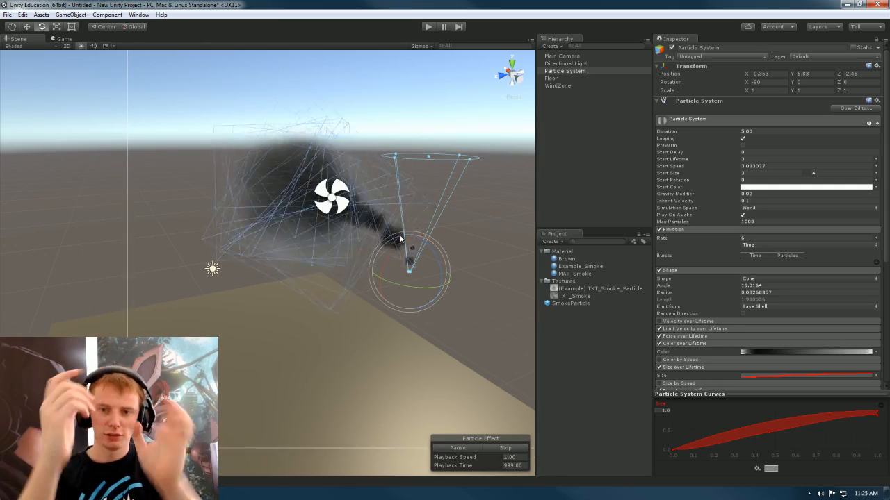
pyautogui.keyDown('alt'); pyautogui.moveTo(400, 239); pyautogui.dragTo(247, 203); pyautogui.keyUp('alt')
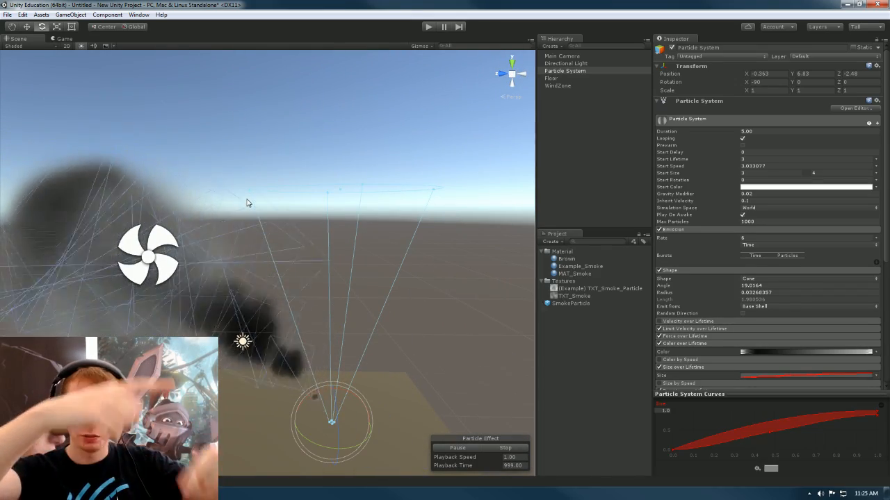
# Step: Raise the External Forces multiplier of the smoke particle system to 8.73 and view the smoke around the wind zone
pyautogui.scroll(-5, 846, 238)
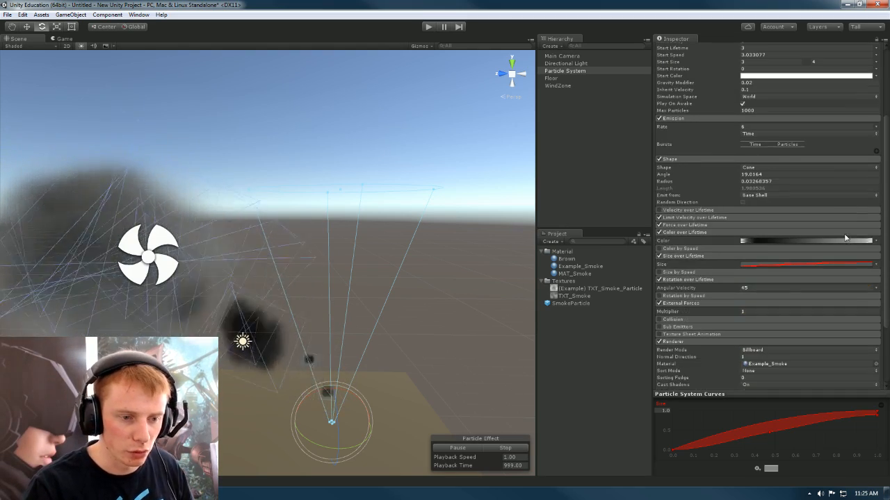
pyautogui.click(741, 313)
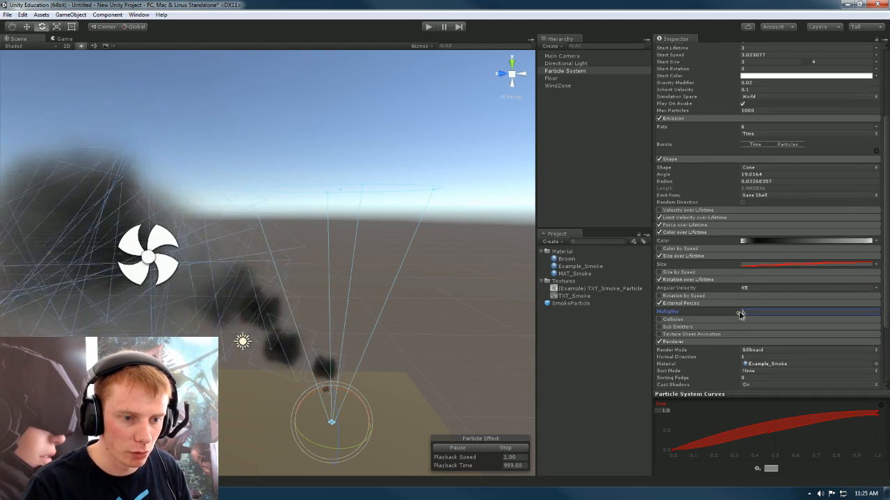
pyautogui.moveTo(741, 314); pyautogui.dragTo(746, 315)
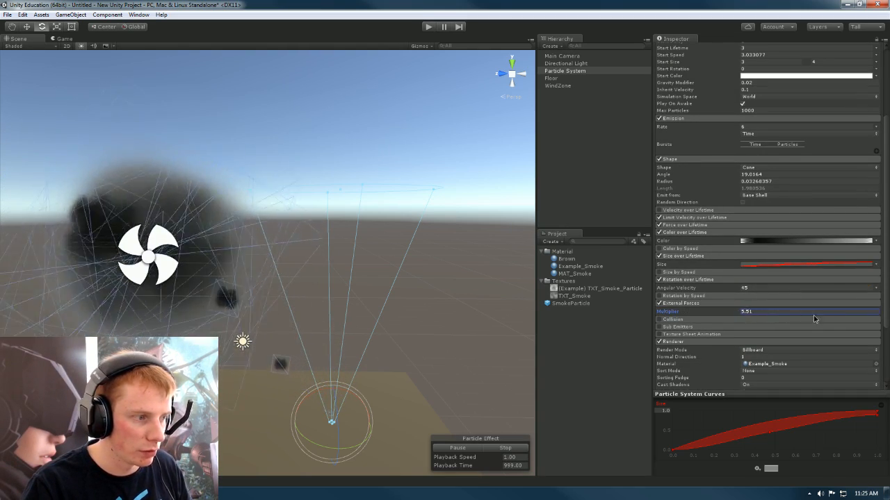
pyautogui.moveTo(859, 322); pyautogui.dragTo(865, 322)
pyautogui.keyDown('alt'); pyautogui.moveTo(353, 308); pyautogui.dragTo(276, 301); pyautogui.keyUp('alt')
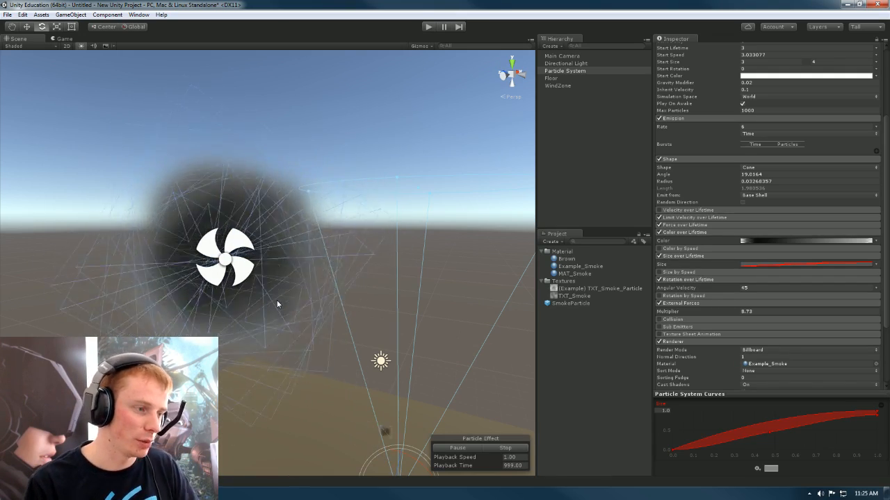
# Step: Select the wind zone and review its settings
pyautogui.click(232, 243)
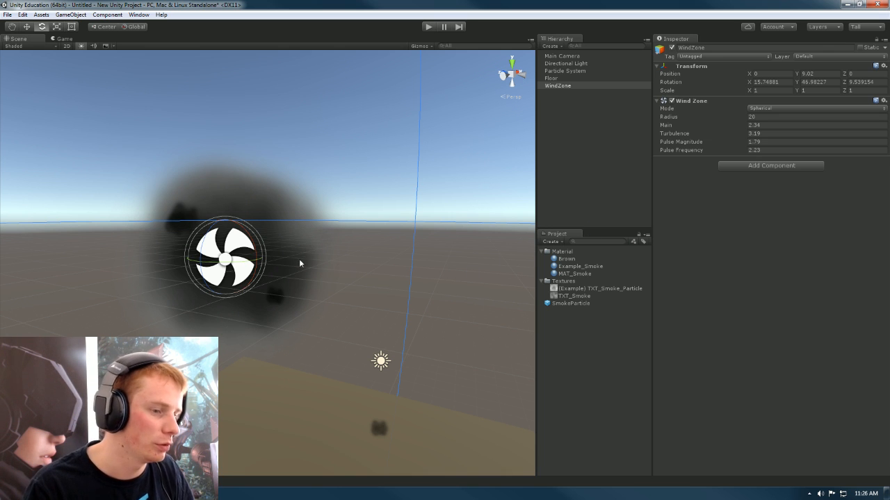
pyautogui.click(565, 98)
pyautogui.click(563, 85)
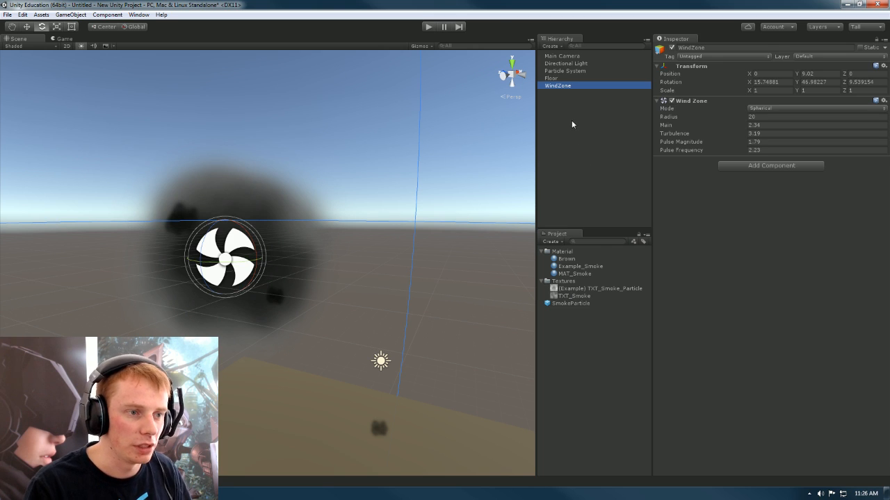
# Step: Try Local as the smoke particle system's Simulation Space, and set it back to World
pyautogui.click(282, 299)
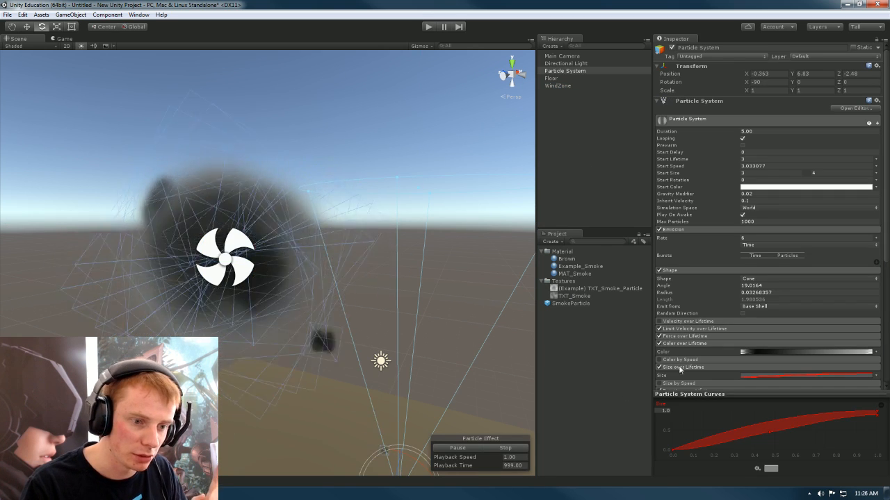
pyautogui.scroll(-5, 719, 305)
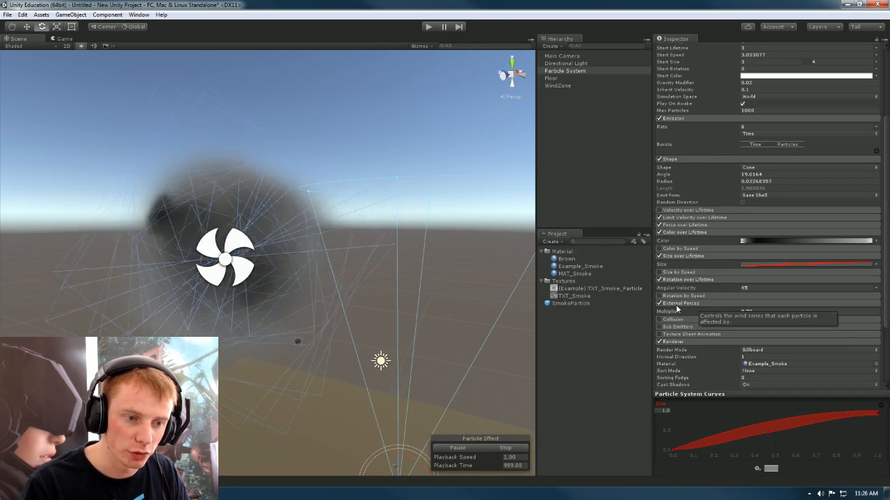
pyautogui.scroll(4, 678, 303)
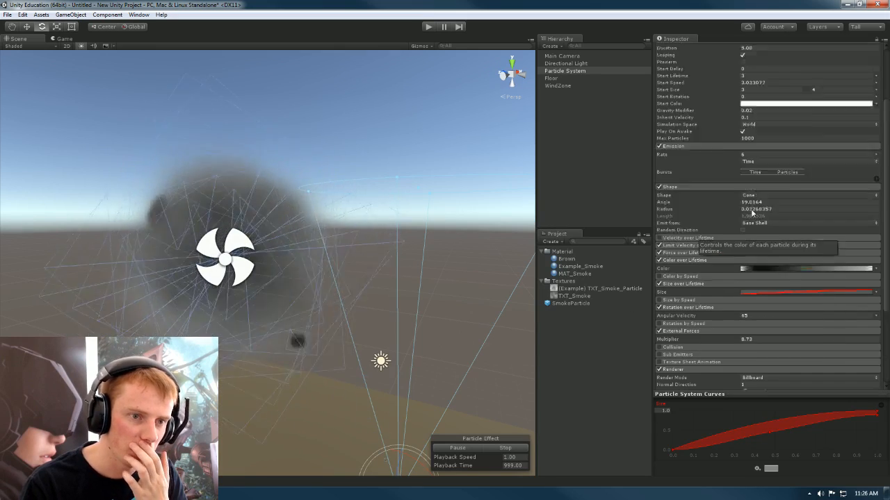
pyautogui.click(751, 152)
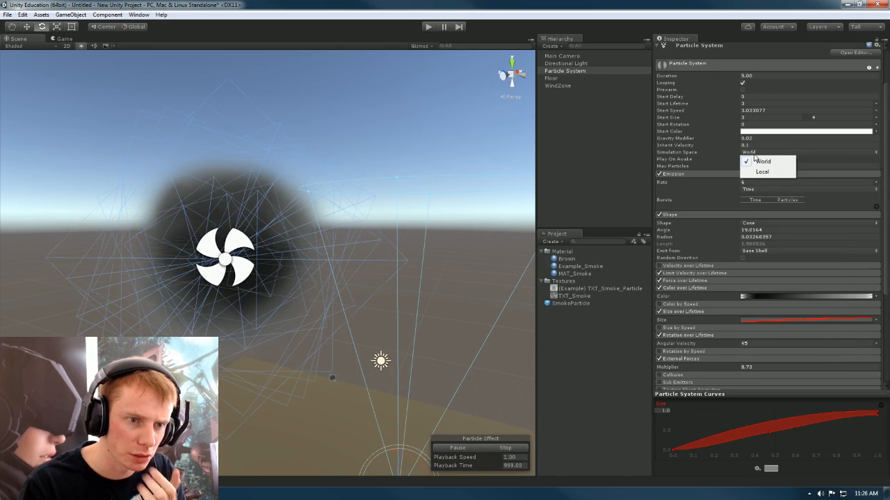
pyautogui.click(763, 171)
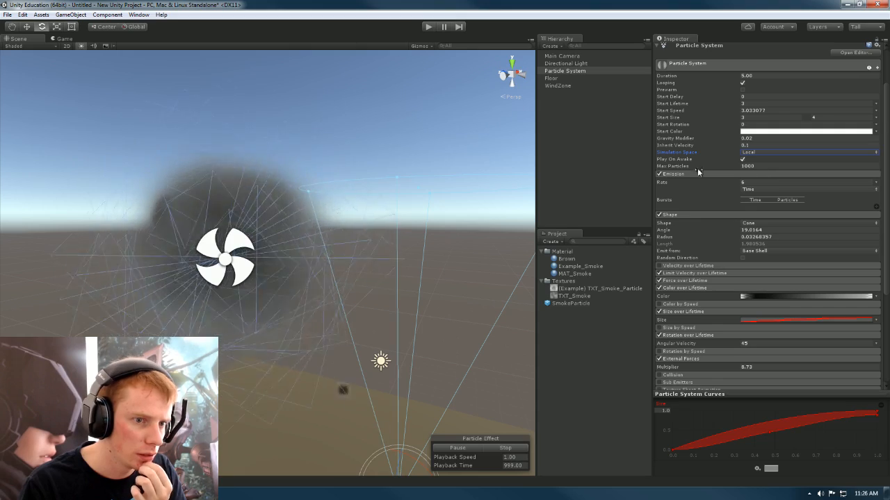
pyautogui.click(760, 151)
pyautogui.click(761, 164)
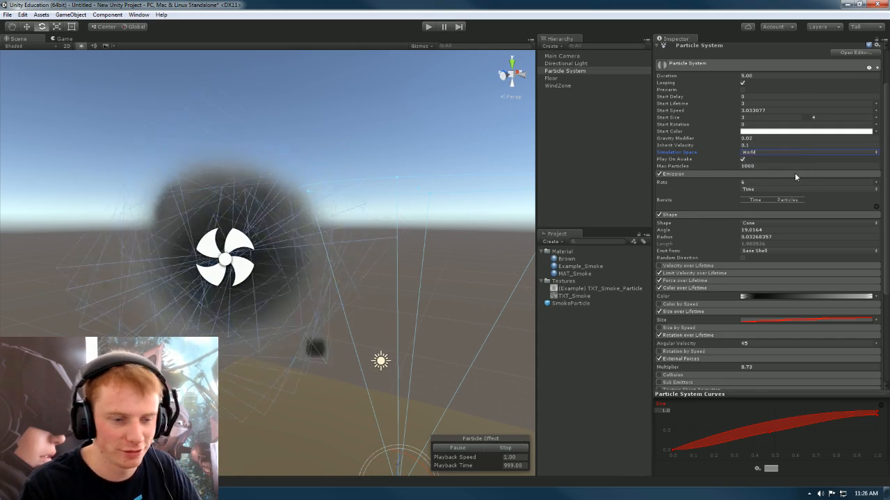
# Step: Disable External Forces on the smoke particle system and delete the wind zone from the scene
pyautogui.scroll(-4, 795, 173)
pyautogui.scroll(-6, 800, 195)
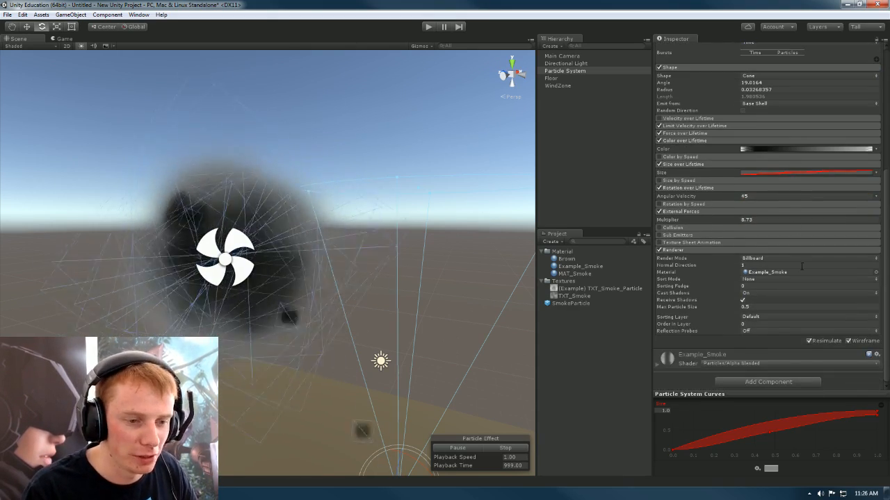
pyautogui.click(659, 211)
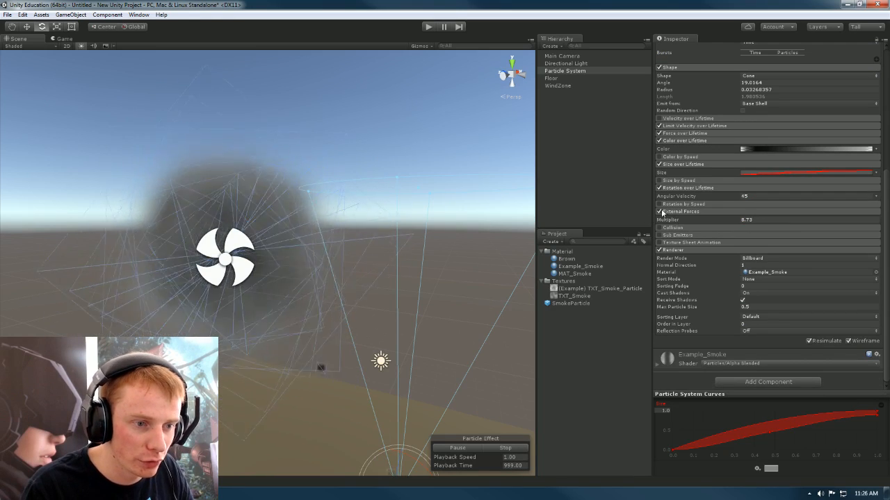
pyautogui.moveTo(209, 181); pyautogui.dragTo(288, 179, button='right')
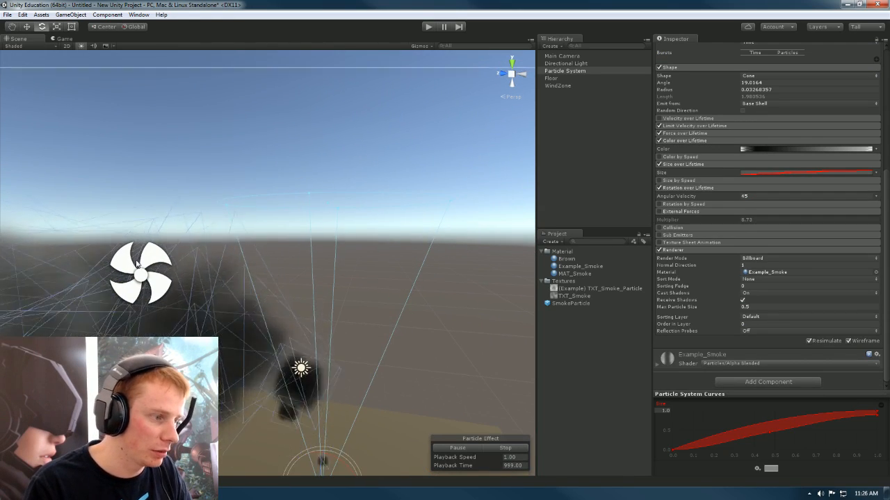
pyautogui.click(154, 280)
pyautogui.press('Delete')
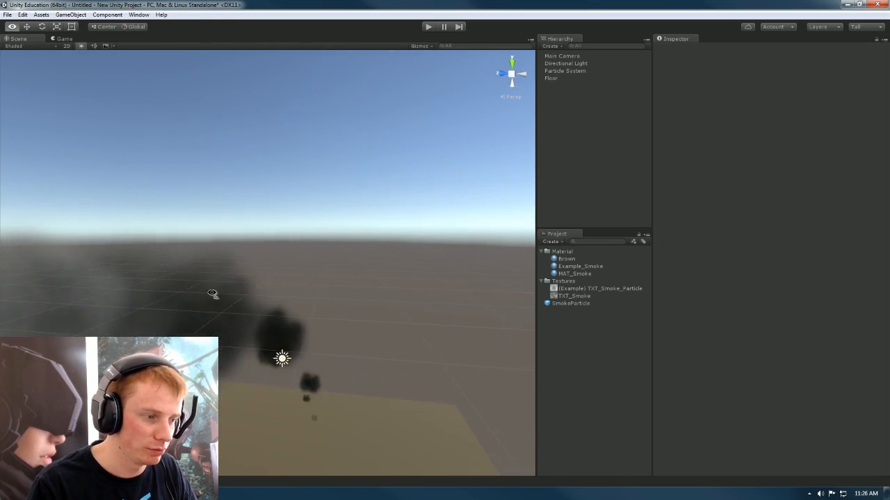
# Step: Collapse the smoke particle system's expanded Emission, Shape, Color, Size and Rotation over Lifetime, and External Forces modules
pyautogui.click(313, 292)
pyautogui.moveTo(392, 268); pyautogui.dragTo(414, 270, button='right')
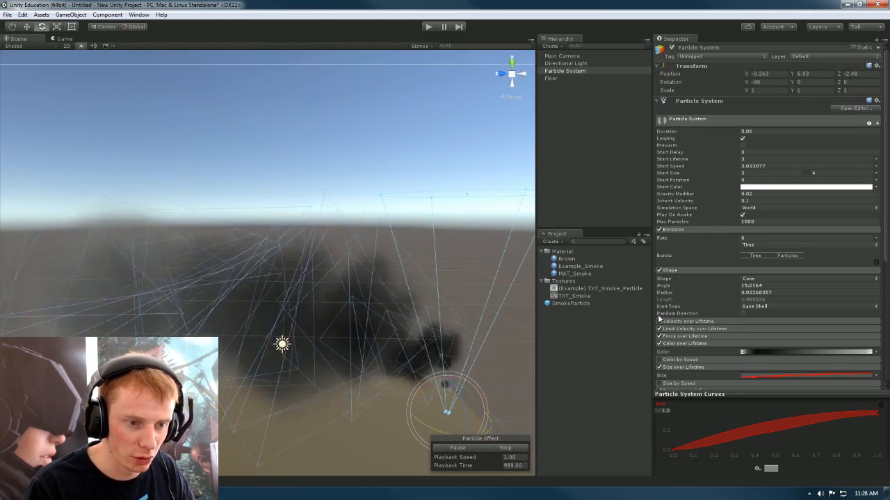
pyautogui.click(711, 230)
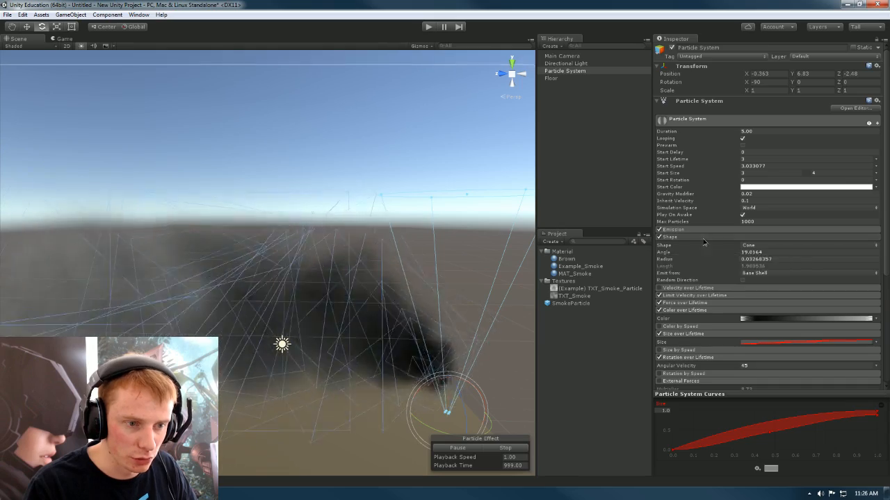
pyautogui.click(707, 238)
pyautogui.click(707, 268)
pyautogui.scroll(-2, 738, 276)
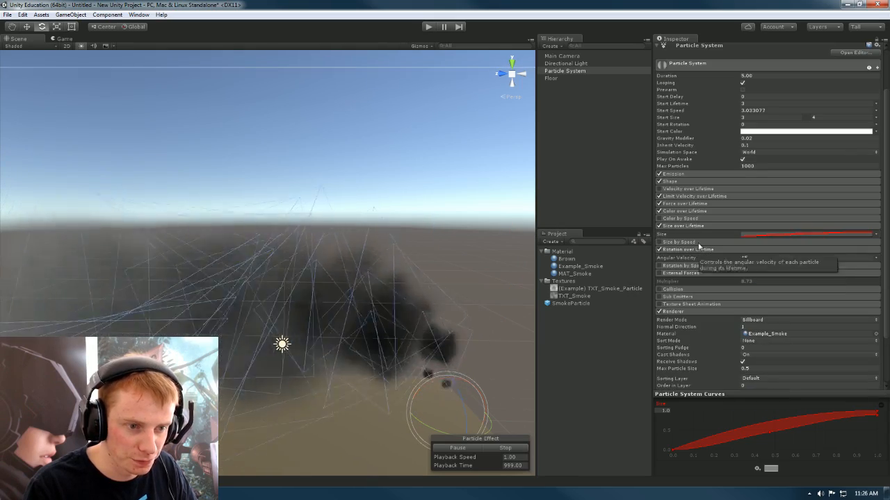
pyautogui.click(710, 226)
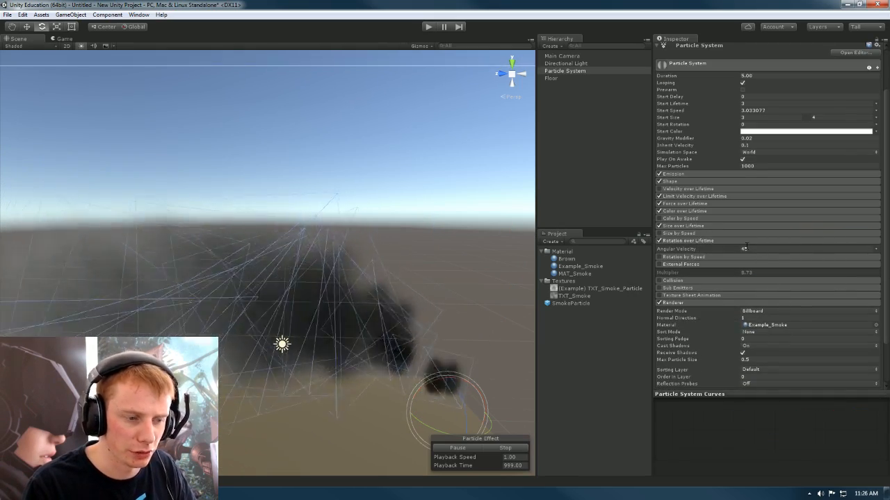
pyautogui.click(707, 240)
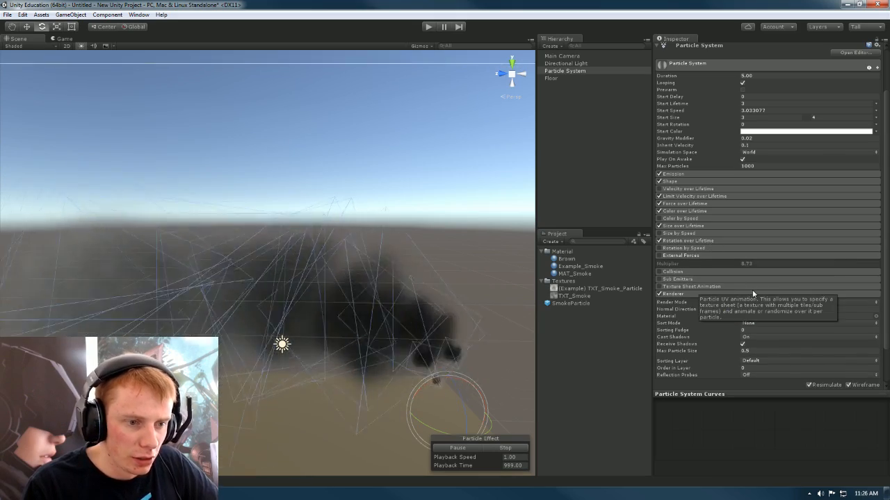
pyautogui.click(691, 254)
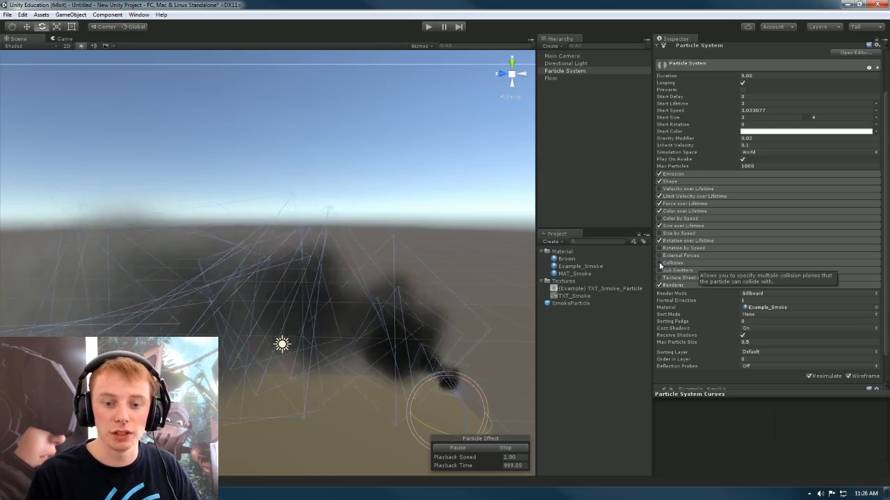
# Step: Add a cube to the scene and set its position to 0, 0, 0
pyautogui.press('s')
pyautogui.moveTo(193, 299); pyautogui.dragTo(244, 269, button='right')
pyautogui.click(67, 15)
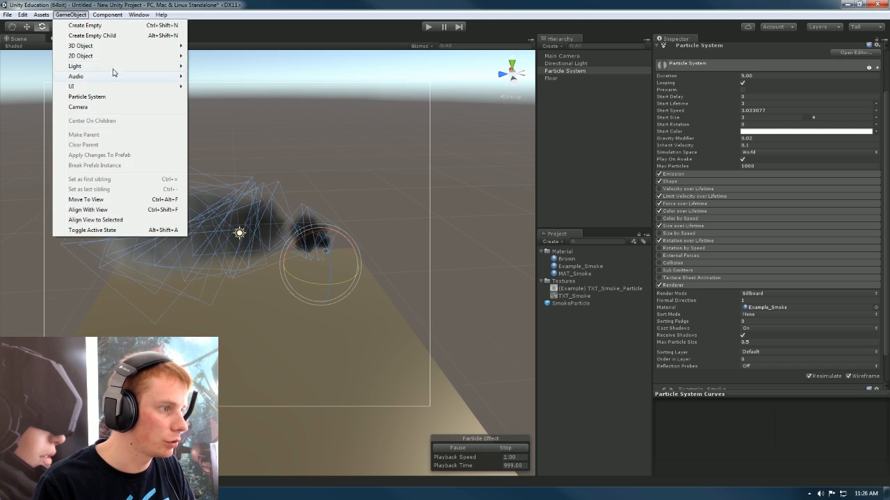
pyautogui.moveTo(81, 45)
pyautogui.click(208, 45)
pyautogui.moveTo(342, 300); pyautogui.dragTo(339, 231, button='right')
pyautogui.press('s')
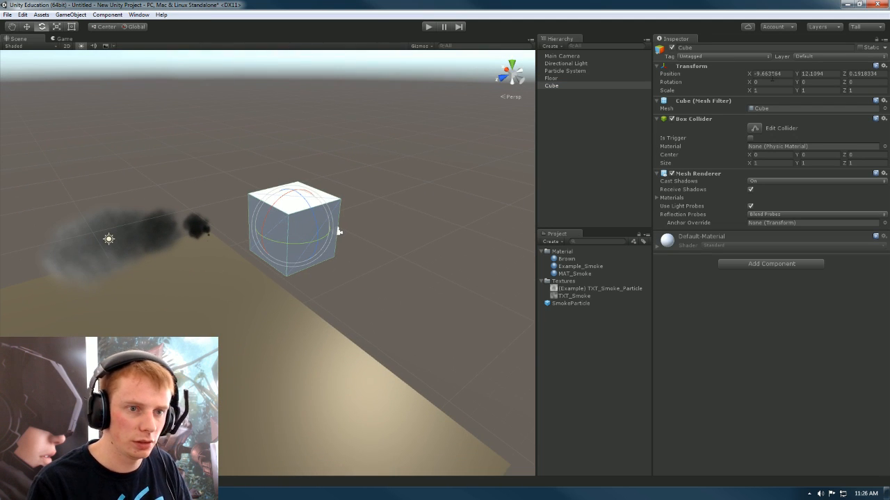
pyautogui.write('0')
pyautogui.press('Tab')
pyautogui.write('0')
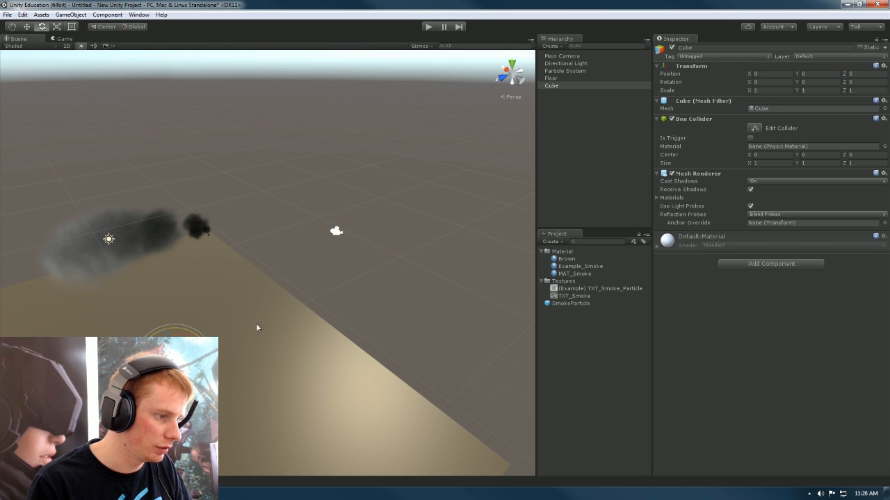
# Step: Raise the cube to Y 9.2 and stretch it along Z to a scale of about 10.67
pyautogui.moveTo(316, 264); pyautogui.dragTo(308, 285, button='right')
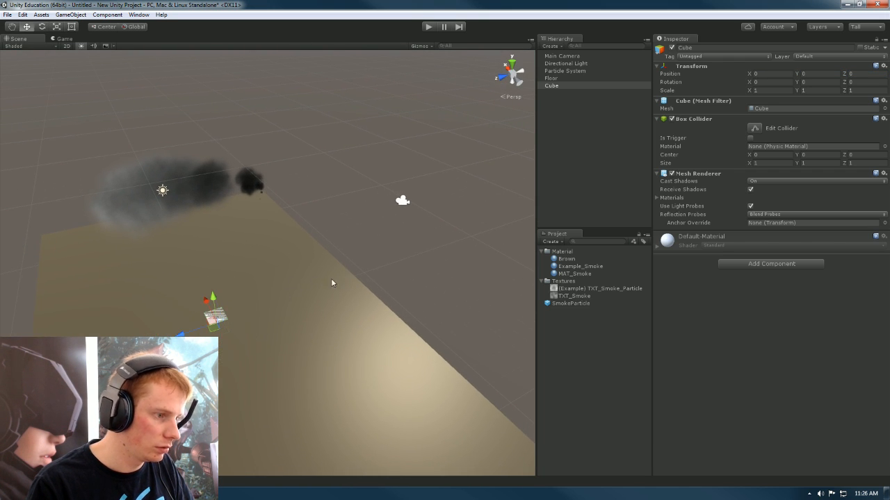
pyautogui.moveTo(219, 167); pyautogui.dragTo(219, 186)
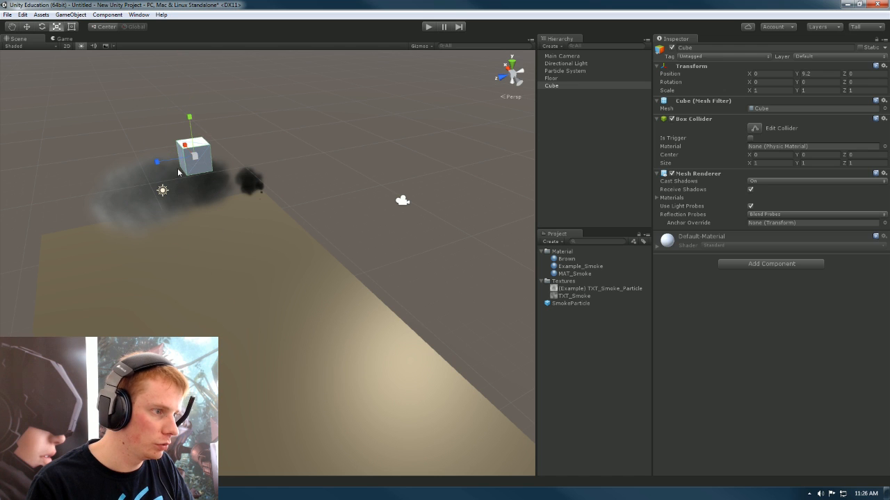
pyautogui.moveTo(144, 166); pyautogui.dragTo(726, 228)
pyautogui.moveTo(459, 250); pyautogui.dragTo(492, 219, button='right')
pyautogui.press('a')
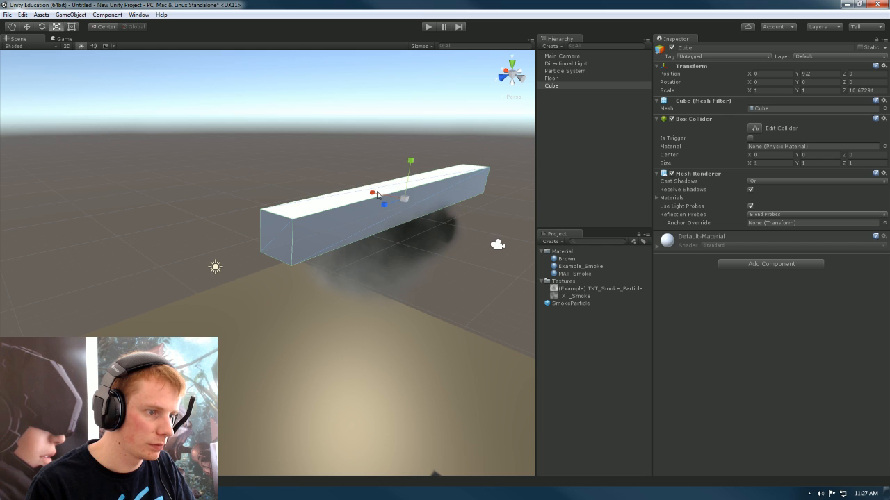
# Step: Widen the cube along X and tilt it into a sloped slab directly above the smoke
pyautogui.moveTo(373, 193); pyautogui.dragTo(244, 171)
pyautogui.moveTo(244, 171); pyautogui.dragTo(394, 220, button='right')
pyautogui.moveTo(354, 215); pyautogui.dragTo(341, 233)
pyautogui.moveTo(341, 232); pyautogui.dragTo(183, 261, button='right')
pyautogui.moveTo(299, 196); pyautogui.dragTo(302, 228)
pyautogui.moveTo(302, 229); pyautogui.dragTo(383, 322, button='right')
# Step: Raise the smoke particle system to Y 7.79, just beneath the sloped slab, and inspect the smoke around it
pyautogui.click(383, 322)
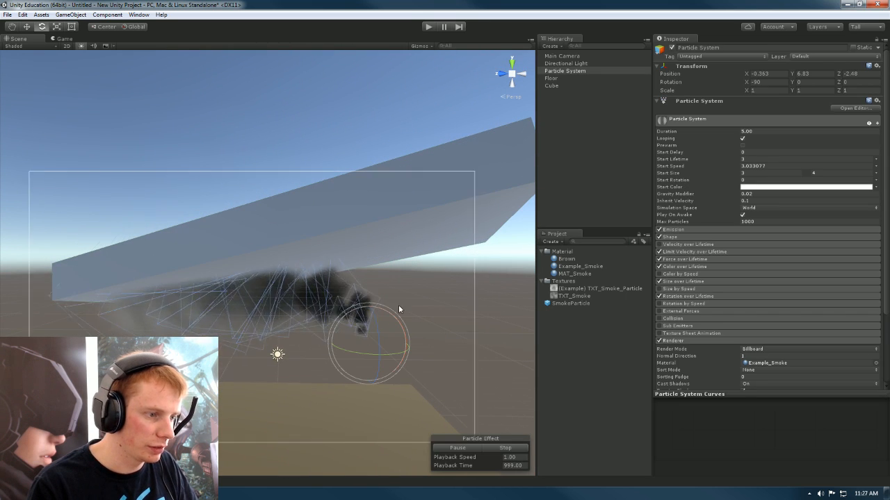
pyautogui.moveTo(412, 294); pyautogui.dragTo(421, 294, button='right')
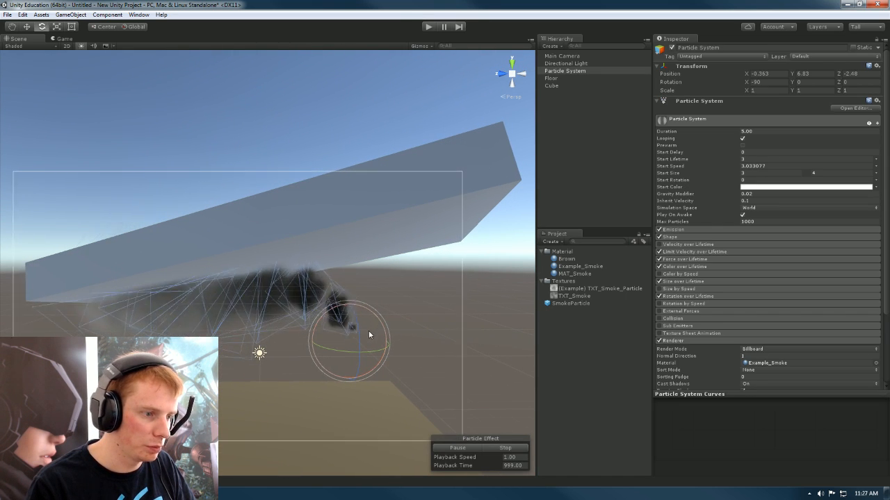
pyautogui.press('w')
pyautogui.moveTo(353, 309); pyautogui.dragTo(591, 339)
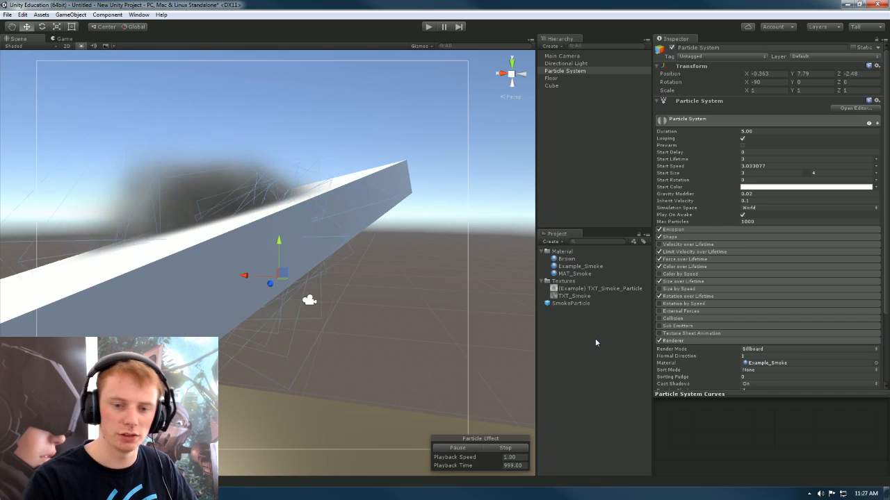
pyautogui.keyDown('alt'); pyautogui.moveTo(515, 326); pyautogui.dragTo(296, 216); pyautogui.keyUp('alt')
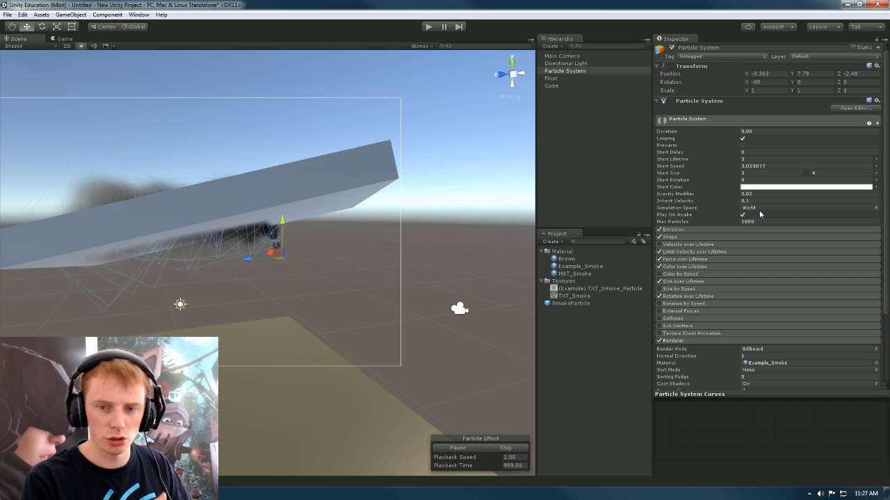
# Step: Enable Collision on the smoke particle system, set its collision type to World, and check the smoke against the slab
pyautogui.moveTo(367, 178); pyautogui.dragTo(353, 185, button='right')
pyautogui.scroll(-1, 355, 185)
pyautogui.scroll(2, 355, 185)
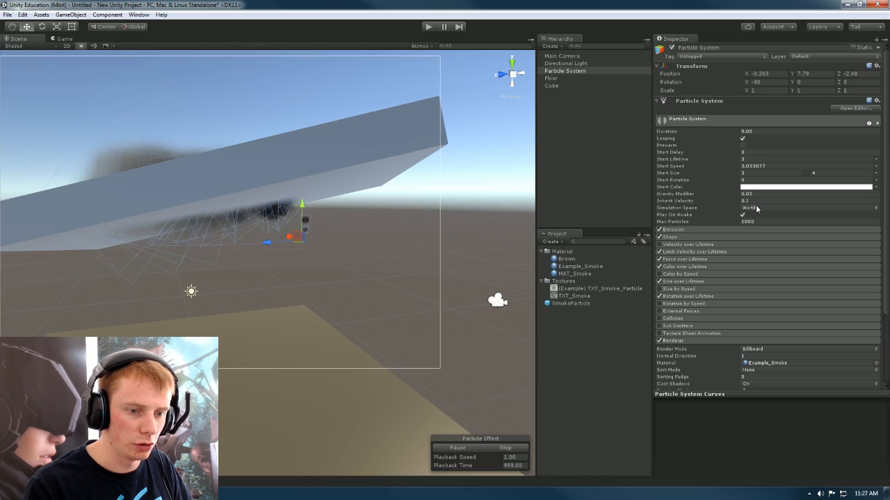
pyautogui.click(687, 321)
pyautogui.scroll(-3, 737, 299)
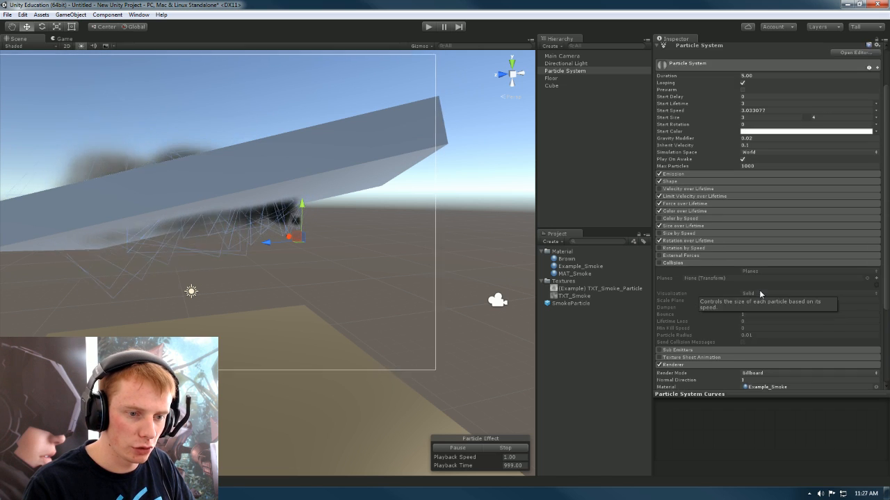
pyautogui.click(659, 236)
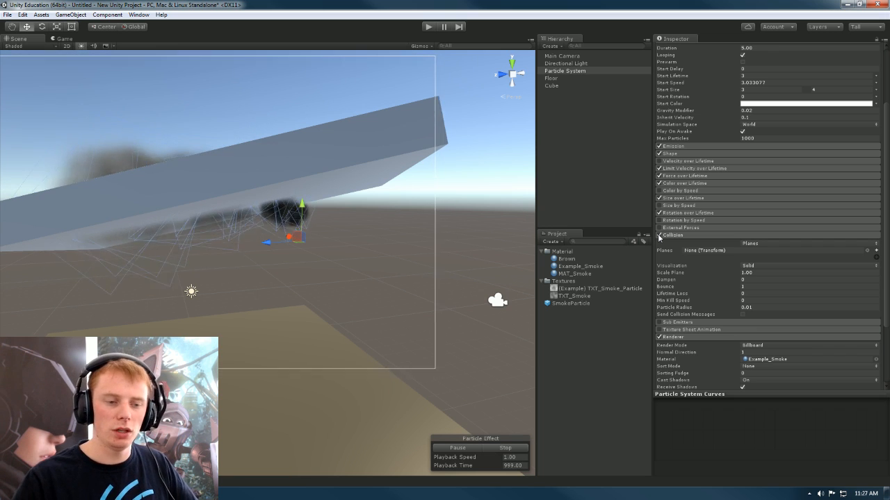
pyautogui.click(876, 244)
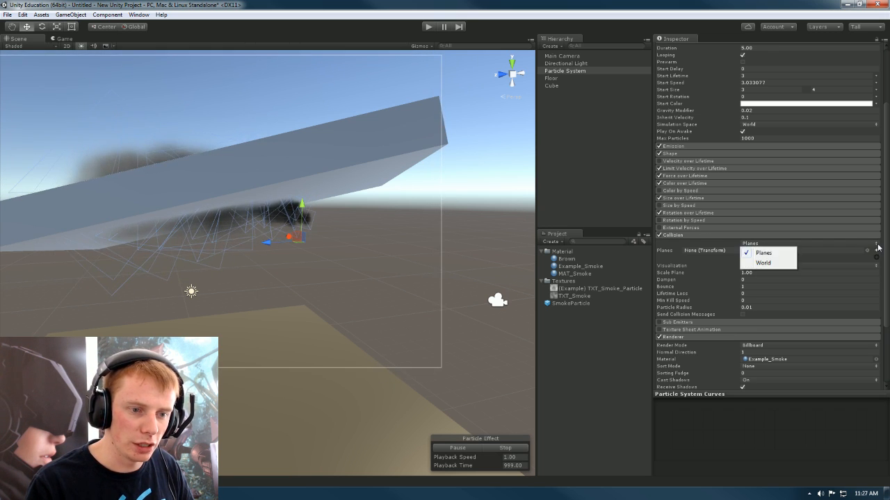
pyautogui.click(763, 263)
pyautogui.keyDown('alt'); pyautogui.moveTo(310, 227); pyautogui.dragTo(405, 208); pyautogui.keyUp('alt')
pyautogui.keyDown('alt'); pyautogui.moveTo(433, 235); pyautogui.dragTo(335, 214); pyautogui.keyUp('alt')
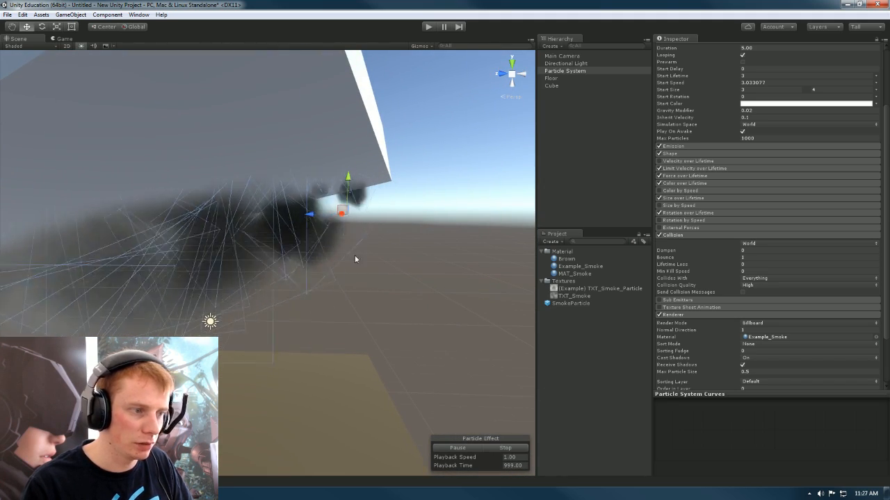
pyautogui.keyDown('alt'); pyautogui.moveTo(360, 273); pyautogui.dragTo(400, 274); pyautogui.keyUp('alt')
# Step: Set the smoke particle system's Simulation Space to Local and view the smoke under the slab
pyautogui.click(780, 124)
pyautogui.click(763, 144)
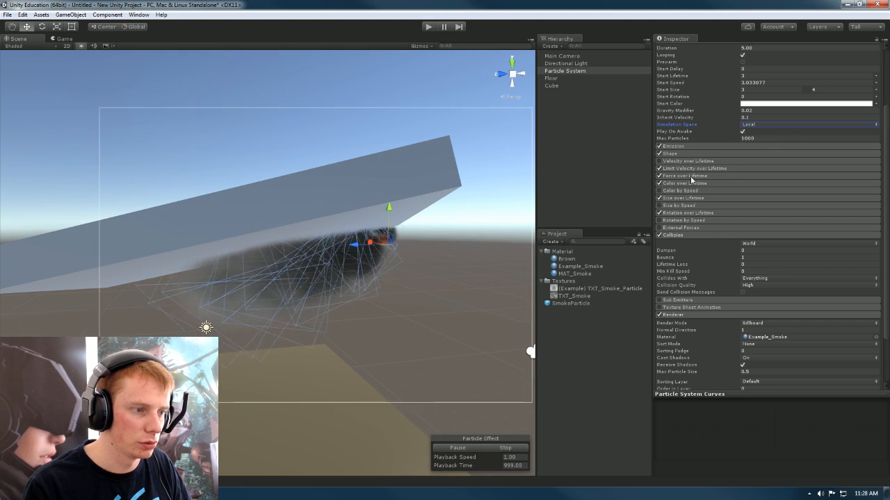
pyautogui.keyDown('alt'); pyautogui.moveTo(477, 225); pyautogui.dragTo(400, 225); pyautogui.keyUp('alt')
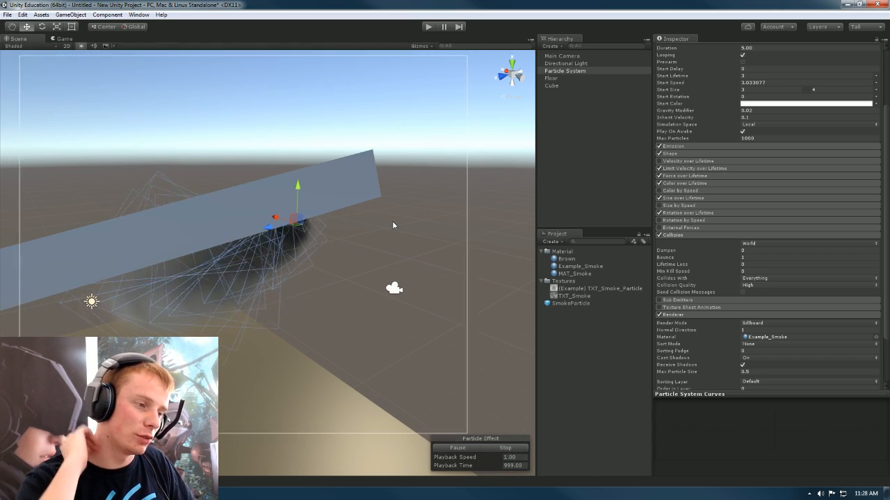
# Step: Set the smoke particle system's Simulation Space to World and view the smoke beneath the slab
pyautogui.keyDown('alt'); pyautogui.moveTo(393, 223); pyautogui.dragTo(309, 173); pyautogui.keyUp('alt')
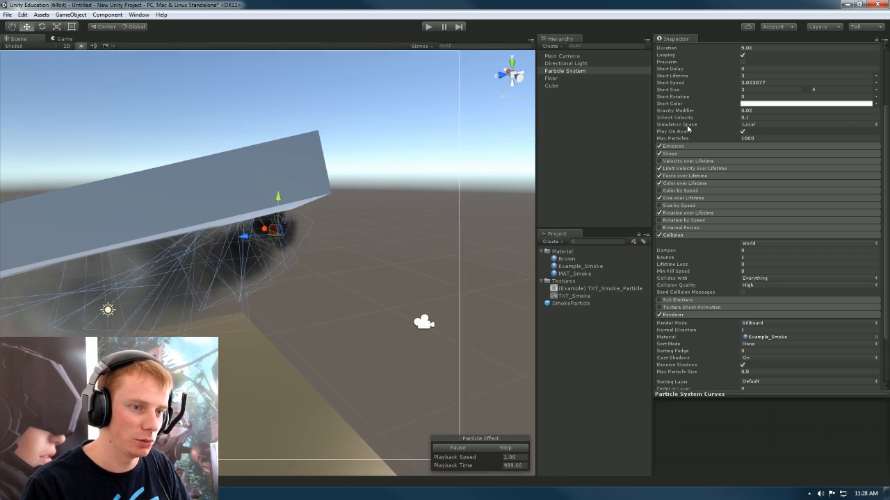
pyautogui.click(300, 185)
pyautogui.click(313, 232)
pyautogui.keyDown('alt'); pyautogui.moveTo(360, 201); pyautogui.dragTo(122, 209); pyautogui.keyUp('alt')
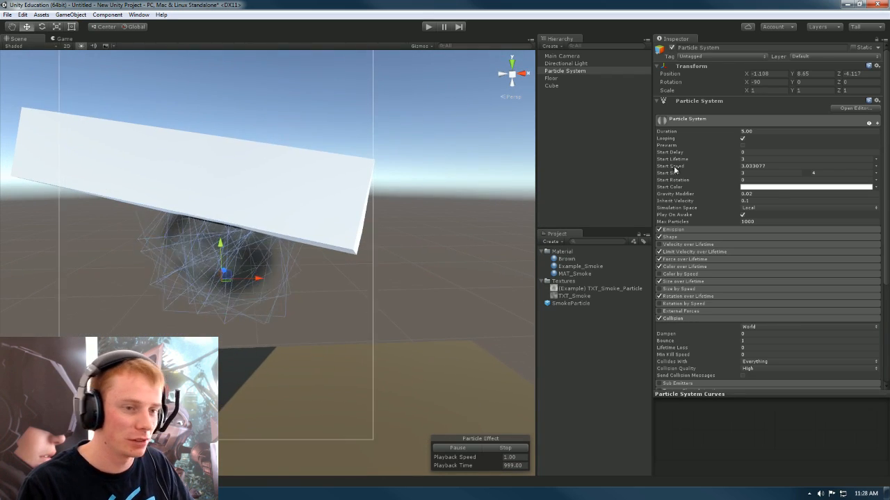
pyautogui.click(762, 207)
pyautogui.click(763, 218)
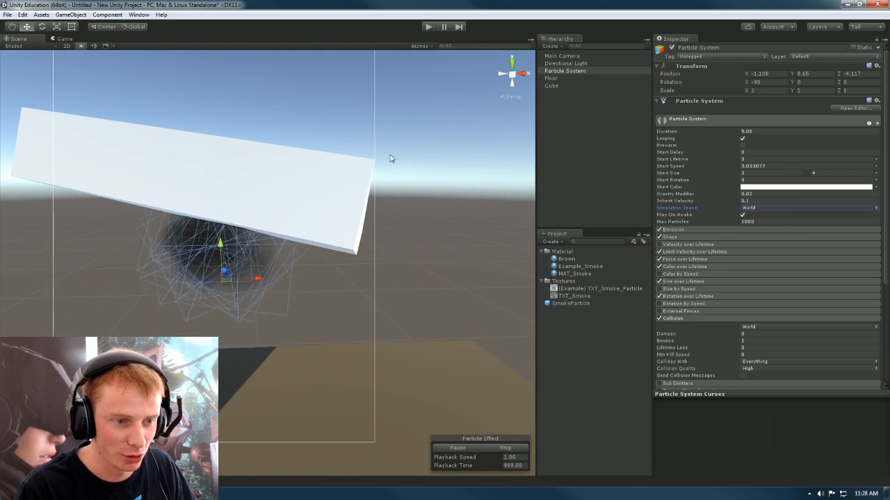
pyautogui.keyDown('alt'); pyautogui.moveTo(248, 175); pyautogui.dragTo(421, 212); pyautogui.keyUp('alt')
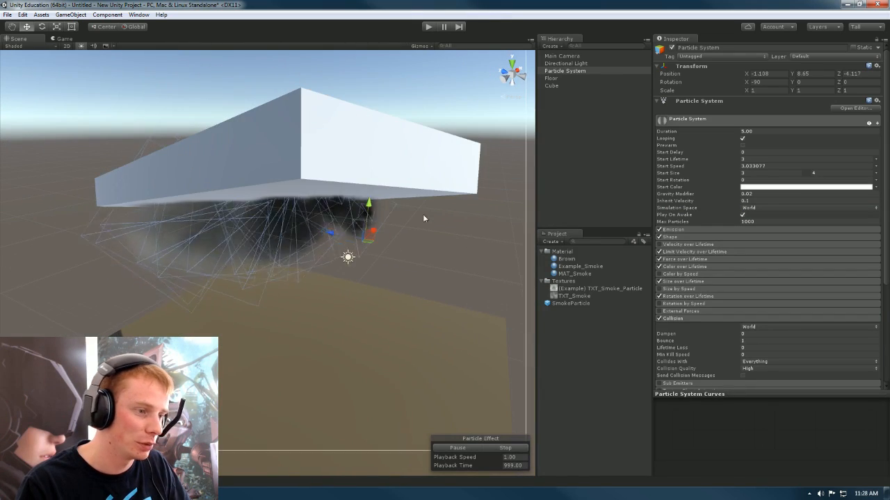
# Step: Switch the smoke's Simulation Space back to Local and compare how it spreads under the slab
pyautogui.click(763, 208)
pyautogui.click(762, 226)
pyautogui.keyDown('alt'); pyautogui.moveTo(319, 255); pyautogui.dragTo(243, 183); pyautogui.keyUp('alt')
pyautogui.moveTo(380, 168); pyautogui.dragTo(353, 147)
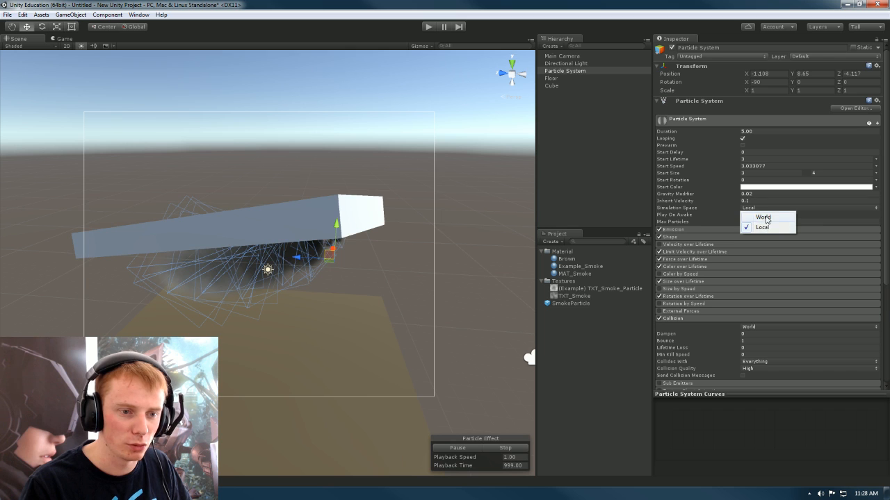
# Step: Set the smoke's Simulation Space to World and reposition the emitter beneath the slab's raised end at Y 8.879, Z -4.643
pyautogui.click(763, 218)
pyautogui.moveTo(329, 247); pyautogui.dragTo(478, 162)
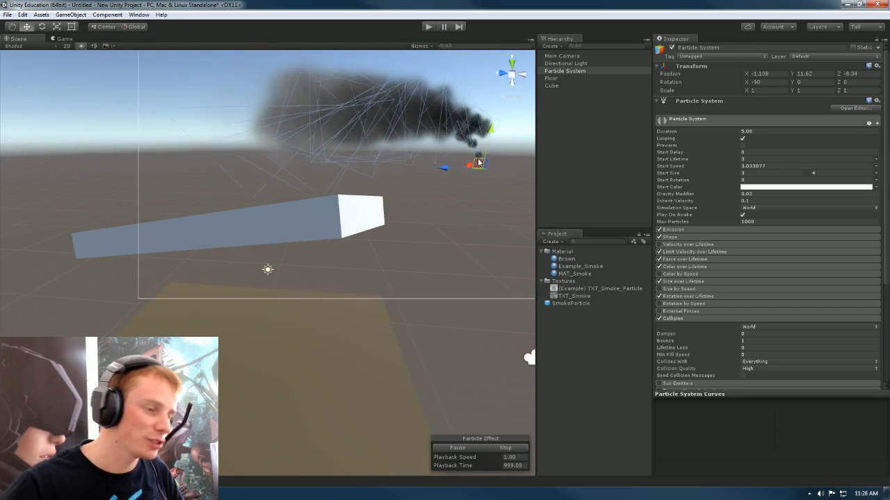
pyautogui.moveTo(478, 163); pyautogui.dragTo(353, 250)
pyautogui.press('w')
pyautogui.moveTo(354, 251); pyautogui.dragTo(392, 242, button='right')
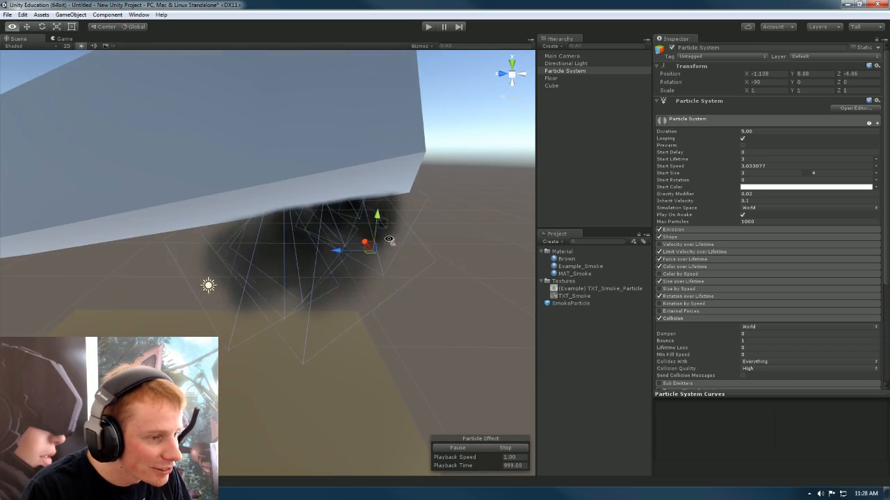
pyautogui.moveTo(353, 252); pyautogui.dragTo(339, 253)
pyautogui.moveTo(425, 243); pyautogui.dragTo(475, 262, button='right')
pyautogui.press('d')
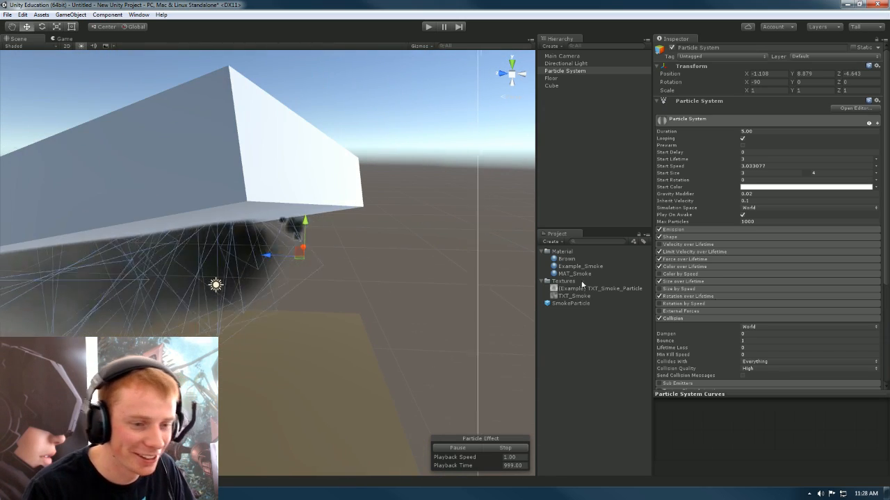
# Step: Set the smoke's Collision Bounce to 2 and check from several angles how the particles rebound off the slab
pyautogui.scroll(-3, 717, 314)
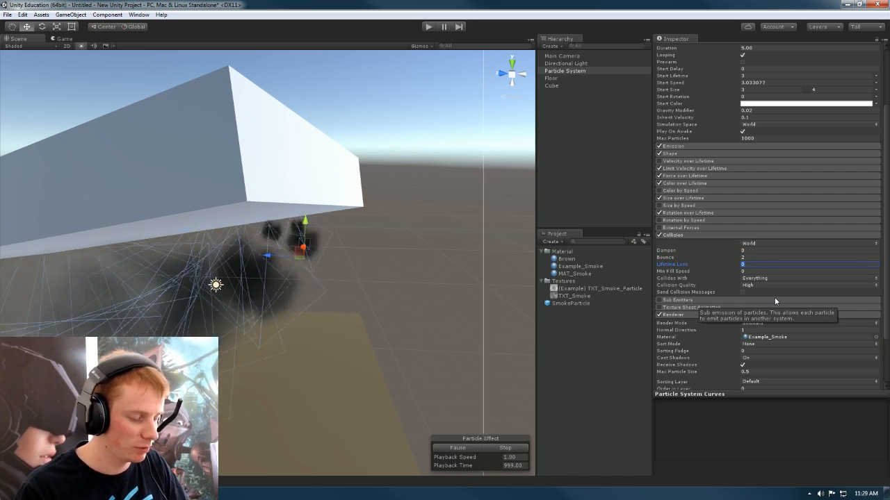
pyautogui.keyDown('alt'); pyautogui.moveTo(190, 249); pyautogui.dragTo(324, 249); pyautogui.keyUp('alt')
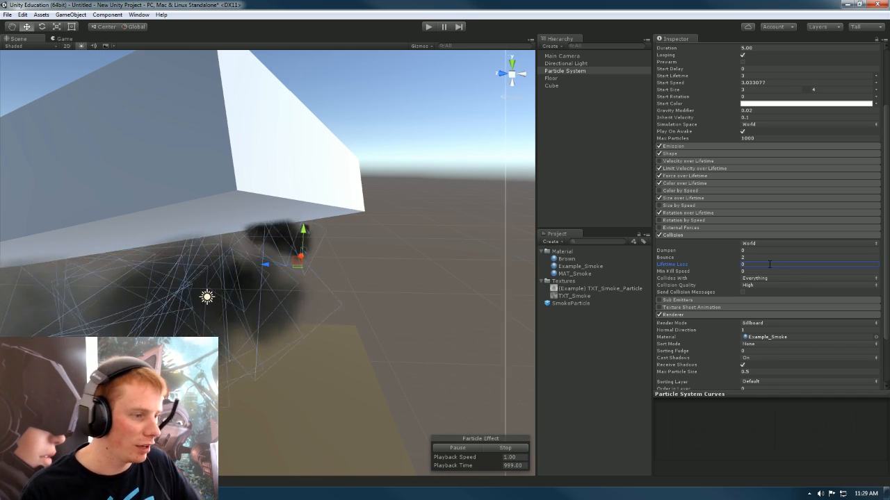
pyautogui.moveTo(305, 264); pyautogui.dragTo(282, 255, button='right')
pyautogui.moveTo(224, 390); pyautogui.dragTo(235, 384, button='right')
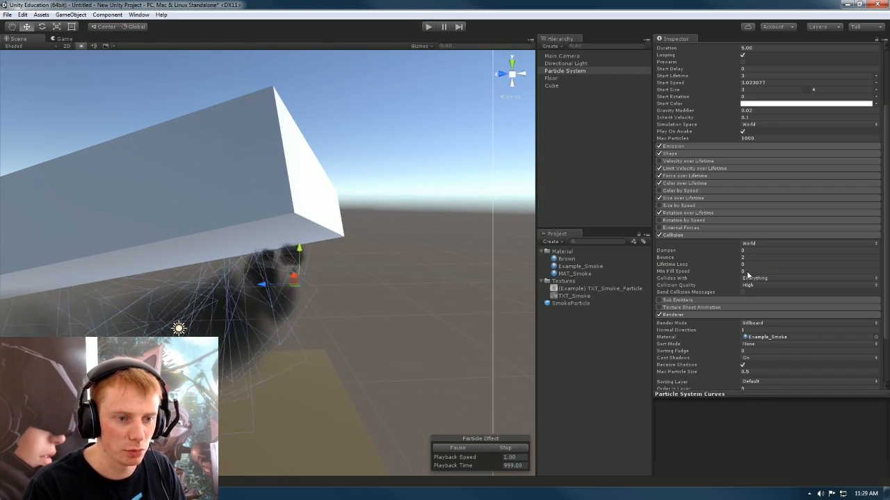
pyautogui.write('1')
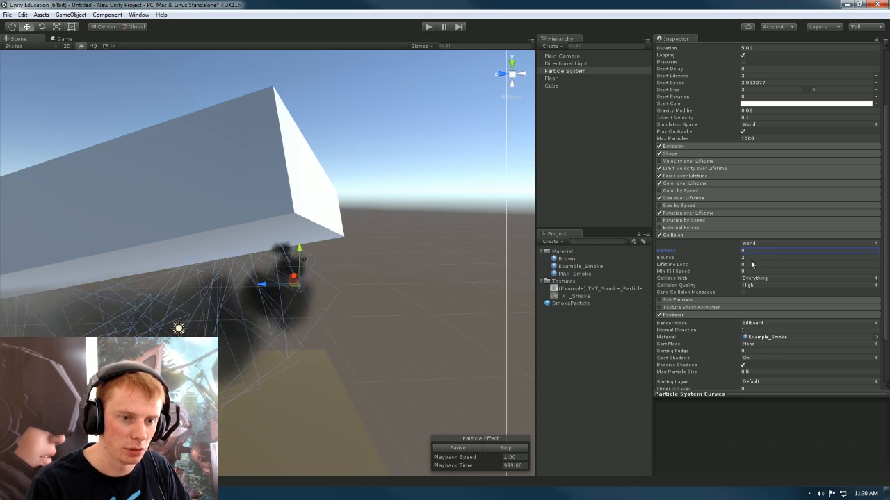
# Step: Set the smoke's Collision Bounce to 0.5 and inspect the smoke along the slab's underside
pyautogui.click(751, 258)
pyautogui.write('0.5')
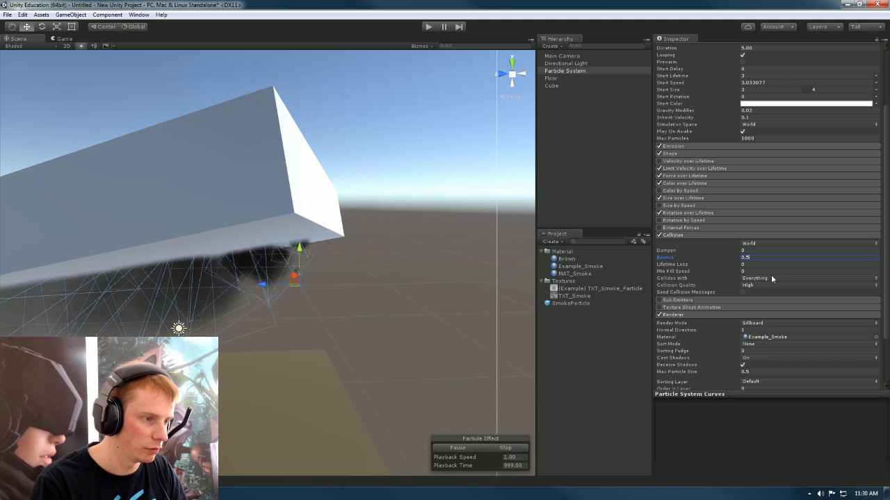
pyautogui.rightClick(614, 296)
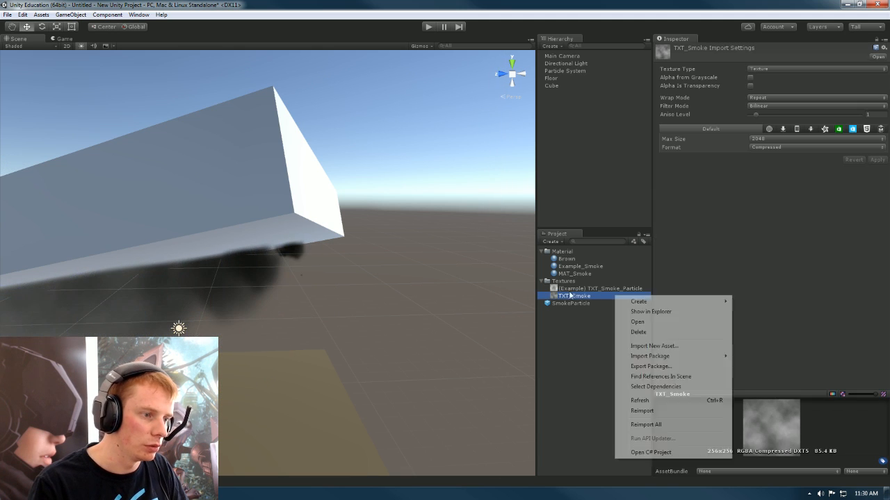
pyautogui.click(564, 71)
pyautogui.keyDown('alt'); pyautogui.moveTo(278, 258); pyautogui.dragTo(332, 312); pyautogui.keyUp('alt')
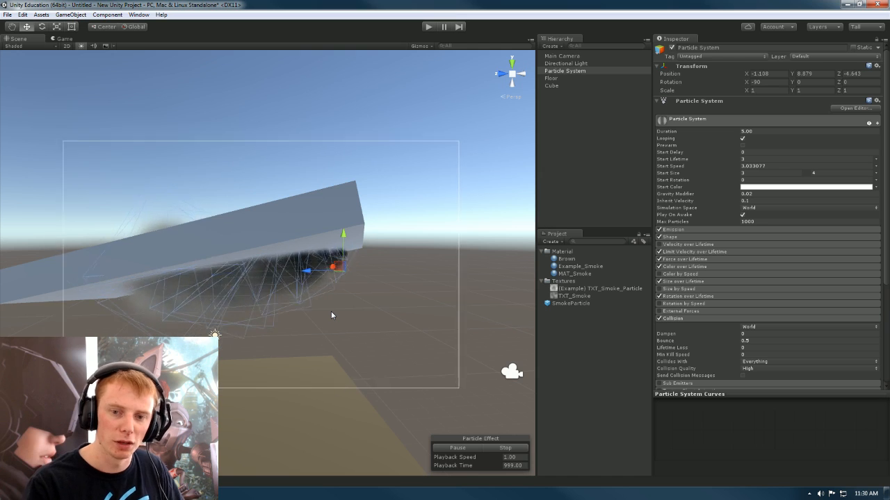
pyautogui.scroll(6, 331, 311)
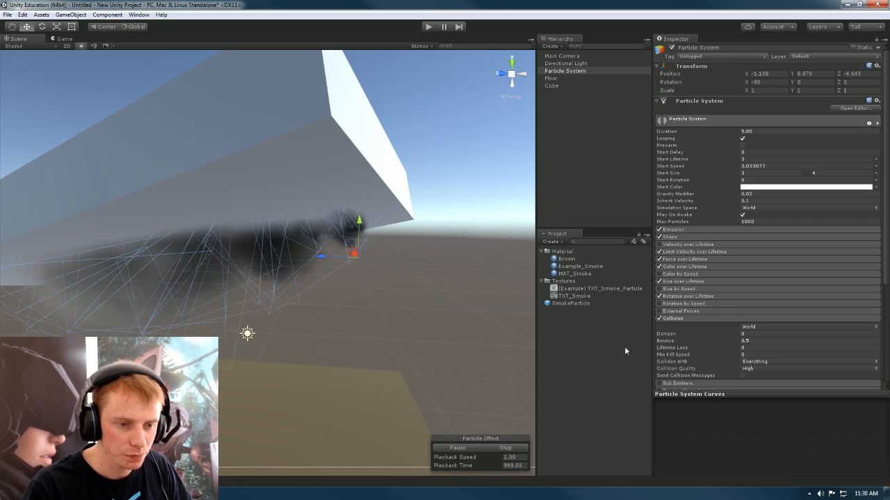
# Step: Check the smoke's Collides With layer options and add a new layer named WebinarLayer in User Layer 8
pyautogui.scroll(-3, 721, 304)
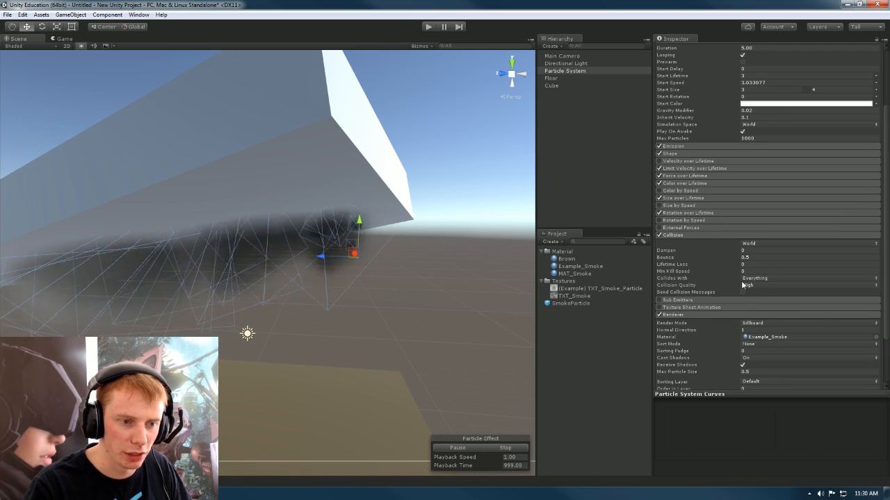
pyautogui.click(755, 279)
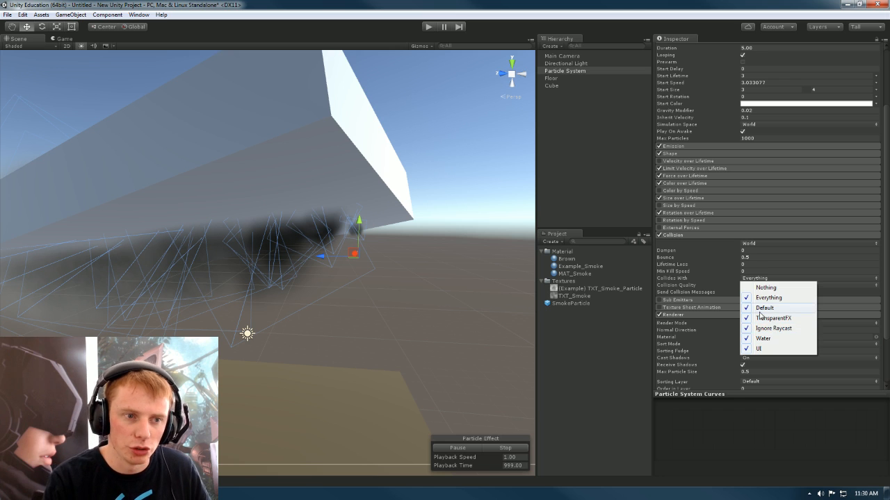
pyautogui.click(311, 136)
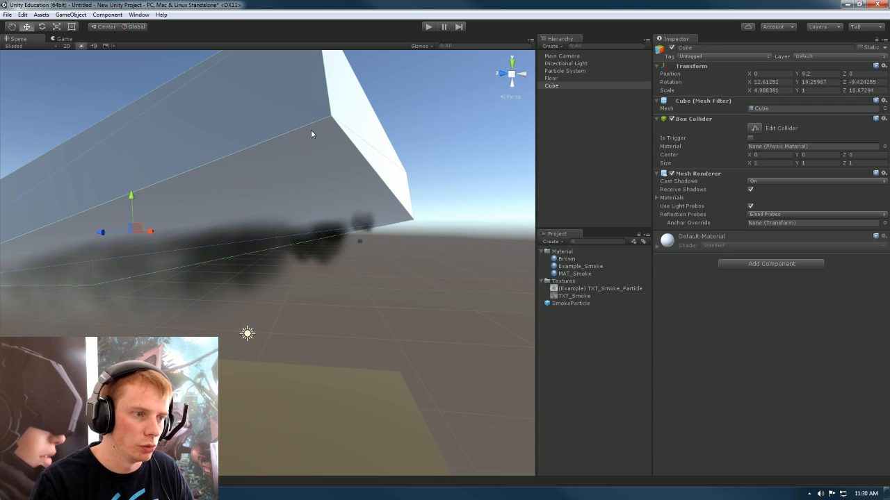
pyautogui.click(819, 57)
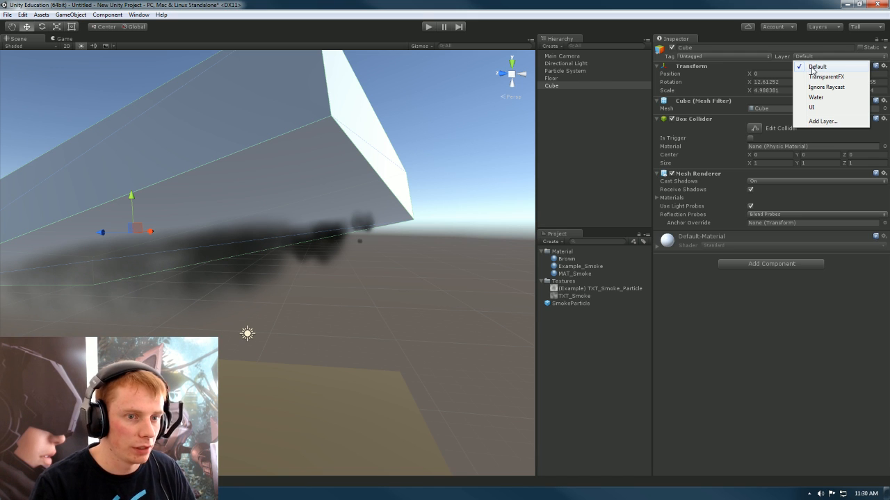
pyautogui.click(825, 121)
pyautogui.click(774, 165)
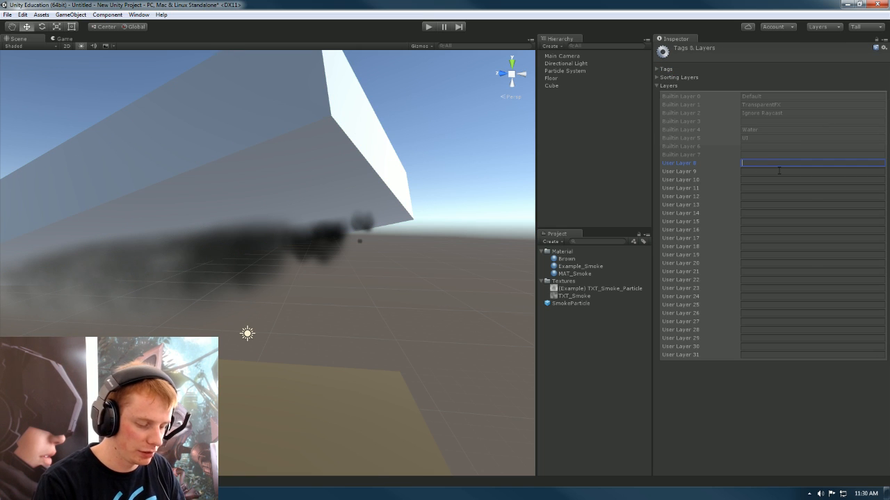
pyautogui.write('Webinar')
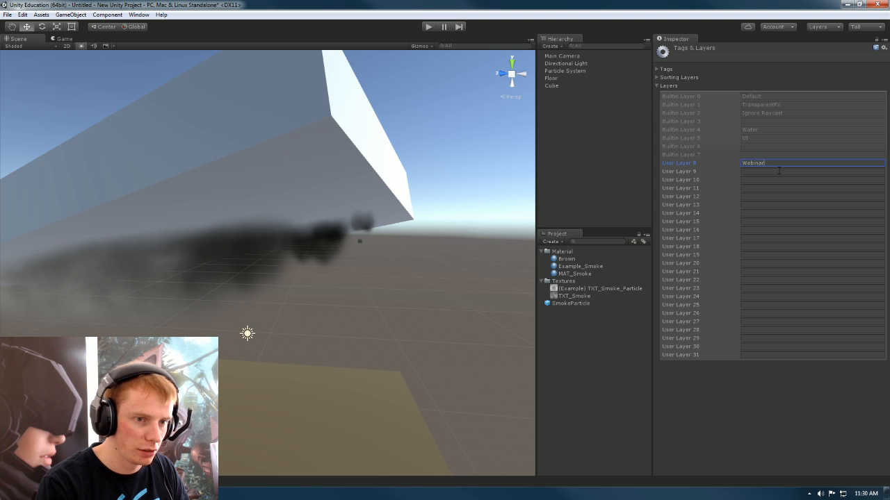
pyautogui.write('Layer')
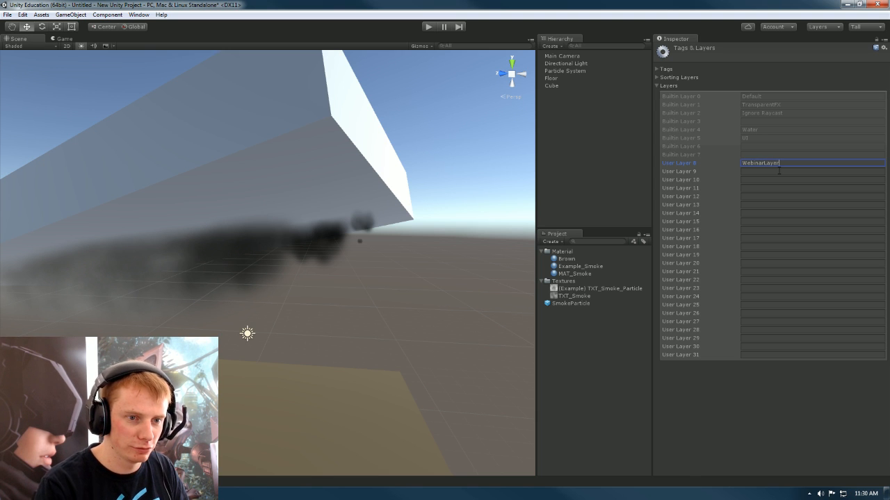
pyautogui.click(780, 472)
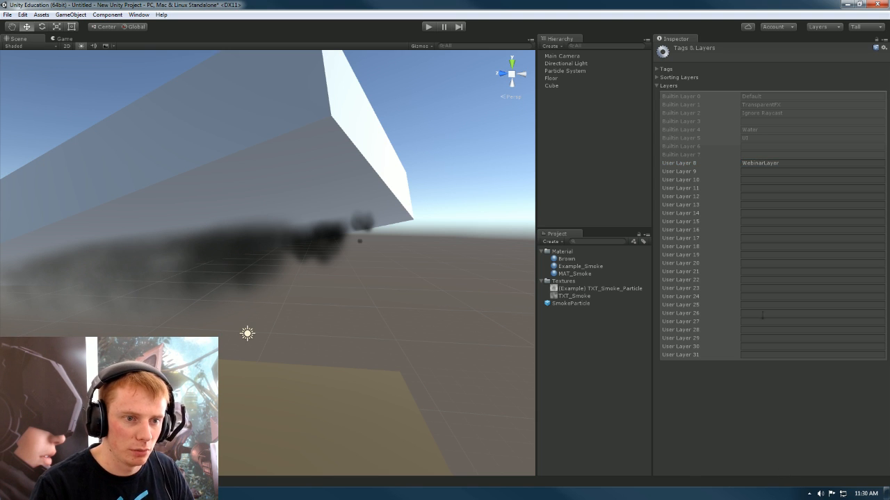
# Step: Assign the sloped slab to the WebinarLayer layer
pyautogui.click(289, 158)
pyautogui.click(806, 56)
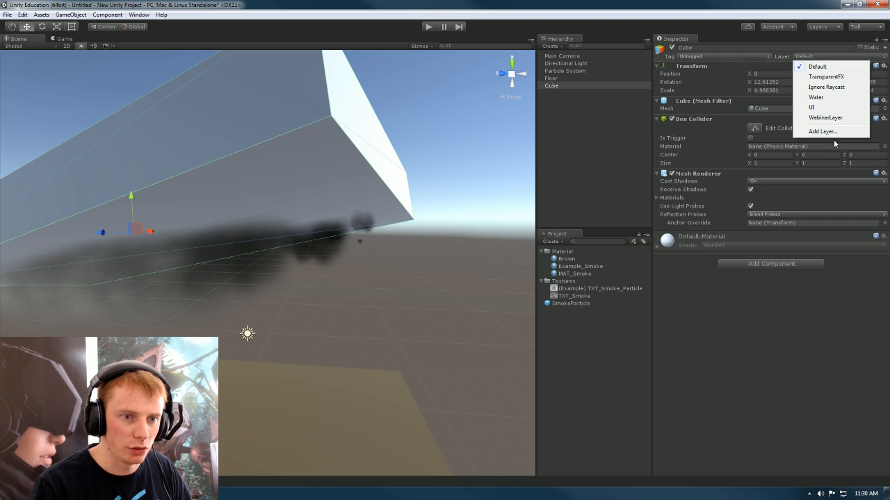
pyautogui.click(826, 119)
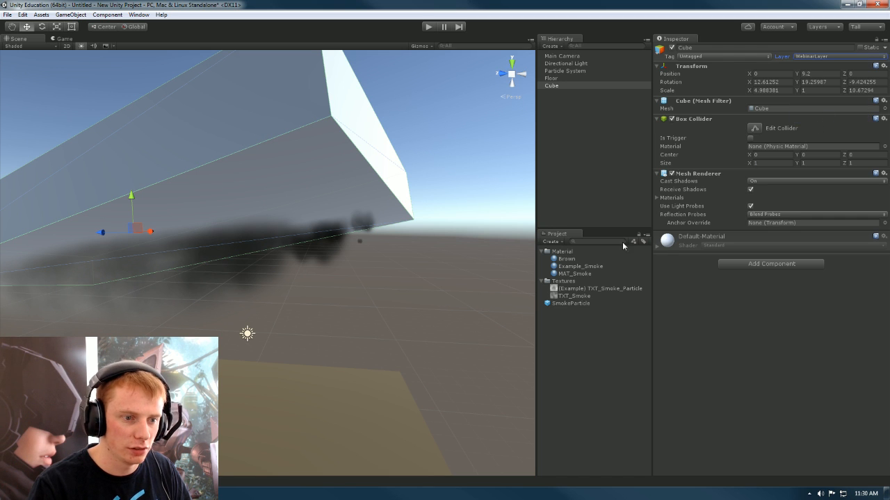
# Step: Exclude WebinarLayer from the smoke's Collides With setting and view the smoke at the slab
pyautogui.click(341, 248)
pyautogui.scroll(-2, 765, 333)
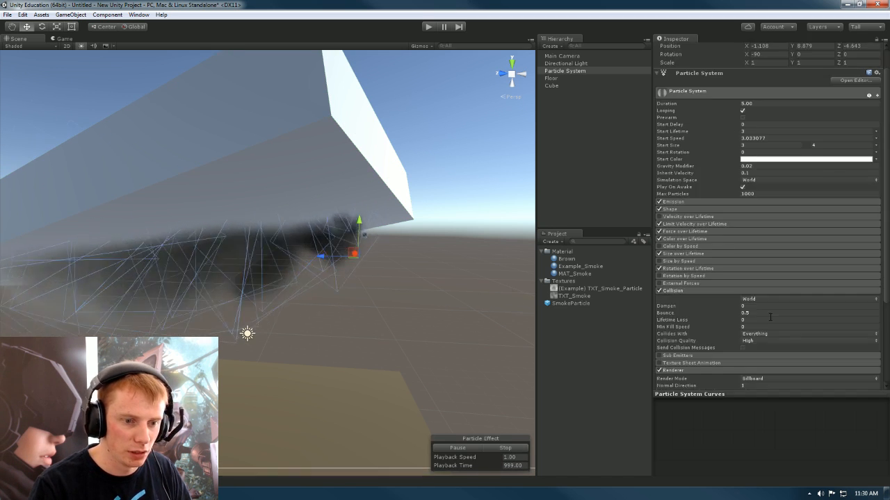
pyautogui.click(764, 334)
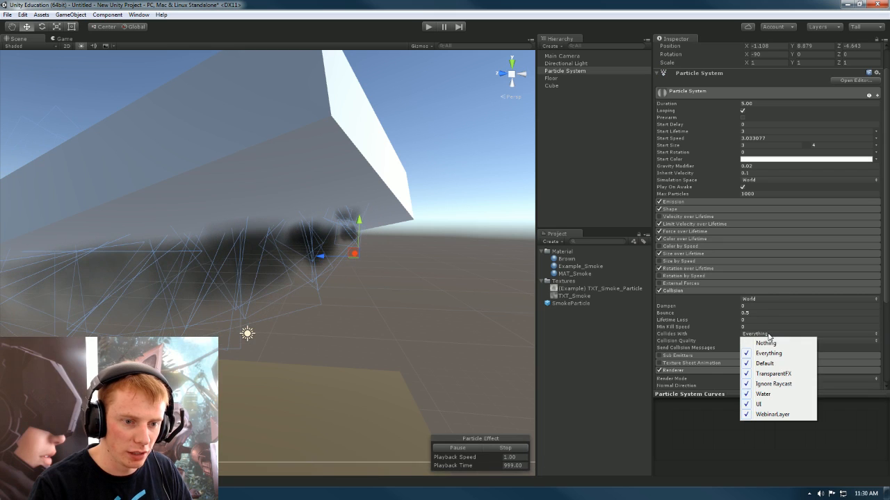
pyautogui.click(746, 414)
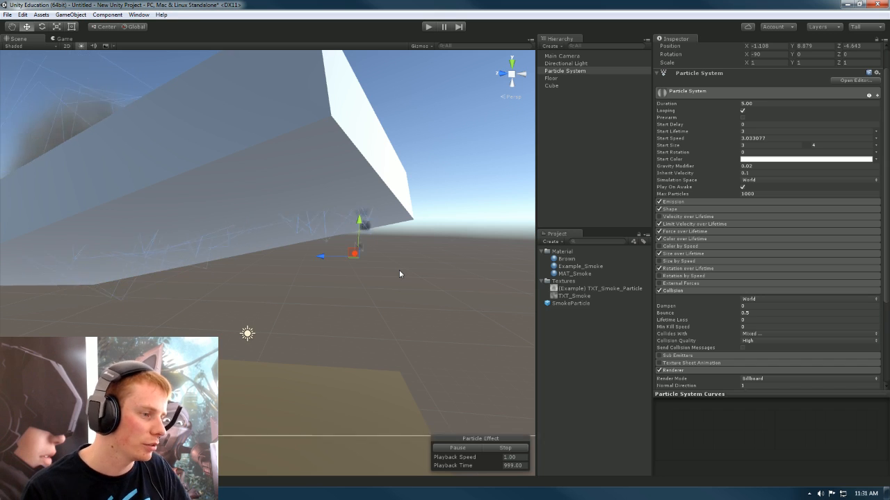
pyautogui.keyDown('alt'); pyautogui.moveTo(397, 252); pyautogui.dragTo(438, 250); pyautogui.keyUp('alt')
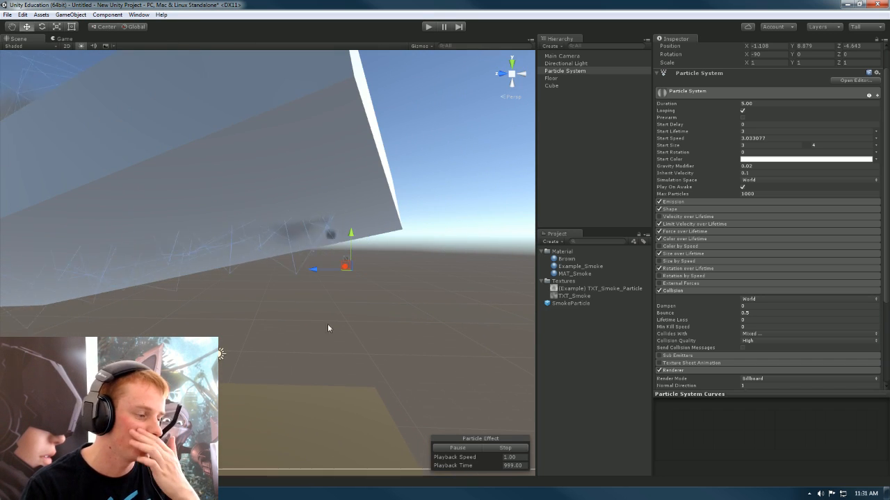
# Step: Include WebinarLayer in the smoke's Collides With setting again and check the smoke against the slab
pyautogui.click(760, 334)
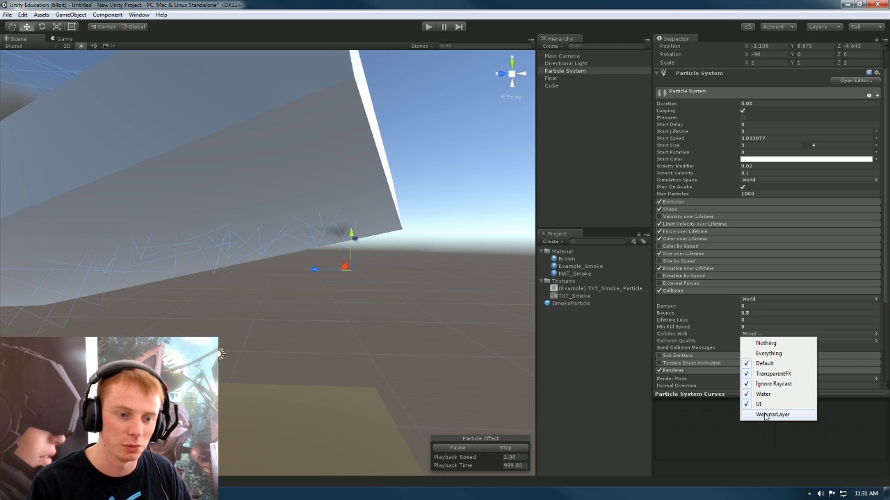
pyautogui.click(764, 416)
pyautogui.keyDown('alt'); pyautogui.moveTo(383, 306); pyautogui.dragTo(395, 264); pyautogui.keyUp('alt')
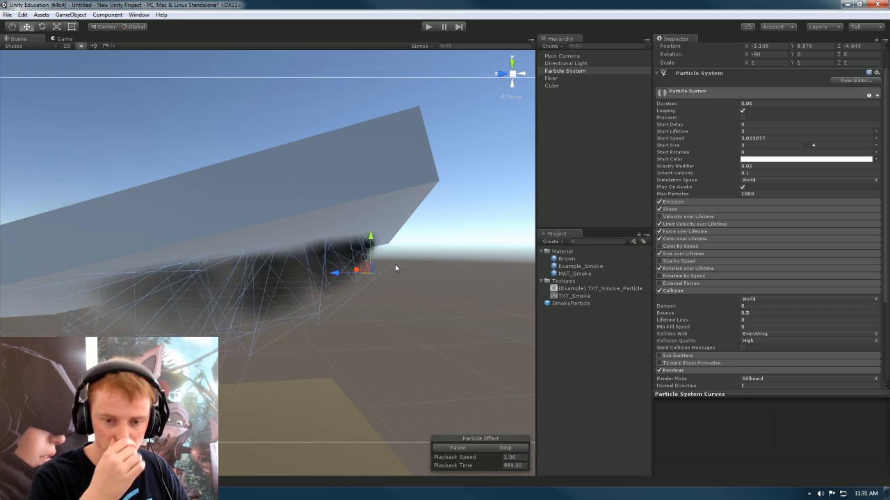
# Step: Collapse the smoke's Collision module settings and view the smoke under the slab more closely
pyautogui.scroll(-4, 720, 260)
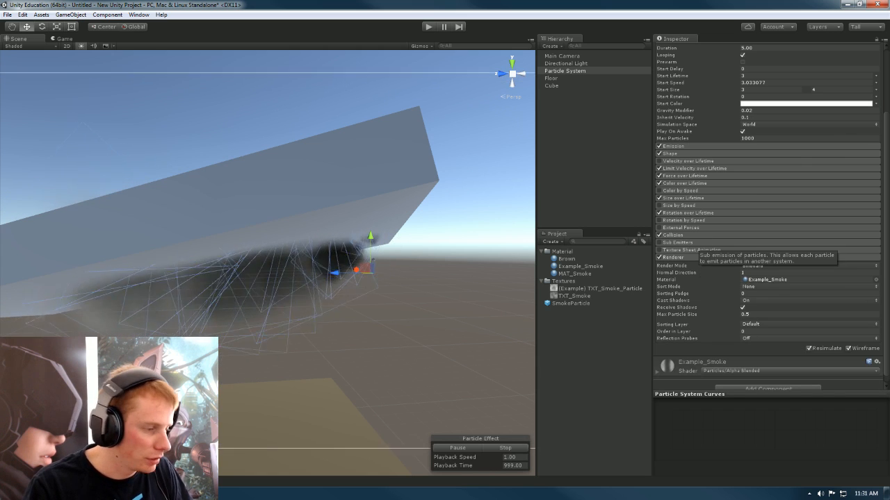
pyautogui.click(698, 235)
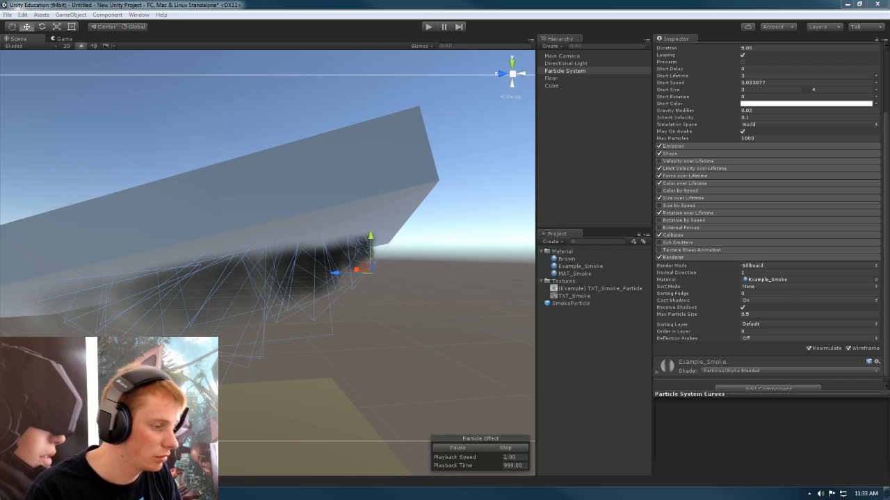
pyautogui.moveTo(408, 260)
pyautogui.mouseDown(button='right')
pyautogui.moveTo(420, 267)
pyautogui.moveTo(416, 261)
pyautogui.mouseUp(button='right')
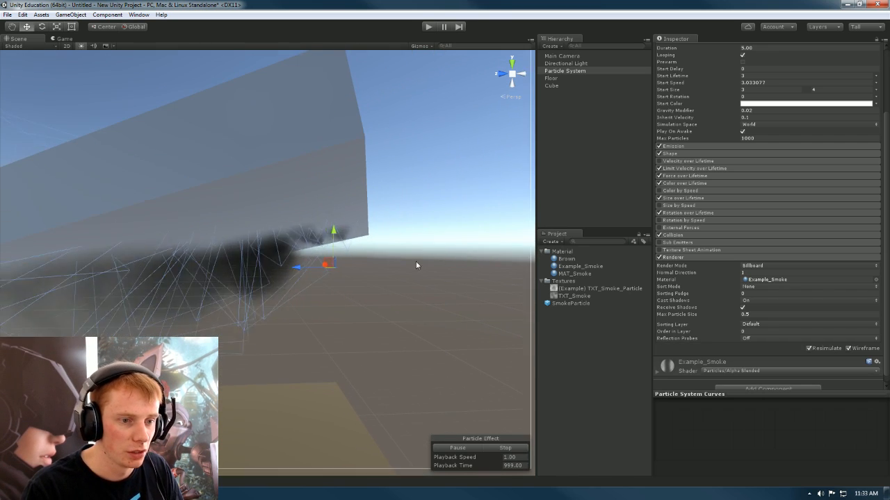
# Step: Expand the smoke's Sub Emitters settings and move the sloped slab away from the smoke to Z 6.25
pyautogui.click(686, 242)
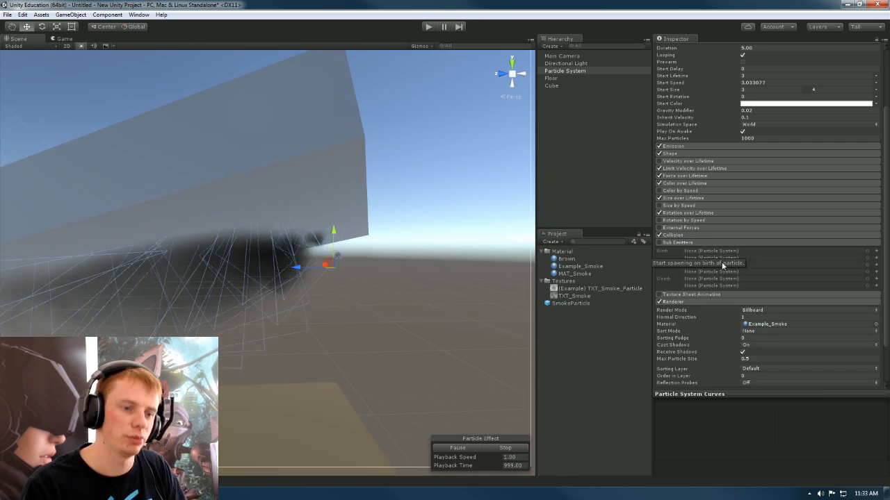
pyautogui.keyDown('alt'); pyautogui.moveTo(245, 231); pyautogui.dragTo(208, 264); pyautogui.keyUp('alt')
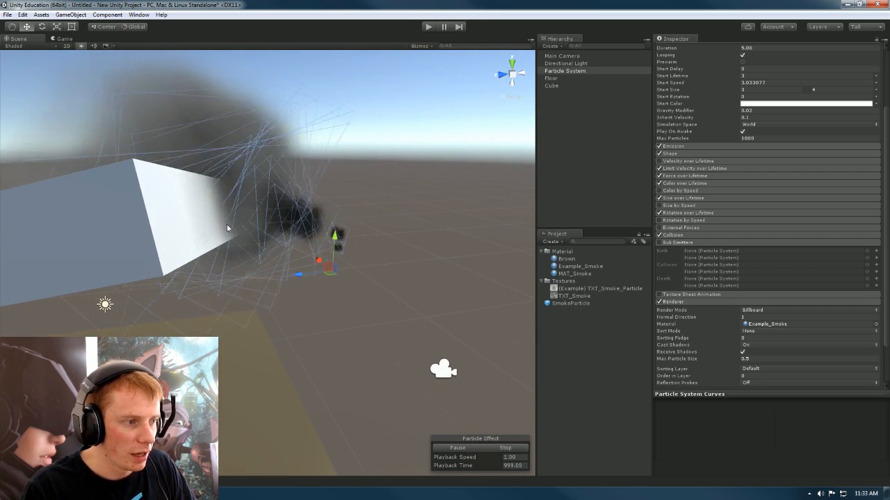
pyautogui.click(204, 264)
pyautogui.moveTo(136, 270); pyautogui.dragTo(11, 273)
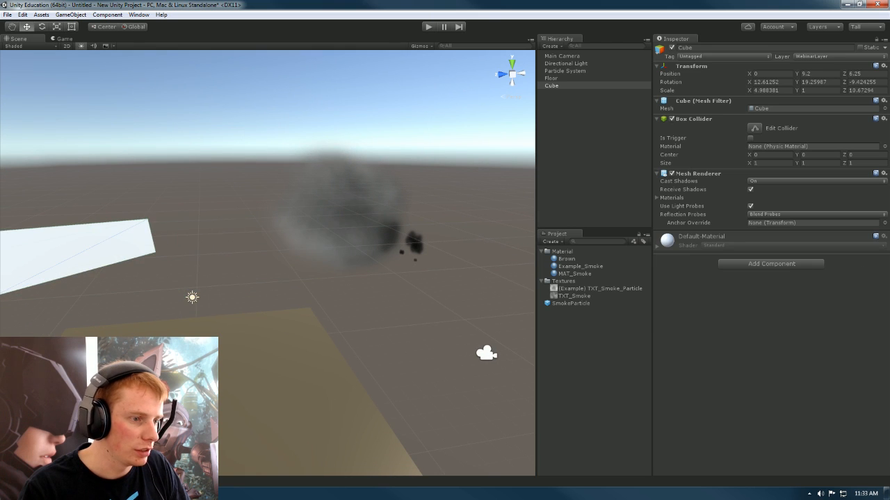
# Step: Enable the Sub Emitters module on the smoke particle system
pyautogui.click(417, 246)
pyautogui.press('f')
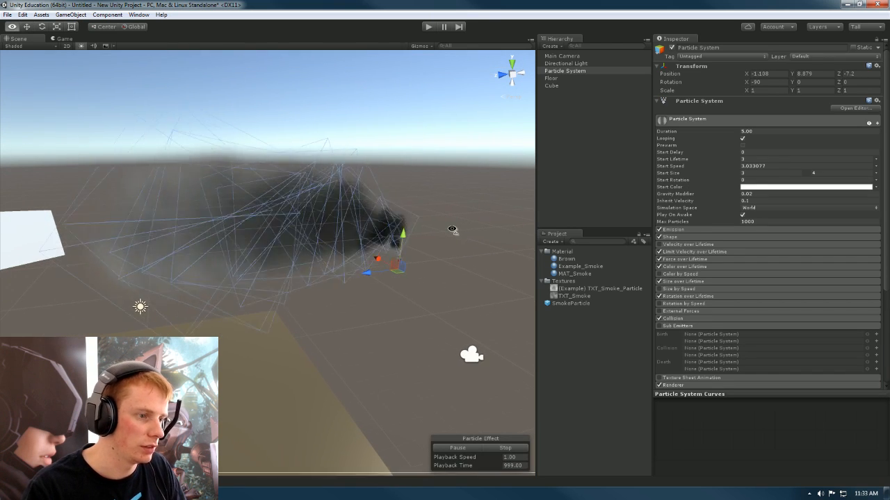
pyautogui.scroll(-5, 830, 278)
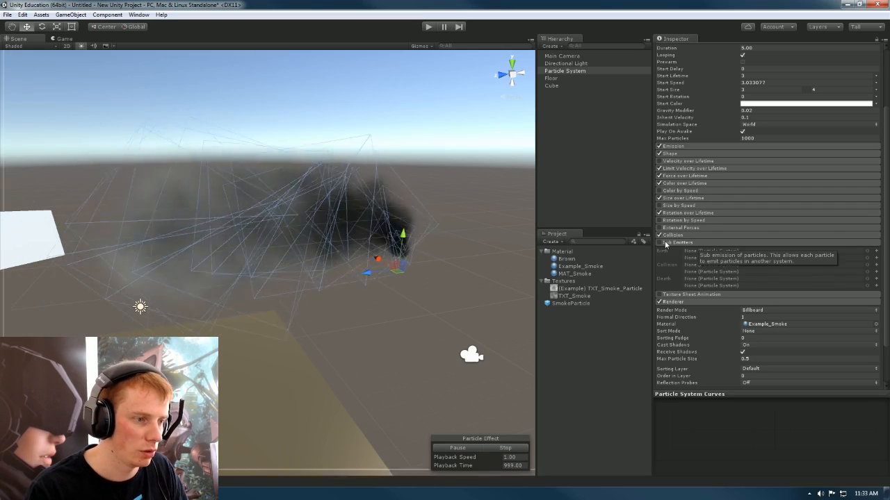
pyautogui.click(659, 243)
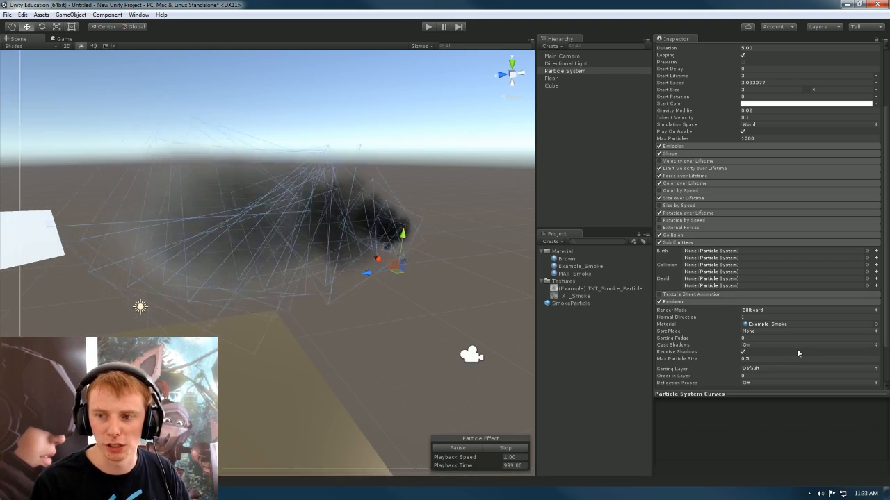
# Step: Add a second particle system to the scene and move it upward
pyautogui.keyDown('alt'); pyautogui.moveTo(435, 193); pyautogui.dragTo(413, 252); pyautogui.keyUp('alt')
pyautogui.scroll(-6, 412, 253)
pyautogui.click(71, 14)
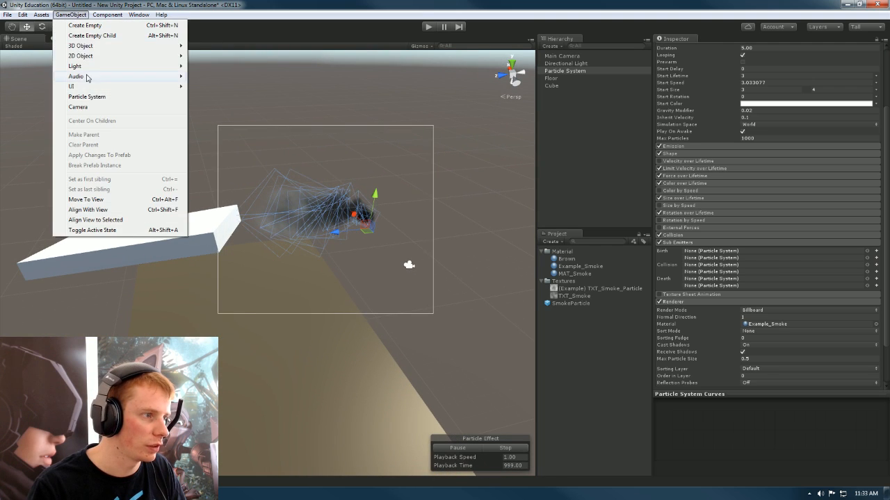
pyautogui.click(105, 101)
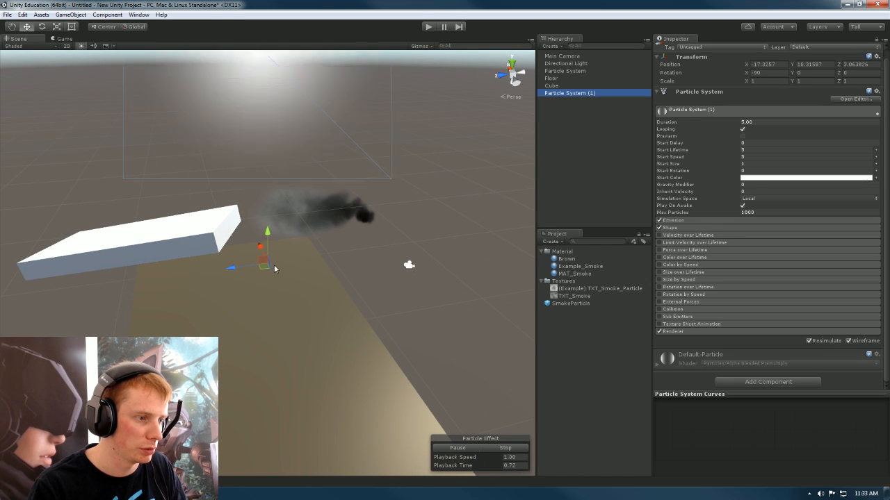
pyautogui.moveTo(296, 306); pyautogui.dragTo(263, 184)
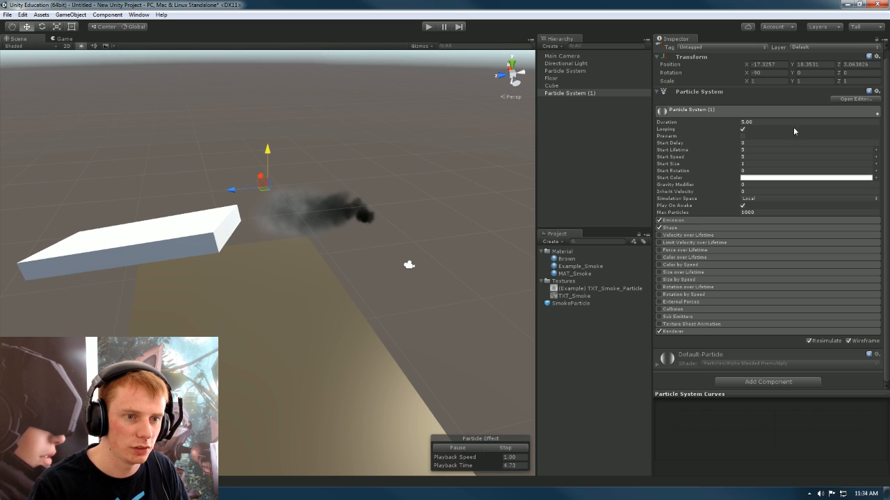
# Step: Place the second particle system at X 0, Y 0 and Z about -16.34, beyond the smoke
pyautogui.write('0')
pyautogui.press('Tab')
pyautogui.write('0')
pyautogui.press('Return')
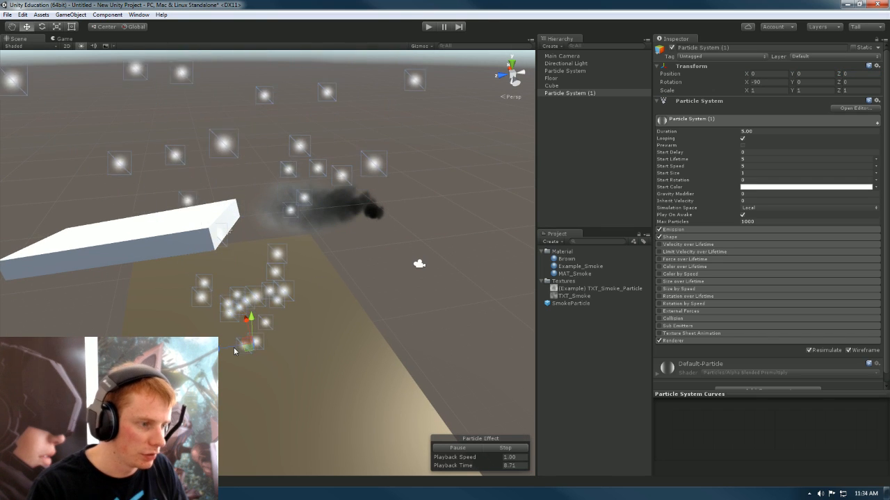
pyautogui.moveTo(225, 349); pyautogui.dragTo(439, 329)
pyautogui.moveTo(372, 299); pyautogui.dragTo(459, 268, button='right')
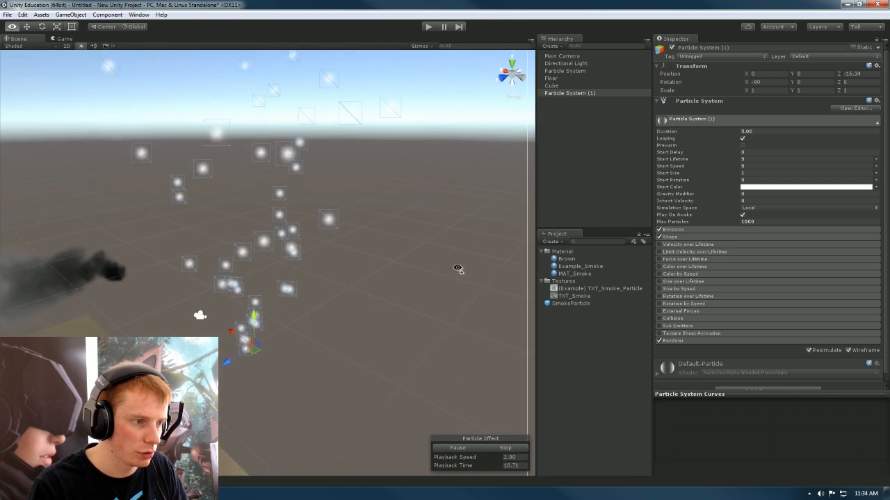
# Step: Enable Sub Emitters on the second particle system, add a Death sub emitter and view its particles
pyautogui.click(662, 317)
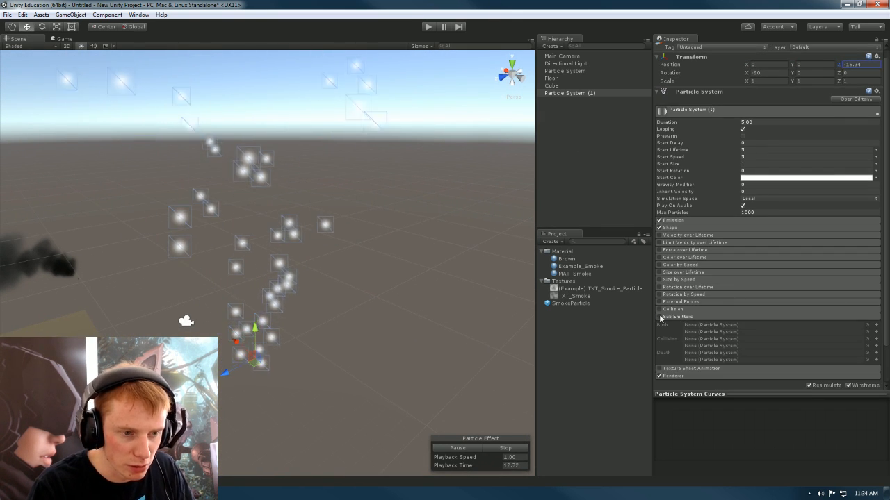
pyautogui.click(659, 317)
pyautogui.scroll(-1, 709, 320)
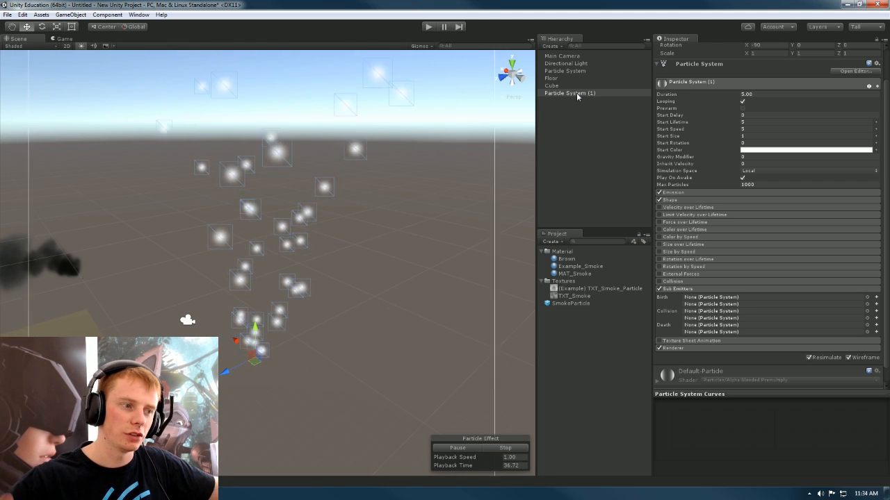
pyautogui.keyDown('alt'); pyautogui.moveTo(381, 180); pyautogui.dragTo(385, 146); pyautogui.keyUp('alt')
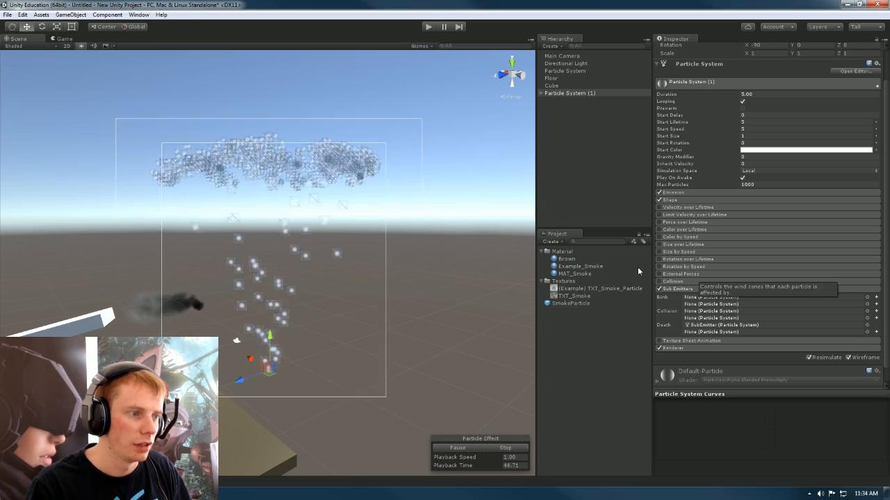
pyautogui.scroll(3, 469, 259)
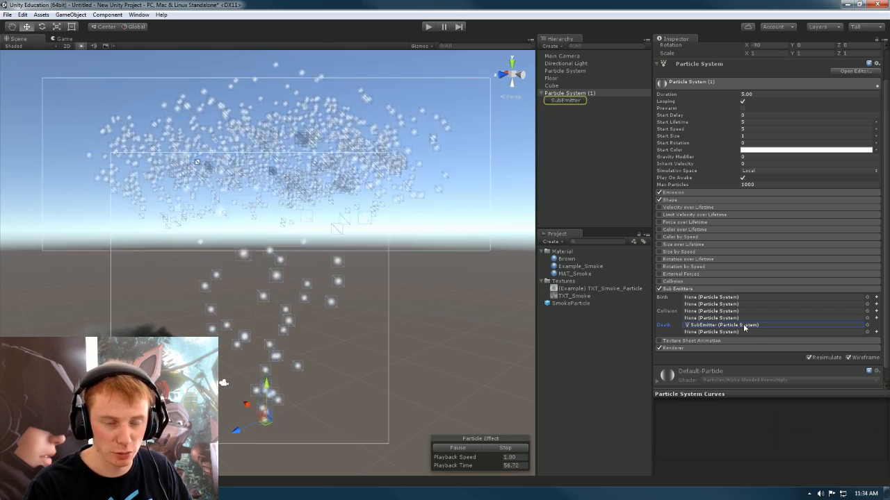
# Step: Open the second particle system in the particle editor and give its SubEmitter a nested Death sub emitter
pyautogui.click(565, 101)
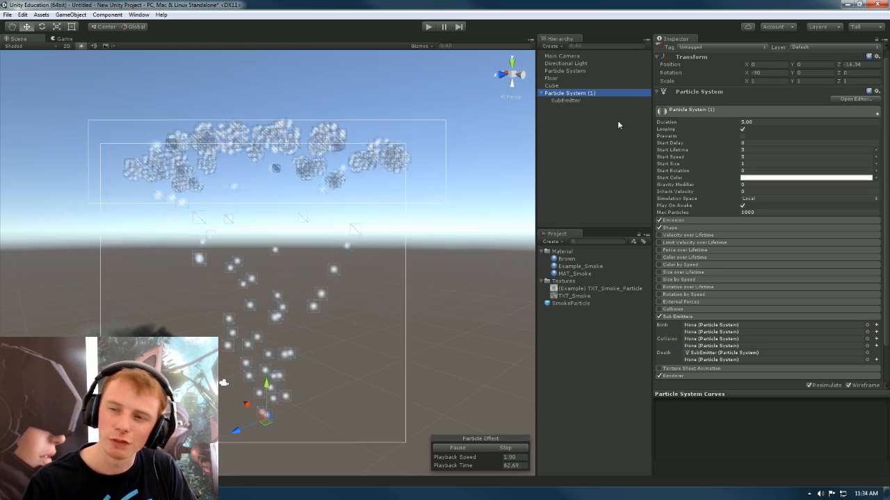
pyautogui.click(855, 99)
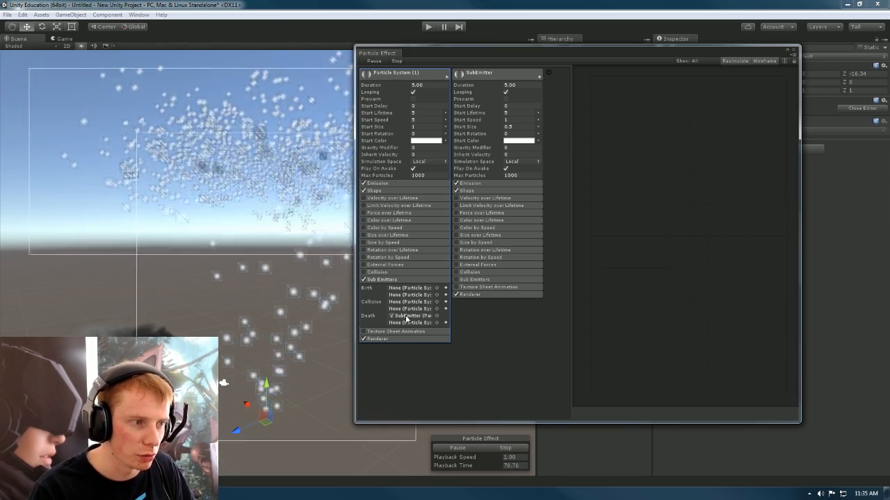
pyautogui.click(471, 281)
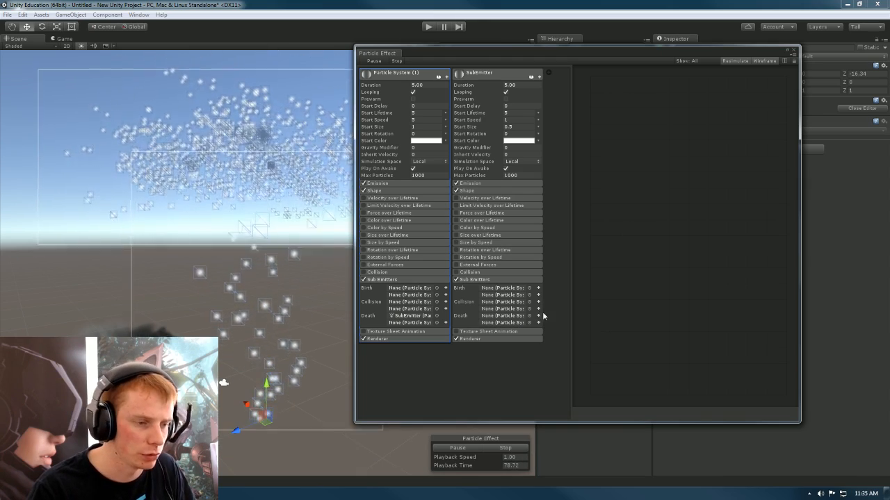
pyautogui.click(538, 316)
pyautogui.keyDown('alt'); pyautogui.moveTo(190, 214); pyautogui.dragTo(217, 202); pyautogui.keyUp('alt')
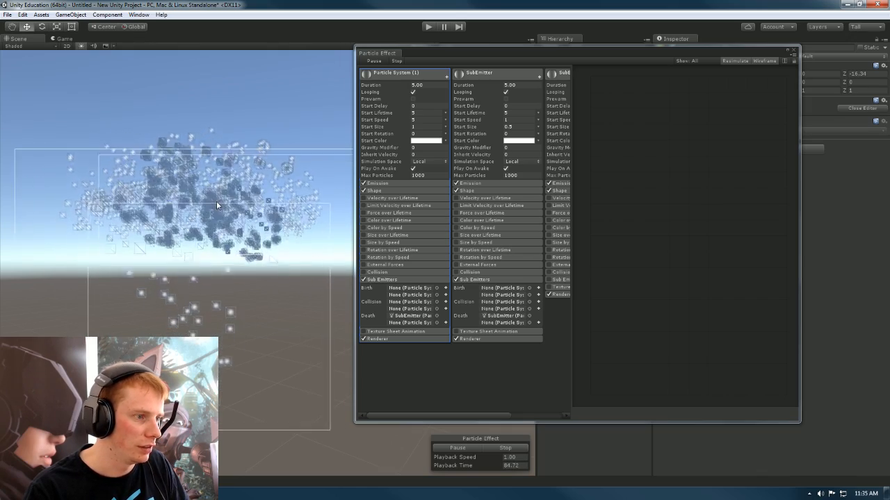
pyautogui.keyDown('alt'); pyautogui.moveTo(216, 201); pyautogui.dragTo(245, 188); pyautogui.keyUp('alt')
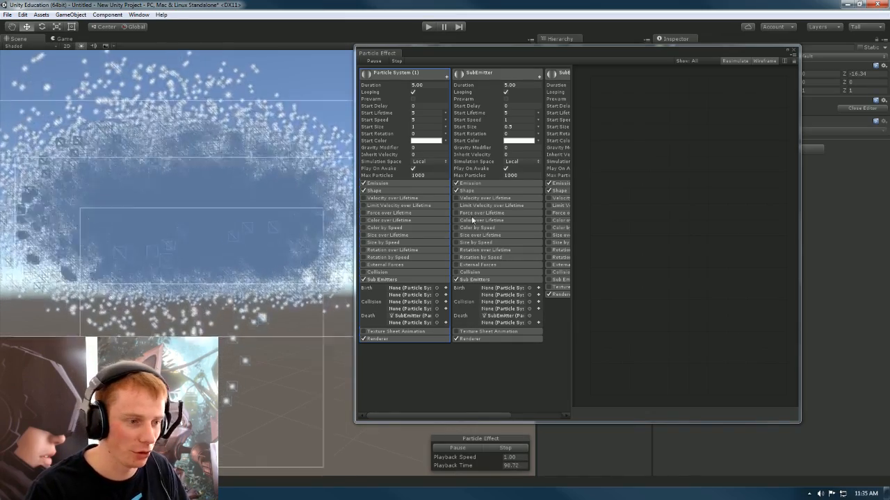
# Step: Close the particle editor and delete the SubEmitter along with the second particle system
pyautogui.rightClick(492, 72)
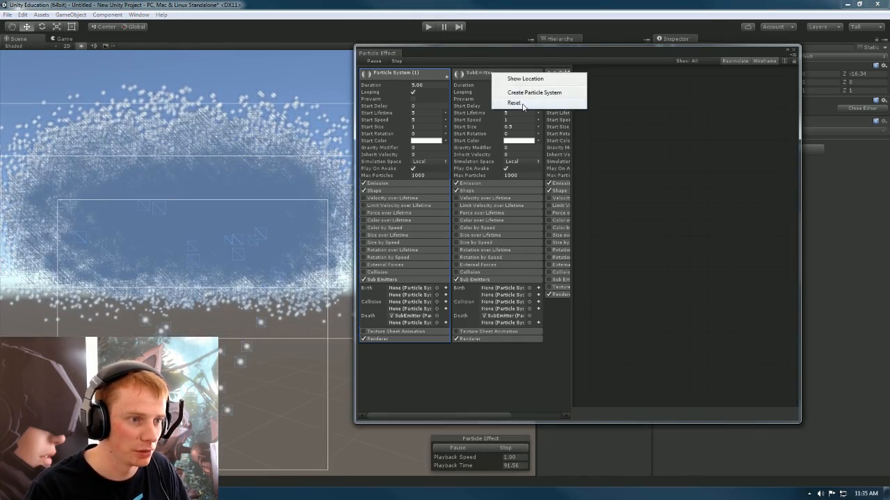
pyautogui.click(793, 50)
pyautogui.click(554, 100)
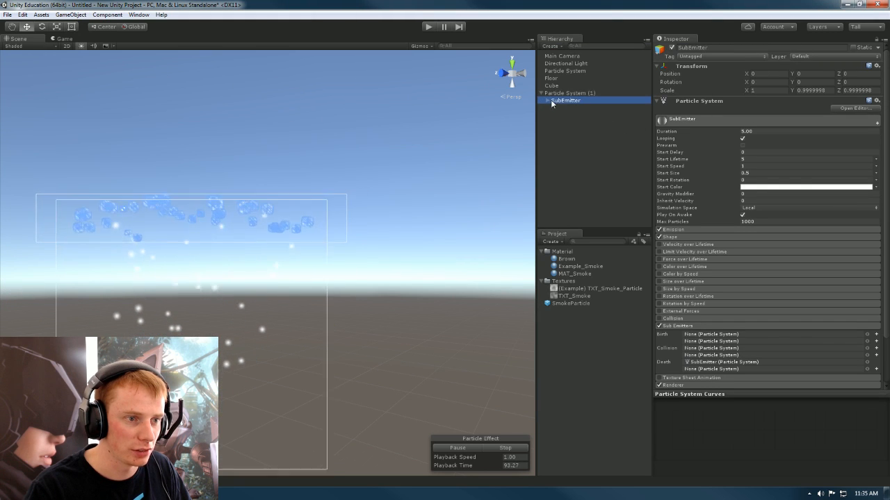
pyautogui.press('Delete')
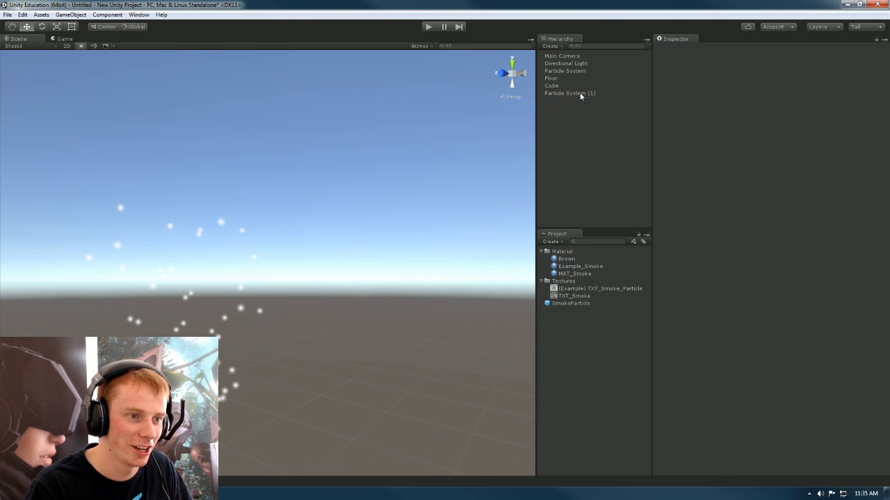
pyautogui.click(579, 93)
pyautogui.press('Delete')
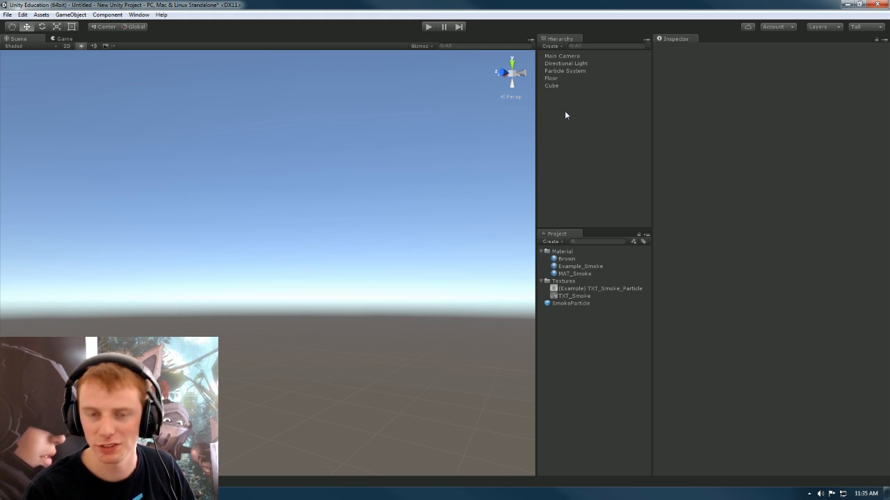
# Step: Move the smoke particle system closer to the slab, to Z -2.66
pyautogui.moveTo(364, 139); pyautogui.dragTo(367, 247, button='right')
pyautogui.click(363, 217)
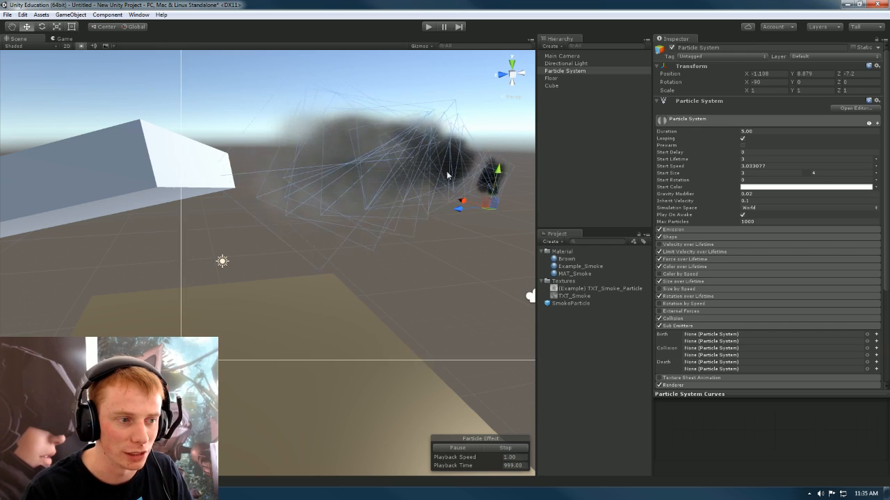
pyautogui.moveTo(471, 206); pyautogui.dragTo(337, 215)
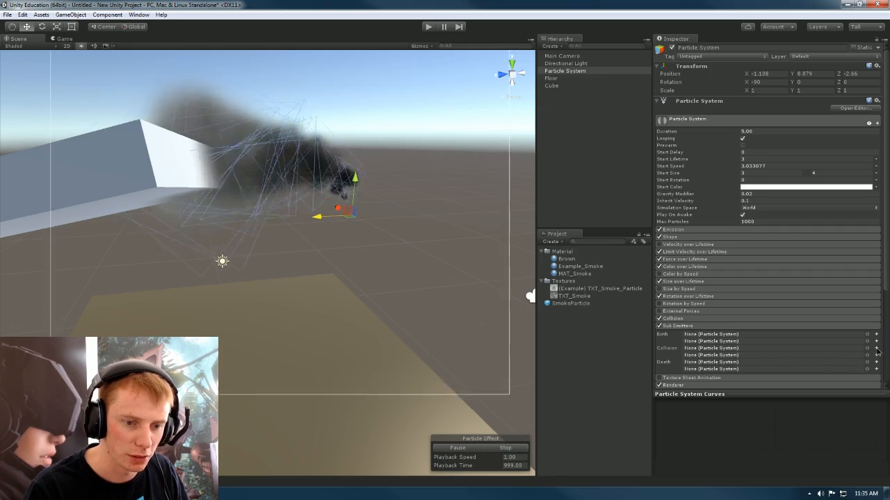
# Step: Add a Collision sub emitter to the smoke and view the particles it spawns at the slab
pyautogui.click(876, 347)
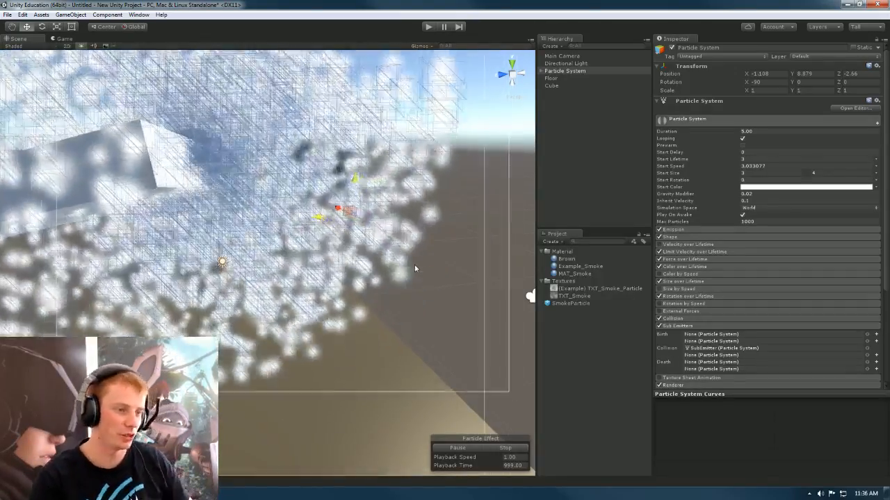
pyautogui.keyDown('alt'); pyautogui.moveTo(415, 269); pyautogui.dragTo(295, 167); pyautogui.keyUp('alt')
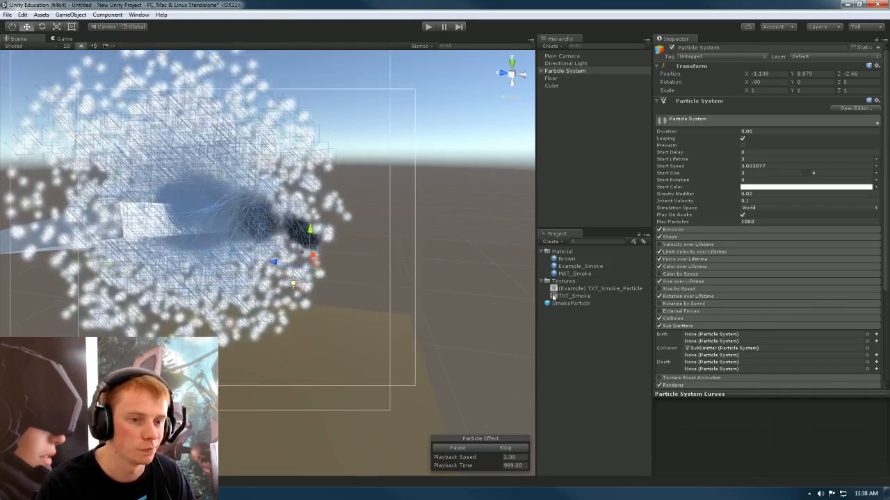
pyautogui.scroll(-3, 765, 307)
# Step: Delete the smoke's Collision sub emitter, and disable and collapse its Sub Emitters module
pyautogui.click(565, 71)
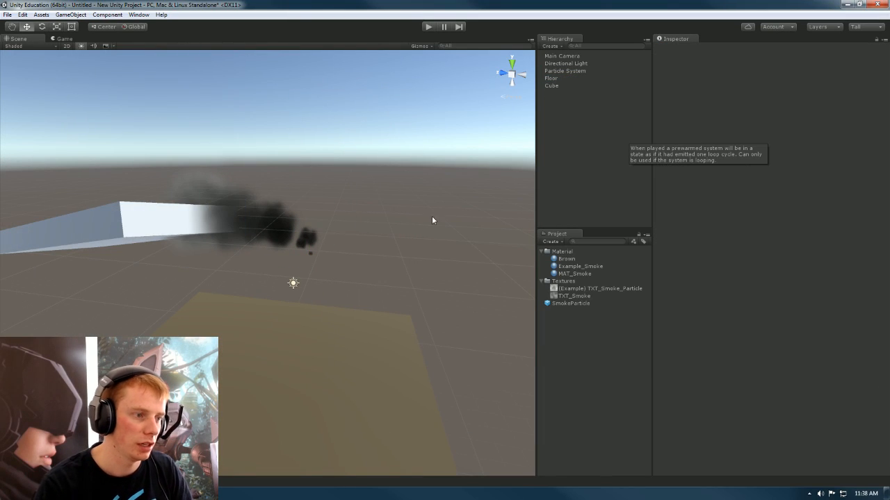
pyautogui.click(281, 227)
pyautogui.press('w')
pyautogui.moveTo(330, 224); pyautogui.dragTo(436, 188, button='right')
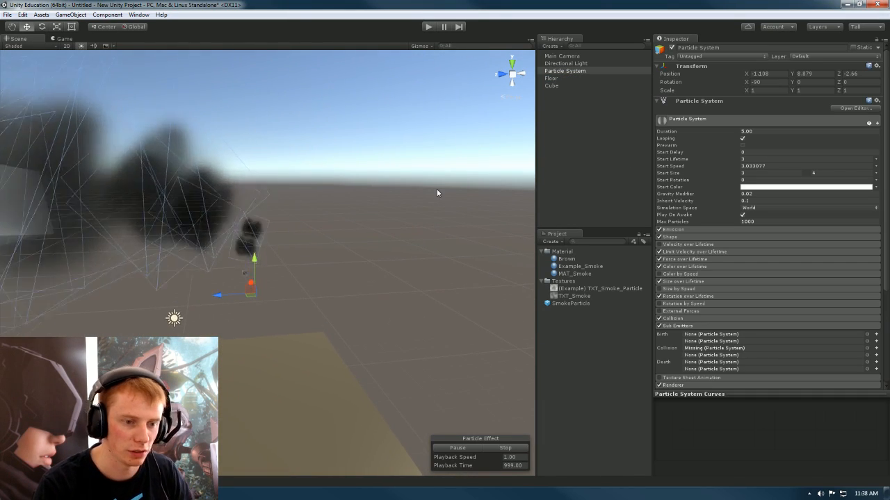
pyautogui.scroll(-2, 786, 338)
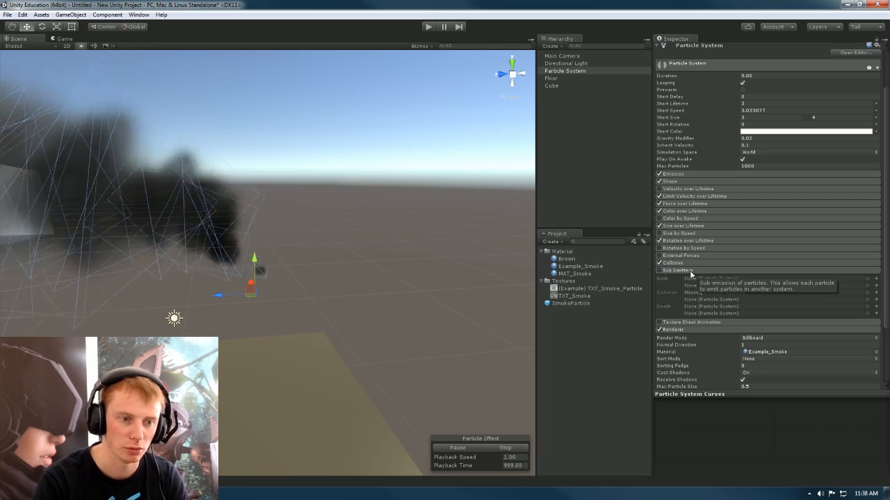
pyautogui.click(684, 270)
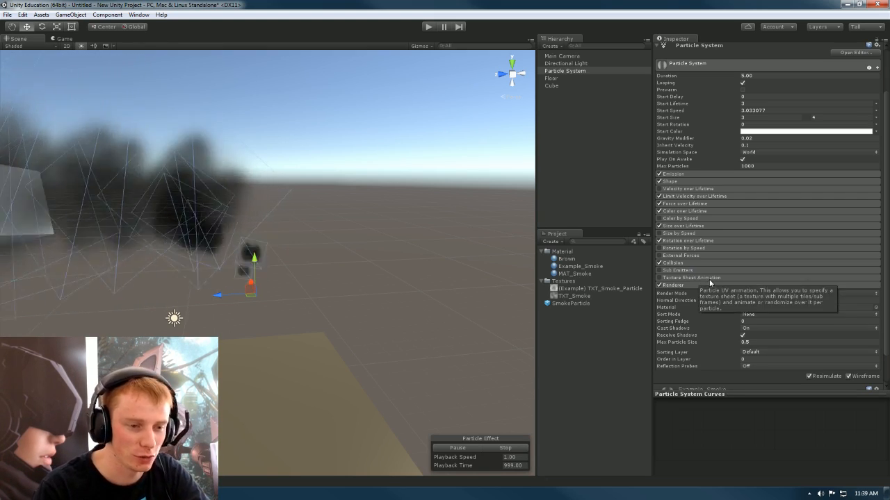
# Step: Expand the smoke's Texture Sheet Animation settings and switch to the browser page on the Photoshop Sprite Sheet Generator Script
pyautogui.scroll(-2, 709, 279)
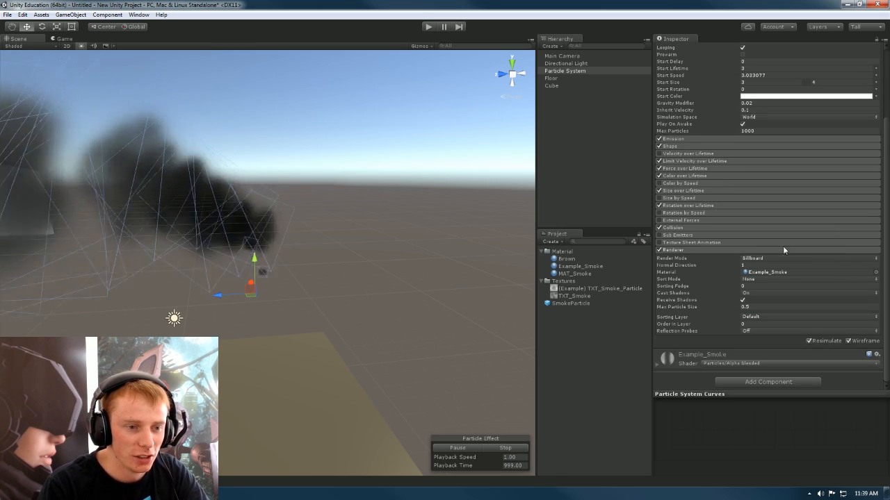
pyautogui.click(685, 242)
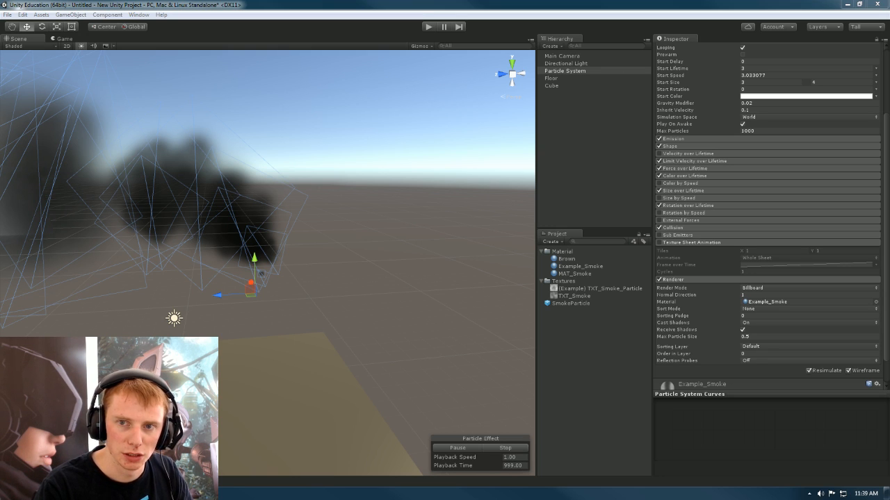
pyautogui.moveTo(1, 42); pyautogui.dragTo(397, 2)
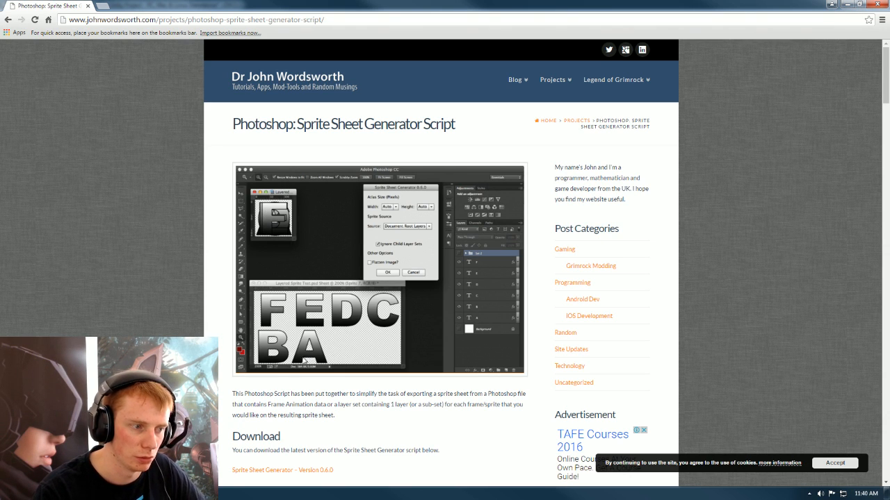
# Step: Return to Unity and collapse the smoke's Texture Sheet Animation settings
pyautogui.click(844, 5)
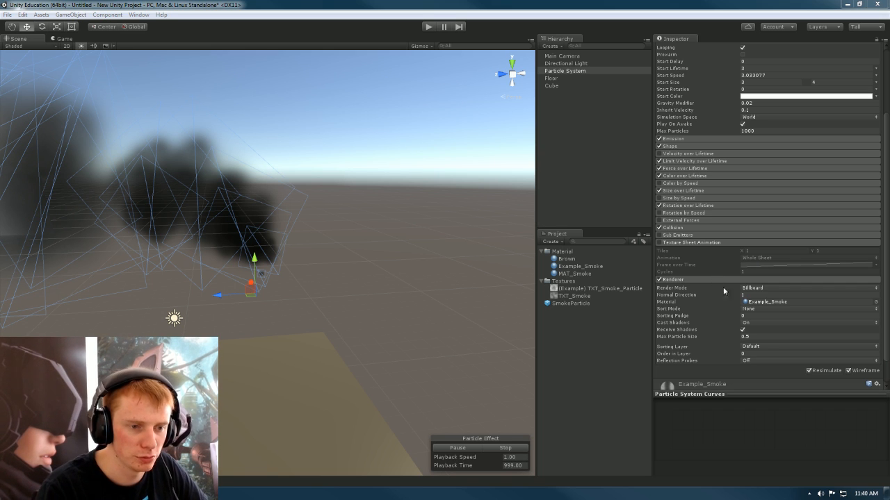
pyautogui.click(704, 242)
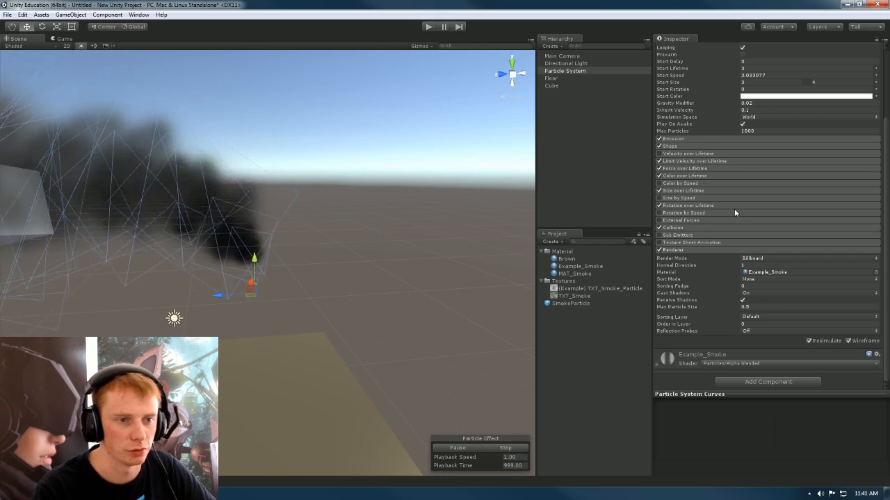
pyautogui.scroll(3, 734, 208)
pyautogui.moveTo(377, 281)
pyautogui.keyDown('alt'); pyautogui.mouseDown()
pyautogui.moveTo(361, 275)
pyautogui.moveTo(371, 278)
pyautogui.mouseUp(); pyautogui.keyUp('alt')
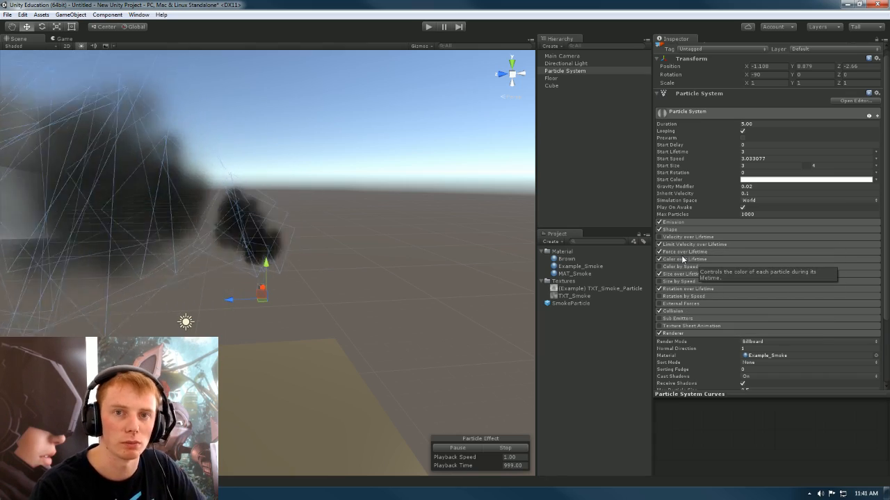
pyautogui.keyDown('alt'); pyautogui.moveTo(362, 254); pyautogui.dragTo(295, 237); pyautogui.keyUp('alt')
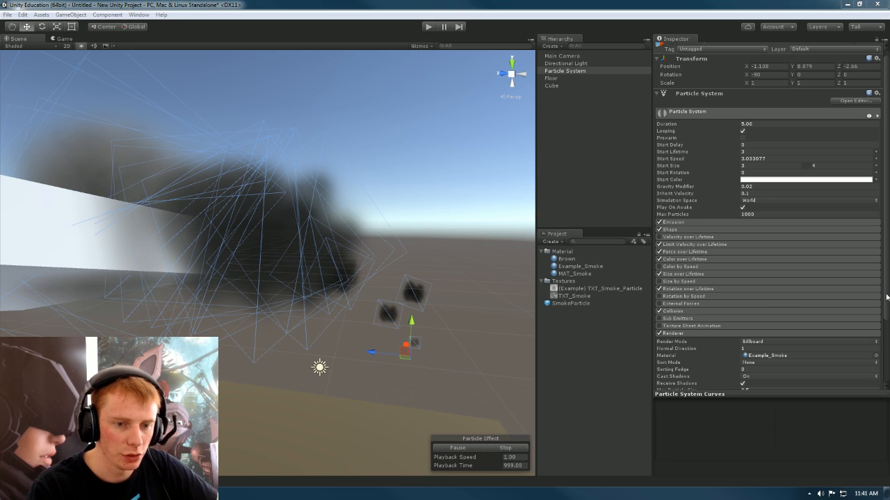
pyautogui.scroll(-5, 884, 297)
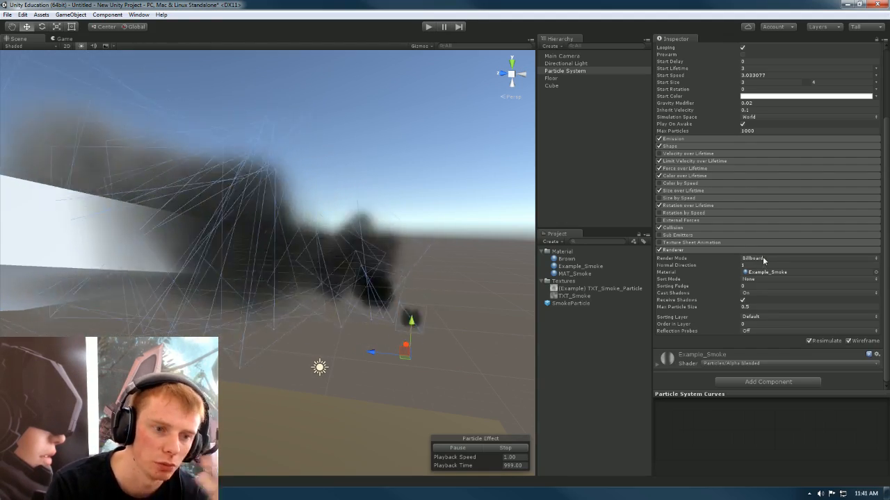
# Step: Set the smoke's Render Mode to Stretched Billboard and view the stretched particles from several sides
pyautogui.click(763, 259)
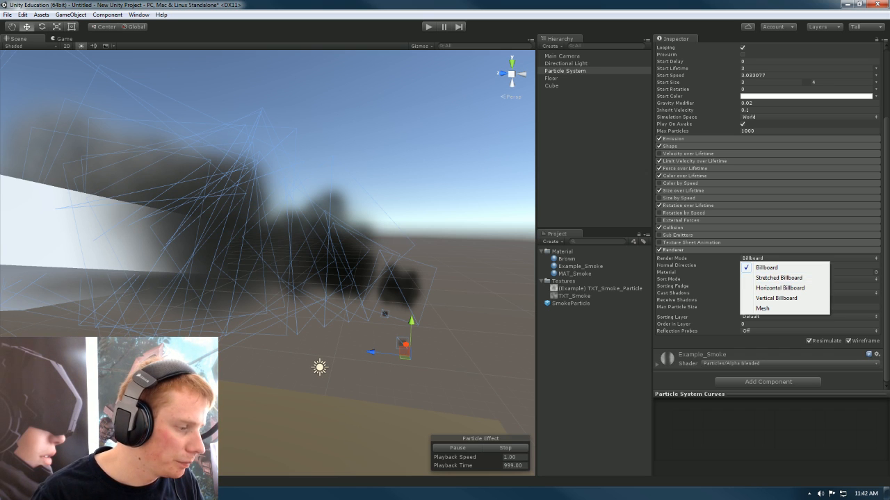
pyautogui.click(753, 416)
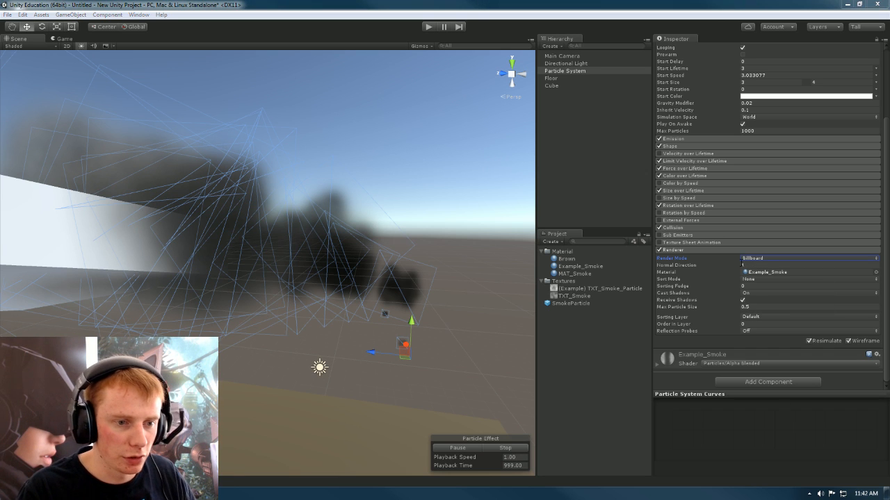
pyautogui.click(765, 259)
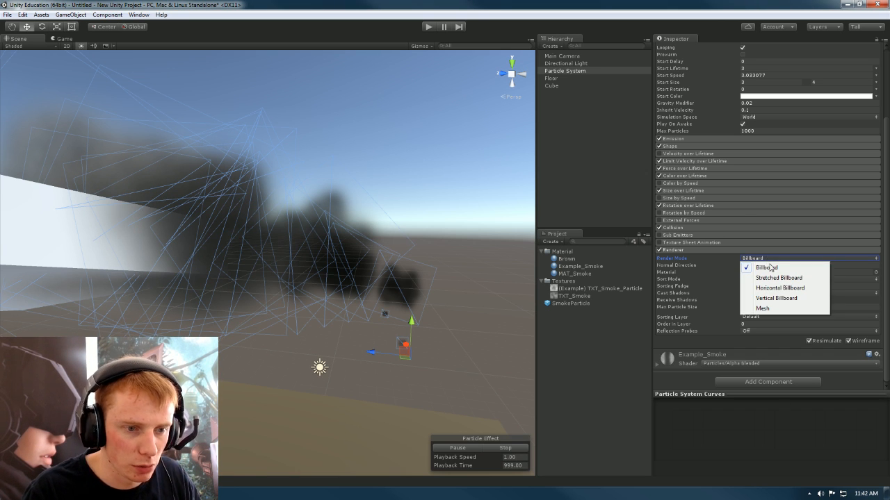
pyautogui.click(777, 277)
pyautogui.keyDown('alt'); pyautogui.moveTo(313, 292); pyautogui.dragTo(359, 273); pyautogui.keyUp('alt')
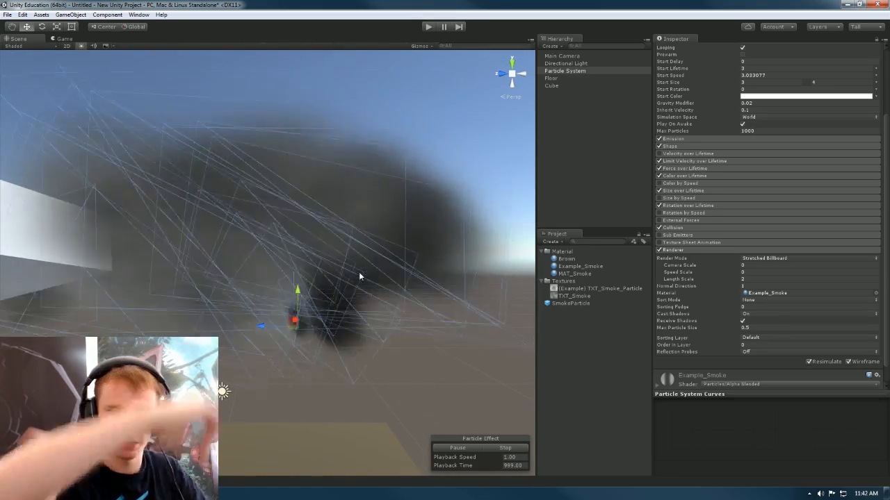
pyautogui.click(784, 258)
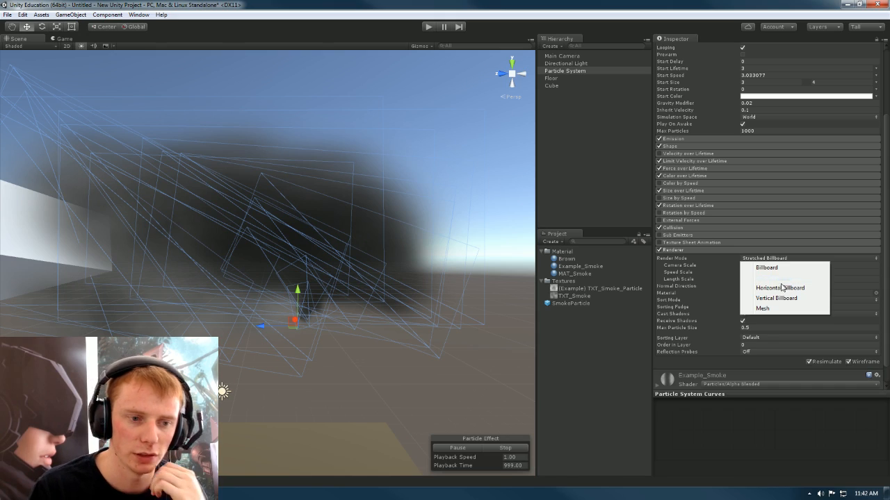
pyautogui.keyDown('alt'); pyautogui.moveTo(513, 268); pyautogui.dragTo(249, 266); pyautogui.keyUp('alt')
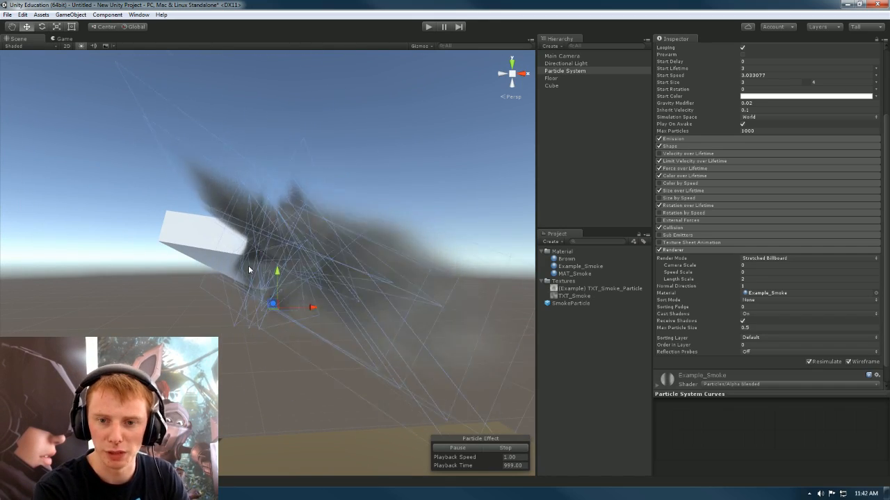
pyautogui.keyDown('alt'); pyautogui.moveTo(248, 265); pyautogui.dragTo(361, 271); pyautogui.keyUp('alt')
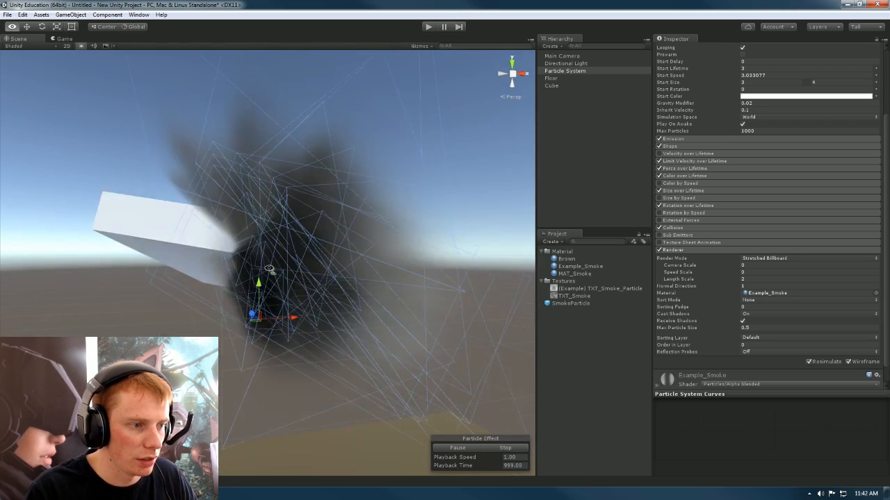
# Step: Set the smoke's Render Mode to Horizontal Billboard and view the particles from above
pyautogui.click(777, 258)
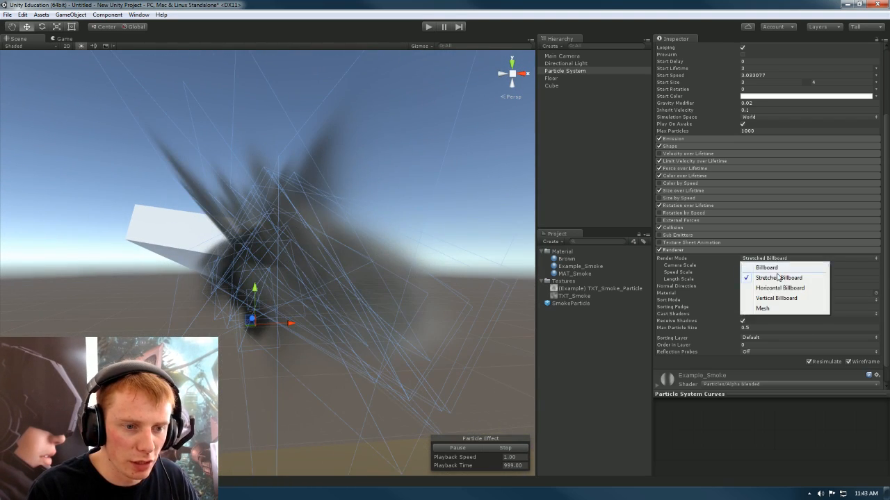
pyautogui.click(777, 285)
pyautogui.keyDown('alt'); pyautogui.moveTo(368, 274); pyautogui.dragTo(588, 493); pyautogui.keyUp('alt')
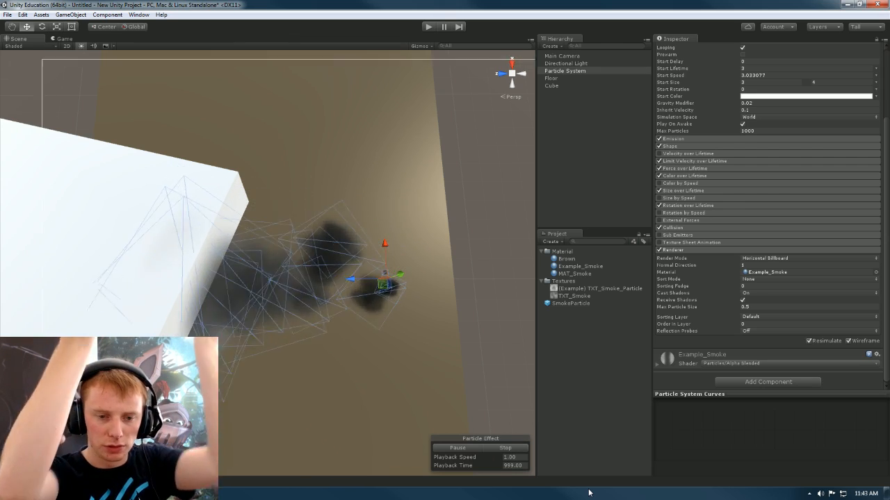
# Step: Set the smoke's Render Mode to Vertical Billboard and compare the particles from above and from the side
pyautogui.click(782, 258)
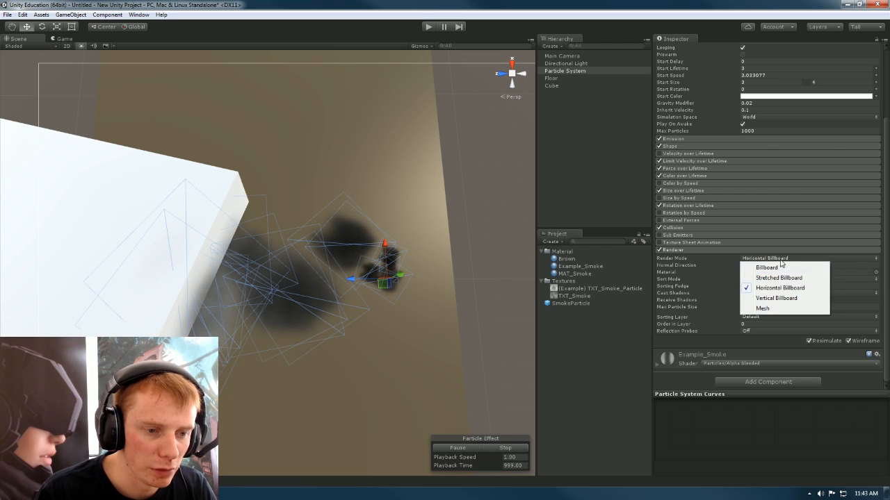
pyautogui.click(782, 298)
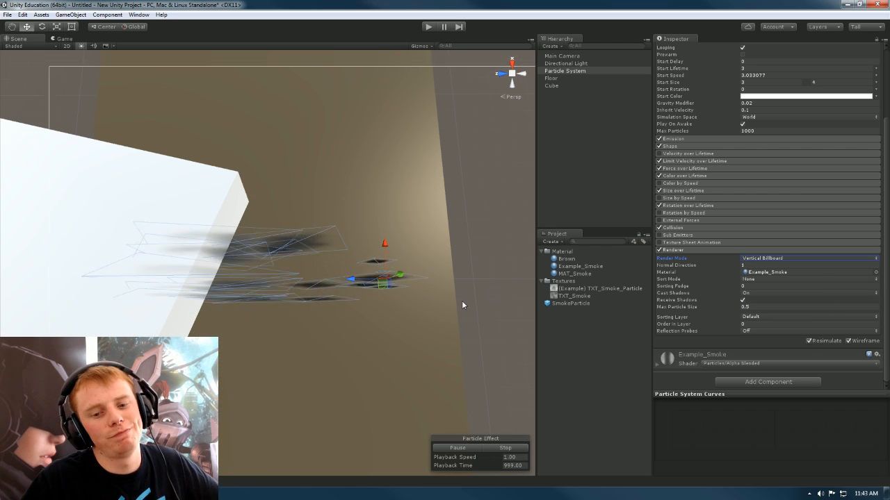
pyautogui.keyDown('alt'); pyautogui.moveTo(461, 301); pyautogui.dragTo(441, 92); pyautogui.keyUp('alt')
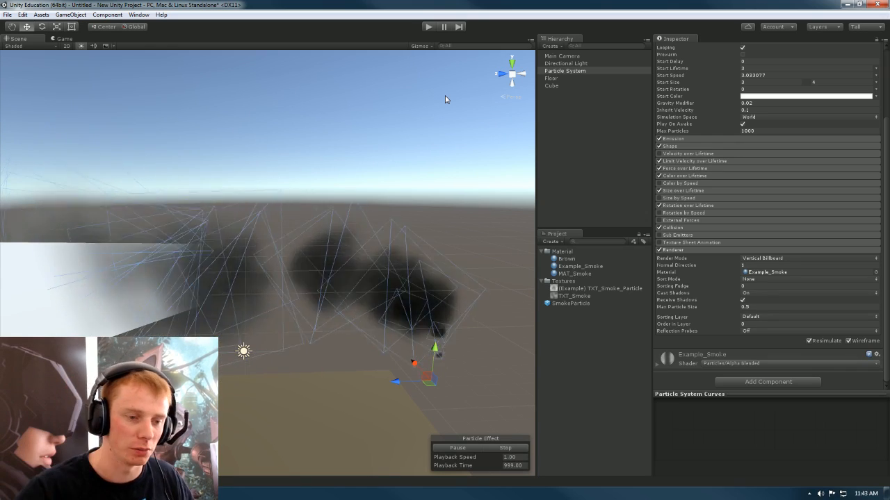
# Step: Set the smoke's Render Mode to Mesh with the Cube mesh and view the particles from different angles
pyautogui.click(803, 259)
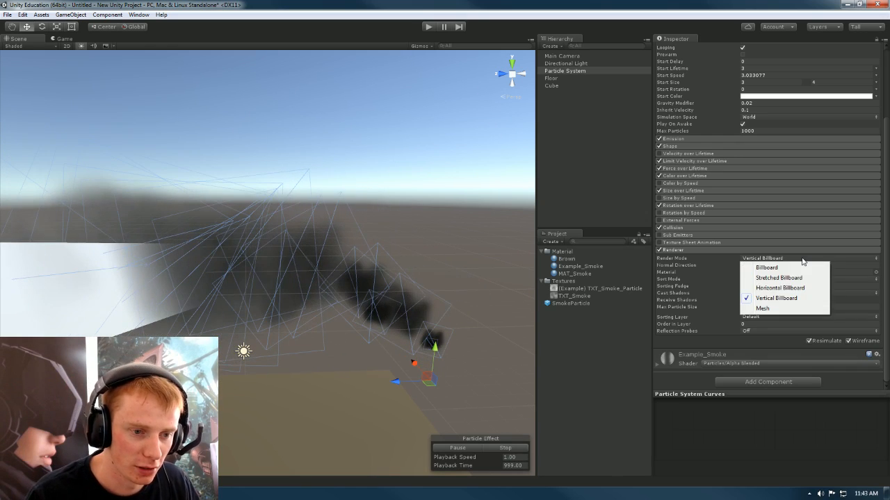
pyautogui.click(786, 308)
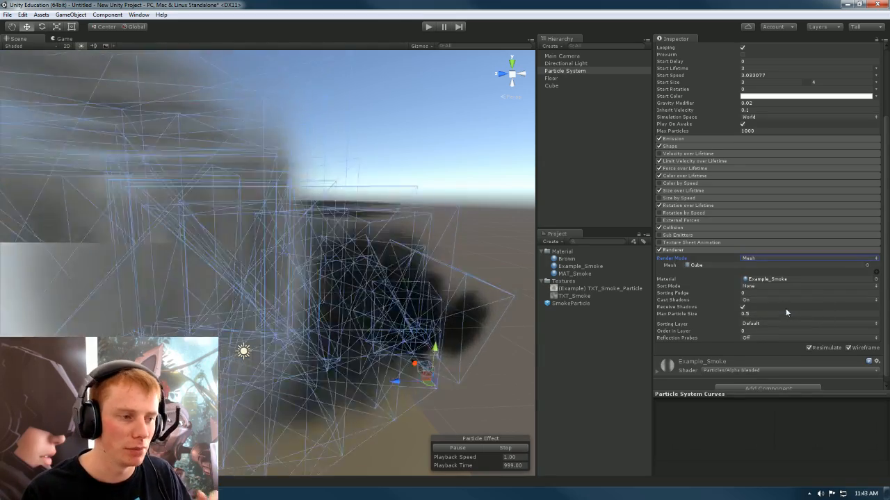
pyautogui.moveTo(174, 257)
pyautogui.keyDown('alt'); pyautogui.mouseDown()
pyautogui.moveTo(227, 254)
pyautogui.moveTo(178, 257)
pyautogui.mouseUp(); pyautogui.keyUp('alt')
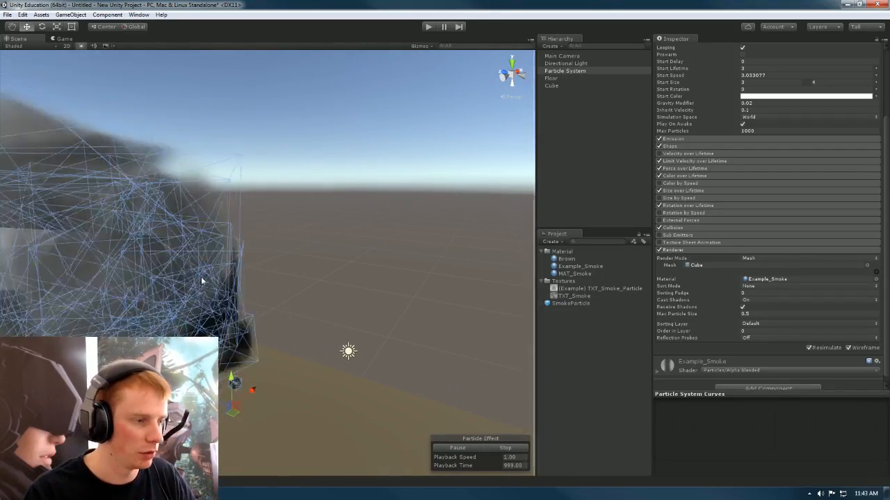
pyautogui.keyDown('alt'); pyautogui.moveTo(117, 240); pyautogui.dragTo(243, 257); pyautogui.keyUp('alt')
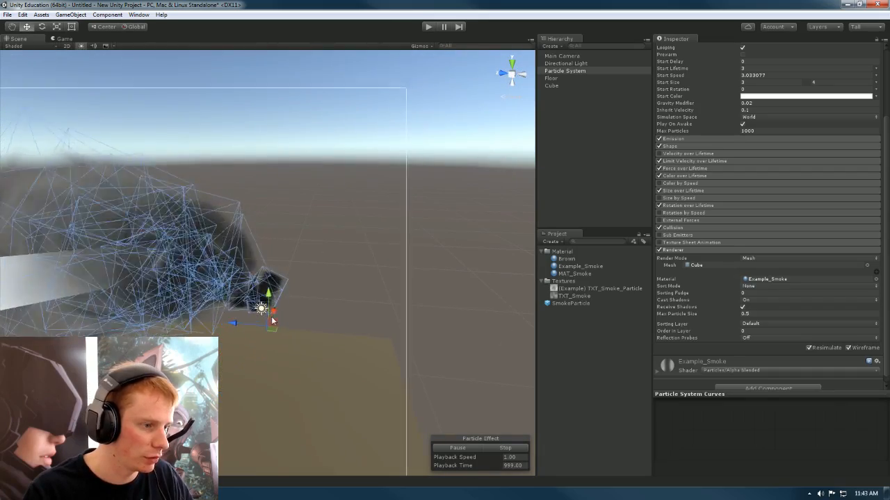
# Step: Move the smoke particle system around in the scene, farther from the slab, to show how its cube particles trail
pyautogui.moveTo(496, 284); pyautogui.dragTo(394, 257)
pyautogui.moveTo(497, 122); pyautogui.dragTo(424, 286)
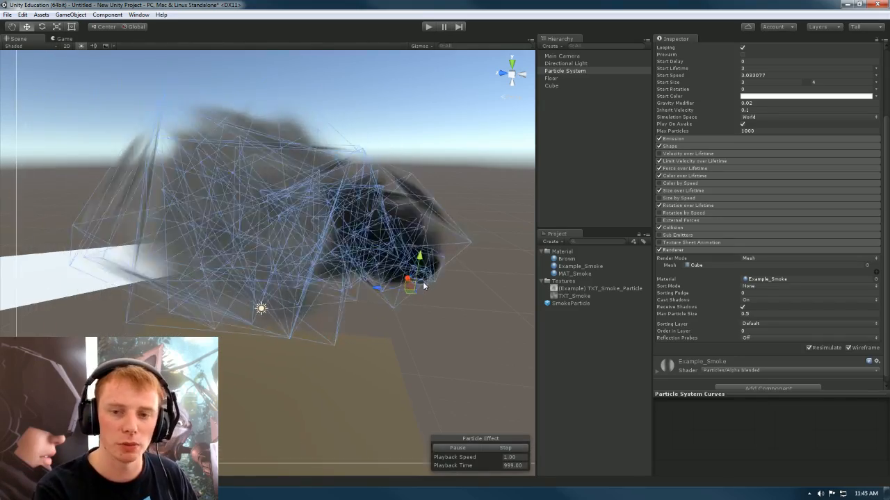
pyautogui.moveTo(418, 282); pyautogui.dragTo(381, 262)
# Step: Assign the Brown material to the cube particles, turn off their wireframe display and move the emitter around
pyautogui.moveTo(566, 259); pyautogui.dragTo(445, 192)
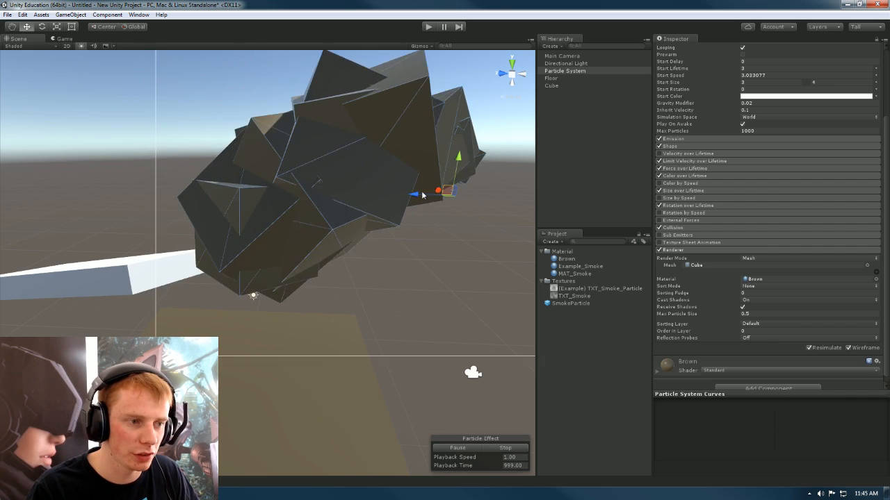
pyautogui.scroll(1, 842, 313)
pyautogui.click(849, 369)
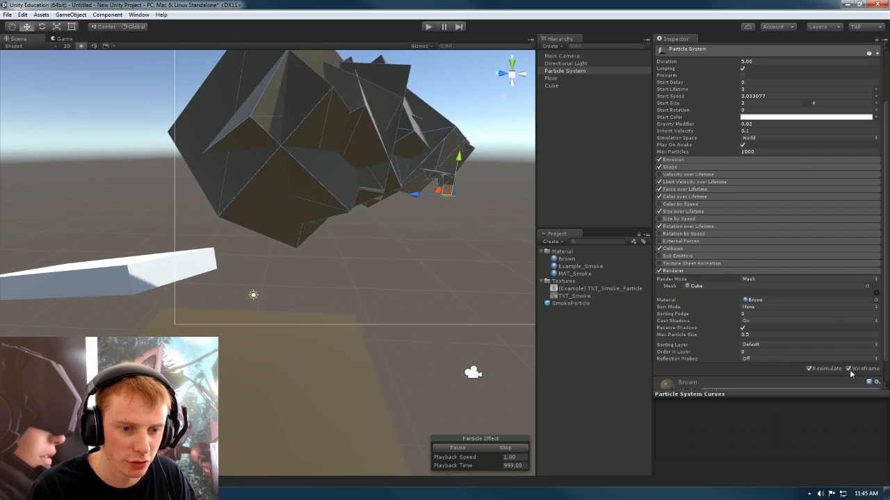
pyautogui.keyDown('alt'); pyautogui.moveTo(417, 299); pyautogui.dragTo(426, 242); pyautogui.keyUp('alt')
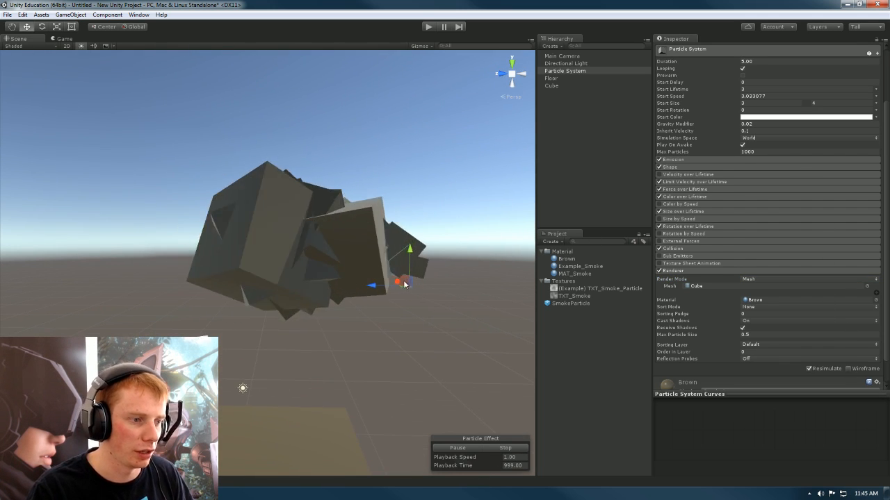
pyautogui.keyDown('alt'); pyautogui.moveTo(355, 355); pyautogui.dragTo(391, 345); pyautogui.keyUp('alt')
pyautogui.moveTo(403, 310); pyautogui.dragTo(413, 269)
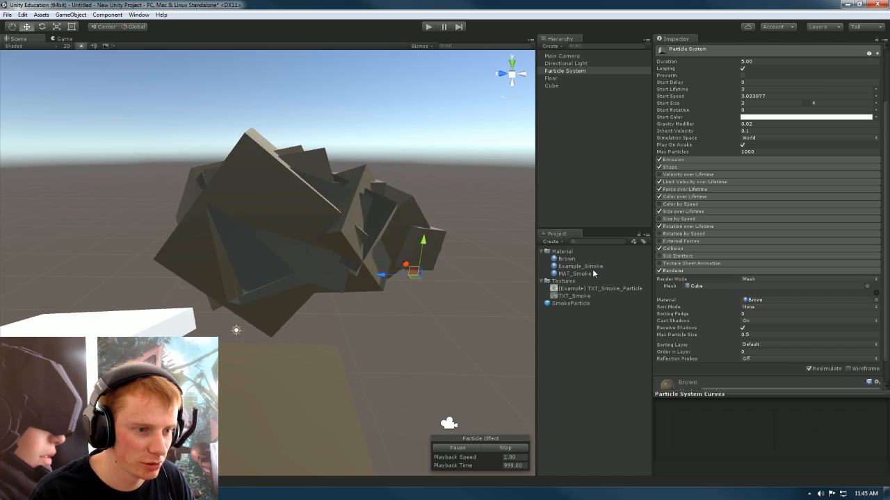
# Step: Assign the Example_Smoke material to the particle system again and set its render mesh to Capsule
pyautogui.moveTo(582, 271); pyautogui.dragTo(415, 251)
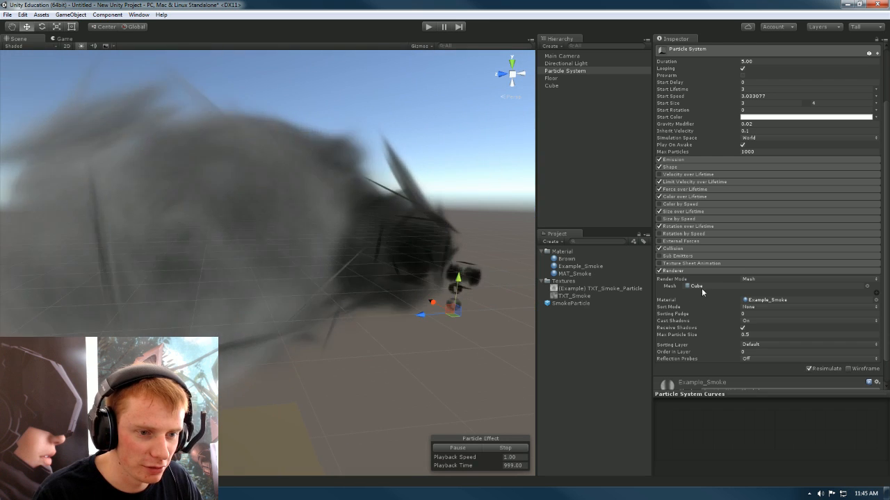
pyautogui.click(754, 279)
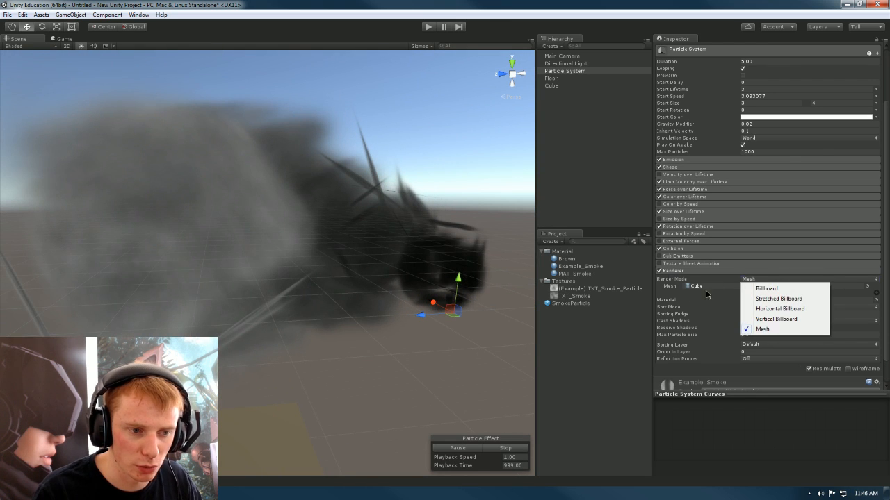
pyautogui.click(855, 286)
pyautogui.click(867, 286)
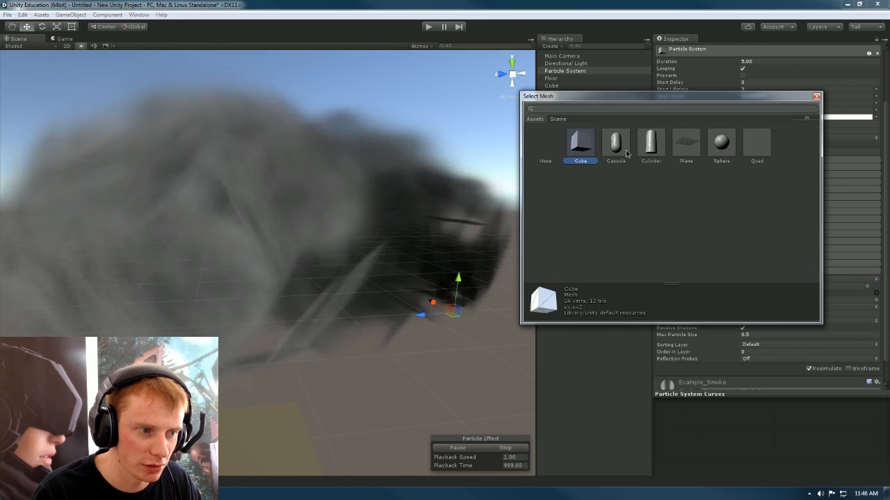
pyautogui.doubleClick(616, 144)
pyautogui.keyDown('alt'); pyautogui.moveTo(342, 328); pyautogui.dragTo(344, 311); pyautogui.keyUp('alt')
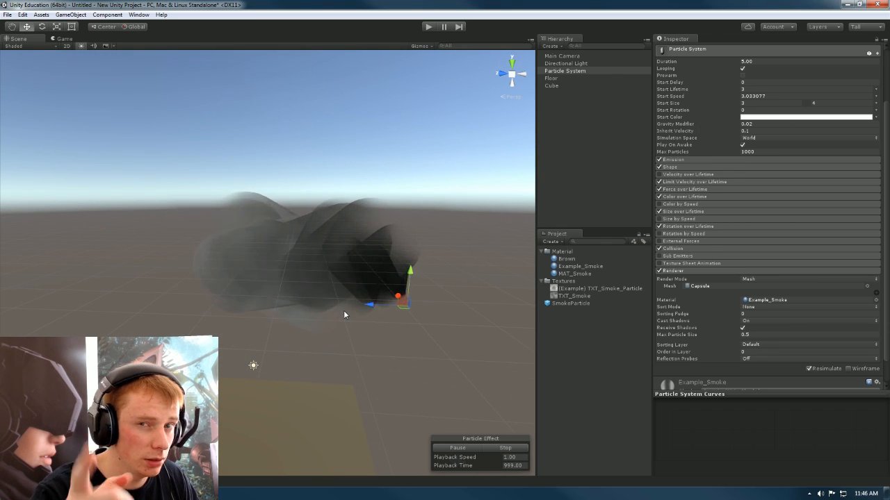
pyautogui.keyDown('alt'); pyautogui.moveTo(363, 236); pyautogui.dragTo(512, 216, button='right'); pyautogui.keyUp('alt')
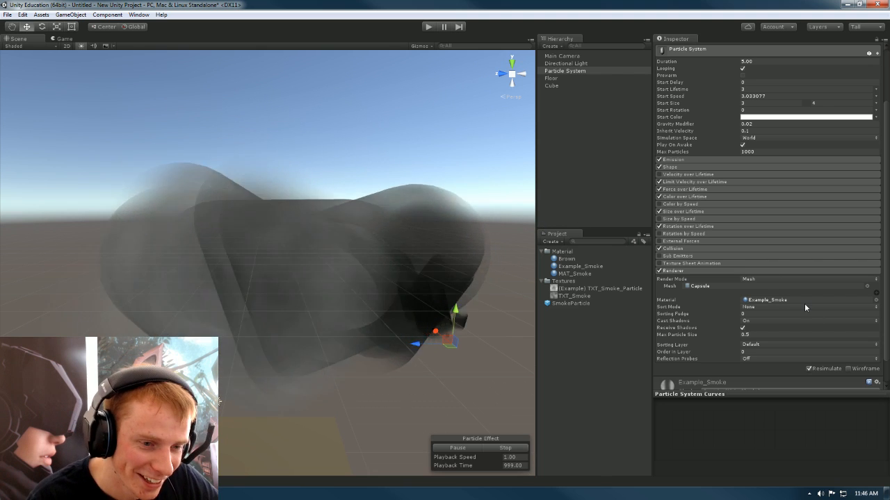
# Step: Set the smoke's Render Mode back to Billboard and locate its Example_Smoke material in the project
pyautogui.click(867, 286)
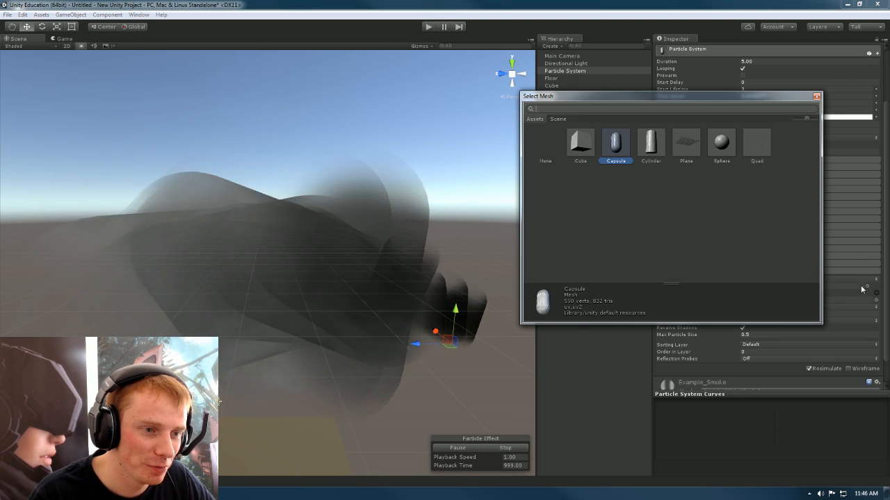
pyautogui.click(817, 97)
pyautogui.click(832, 280)
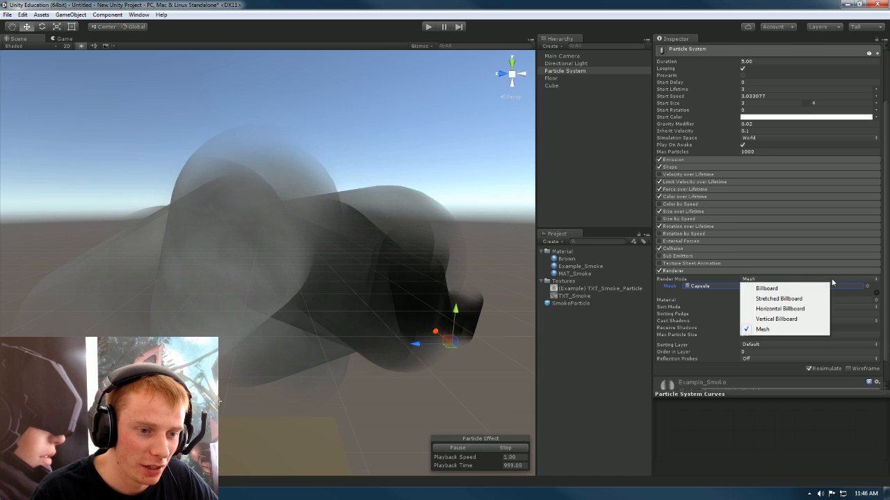
pyautogui.click(766, 288)
pyautogui.keyDown('alt'); pyautogui.moveTo(445, 258); pyautogui.dragTo(390, 261); pyautogui.keyUp('alt')
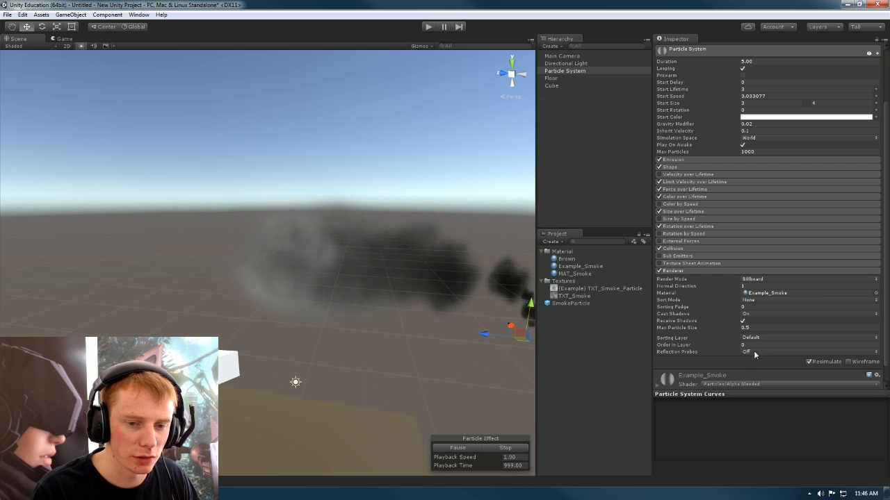
pyautogui.click(768, 295)
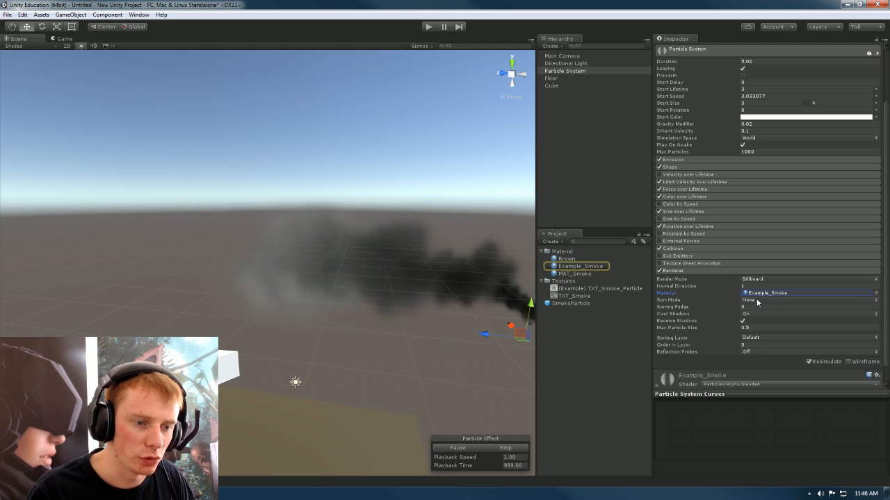
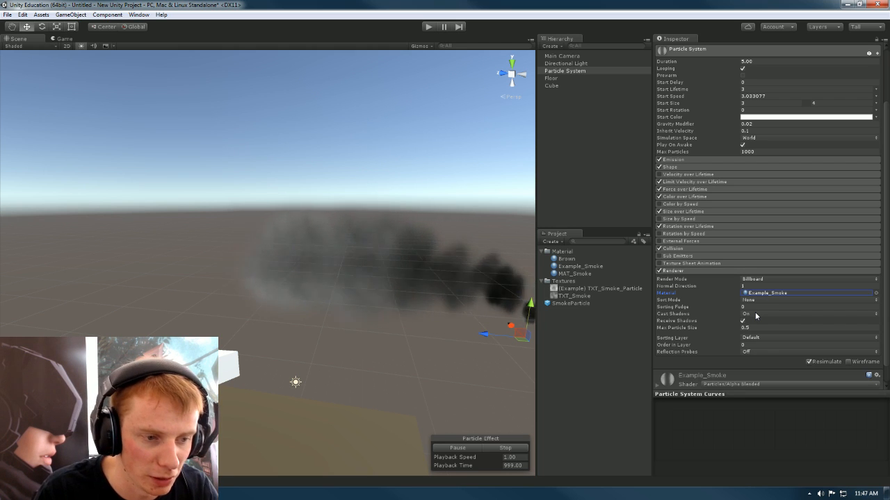
# Step: Set the smoke renderer's Cast Shadows option to Two Sided and view the plume near the slab from another angle
pyautogui.click(757, 314)
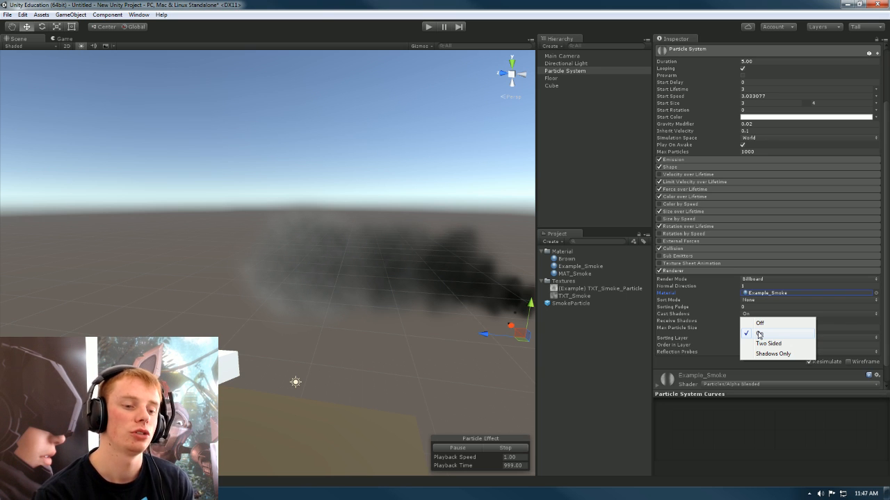
pyautogui.keyDown('alt'); pyautogui.moveTo(30, 186); pyautogui.dragTo(336, 221); pyautogui.keyUp('alt')
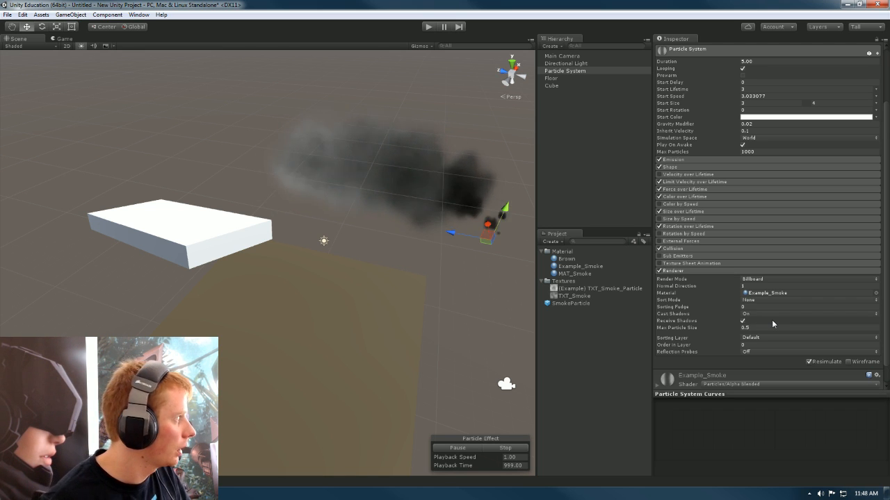
pyautogui.scroll(-1, 765, 318)
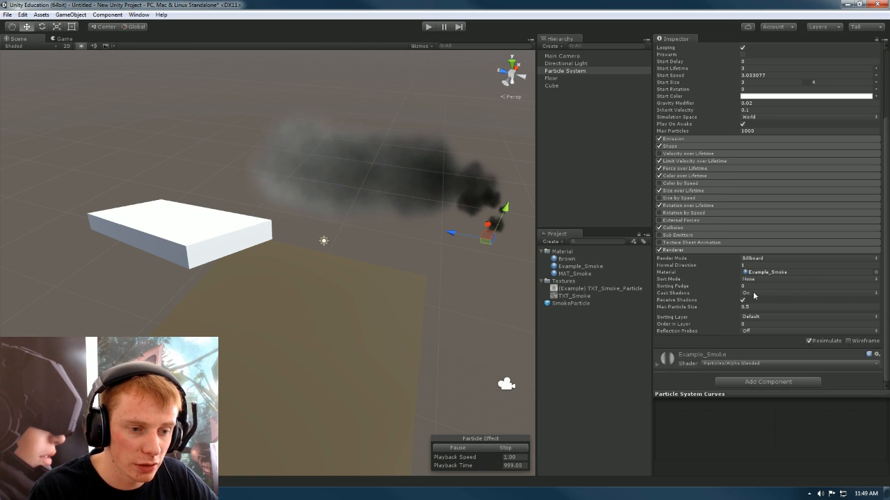
pyautogui.click(757, 293)
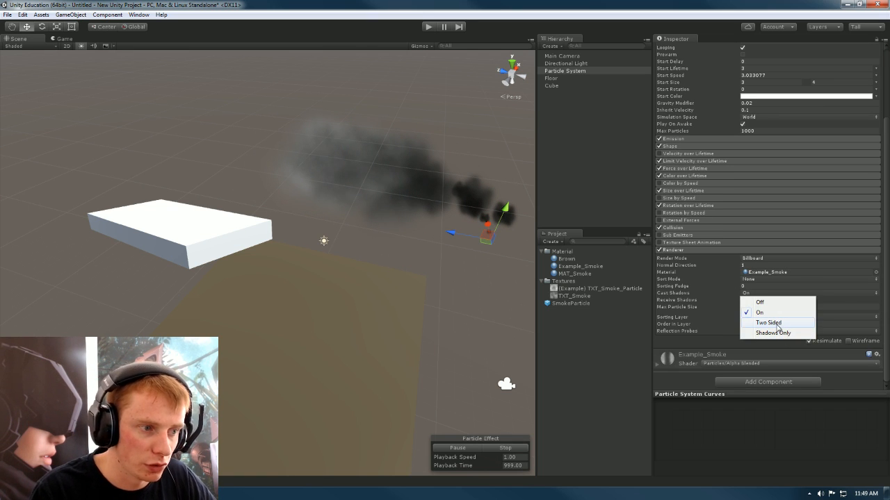
pyautogui.click(777, 324)
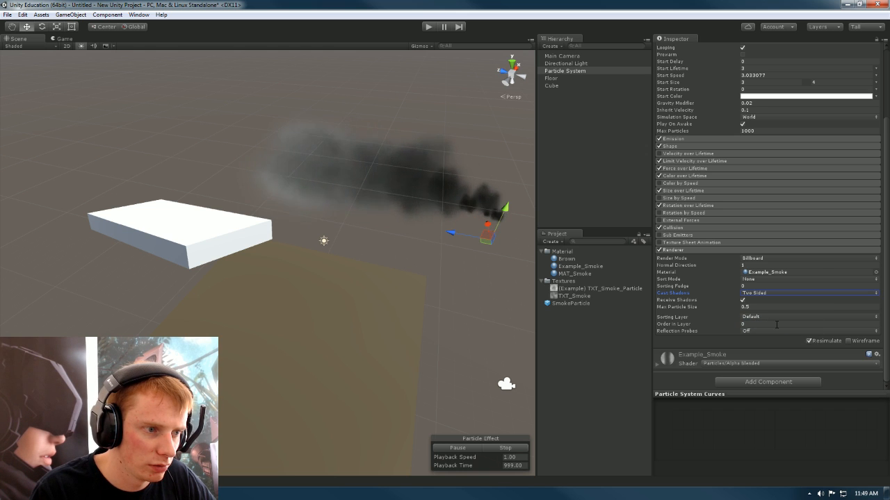
pyautogui.keyDown('alt'); pyautogui.moveTo(427, 254); pyautogui.dragTo(352, 220); pyautogui.keyUp('alt')
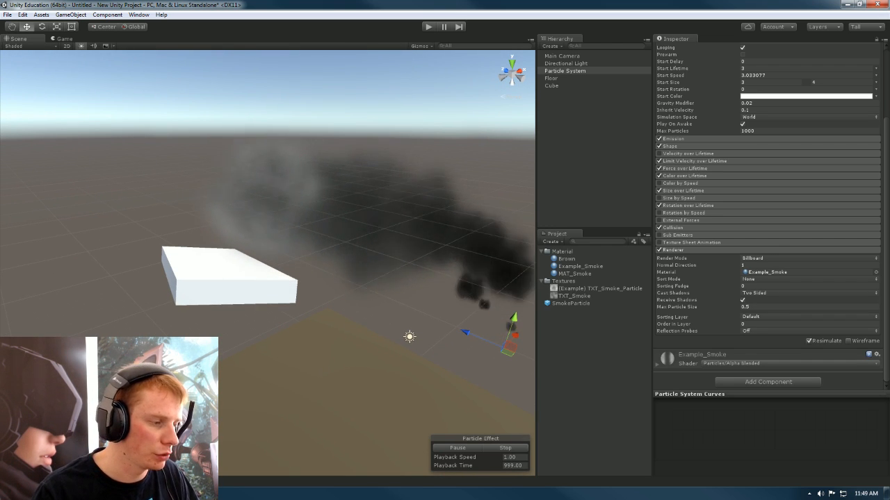
# Step: Launch Autodesk Maya 2015
pyautogui.press('super')
pyautogui.write('maya')
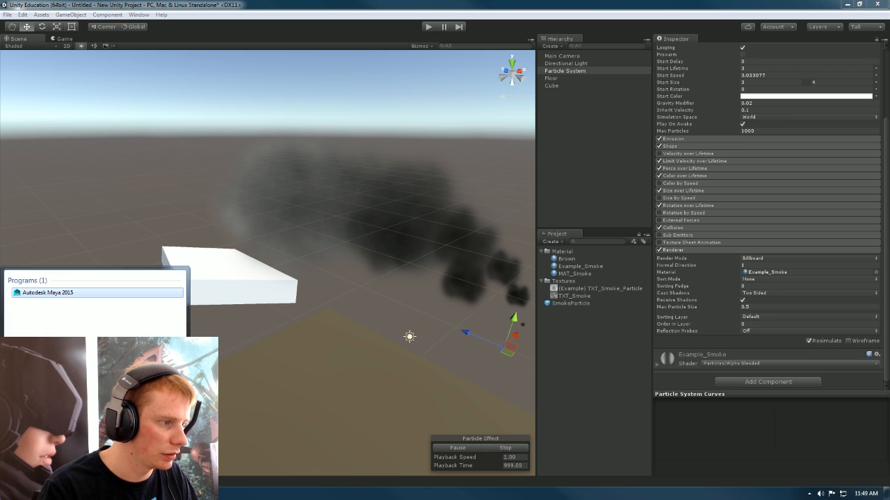
pyautogui.press('Return')
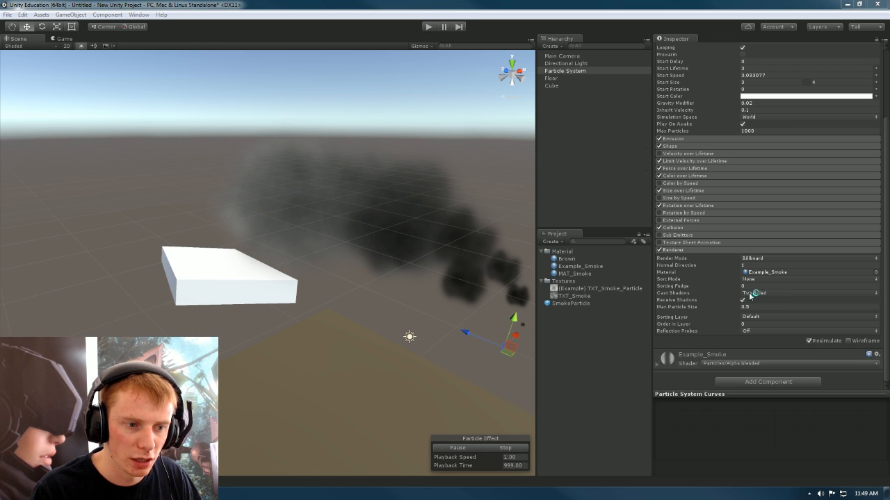
# Step: Set the smoke renderer's Cast Shadows option back to On and view the smoke from above
pyautogui.keyDown('alt'); pyautogui.moveTo(292, 264); pyautogui.dragTo(334, 290); pyautogui.keyUp('alt')
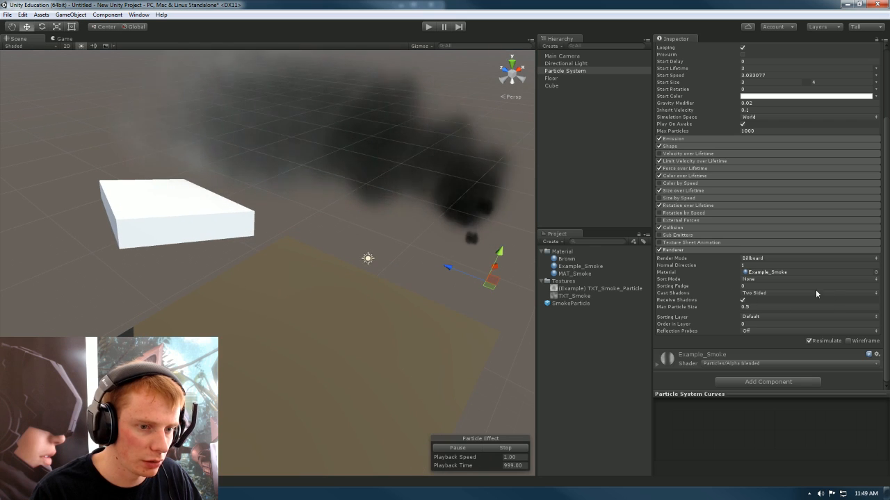
pyautogui.click(759, 292)
pyautogui.click(765, 315)
pyautogui.keyDown('alt'); pyautogui.moveTo(290, 219); pyautogui.dragTo(327, 337); pyautogui.keyUp('alt')
pyautogui.keyDown('alt'); pyautogui.moveTo(417, 314); pyautogui.dragTo(346, 325); pyautogui.keyUp('alt')
pyautogui.keyDown('alt'); pyautogui.moveTo(303, 264); pyautogui.dragTo(295, 306); pyautogui.keyUp('alt')
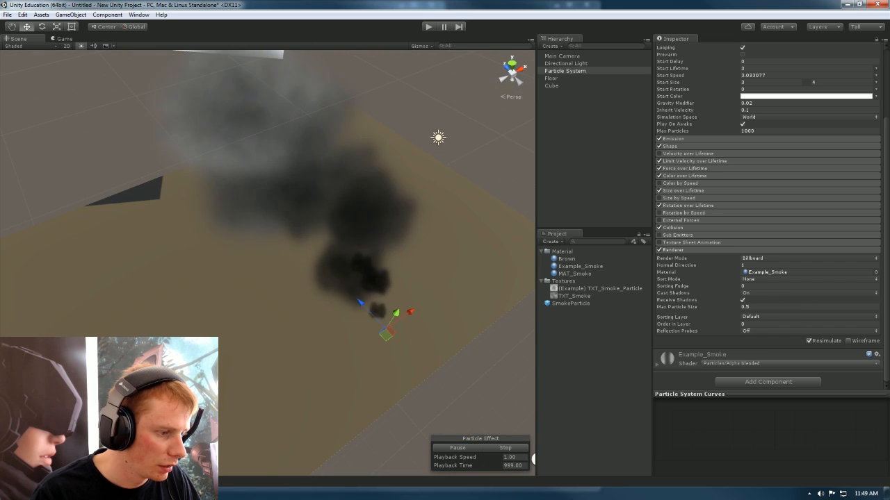
# Step: Switch to Maya, dismiss its Interaction Mode and Desktop Analytics Program dialogs, and maximize the window
pyautogui.click(195, 493)
pyautogui.click(288, 456)
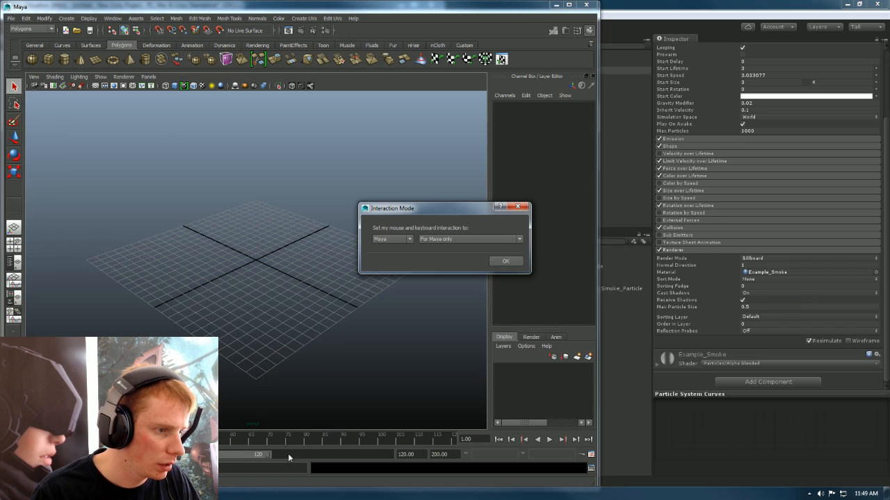
pyautogui.click(517, 207)
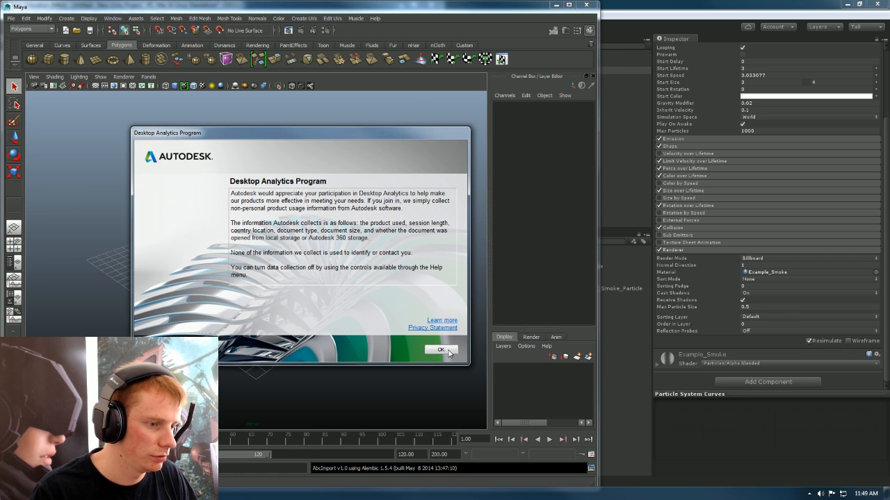
pyautogui.click(441, 350)
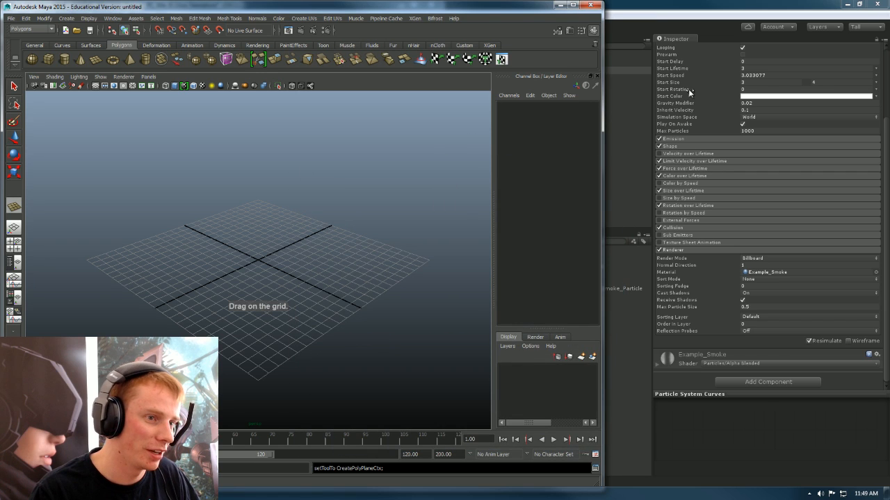
pyautogui.click(573, 5)
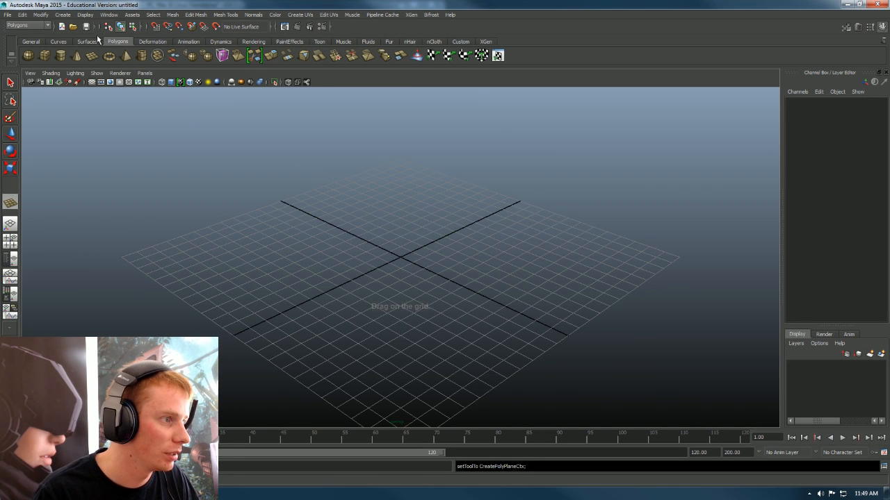
# Step: Draw a square polygon plane near the middle of the grid and inspect it from above and below
pyautogui.moveTo(412, 221); pyautogui.dragTo(409, 339)
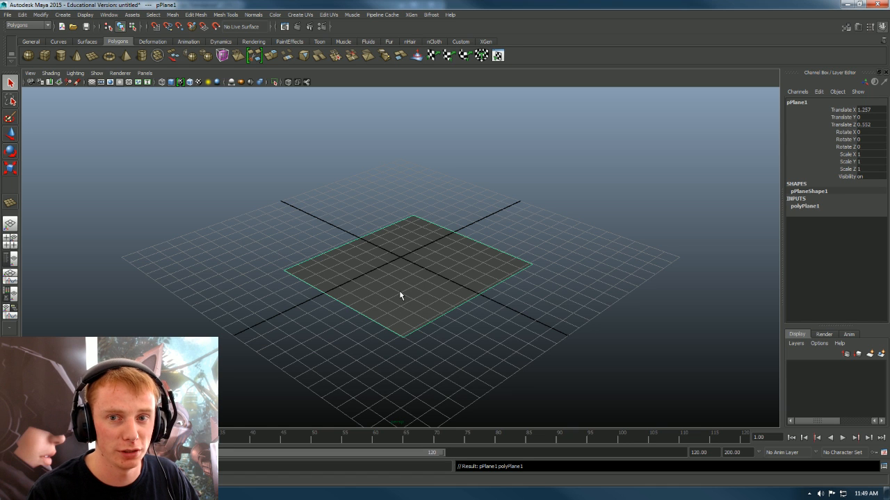
pyautogui.keyDown('alt'); pyautogui.moveTo(316, 266); pyautogui.dragTo(330, 214); pyautogui.keyUp('alt')
pyautogui.keyDown('alt'); pyautogui.moveTo(345, 291); pyautogui.dragTo(360, 280); pyautogui.keyUp('alt')
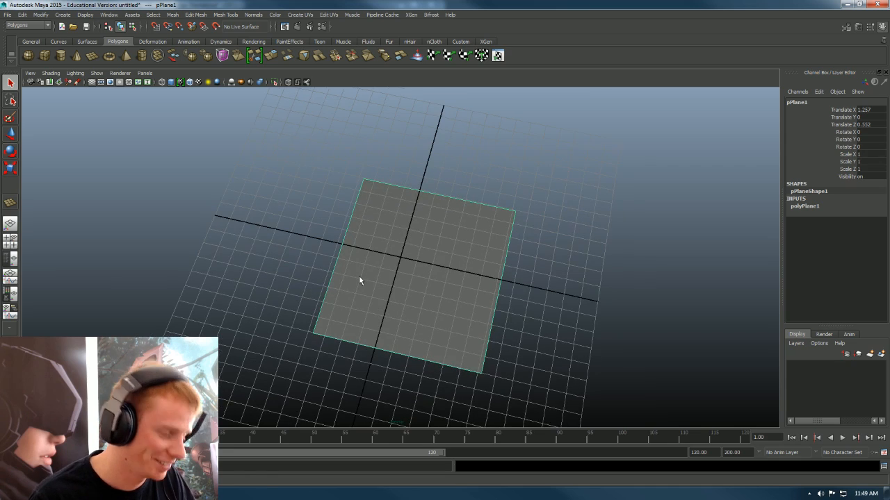
pyautogui.press('w')
pyautogui.keyDown('alt'); pyautogui.moveTo(413, 280); pyautogui.dragTo(441, 104); pyautogui.keyUp('alt')
pyautogui.click(602, 249)
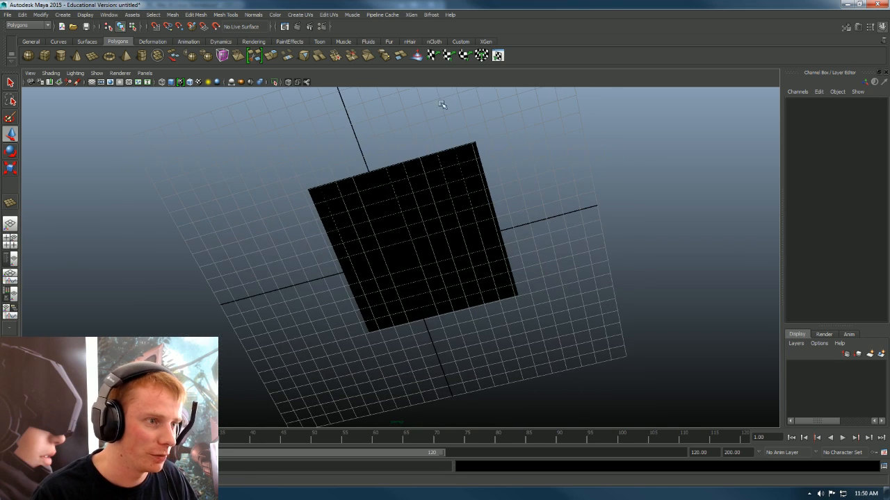
# Step: Render the plane from two viewing angles to compare its sides and close the Render View
pyautogui.click(301, 26)
pyautogui.click(788, 171)
pyautogui.keyDown('alt'); pyautogui.moveTo(611, 306); pyautogui.dragTo(486, 223); pyautogui.keyUp('alt')
pyautogui.click(296, 27)
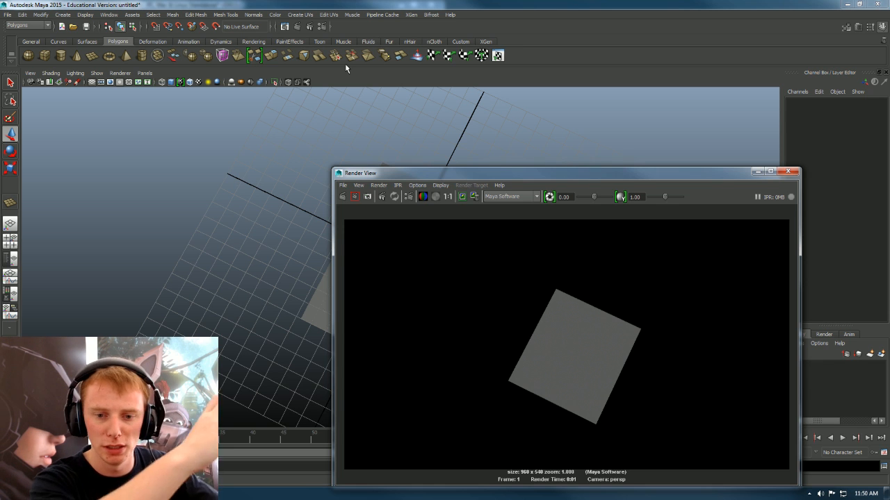
pyautogui.click(788, 172)
# Step: Move the plane above the grid to about X -0.08, Y 1.86
pyautogui.keyDown('alt'); pyautogui.moveTo(529, 292); pyautogui.dragTo(434, 268); pyautogui.keyUp('alt')
pyautogui.click(441, 265)
pyautogui.moveTo(398, 238); pyautogui.dragTo(399, 215)
pyautogui.keyDown('alt'); pyautogui.moveTo(523, 253); pyautogui.dragTo(535, 263); pyautogui.keyUp('alt')
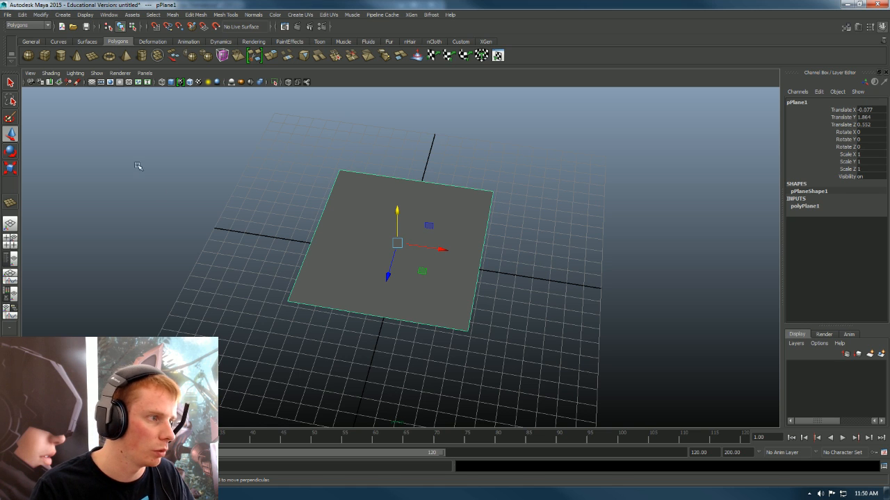
# Step: Enable Backface Culling for the viewport and view the plane from its upper side and its underside
pyautogui.click(51, 73)
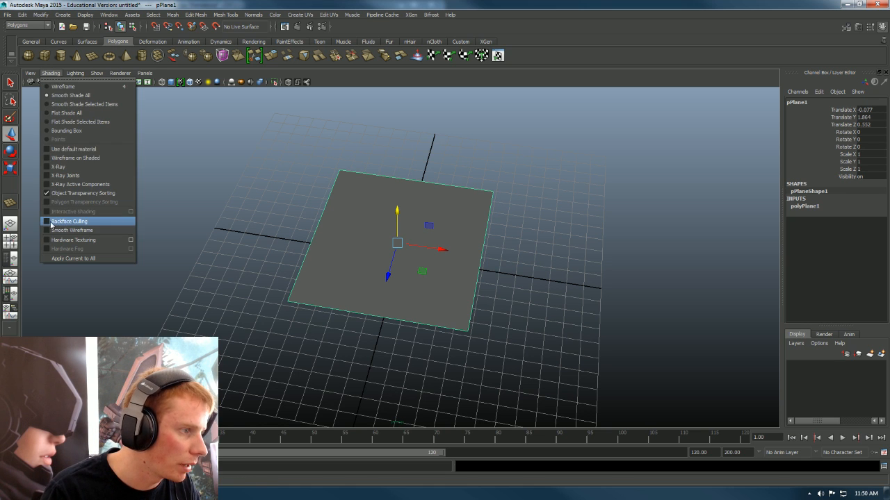
pyautogui.click(54, 223)
pyautogui.click(50, 73)
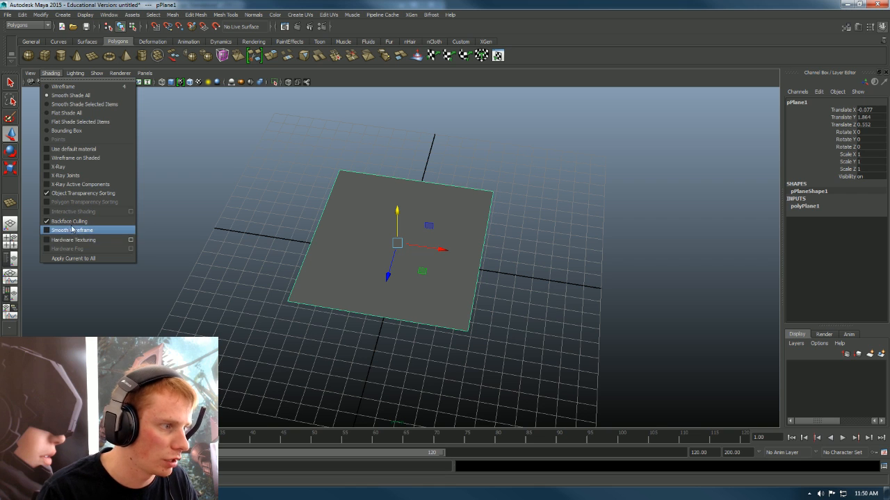
pyautogui.click(596, 297)
pyautogui.keyDown('alt'); pyautogui.moveTo(541, 297); pyautogui.dragTo(542, 296); pyautogui.keyUp('alt')
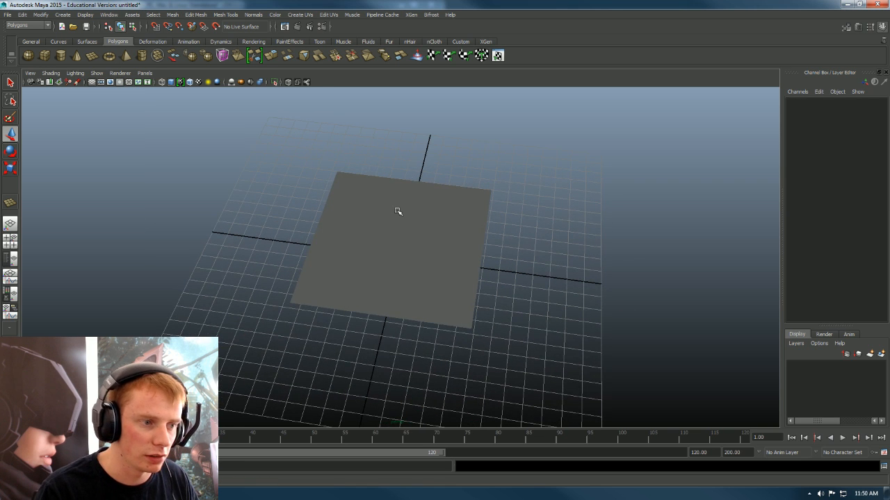
pyautogui.keyDown('alt'); pyautogui.moveTo(465, 250); pyautogui.dragTo(472, 173); pyautogui.keyUp('alt')
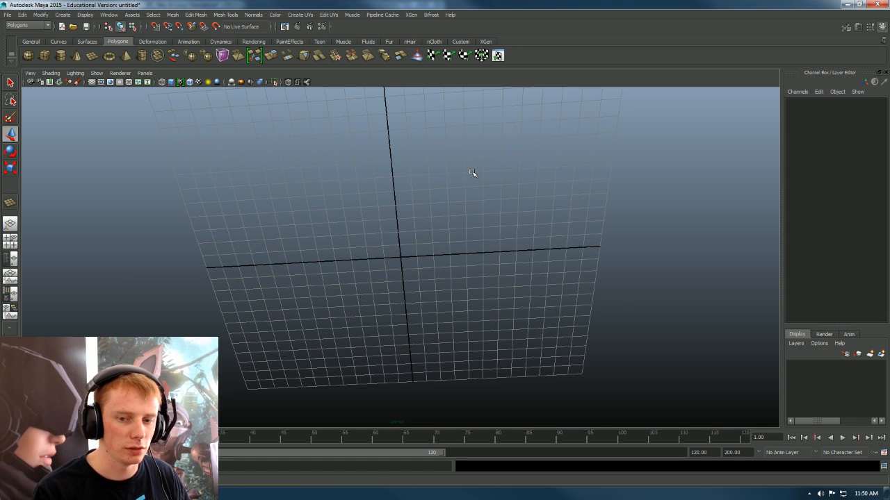
# Step: Select the plane, examine it from above and below, and turn Backface Culling off for the viewport
pyautogui.keyDown('alt'); pyautogui.moveTo(477, 173); pyautogui.dragTo(491, 272); pyautogui.keyUp('alt')
pyautogui.click(412, 259)
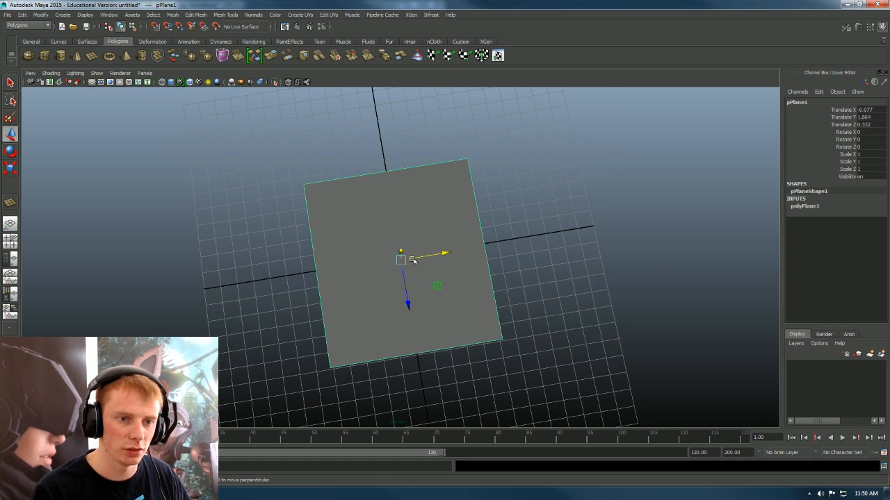
pyautogui.keyDown('alt'); pyautogui.moveTo(583, 242); pyautogui.dragTo(581, 209); pyautogui.keyUp('alt')
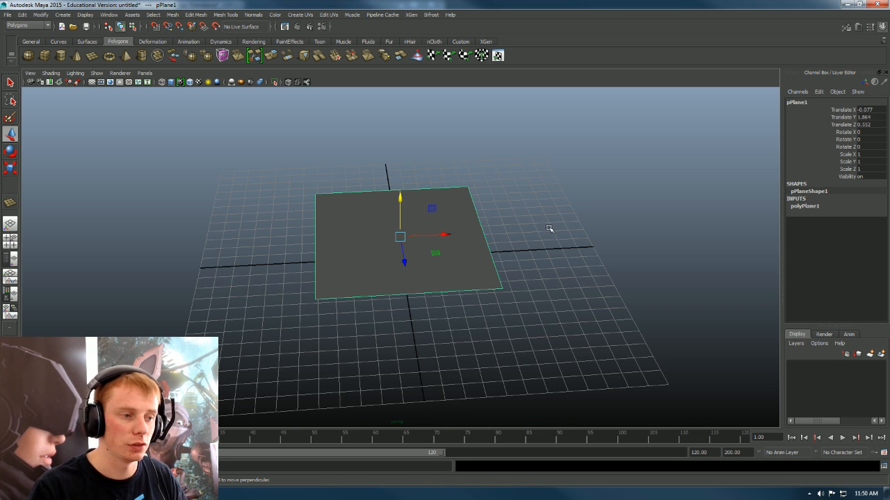
pyautogui.keyDown('alt'); pyautogui.moveTo(560, 263); pyautogui.dragTo(562, 278); pyautogui.keyUp('alt')
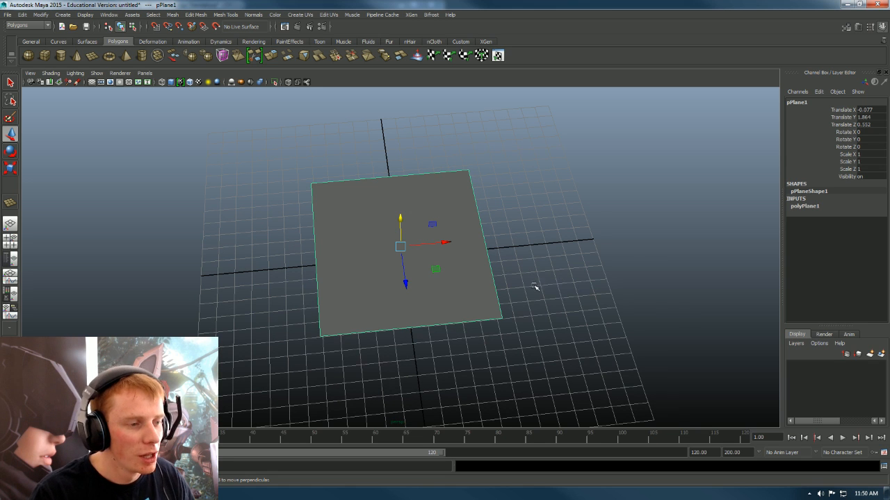
pyautogui.keyDown('alt'); pyautogui.moveTo(536, 287); pyautogui.dragTo(556, 280); pyautogui.keyUp('alt')
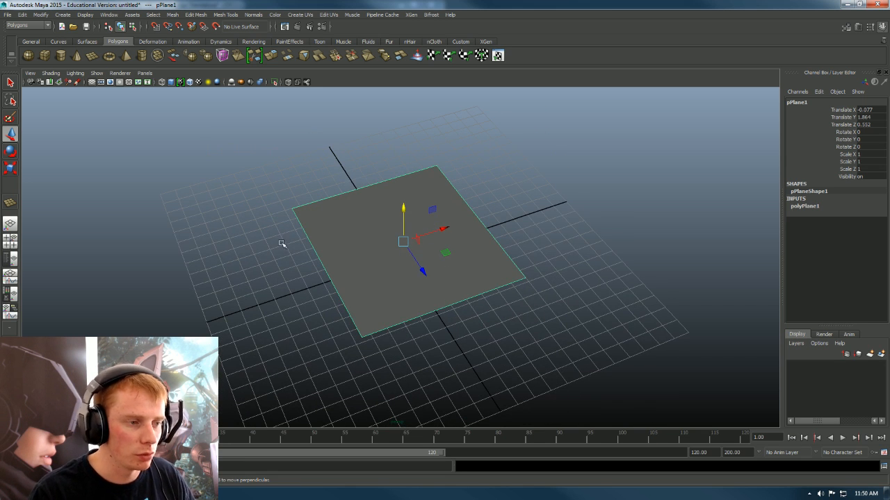
pyautogui.keyDown('alt'); pyautogui.moveTo(626, 284); pyautogui.dragTo(610, 219); pyautogui.keyUp('alt')
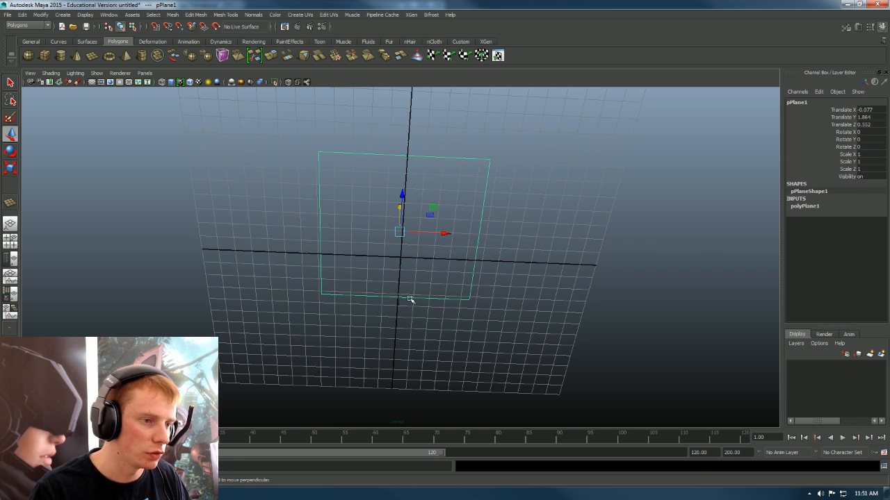
pyautogui.click(53, 73)
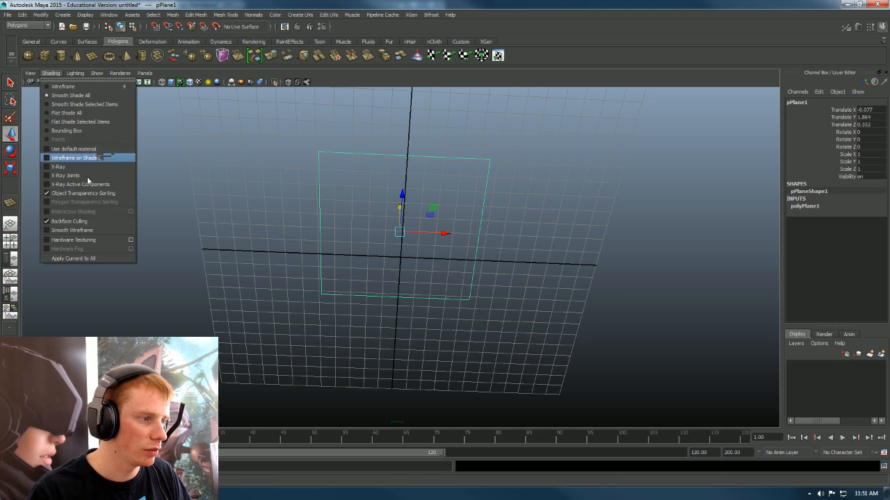
pyautogui.click(81, 221)
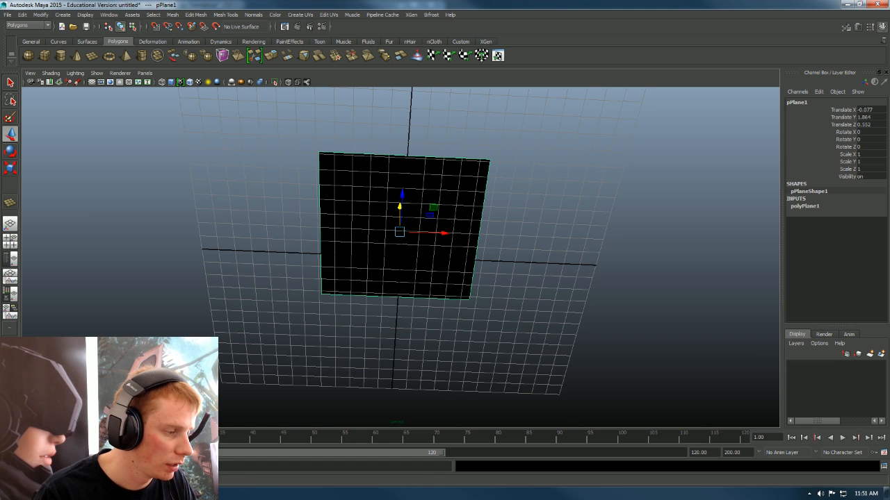
# Step: Switch back to Unity, try a different Render Mode on the smoke, and restore Billboard
pyautogui.hotkey('alt', 'Tab')
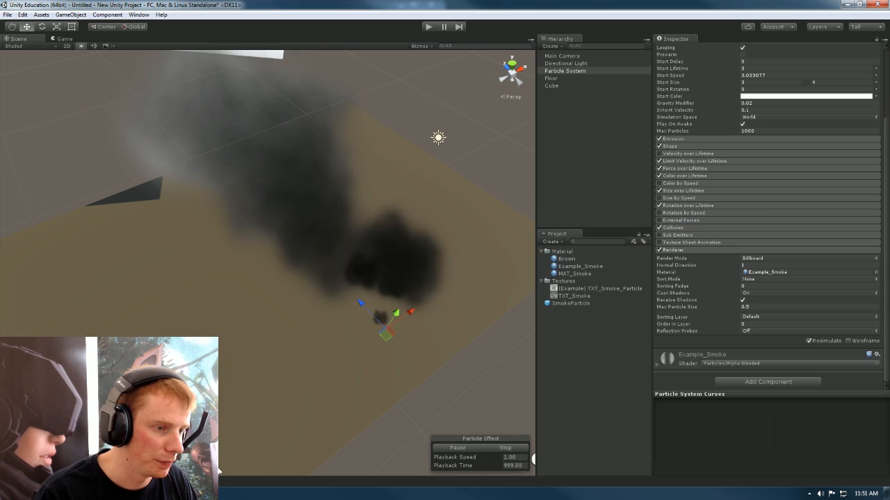
pyautogui.click(778, 259)
pyautogui.click(779, 288)
pyautogui.keyDown('alt'); pyautogui.moveTo(421, 301); pyautogui.dragTo(543, 276); pyautogui.keyUp('alt')
pyautogui.click(796, 260)
pyautogui.click(786, 260)
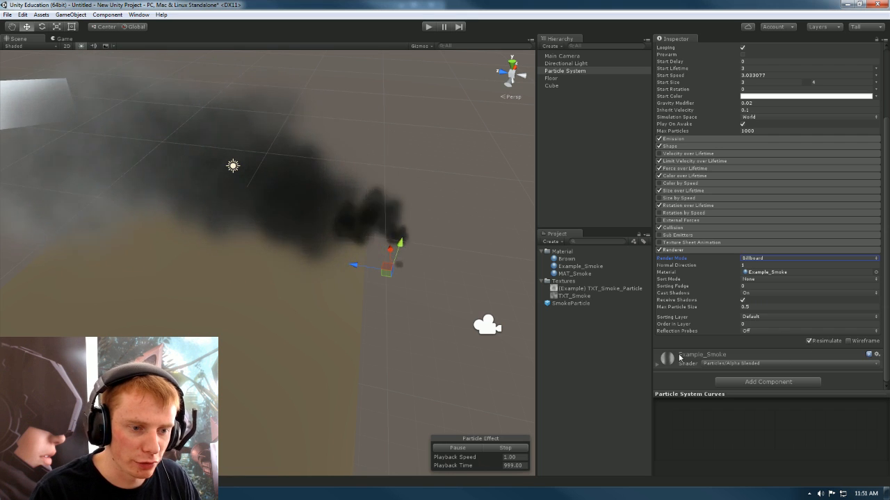
# Step: Expand the Example_Smoke material to examine its tint, texture and Soft Particles Factor settings, and return to the Particle System's main properties
pyautogui.click(799, 356)
pyautogui.scroll(-2, 800, 356)
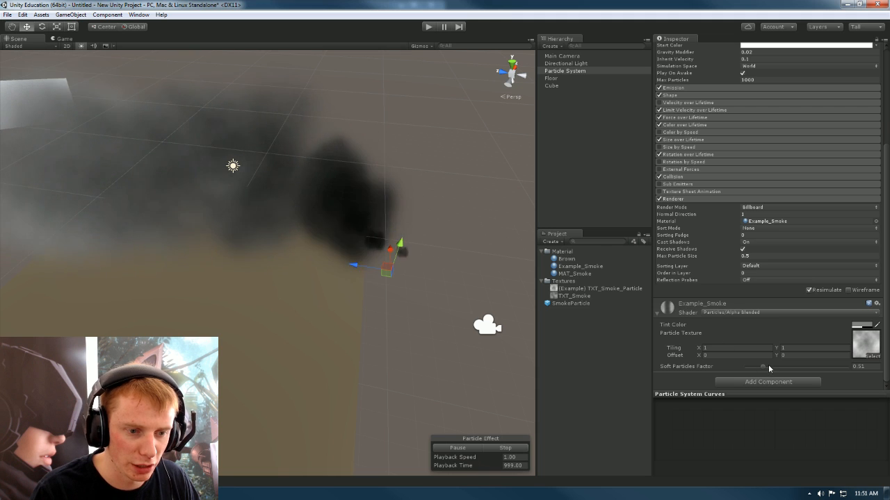
pyautogui.scroll(5, 705, 343)
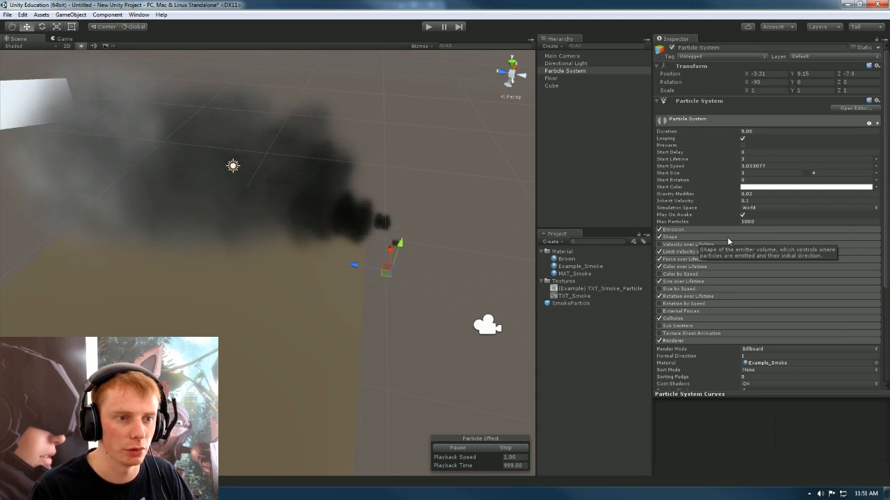
# Step: Move the particle emitter along its Z axis to about -2.88, toward the cube, and view its smoke trail
pyautogui.moveTo(424, 222); pyautogui.dragTo(376, 226, button='right')
pyautogui.moveTo(372, 237); pyautogui.dragTo(178, 230)
pyautogui.moveTo(179, 230); pyautogui.dragTo(327, 201, button='right')
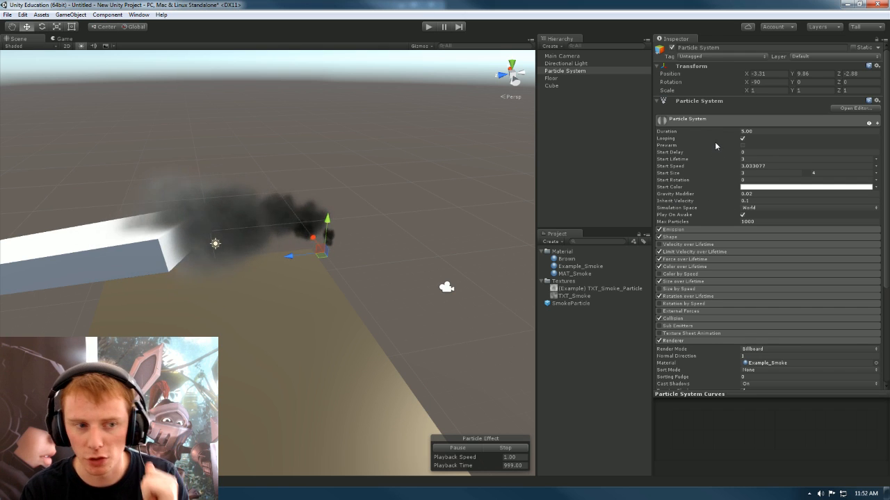
# Step: Expand the Emission and Shape modules and examine their settings along with the Renderer properties
pyautogui.click(694, 230)
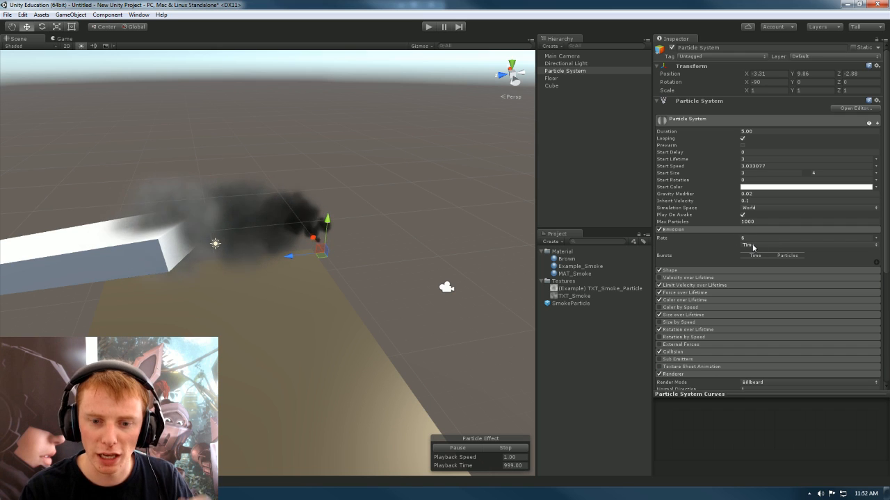
pyautogui.click(707, 269)
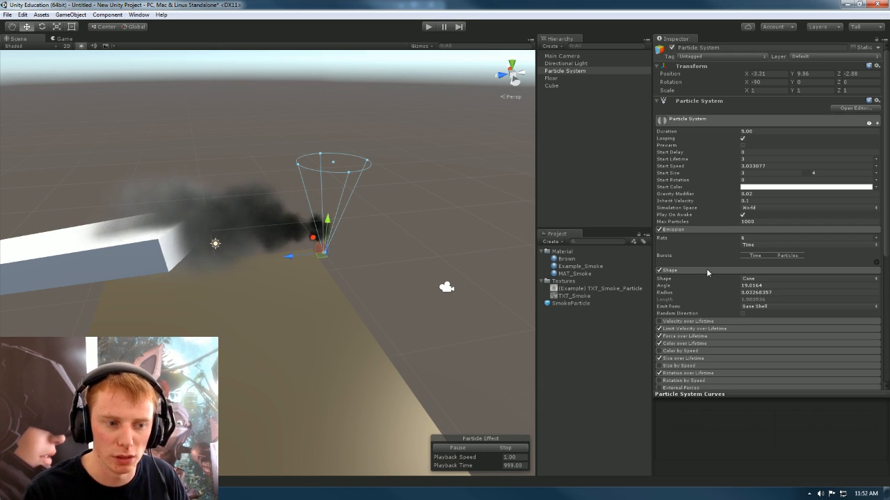
pyautogui.scroll(-3, 706, 268)
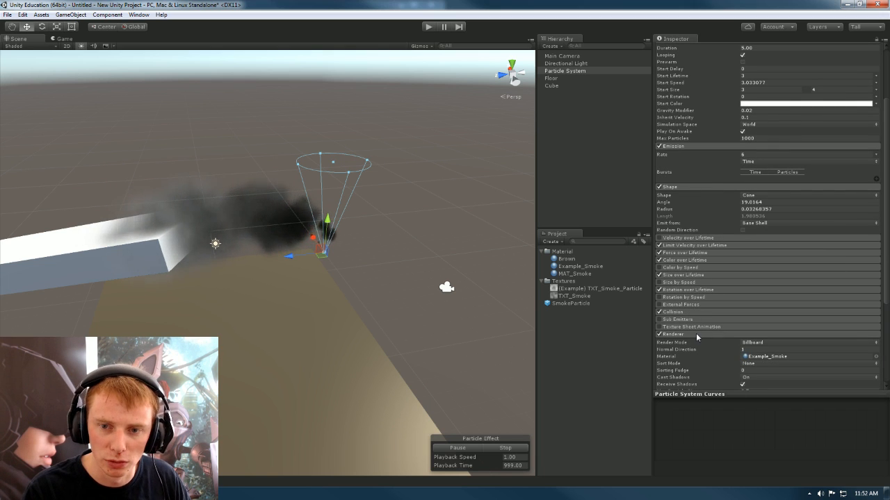
pyautogui.scroll(-3, 729, 291)
pyautogui.scroll(-1, 730, 290)
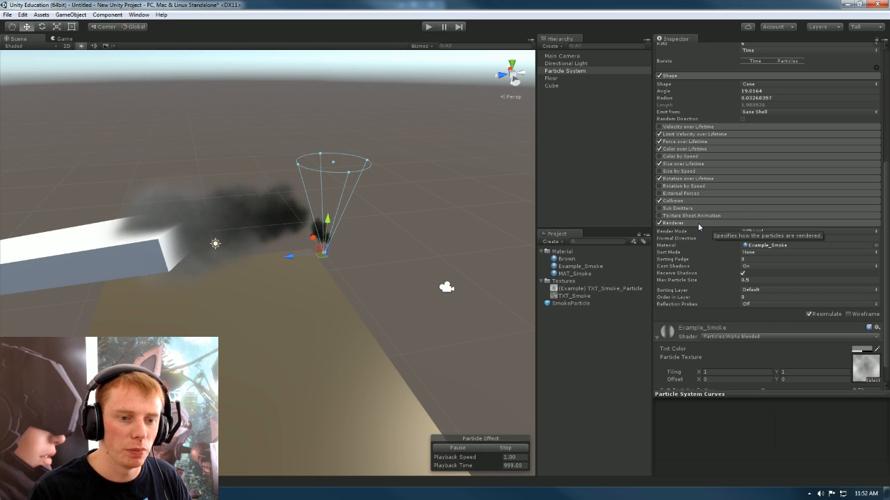
# Step: Turn on the Wireframe display for the particles, collapse the Renderer module, and view the smoke from other angles
pyautogui.click(849, 314)
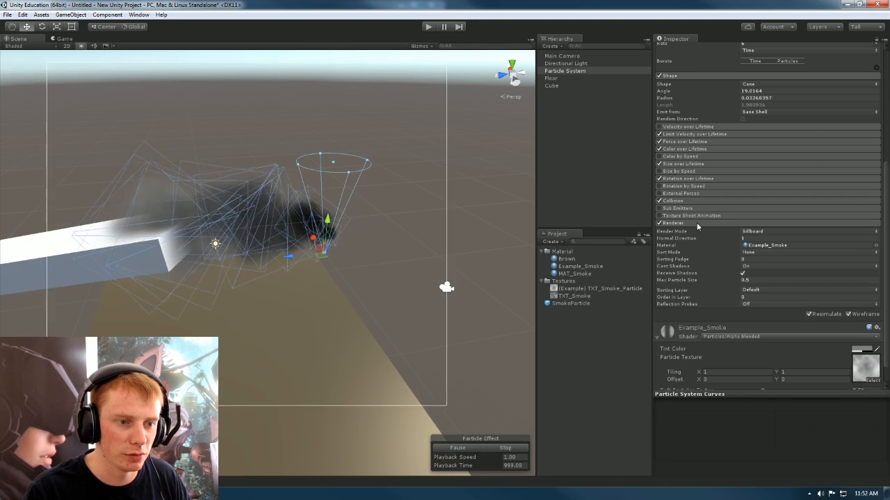
pyautogui.scroll(3, 698, 226)
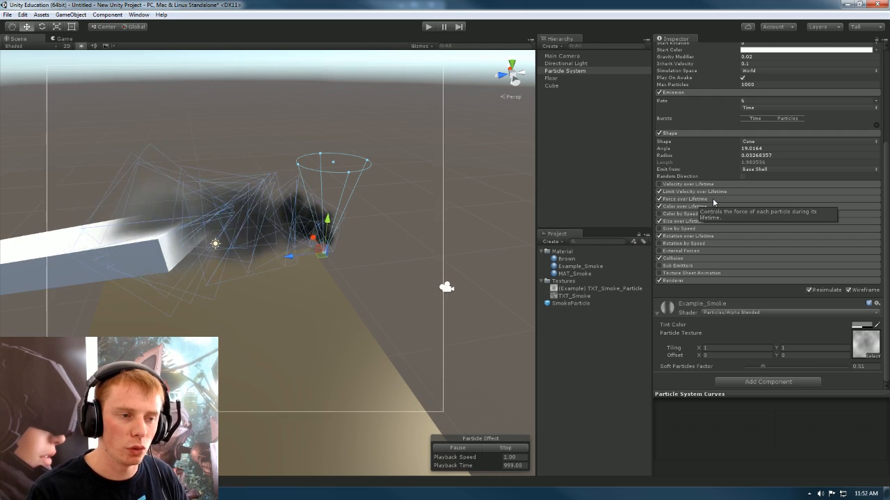
pyautogui.keyDown('alt'); pyautogui.moveTo(282, 209); pyautogui.dragTo(314, 220); pyautogui.keyUp('alt')
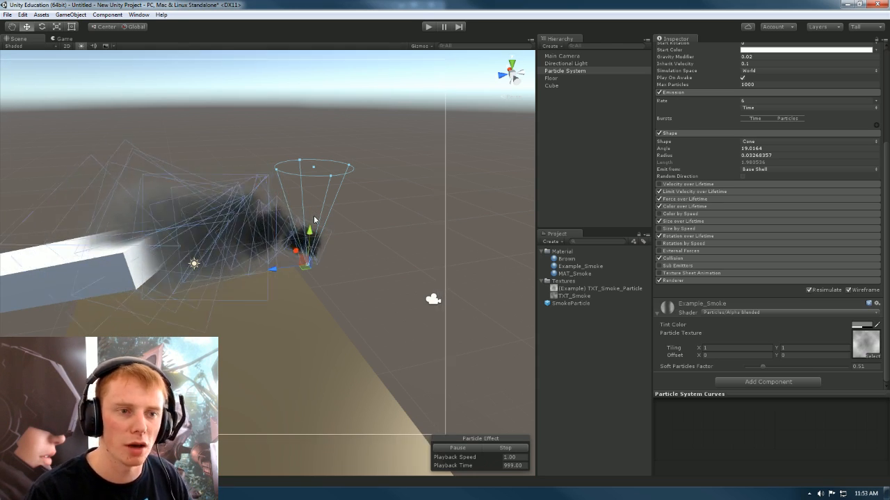
pyautogui.keyDown('alt'); pyautogui.moveTo(314, 219); pyautogui.dragTo(382, 255); pyautogui.keyUp('alt')
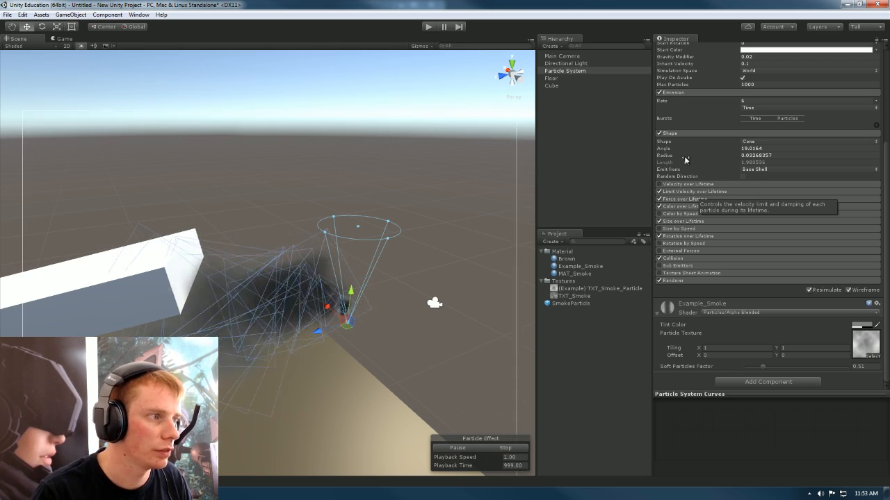
# Step: Look through the asset packages available for import, such as ParticleSystems, and close the list
pyautogui.click(41, 15)
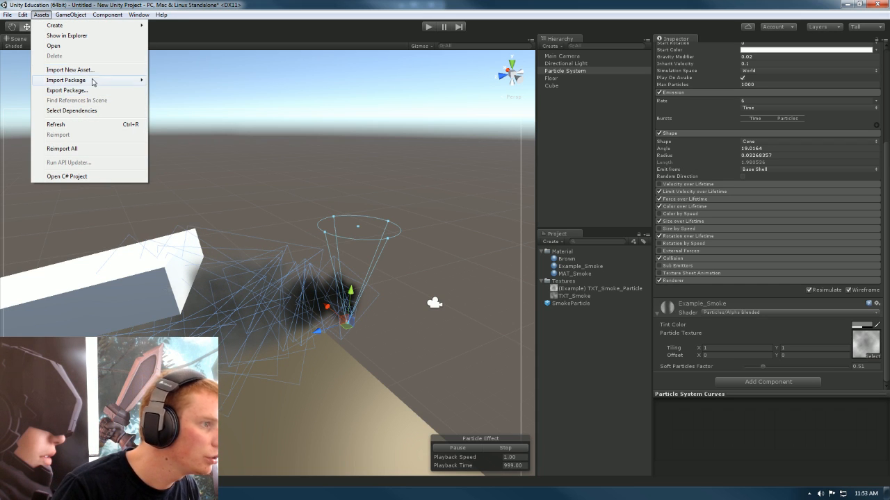
pyautogui.moveTo(93, 83)
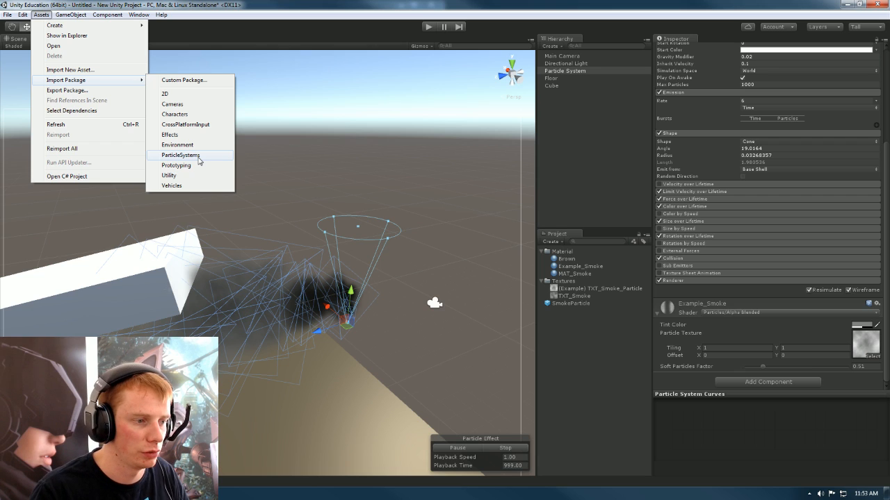
pyautogui.moveTo(411, 274); pyautogui.dragTo(417, 301, button='right')
pyautogui.press('s')
pyautogui.press('w')
pyautogui.moveTo(286, 296); pyautogui.dragTo(260, 290, button='right')
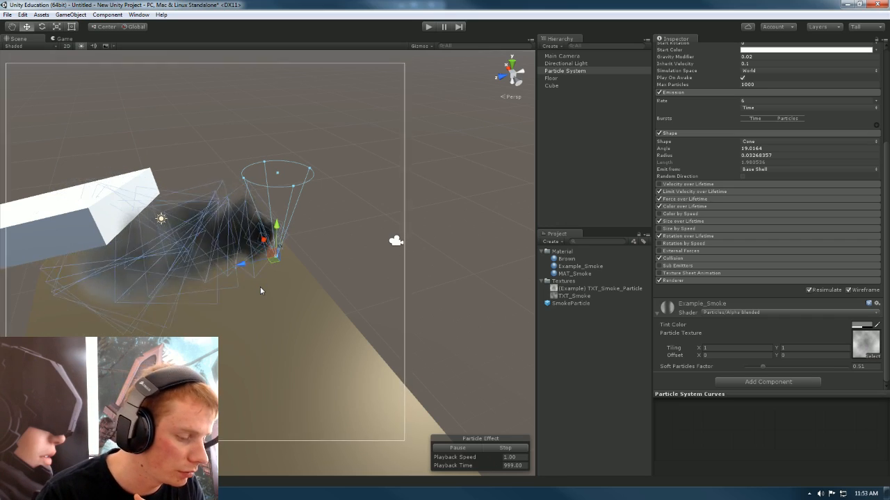
pyautogui.moveTo(260, 279)
pyautogui.mouseDown(button='right')
pyautogui.moveTo(271, 286)
pyautogui.moveTo(259, 285)
pyautogui.mouseUp(button='right')
pyautogui.press('w')
pyautogui.press('s')
pyautogui.press('w')
pyautogui.press('s')
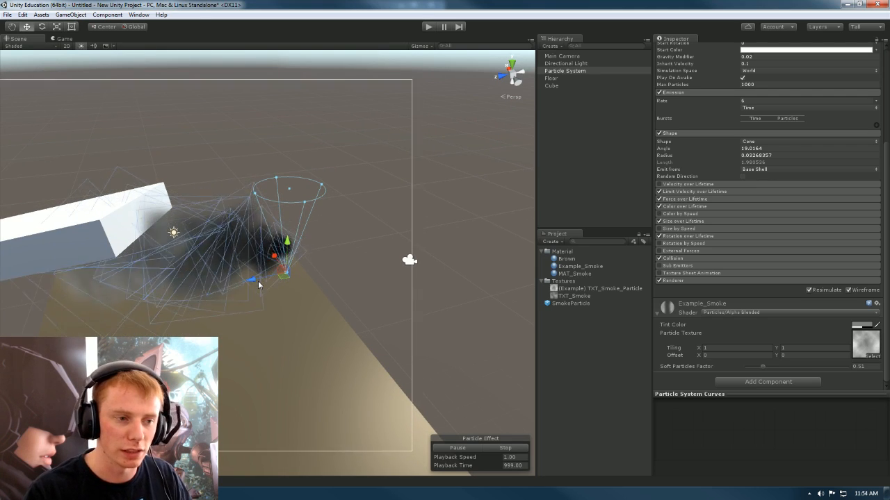
# Step: Create a project folder named Prefabs
pyautogui.rightClick(571, 342)
pyautogui.moveTo(591, 184)
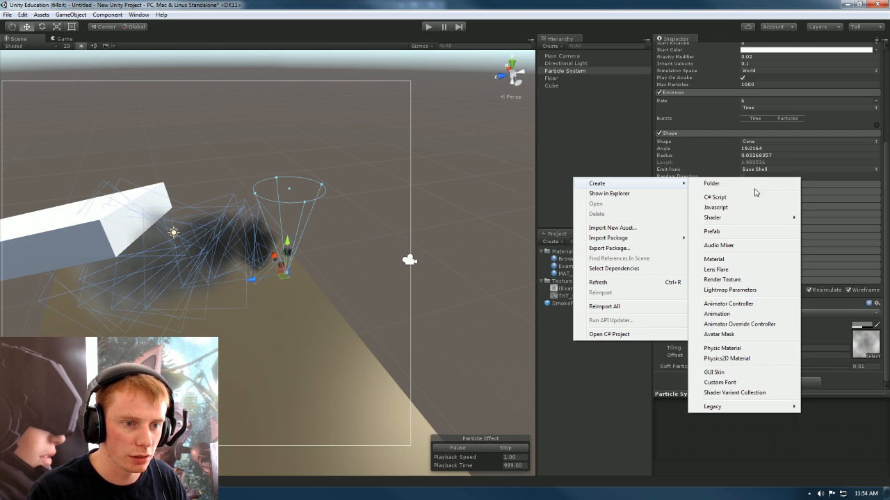
pyautogui.click(711, 184)
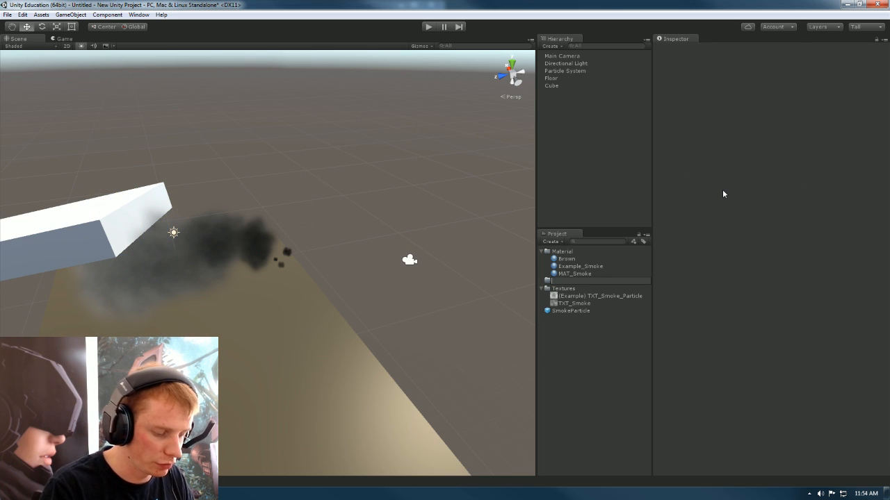
pyautogui.press('Return')
# Step: Create a prefab named Smoke inside the Prefabs folder
pyautogui.rightClick(575, 283)
pyautogui.moveTo(598, 287)
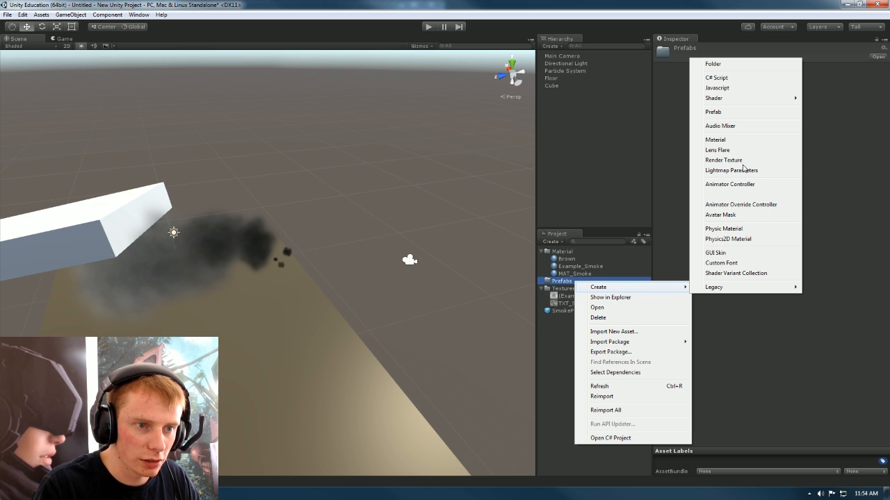
pyautogui.click(713, 112)
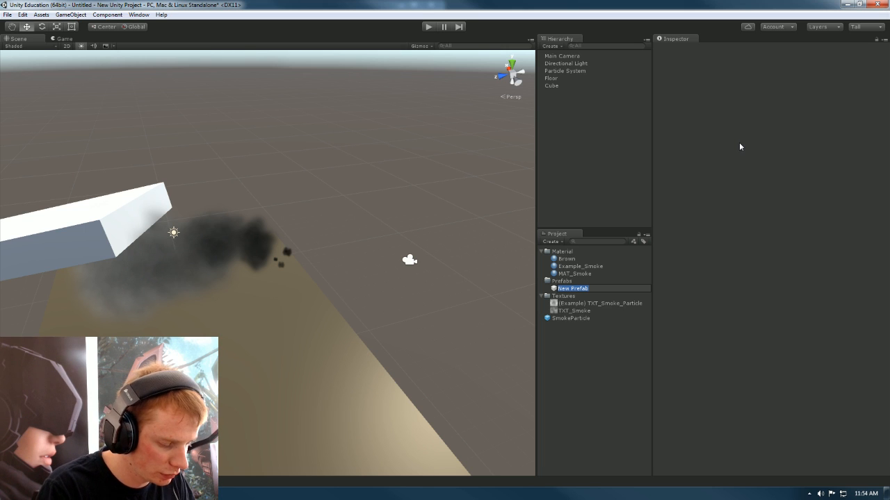
pyautogui.write('Smoke')
pyautogui.press('Return')
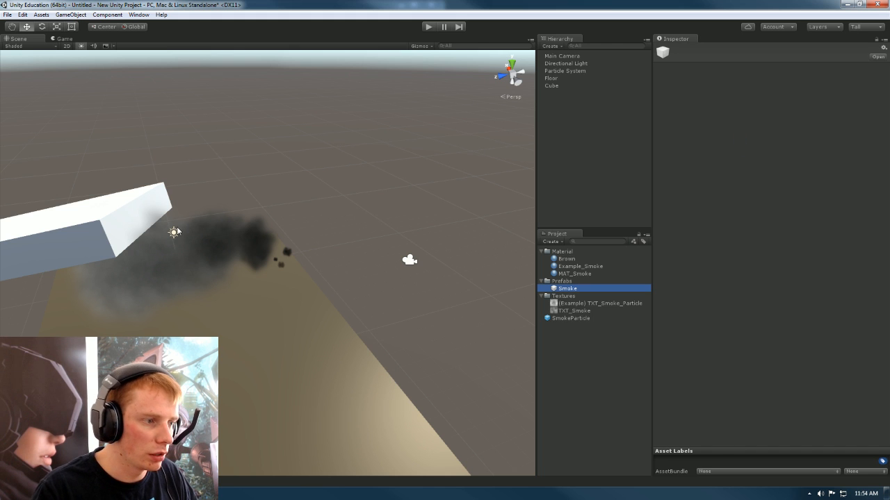
# Step: Select the Particle System and set its X, Y and Z position to 0
pyautogui.click(240, 248)
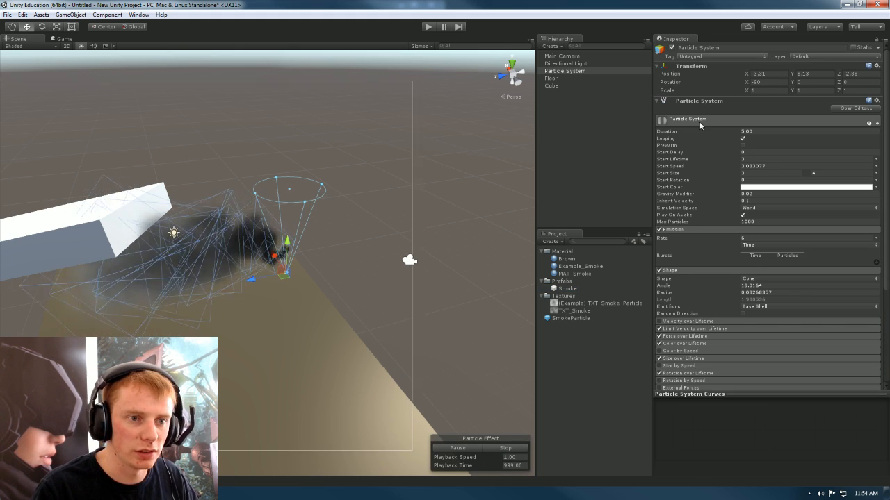
pyautogui.click(777, 74)
pyautogui.write('0')
pyautogui.press('Tab')
pyautogui.write('0')
pyautogui.press('Tab')
pyautogui.write('0')
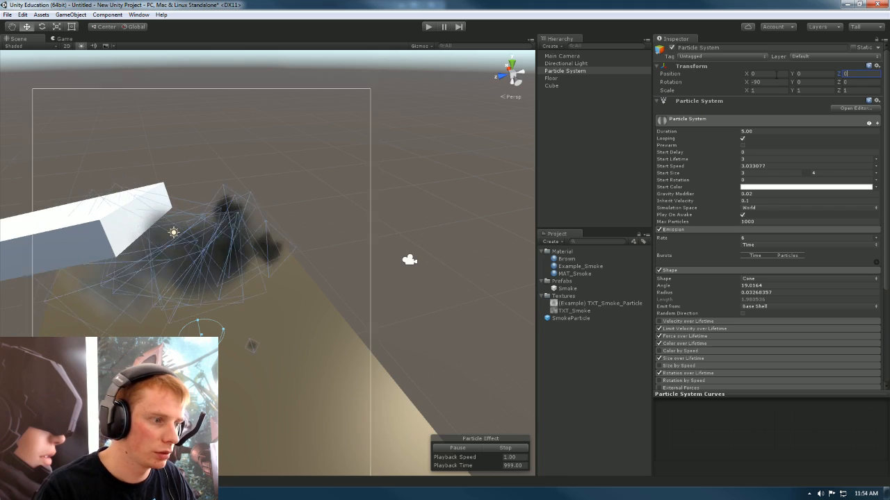
# Step: Rename the Particle System object to Smoke and store it in the Smoke prefab
pyautogui.press('w')
pyautogui.moveTo(268, 233); pyautogui.dragTo(226, 275, button='right')
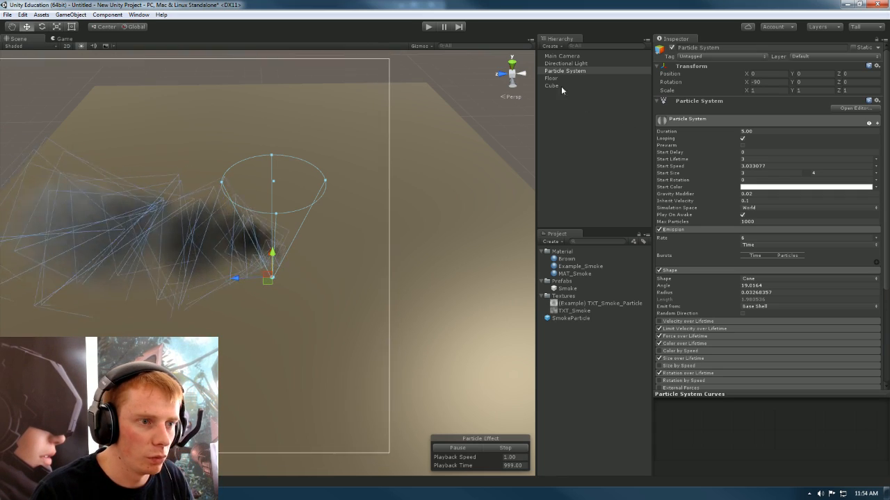
pyautogui.click(572, 73)
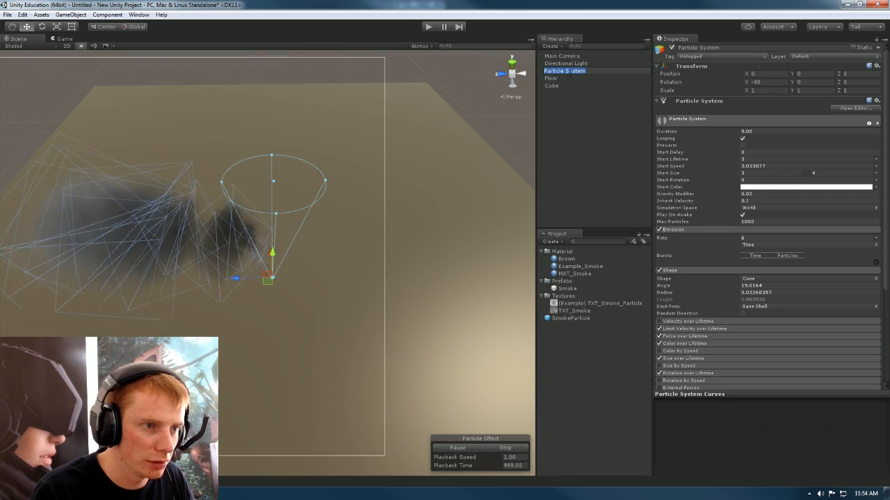
pyautogui.write('Smoke')
pyautogui.press('Return')
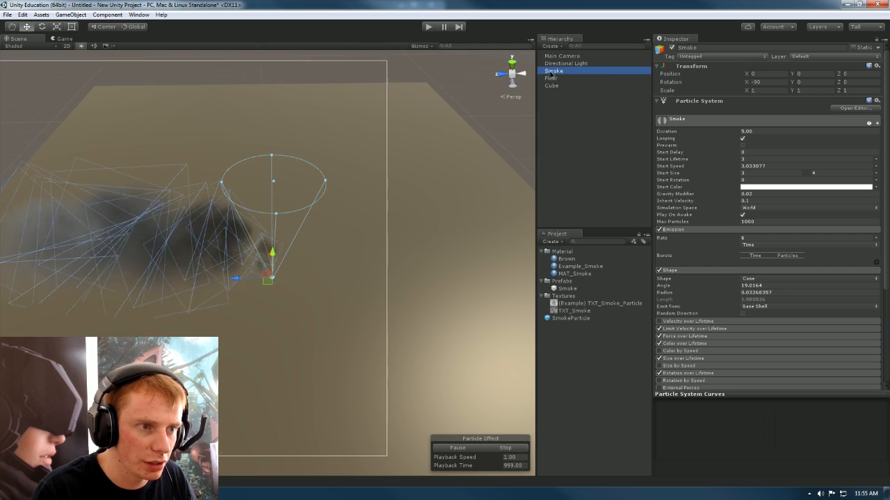
pyautogui.moveTo(552, 72); pyautogui.dragTo(565, 290)
# Step: Raise the Smoke object above the floor to a Y position of about 1.5, and deselect it
pyautogui.moveTo(344, 259)
pyautogui.mouseDown(button='right')
pyautogui.moveTo(348, 226)
pyautogui.moveTo(348, 246)
pyautogui.mouseUp(button='right')
pyautogui.press('w')
pyautogui.moveTo(283, 287); pyautogui.dragTo(283, 236)
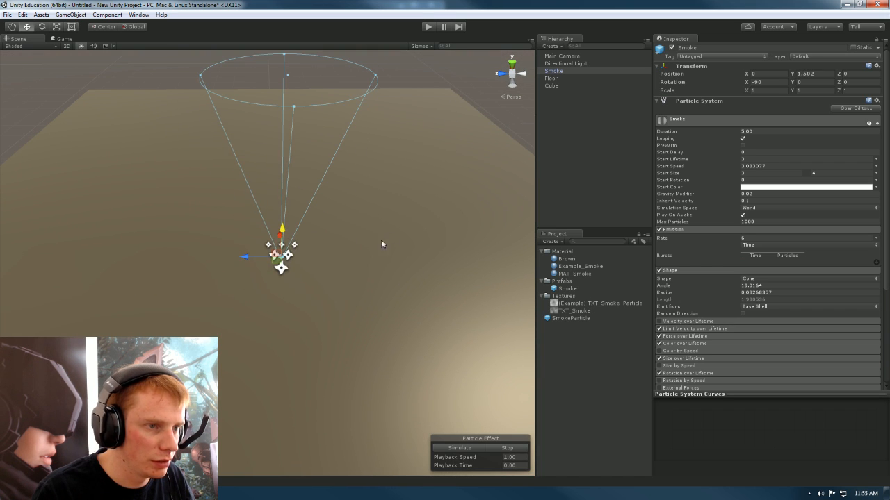
pyautogui.click(585, 129)
# Step: Place three instances of the Smoke prefab at different spots on the floor
pyautogui.click(567, 288)
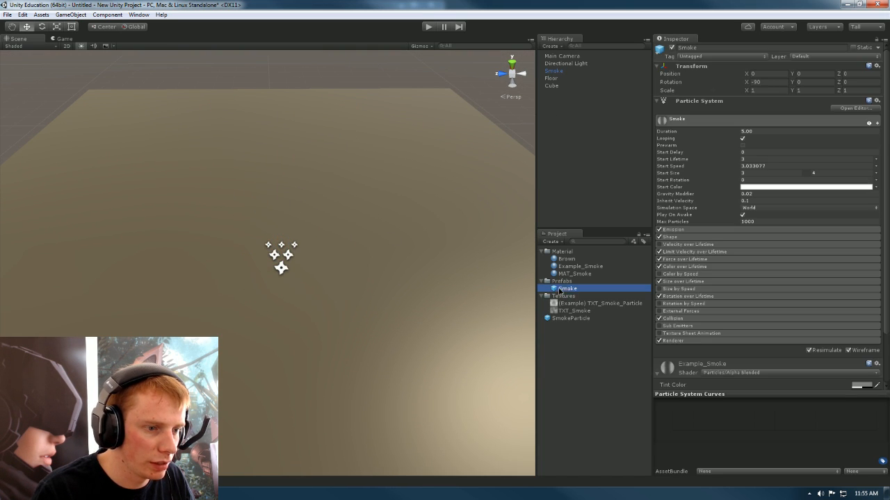
pyautogui.moveTo(564, 289); pyautogui.dragTo(409, 269)
pyautogui.moveTo(408, 270); pyautogui.dragTo(484, 223, button='right')
pyautogui.click(567, 288)
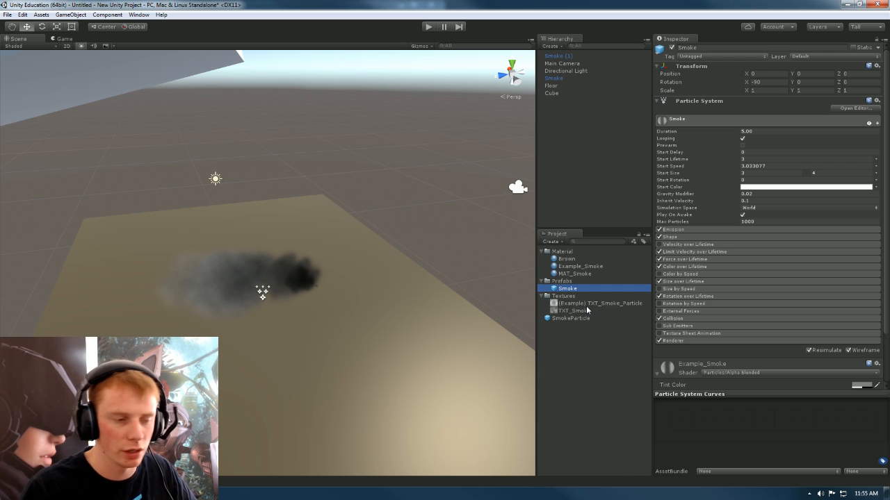
pyautogui.moveTo(312, 353); pyautogui.dragTo(310, 353)
pyautogui.moveTo(564, 289); pyautogui.dragTo(371, 328)
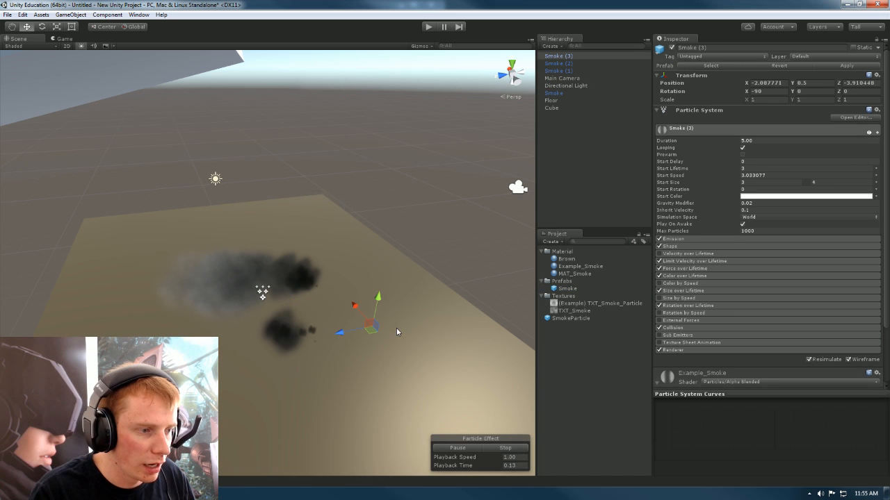
# Step: Move the Main Camera closer to the smoke, to about Y 2.3 and Z -7.42, and test it in play mode
pyautogui.click(520, 190)
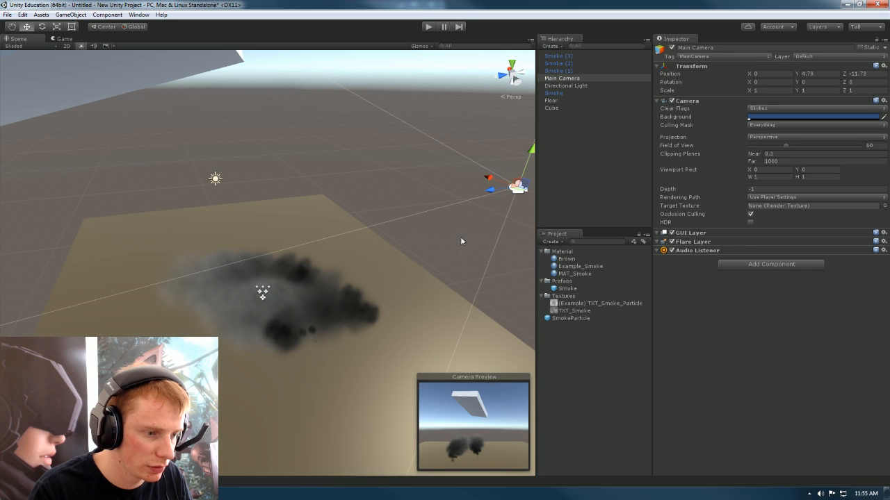
pyautogui.keyDown('alt'); pyautogui.moveTo(518, 191); pyautogui.dragTo(388, 144); pyautogui.keyUp('alt')
pyautogui.moveTo(464, 209); pyautogui.dragTo(365, 263)
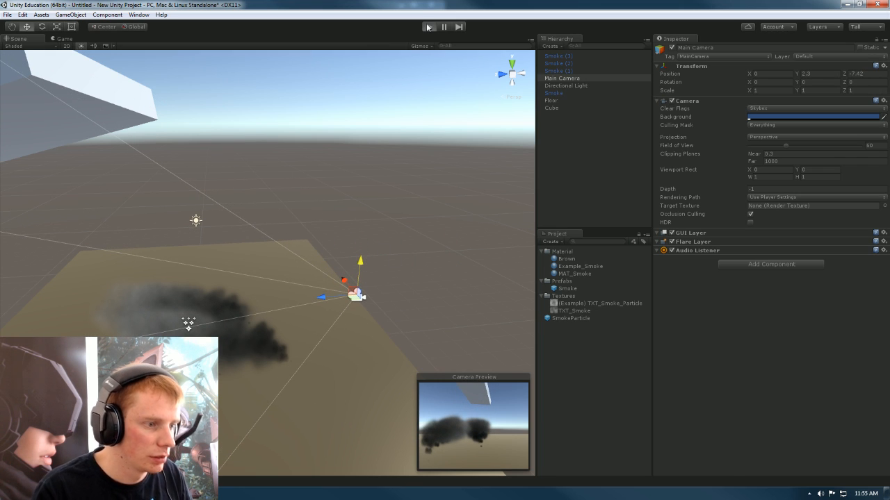
pyautogui.click(427, 27)
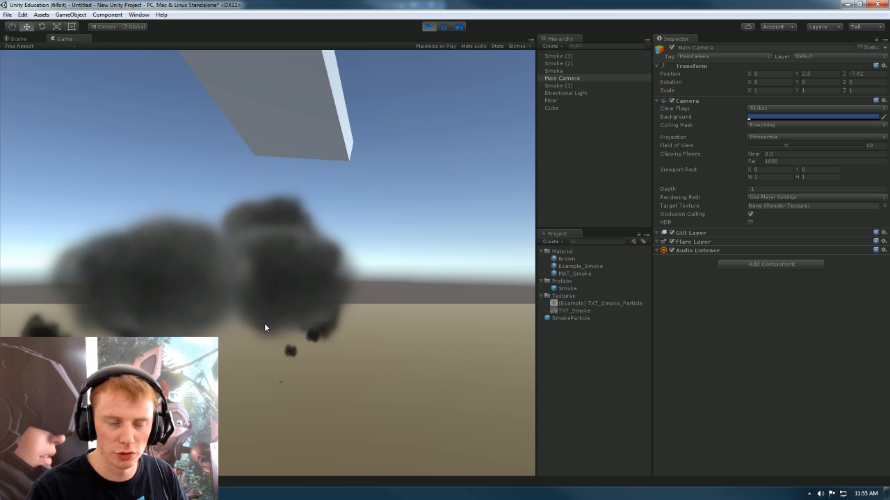
pyautogui.hotkey('ctrl', 'p')
# Step: Rotate the Main Camera to about -81 degrees around Y, move it to X 6.53 and Z -0.99, and test it in play mode
pyautogui.keyDown('alt'); pyautogui.moveTo(293, 305); pyautogui.dragTo(405, 249); pyautogui.keyUp('alt')
pyautogui.press('w')
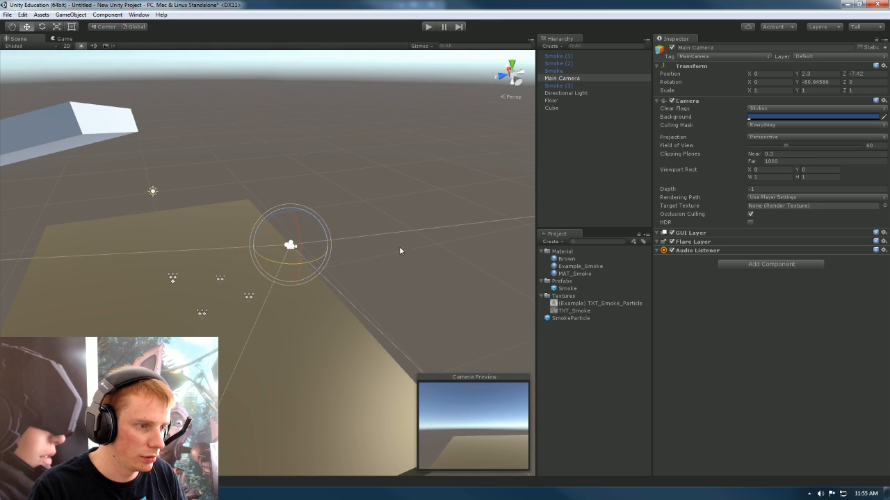
pyautogui.moveTo(278, 249); pyautogui.dragTo(174, 219)
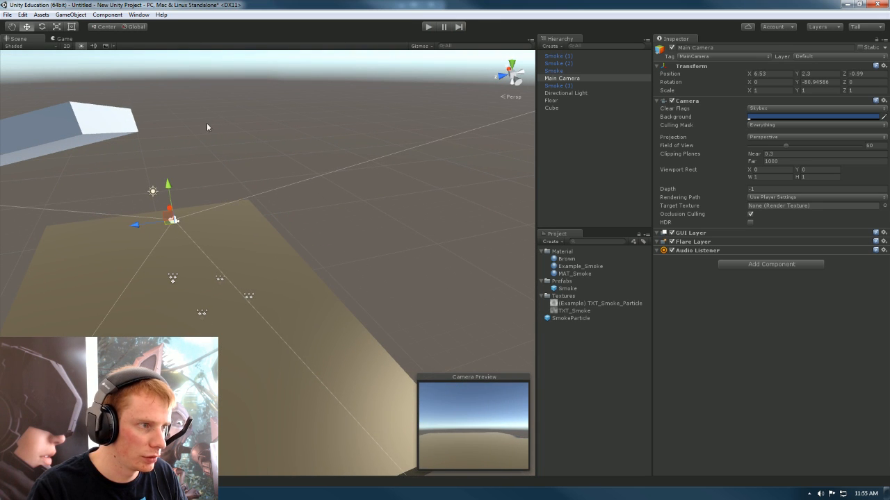
pyautogui.hotkey('ctrl', 'p')
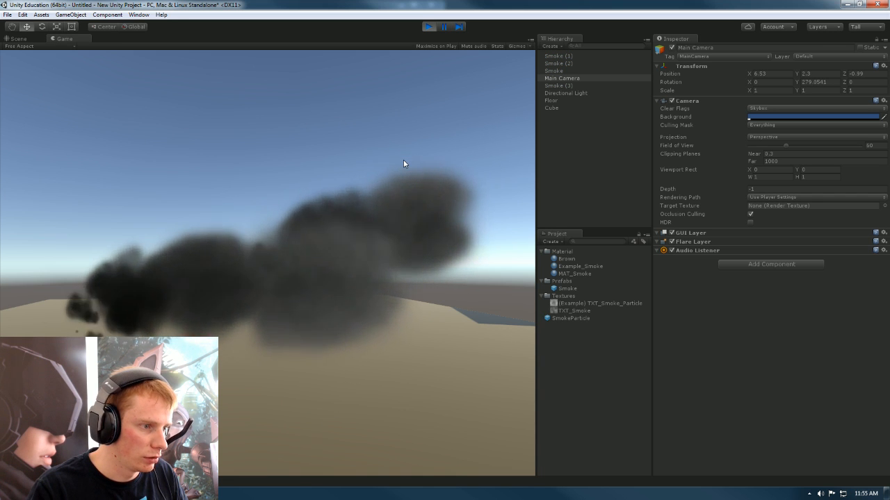
pyautogui.click(428, 27)
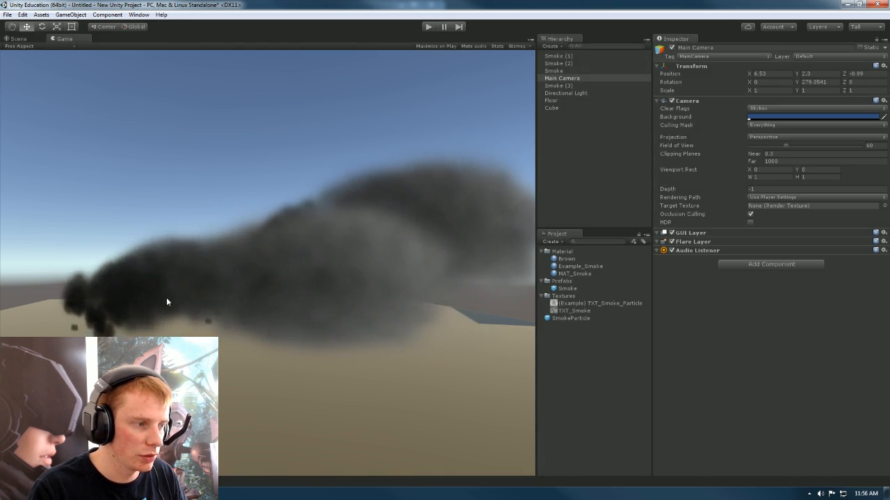
# Step: Enable Prewarm on the Smoke prefab's particle system and test it in play mode
pyautogui.click(584, 70)
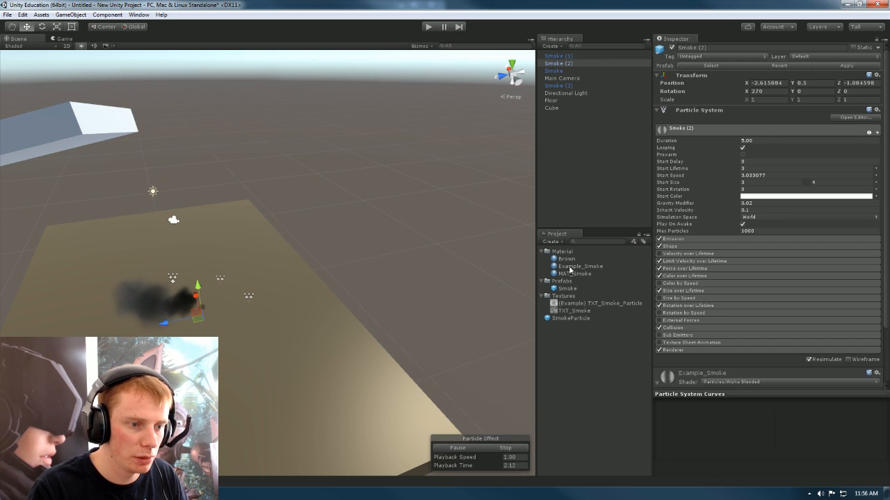
pyautogui.click(583, 288)
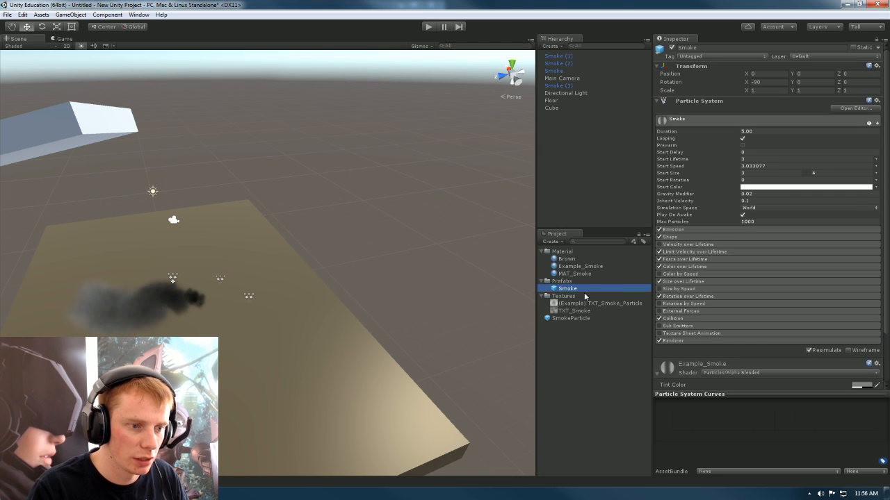
pyautogui.click(742, 145)
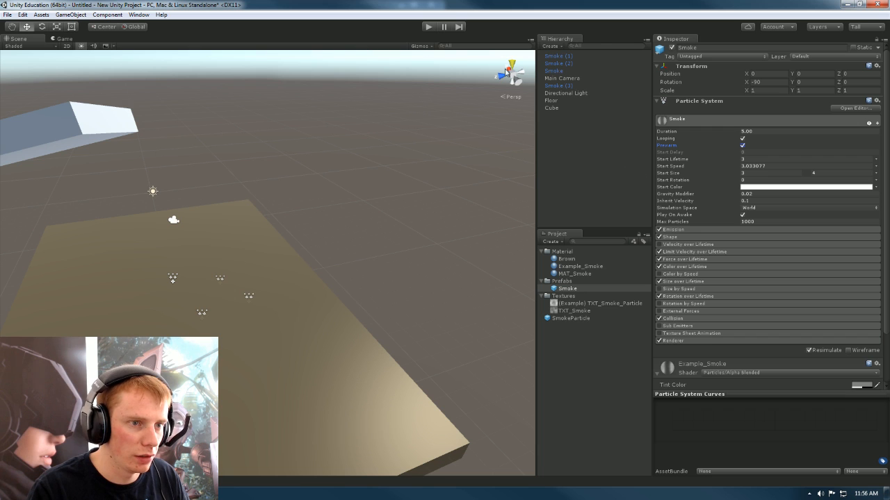
pyautogui.scroll(-5, 859, 264)
pyautogui.scroll(5, 857, 306)
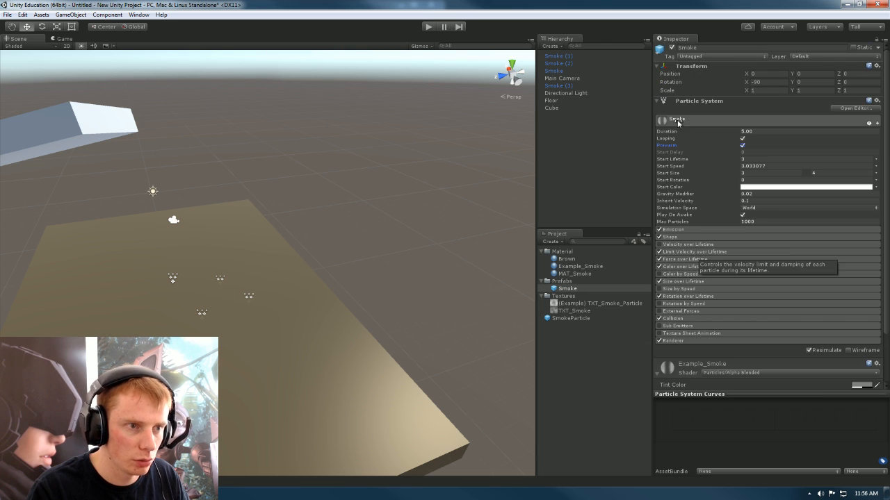
pyautogui.click(427, 26)
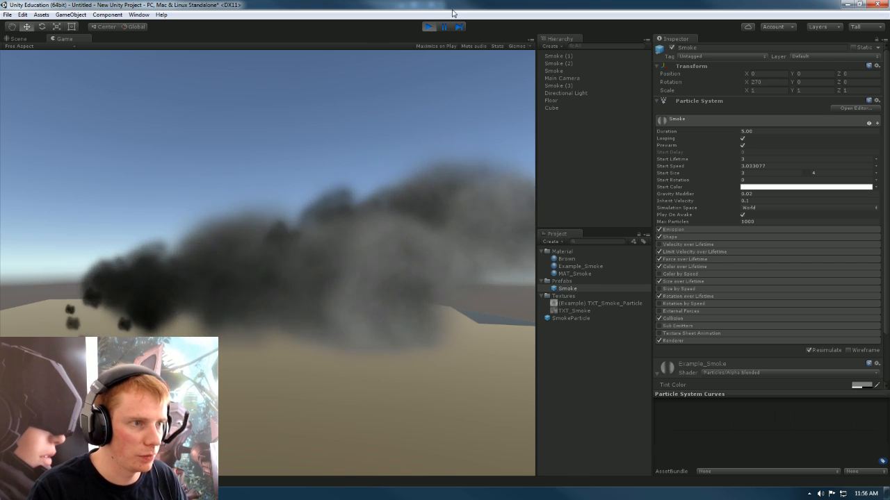
pyautogui.hotkey('ctrl', 'p')
pyautogui.click(63, 39)
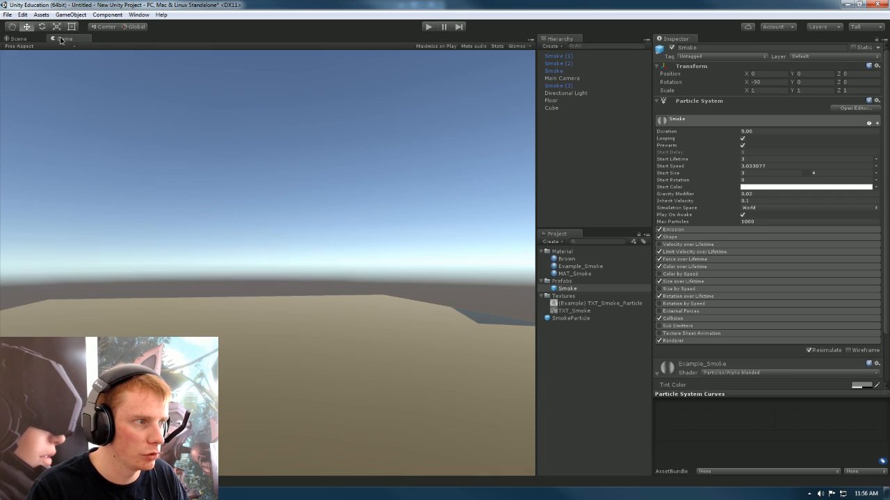
# Step: Preview the prewarmed smoke in the scene by selecting three of the Smoke instances in turn
pyautogui.click(21, 39)
pyautogui.keyDown('alt'); pyautogui.moveTo(362, 248); pyautogui.dragTo(323, 240); pyautogui.keyUp('alt')
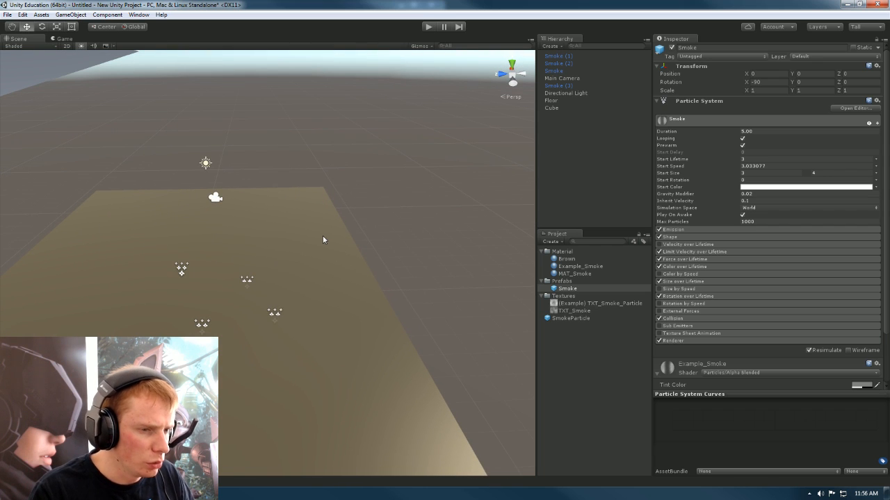
pyautogui.click(247, 280)
pyautogui.click(201, 323)
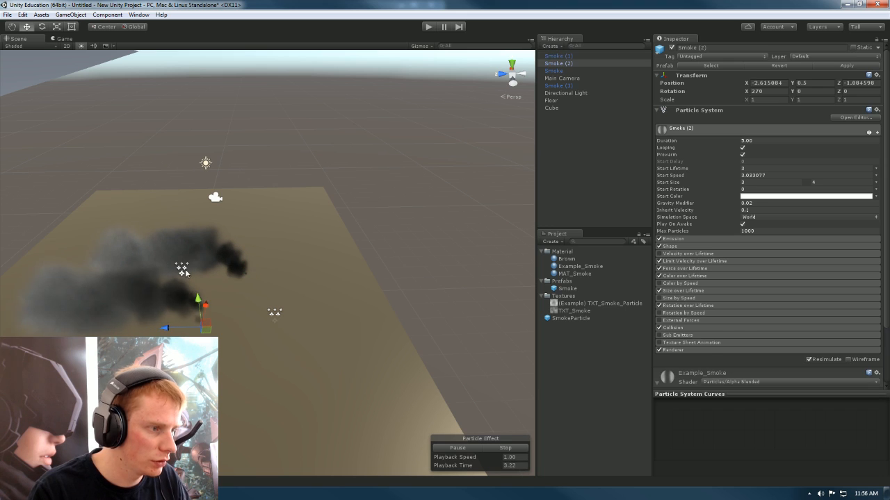
pyautogui.click(275, 312)
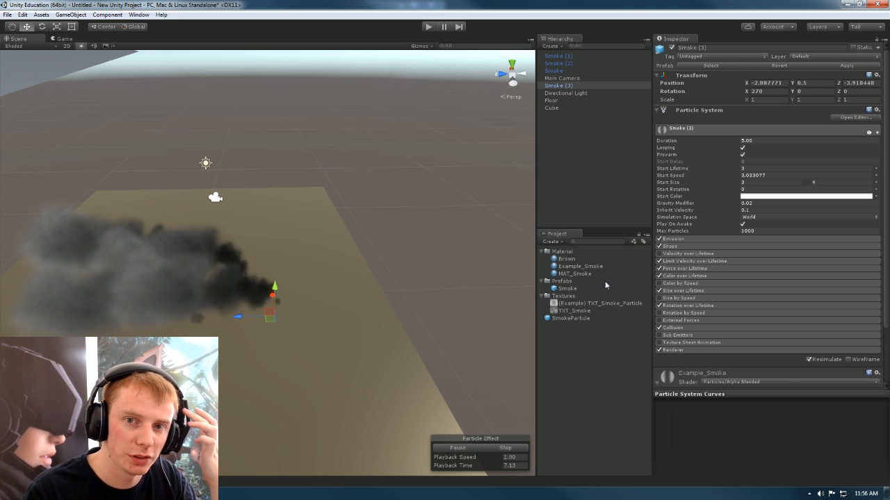
# Step: Open the package export for the Smoke prefab and compare its item list with and without dependencies, leaving dependencies included
pyautogui.rightClick(568, 291)
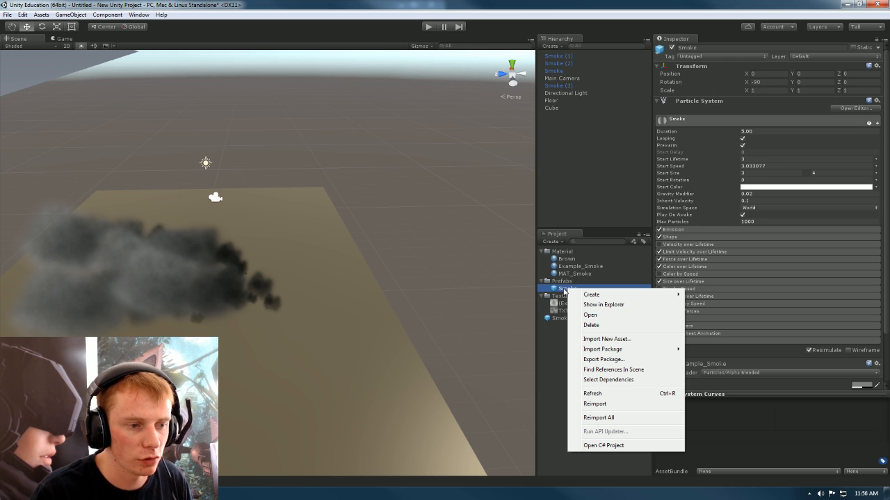
pyautogui.click(620, 360)
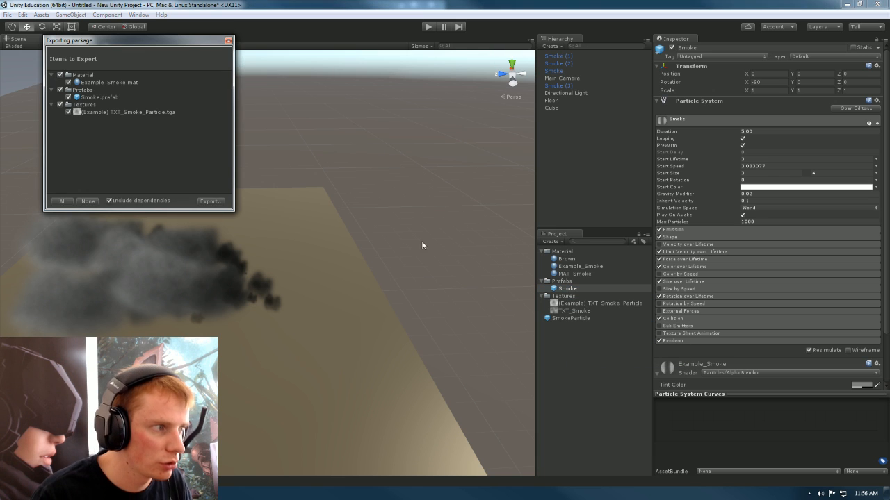
pyautogui.moveTo(111, 40); pyautogui.dragTo(478, 125)
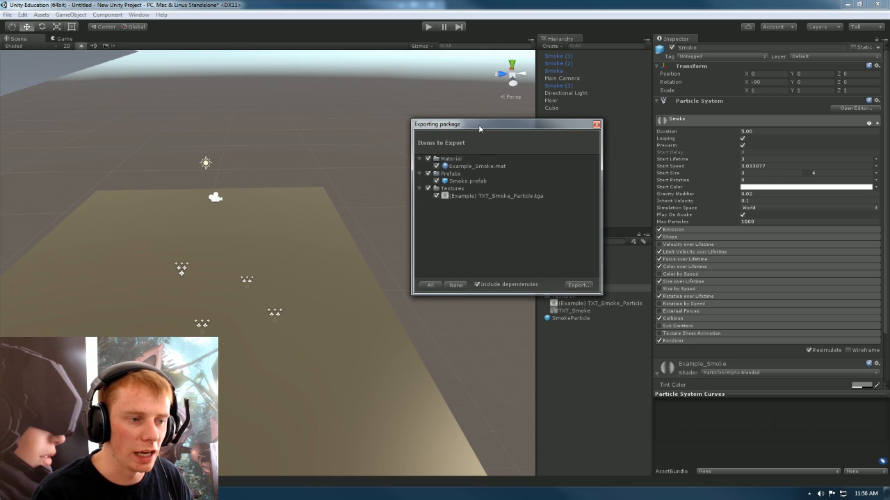
pyautogui.click(477, 284)
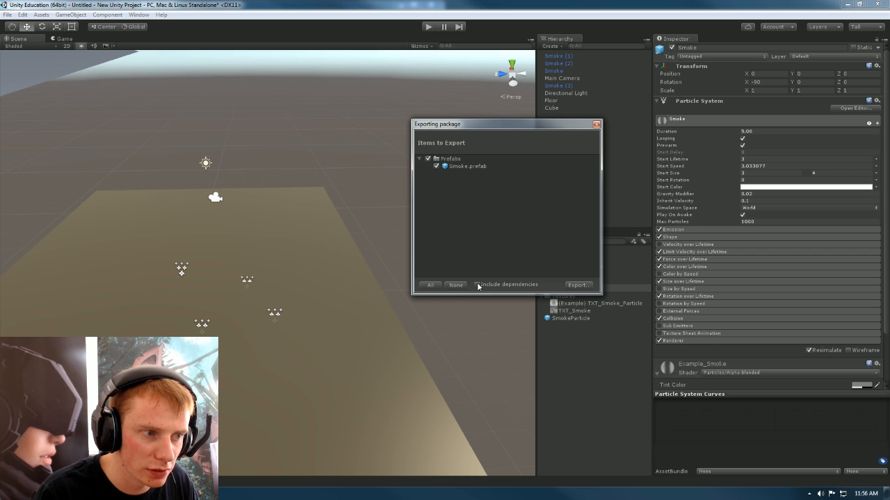
pyautogui.click(477, 284)
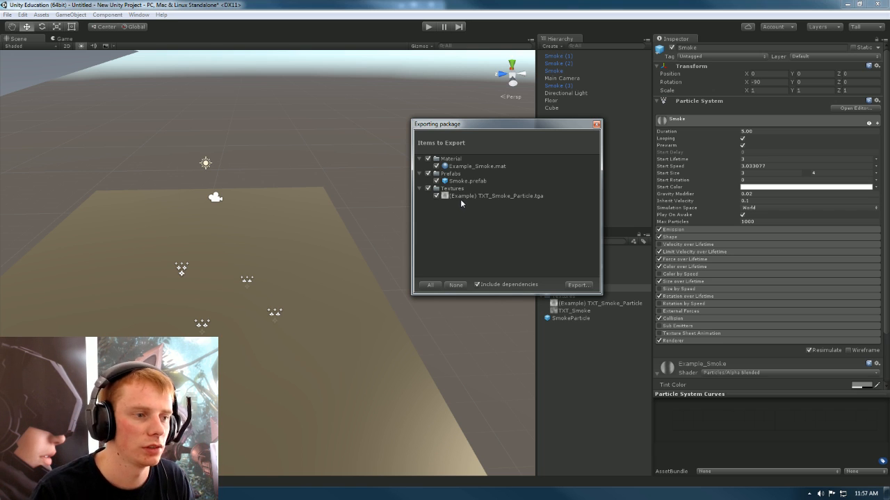
pyautogui.click(478, 284)
pyautogui.click(478, 285)
pyautogui.click(451, 198)
pyautogui.click(462, 184)
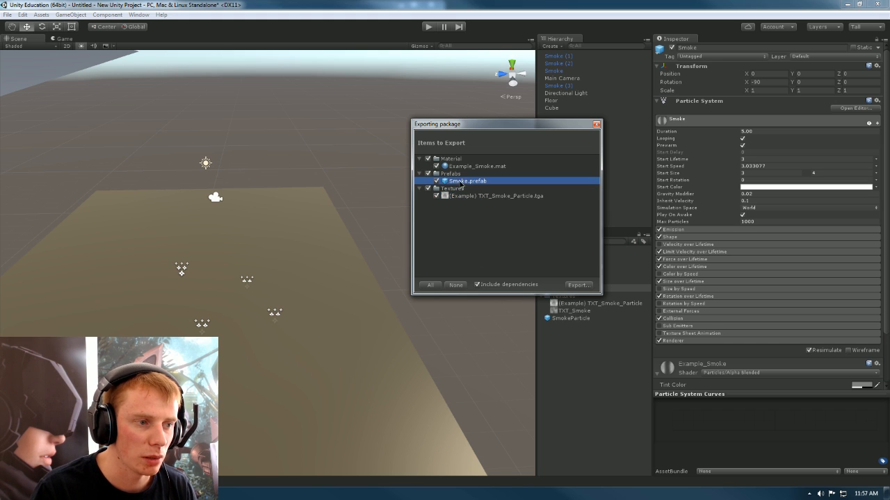
pyautogui.click(469, 168)
# Step: Try exporting the package under the file name sdgfdsaf, and close the export window
pyautogui.click(573, 286)
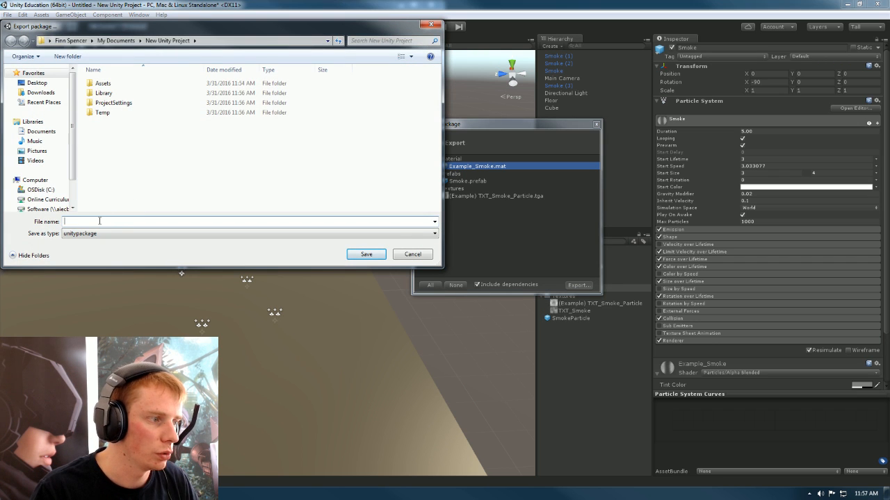
pyautogui.write('sdgfdsaf')
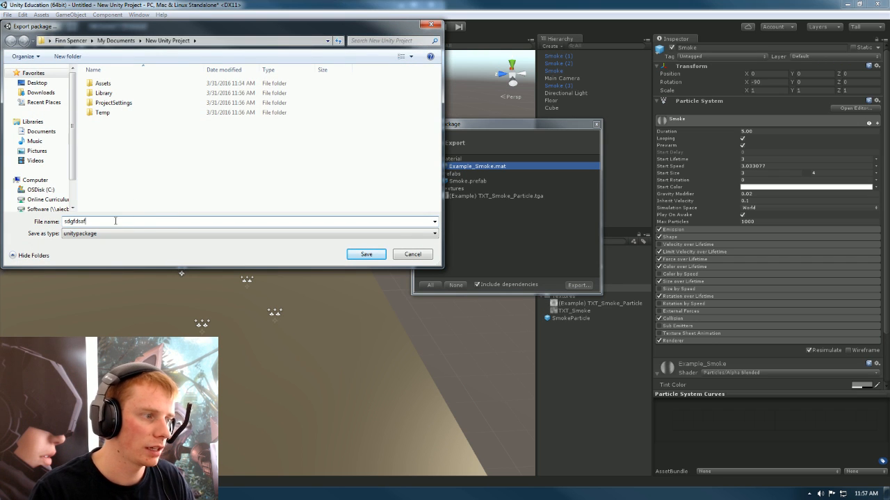
pyautogui.click(366, 255)
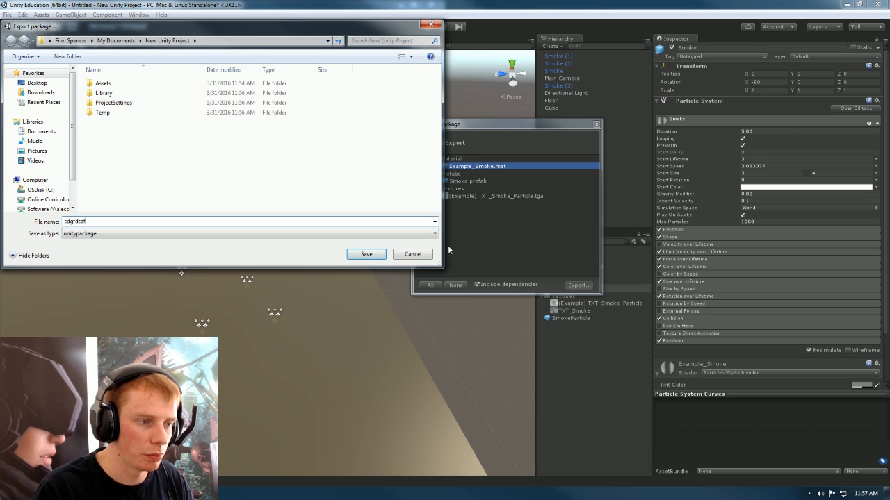
pyautogui.moveTo(475, 123); pyautogui.dragTo(452, 132)
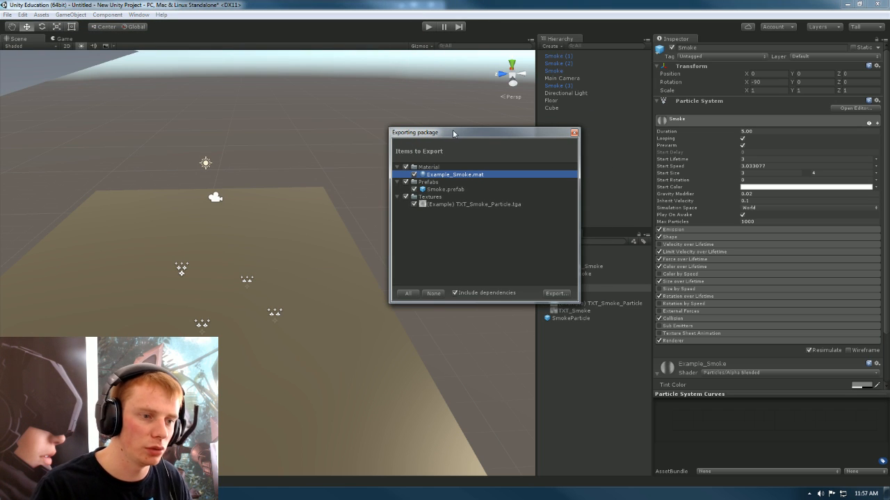
pyautogui.click(574, 133)
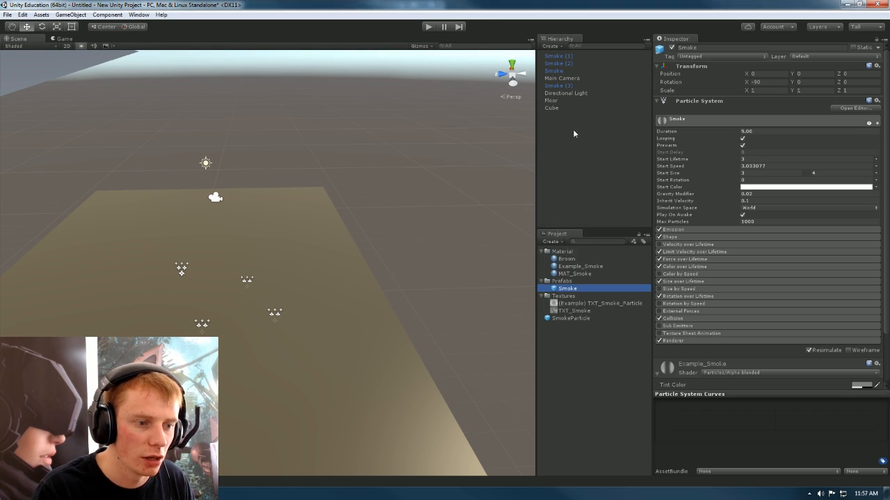
# Step: Place a SmokeParticle instance near X -2.41, Z -2.34 and a Smoke instance near X -3.07, Z -2.16, and select SmokeParticle for comparison
pyautogui.click(569, 319)
pyautogui.moveTo(567, 319); pyautogui.dragTo(167, 300)
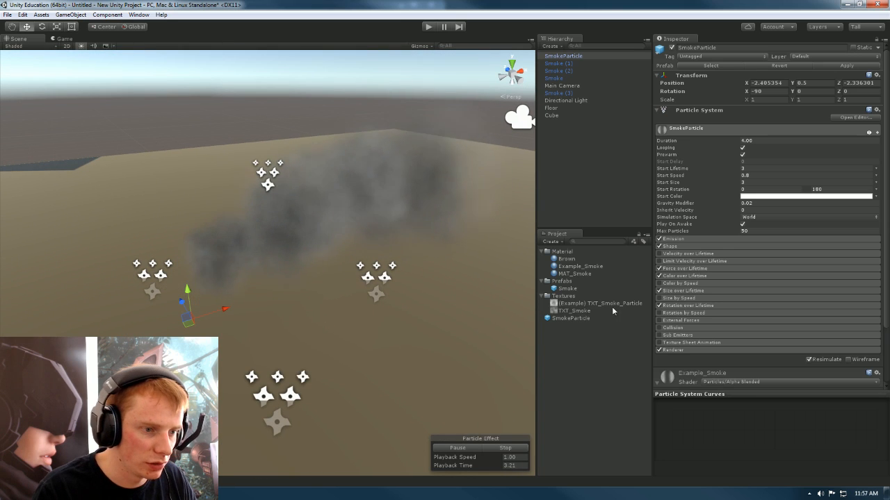
pyautogui.moveTo(567, 289); pyautogui.dragTo(197, 360)
pyautogui.moveTo(132, 354); pyautogui.dragTo(127, 315)
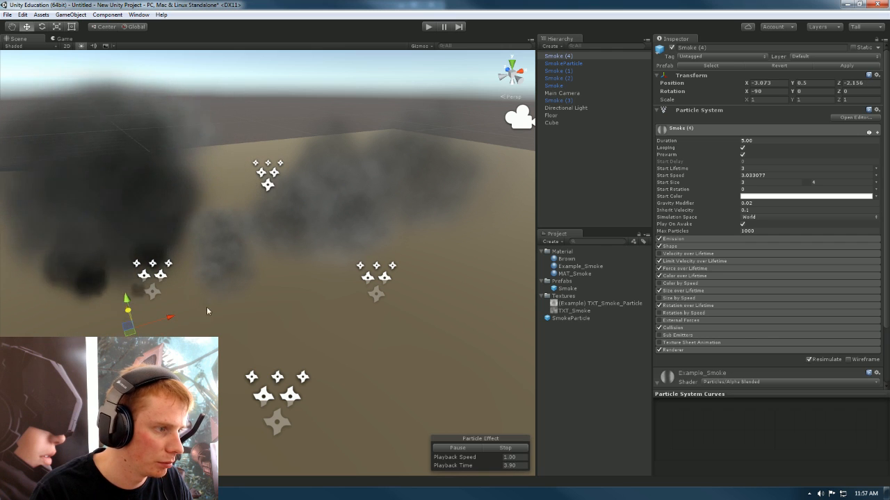
pyautogui.click(220, 260)
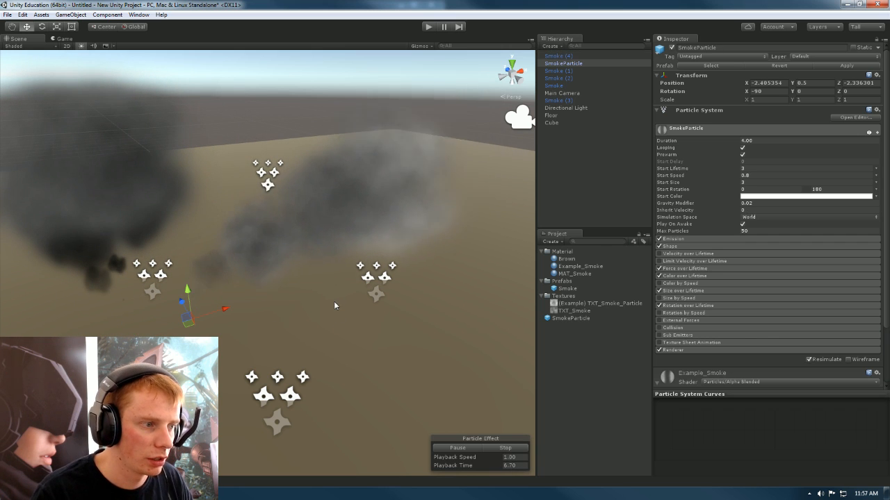